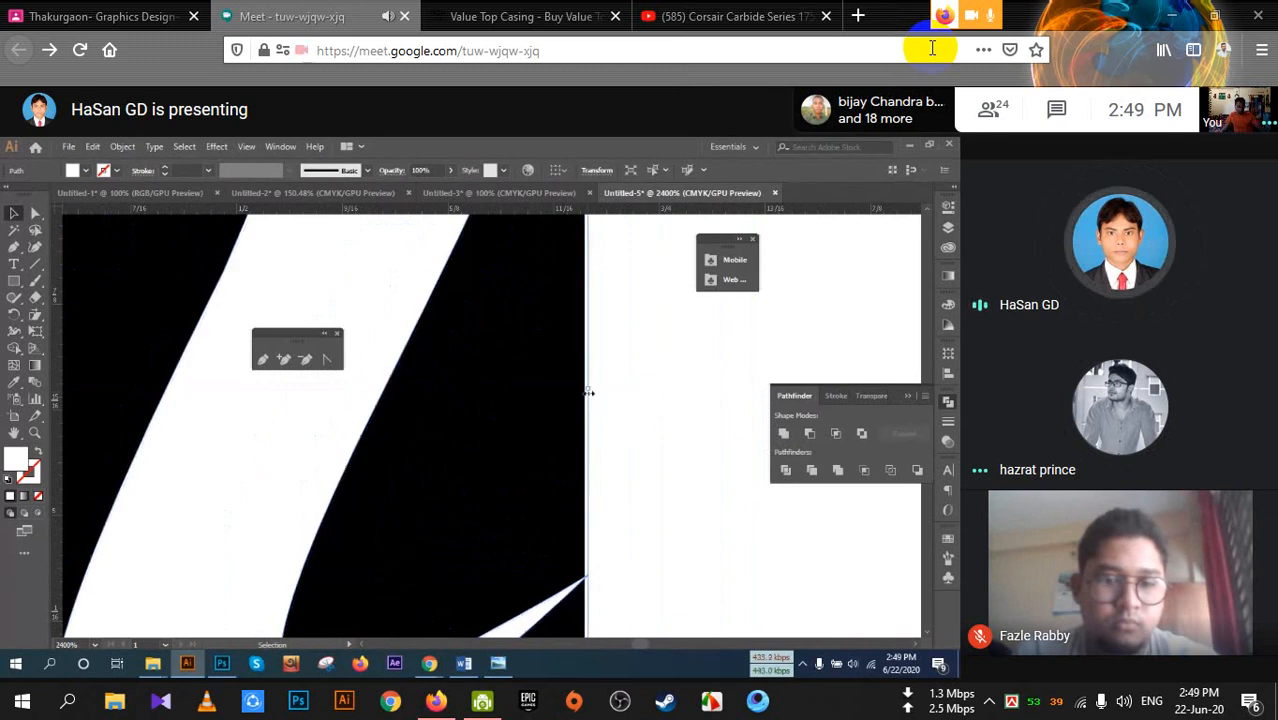
Mute the meeting microphone
left_click(572, 656)
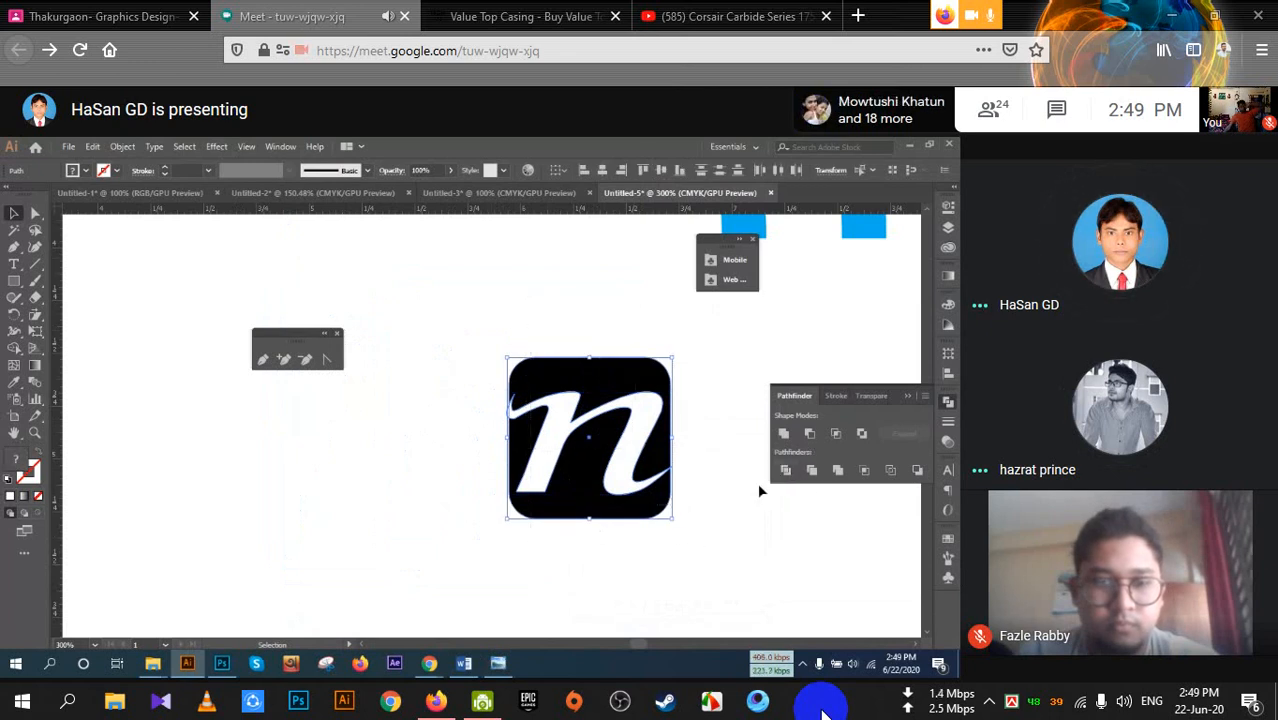
Divide the overlapping white n and black rounded square with Pathfinder, and ungroup the resulting pieces
left_click(788, 476)
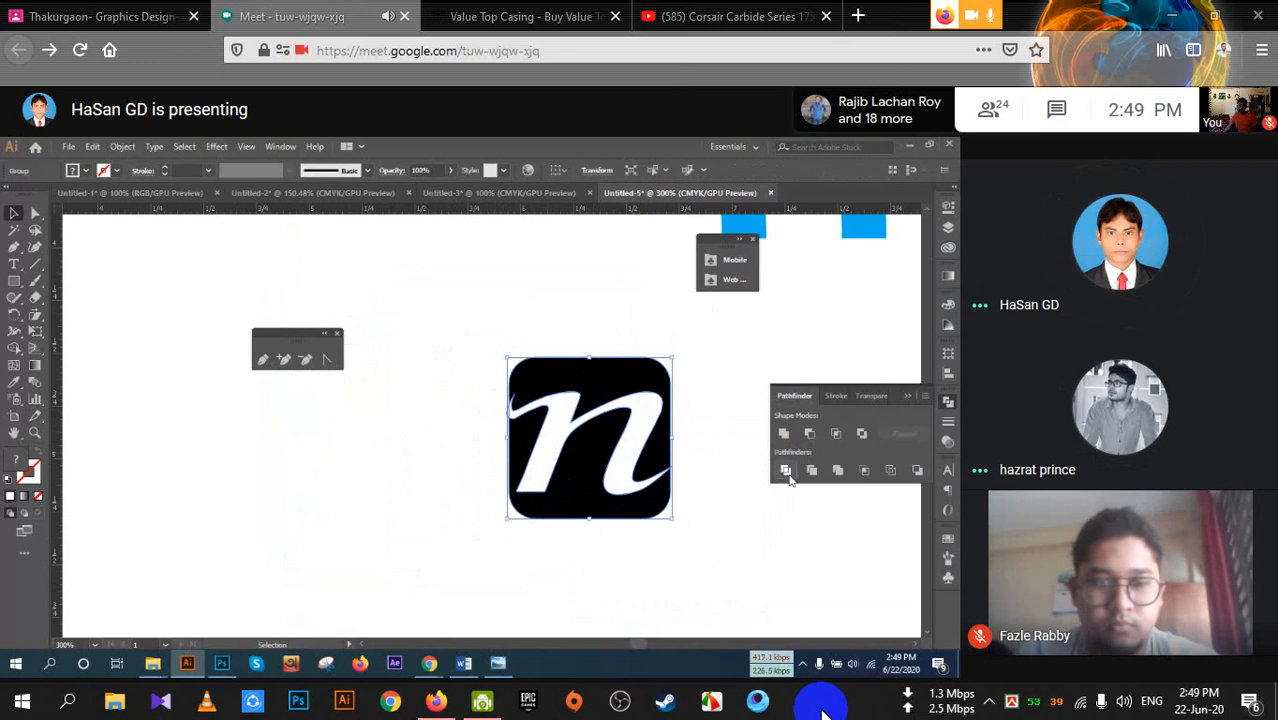
left_click(705, 514)
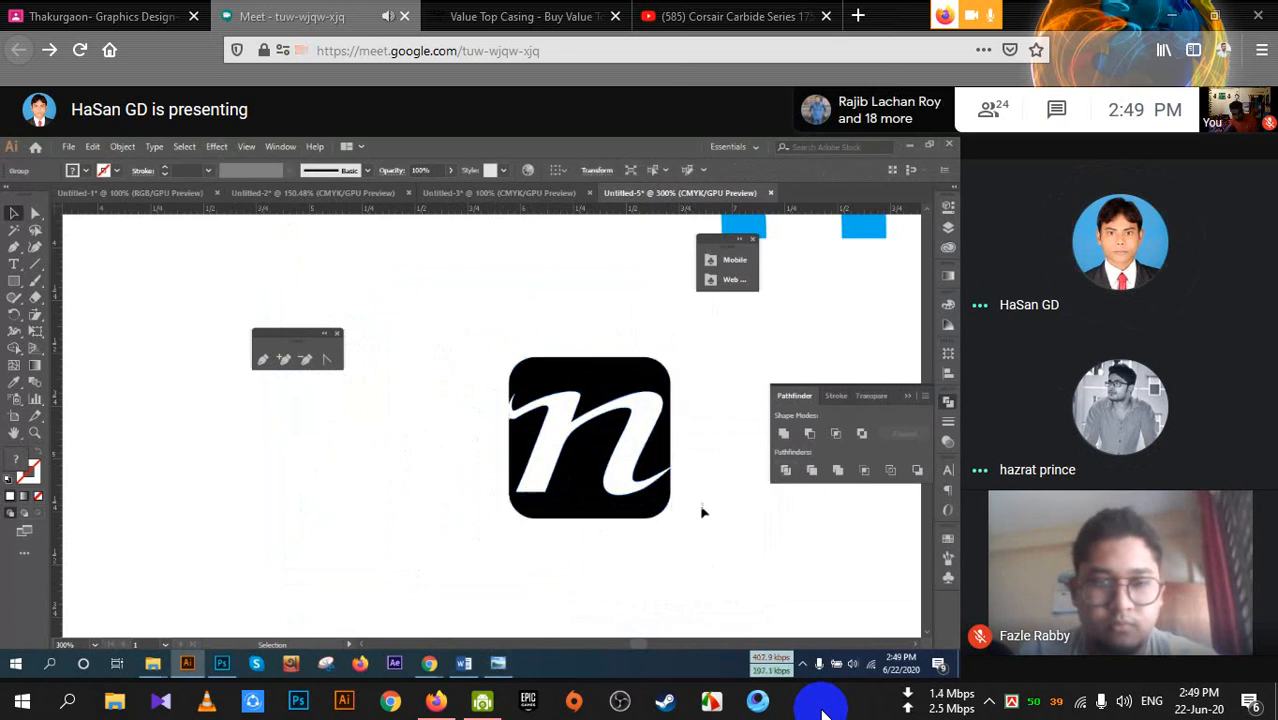
scroll(615, 468, "up", 2)
scroll(616, 463, "down", 1)
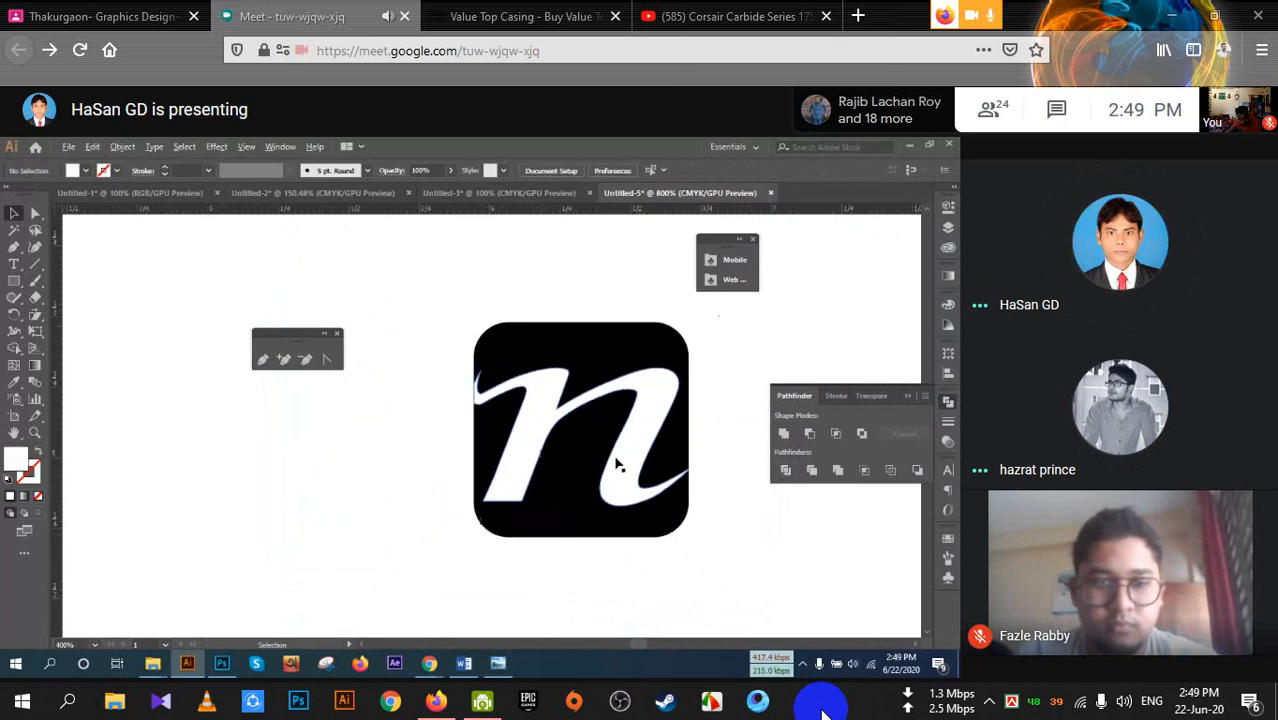
right_click(629, 451)
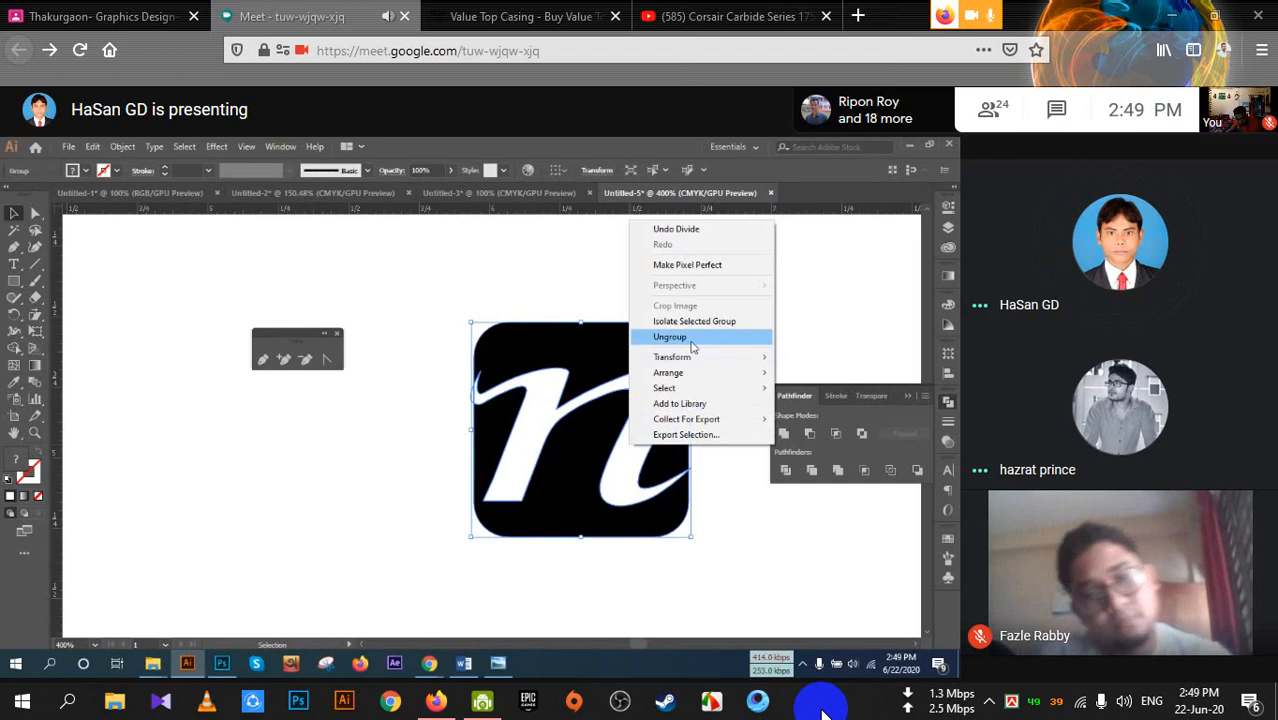
left_click(665, 337)
scroll(731, 499, "down", 3)
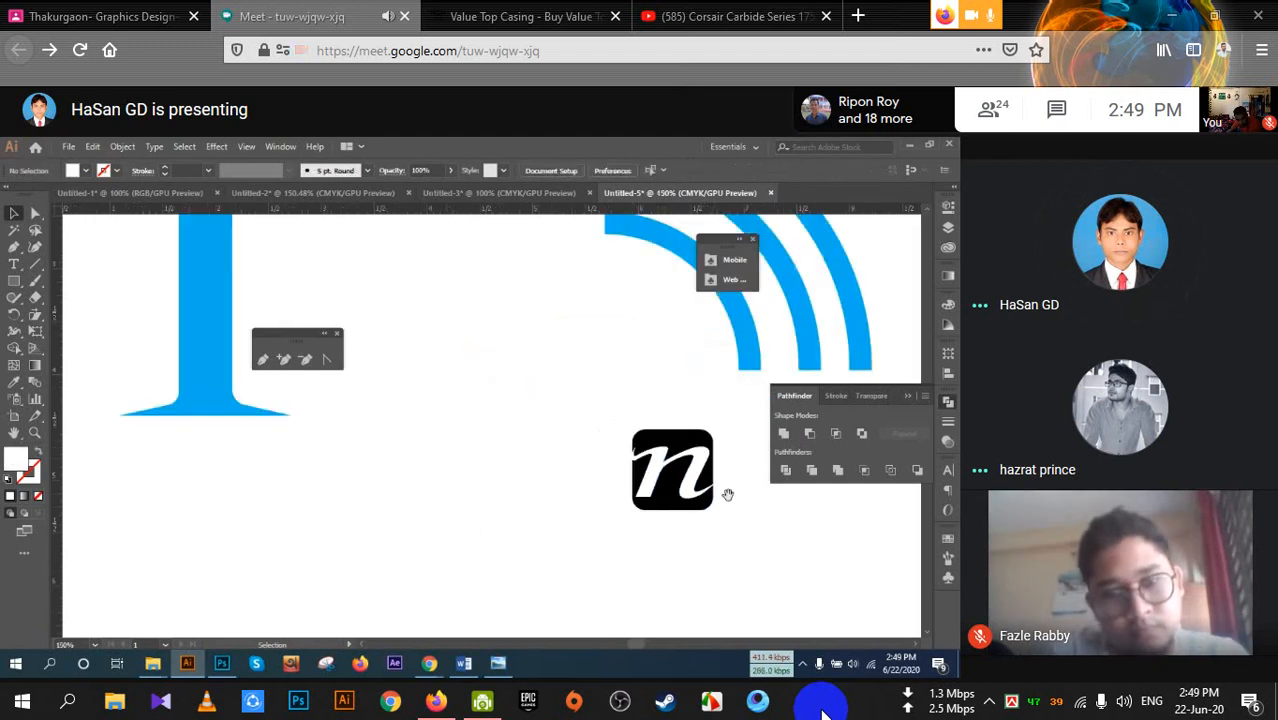
Move the n logo onto the pasteboard beside the artboard and enlarge it
left_click_drag(728, 494, 523, 383)
scroll(485, 498, "down", 4)
left_click_drag(608, 439, 614, 480)
left_click(687, 449)
scroll(692, 478, "up", 3)
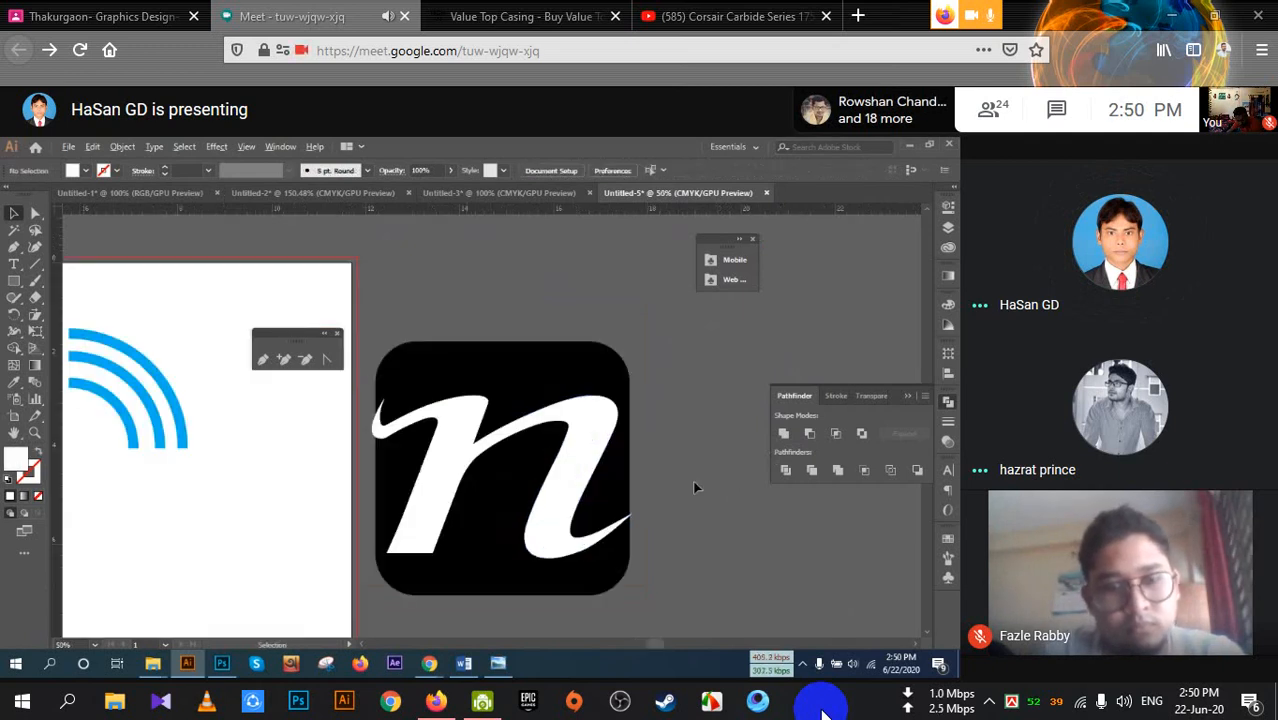
Delete the white n shape from the divided rounded-square logo
scroll(692, 480, "up", 1)
left_click(529, 453)
key("Delete")
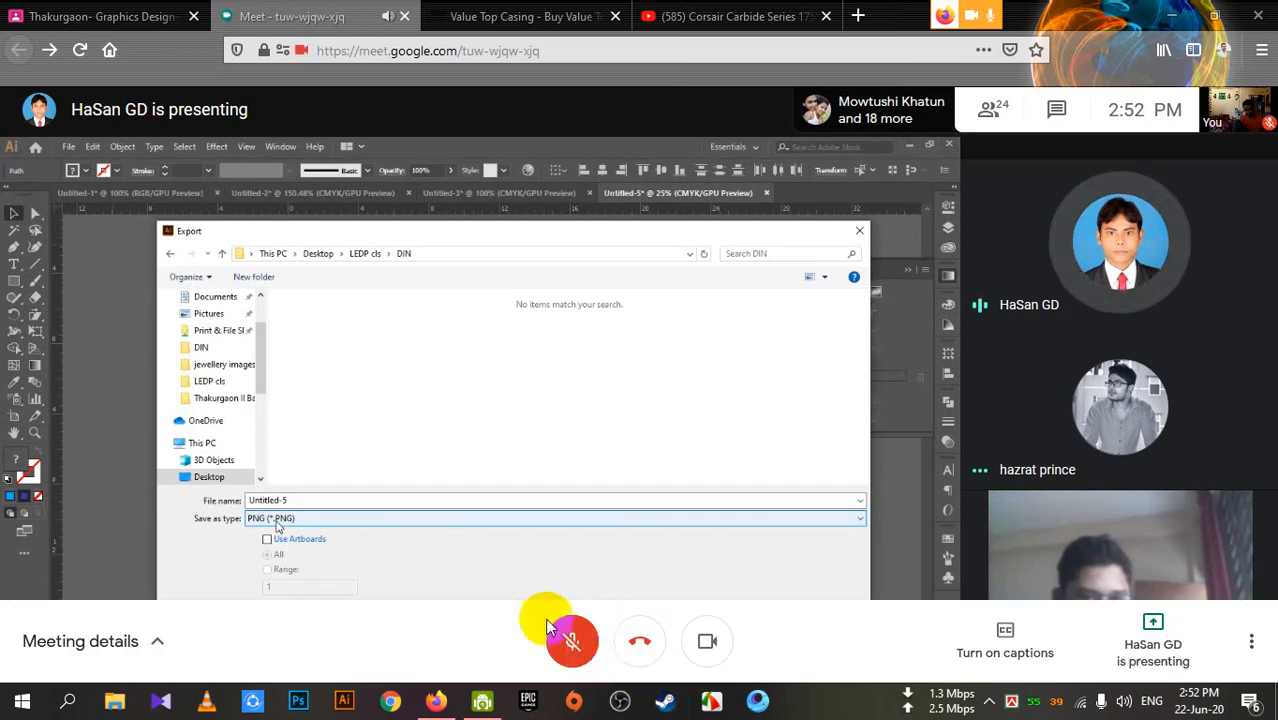
Unmute and mute the meeting microphone
left_click(572, 640)
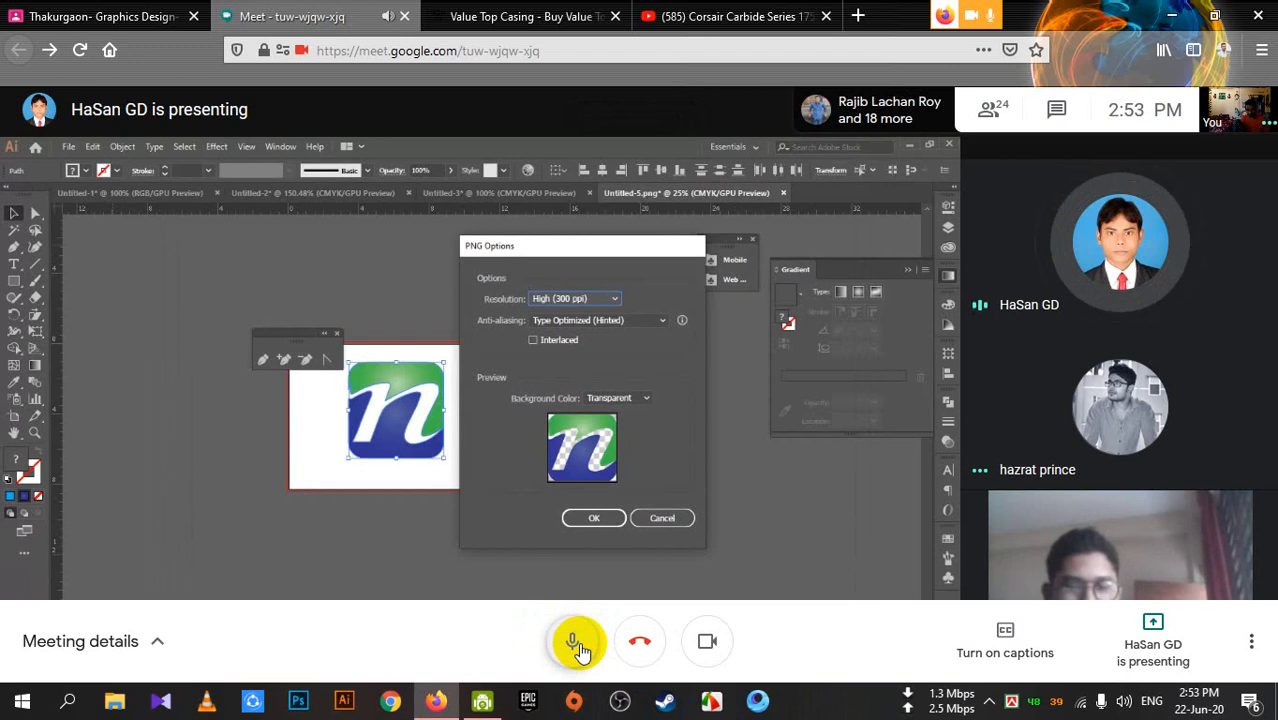
left_click(578, 645)
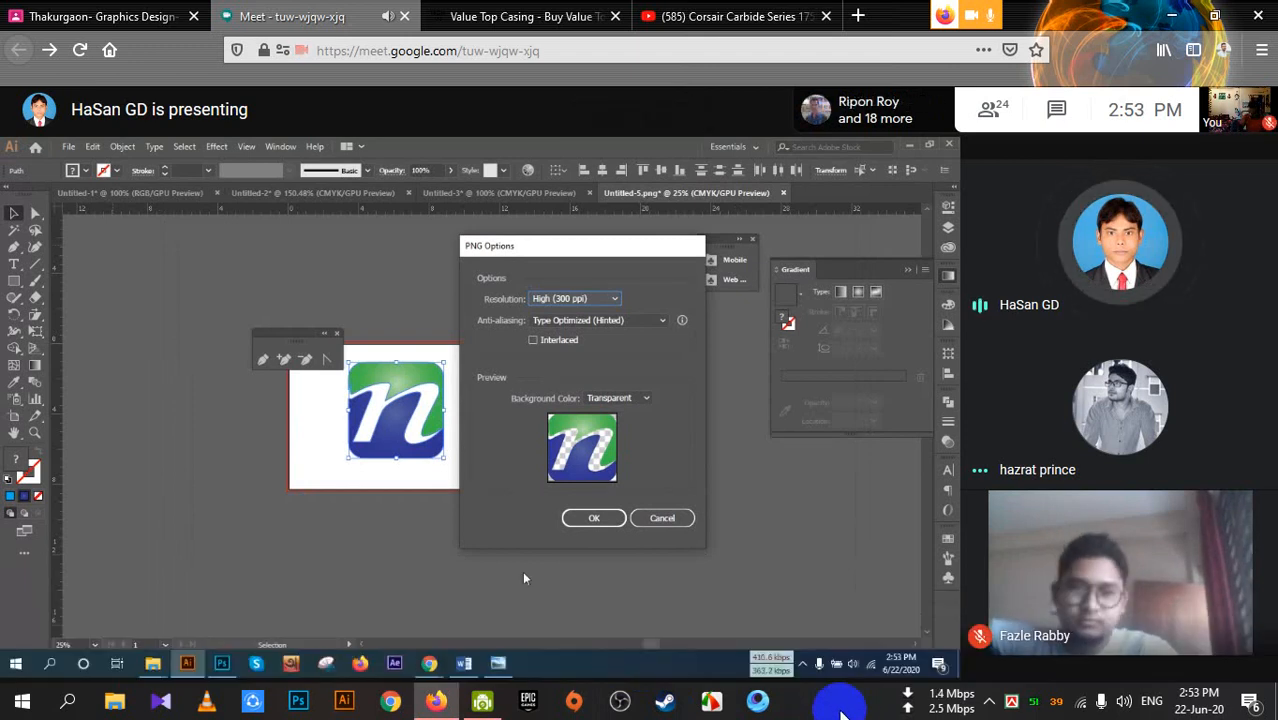
Export the n logo as a PNG with a transparent background color
left_click(632, 398)
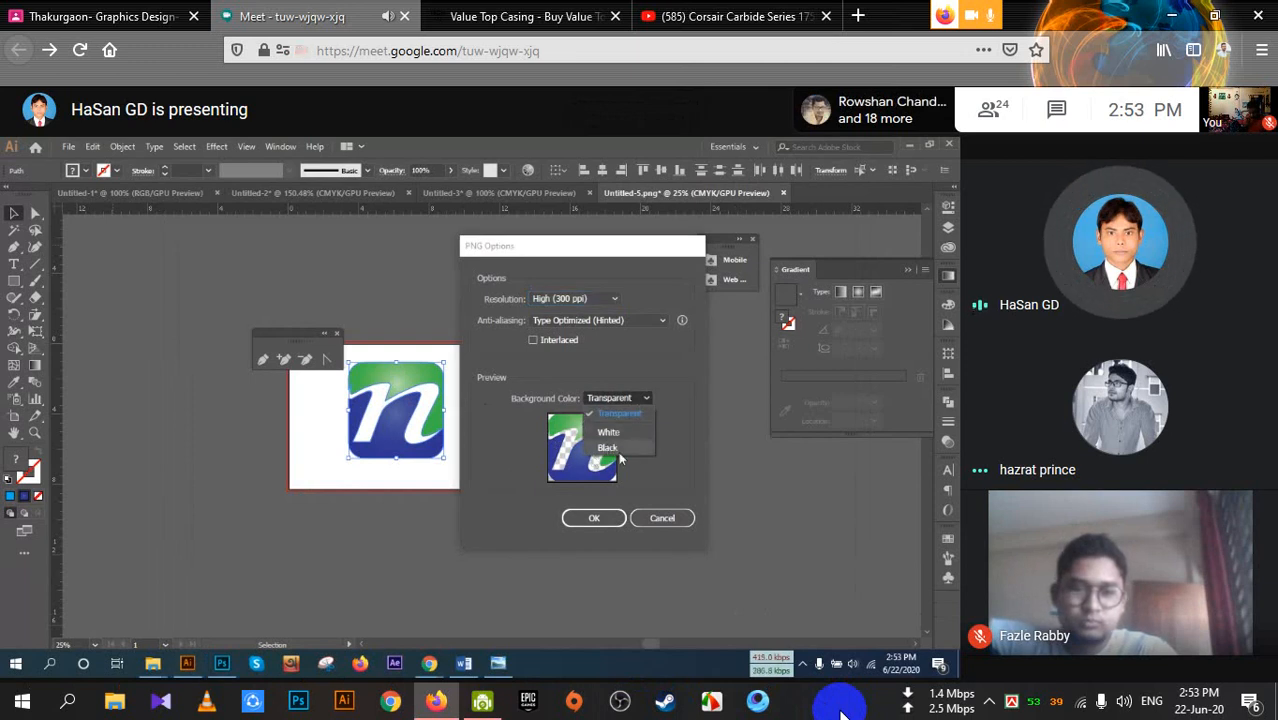
left_click(630, 412)
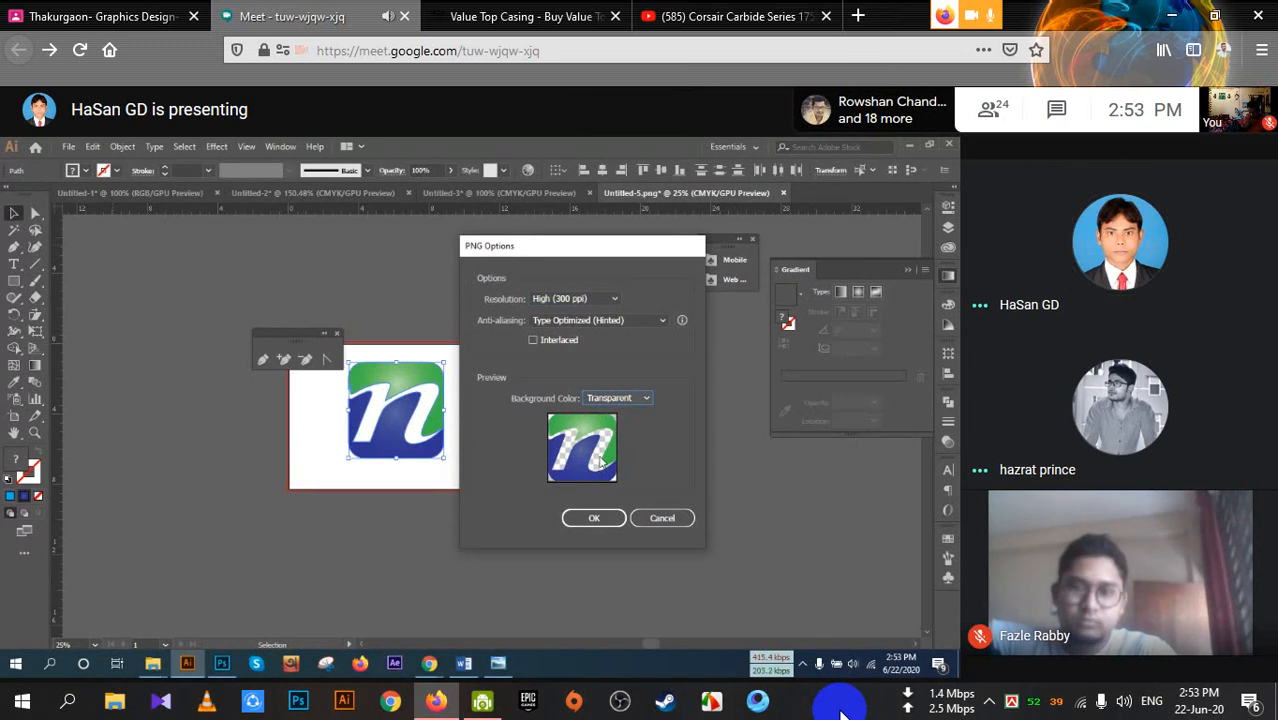
left_click(604, 523)
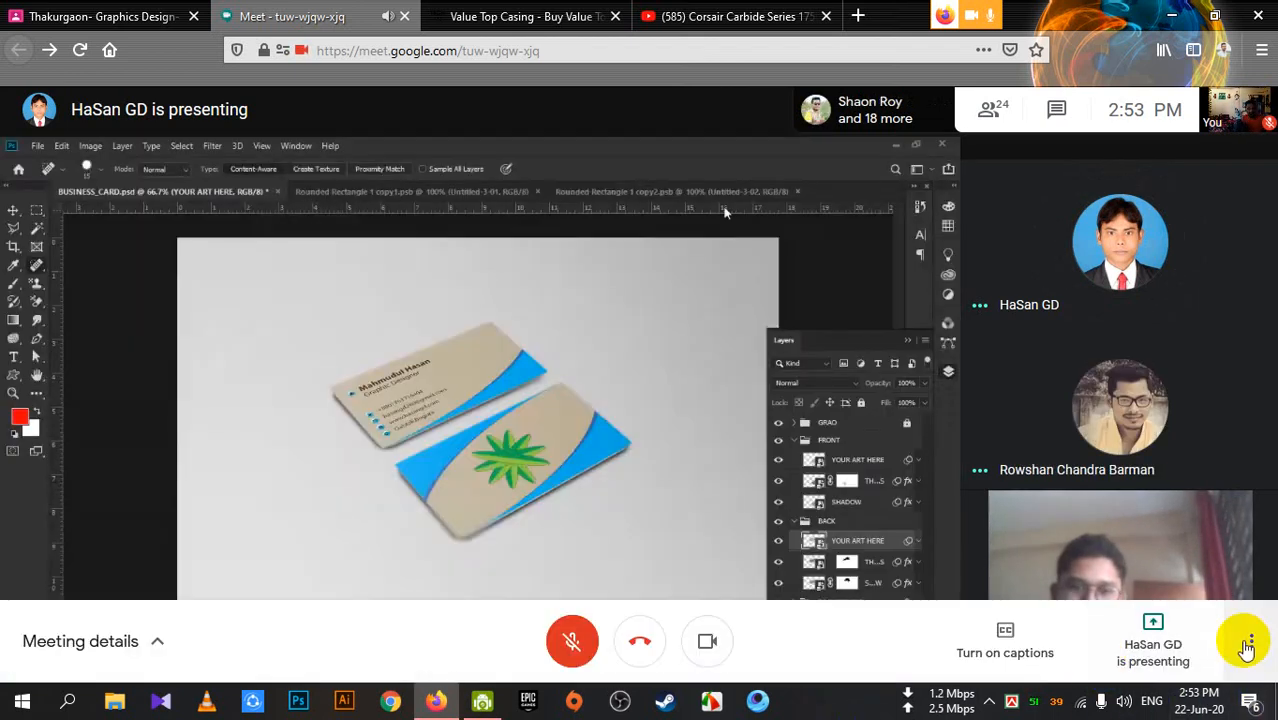
Change the meeting layout to Spotlight
left_click(1250, 640)
left_click(1183, 320)
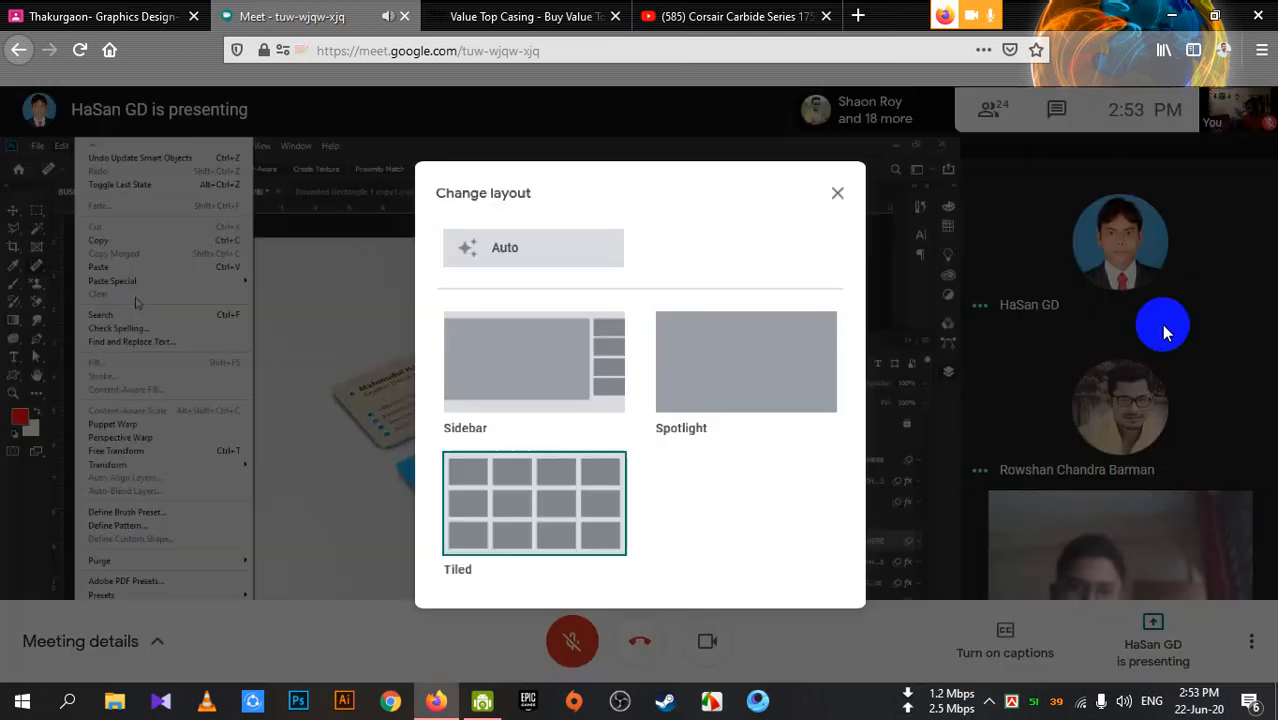
left_click(793, 371)
left_click(888, 578)
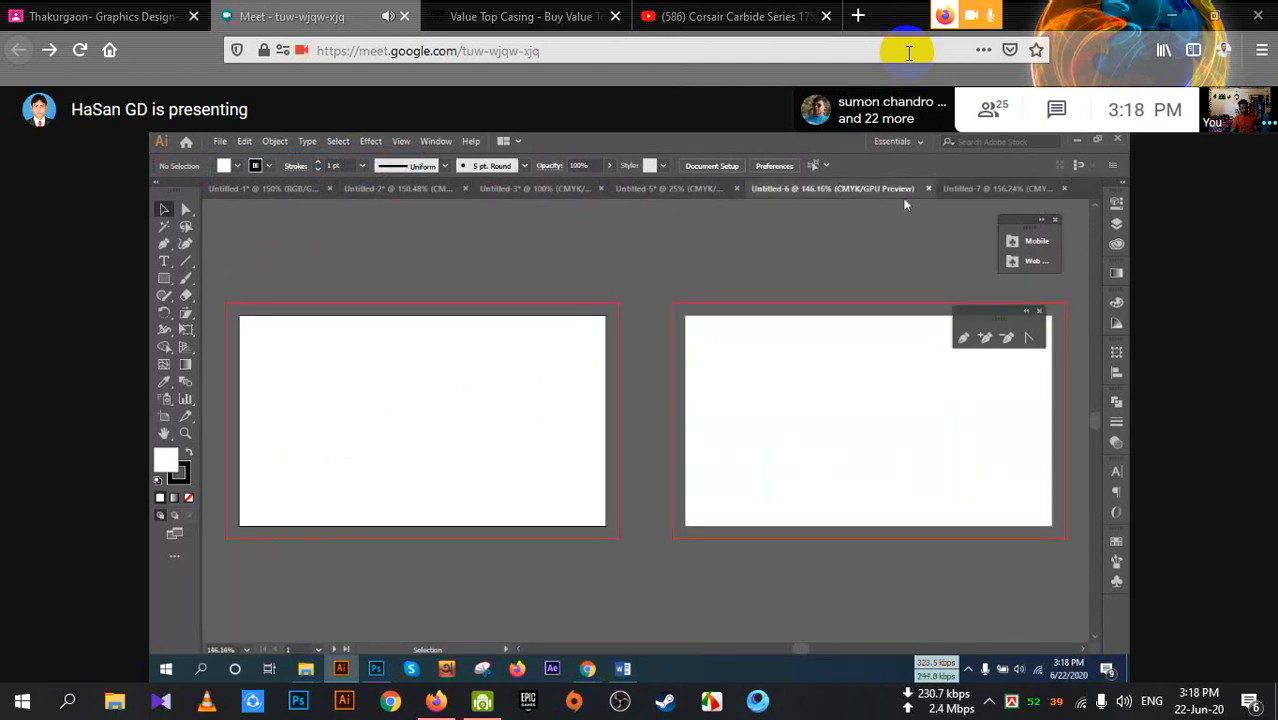
Close the Untitled-6 document and set up a new document with 0.125 in bleed on all sides and 3.25 in width
left_click(929, 188)
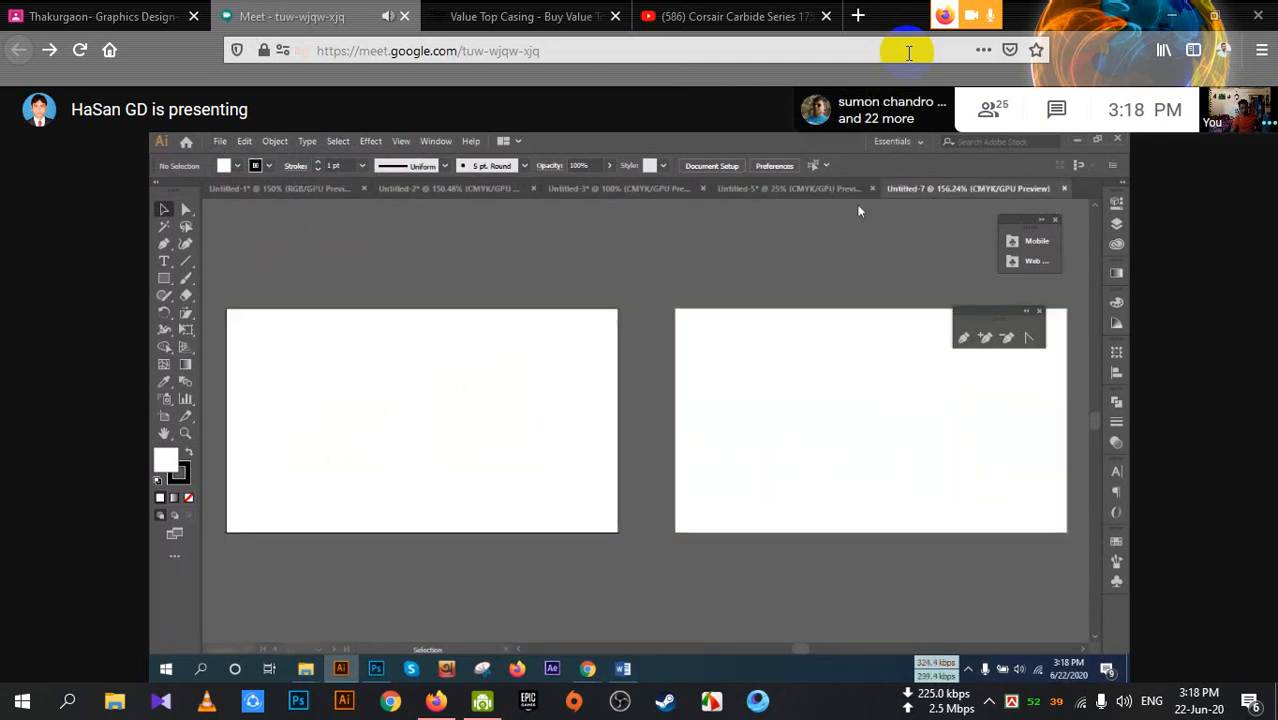
left_click(221, 140)
left_click(262, 158)
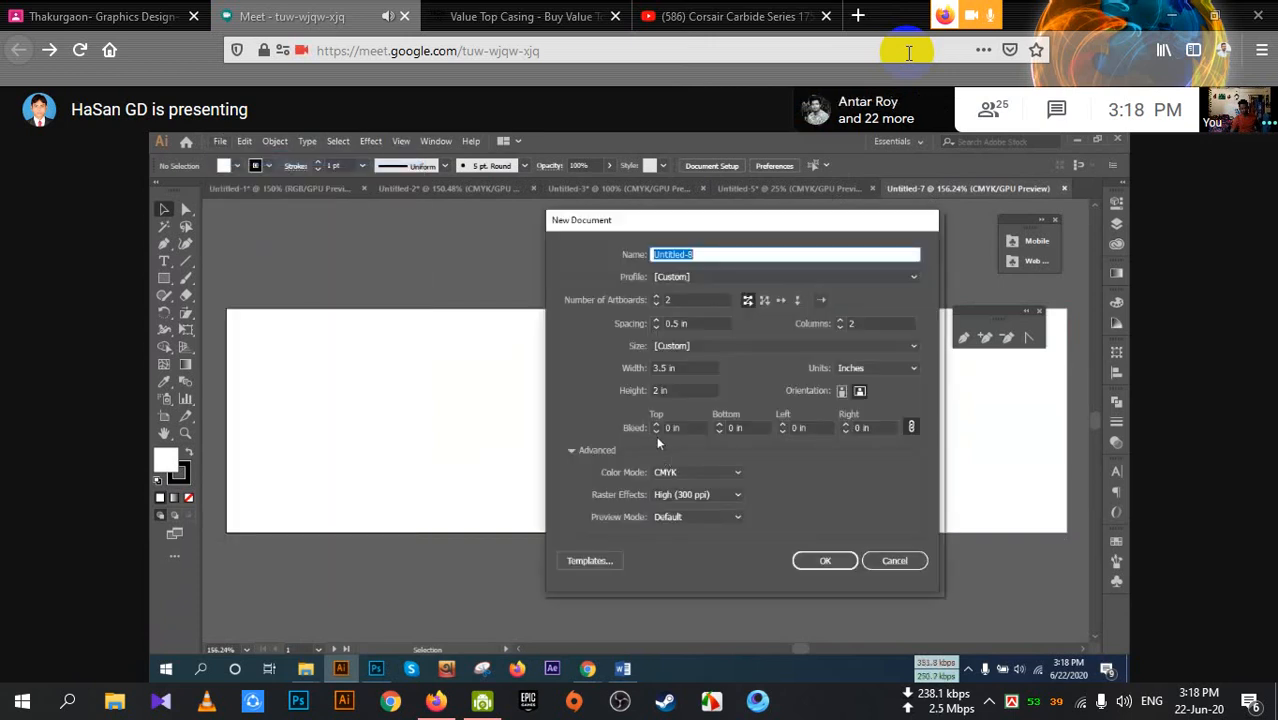
left_click(656, 424)
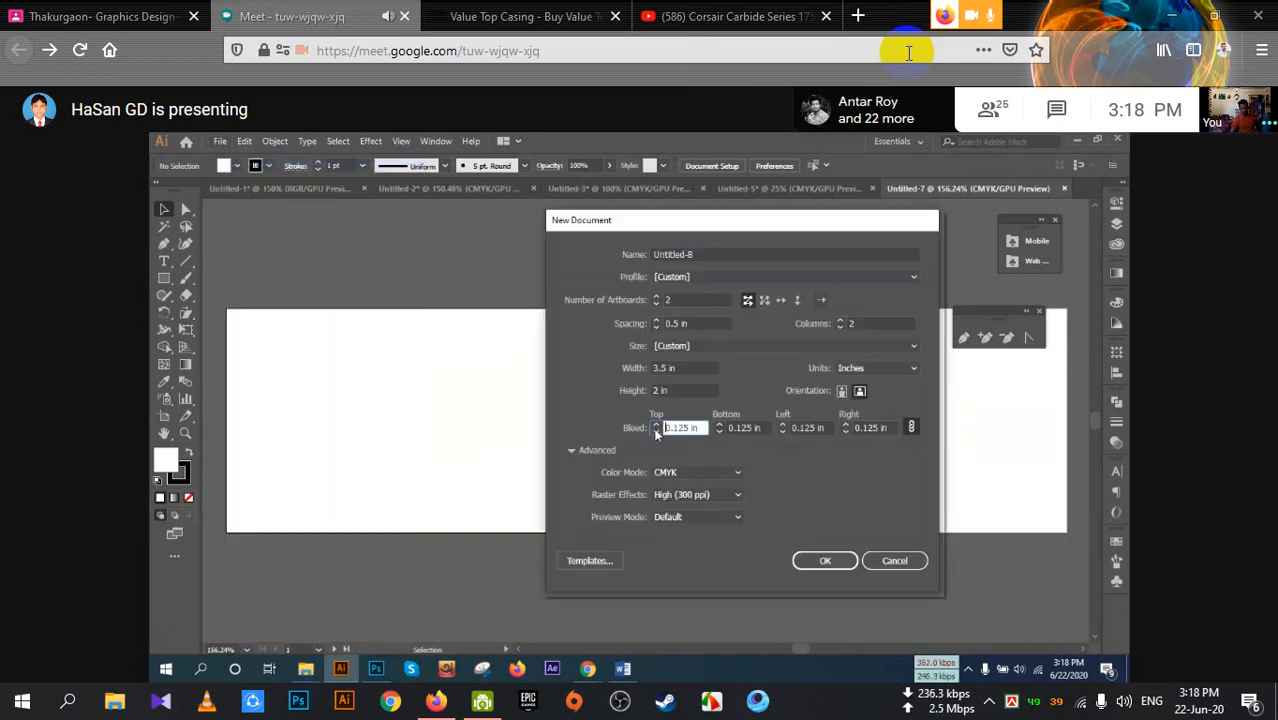
left_click(663, 368)
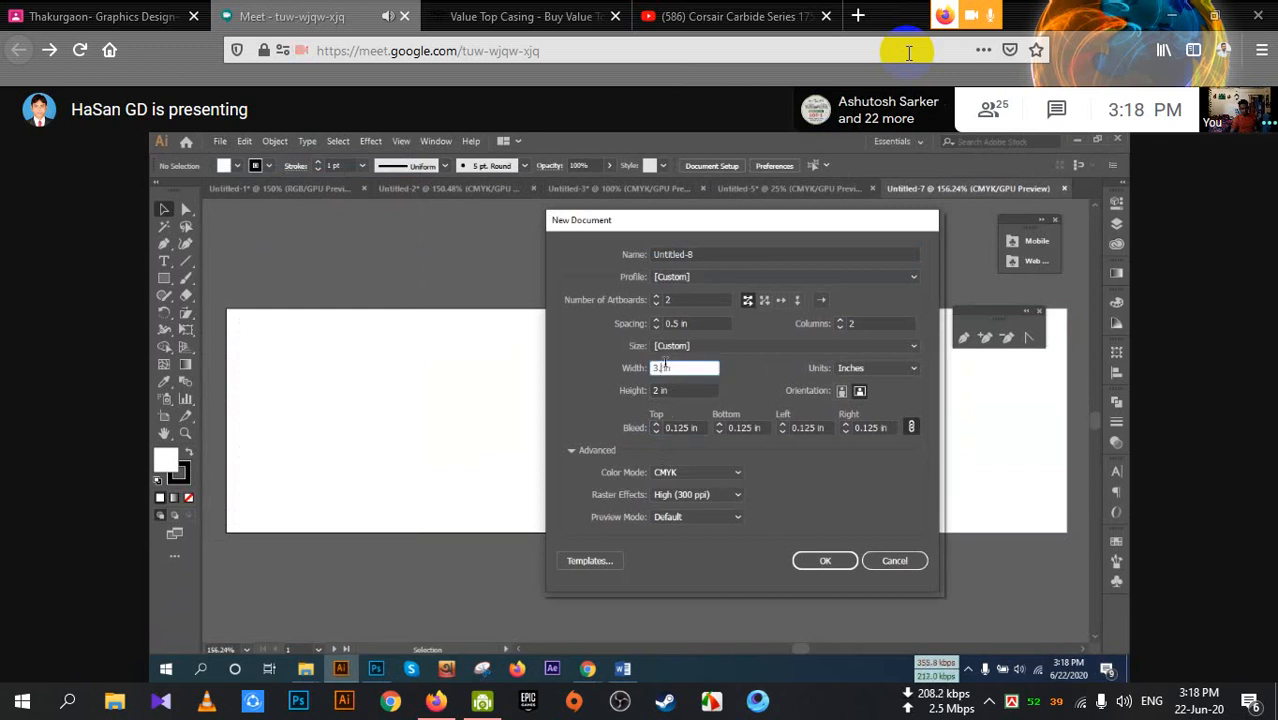
type("25")
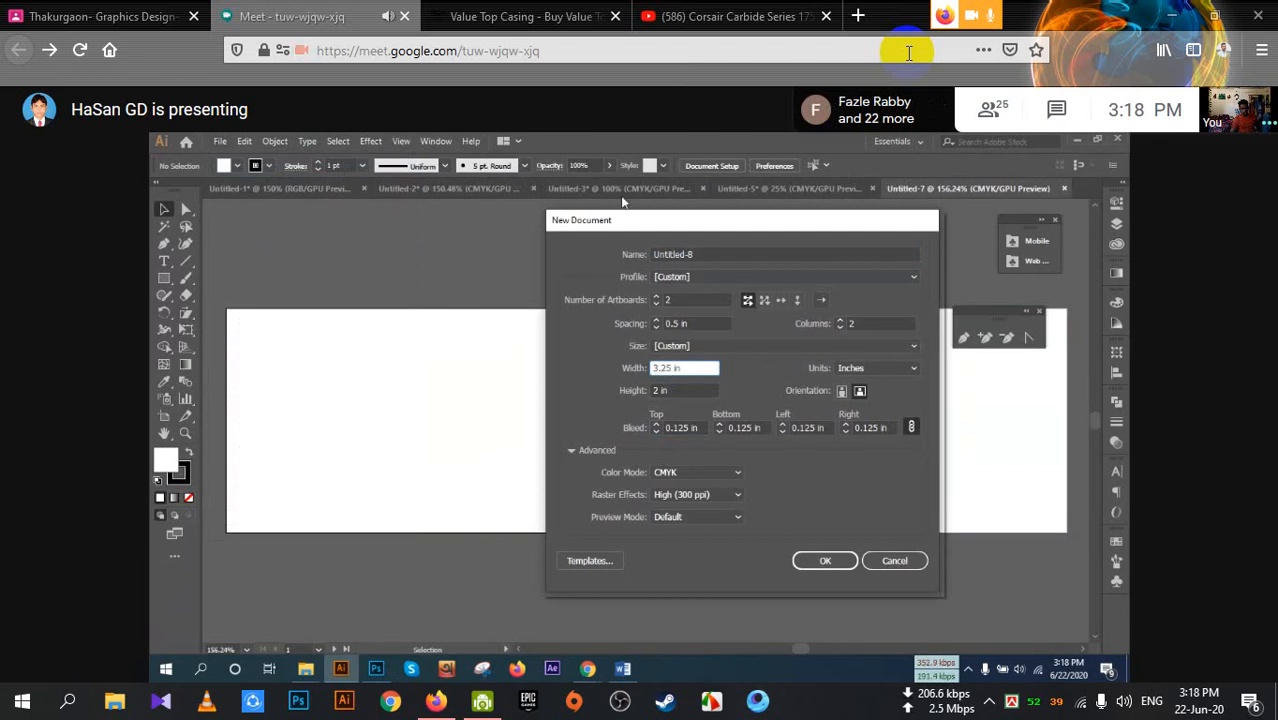
left_click(660, 391)
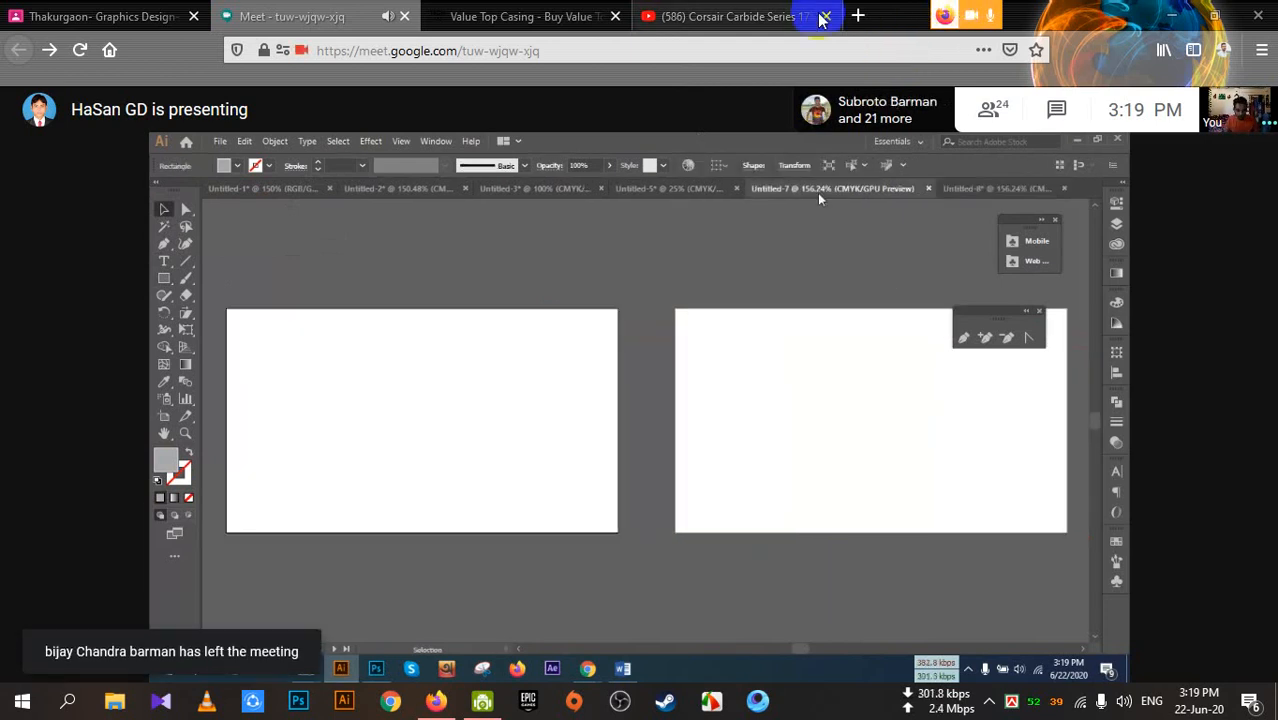
Turn off the meeting camera and mute the microphone
mouse_move(784, 661)
left_click(709, 655)
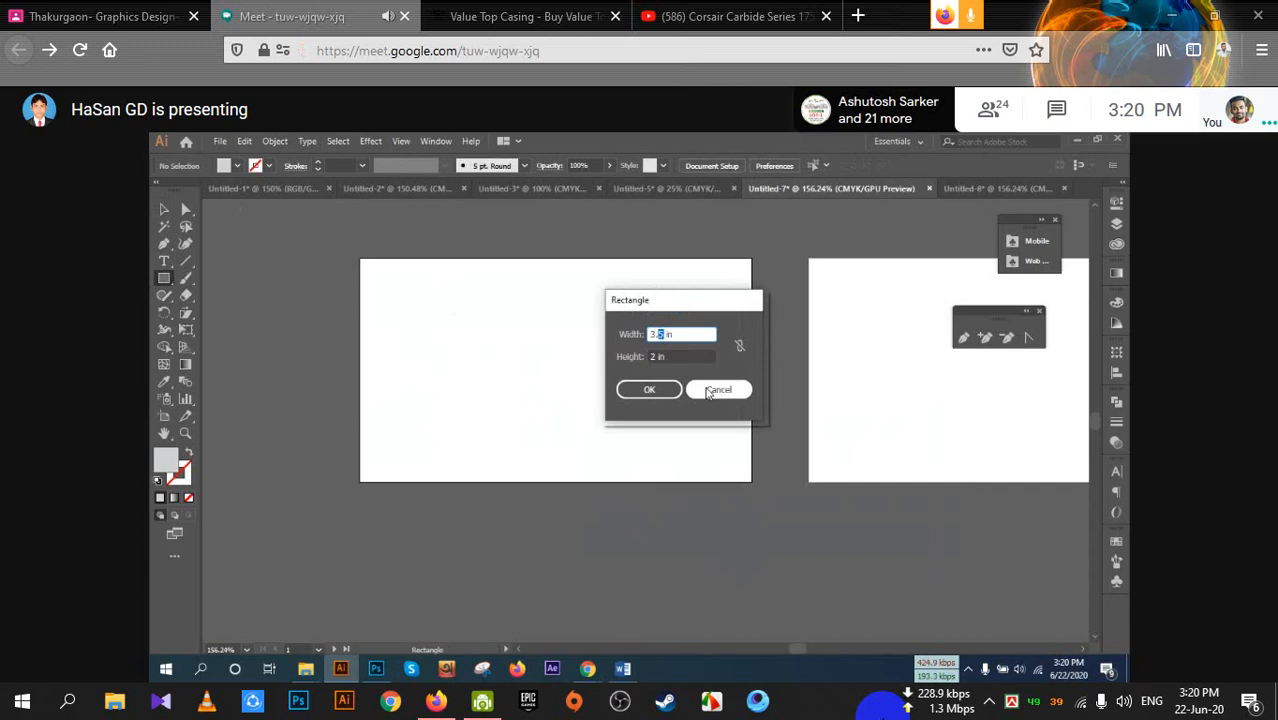
left_click(572, 643)
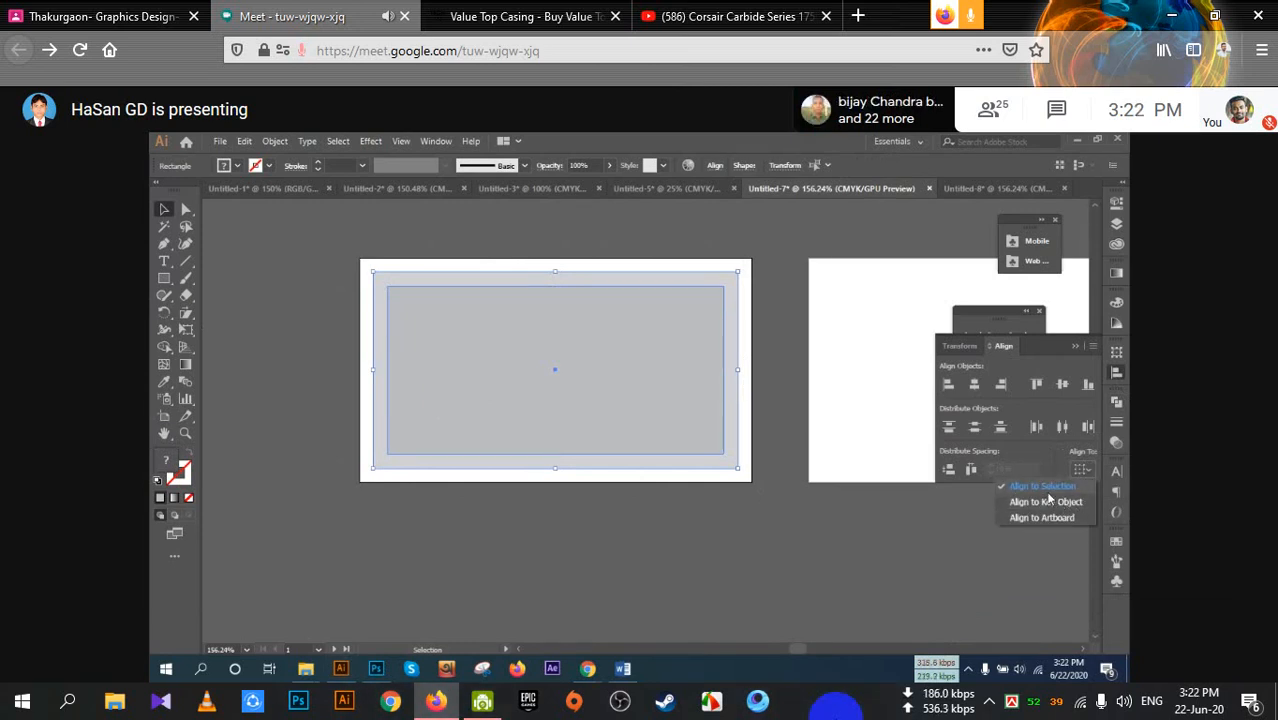
Move the inner rectangle to the right and centre both rectangles on each other vertically and horizontally using Align to Selection
left_click(1046, 492)
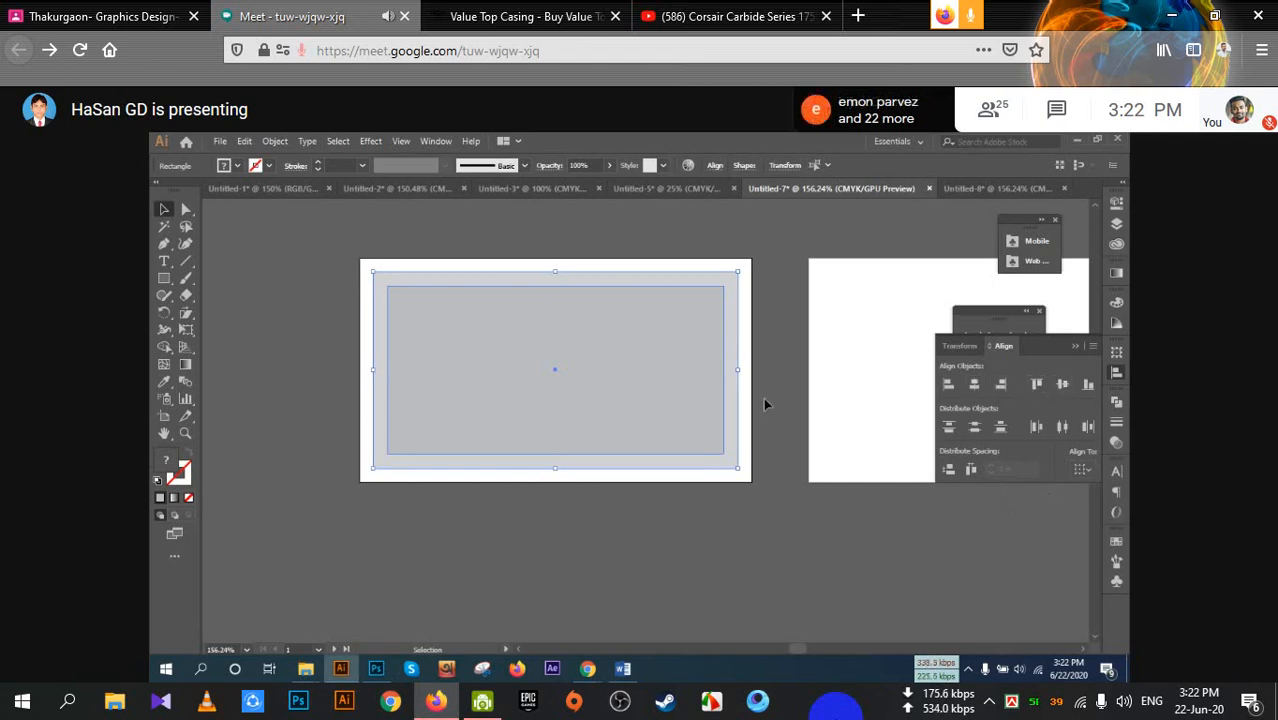
left_click(765, 400)
left_click_drag(687, 377, 704, 375)
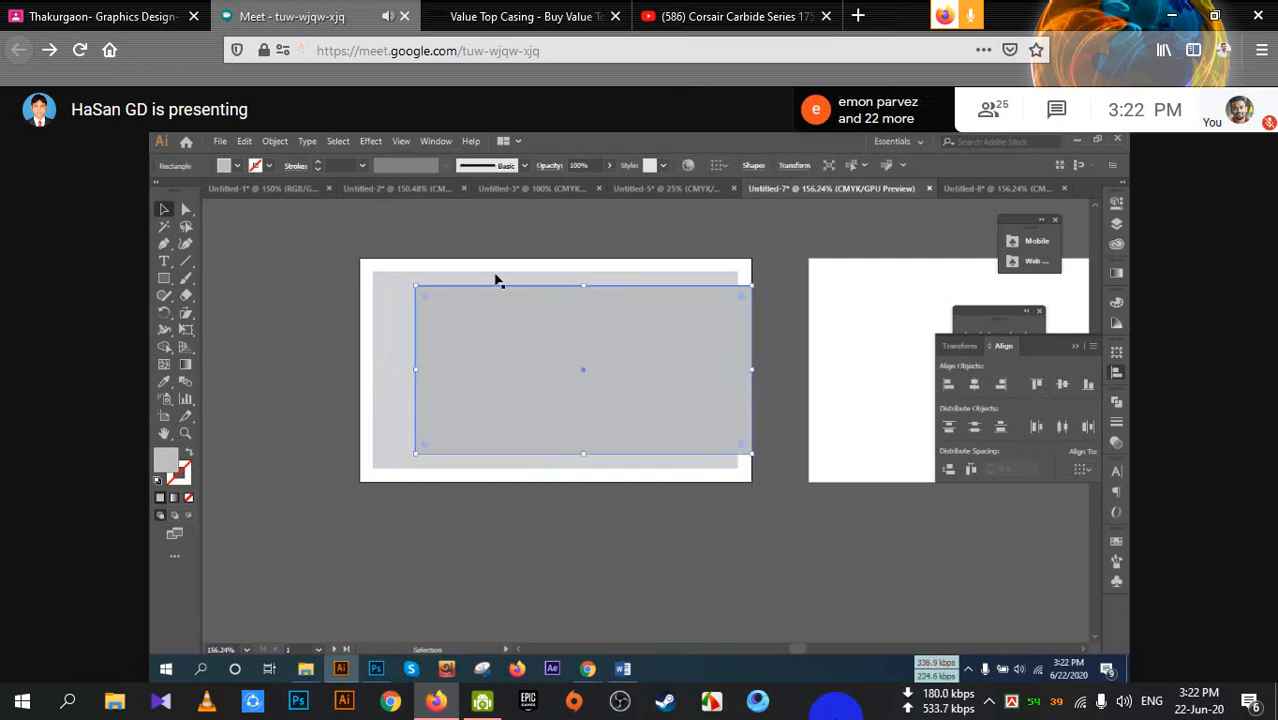
left_click_drag(490, 251, 771, 504)
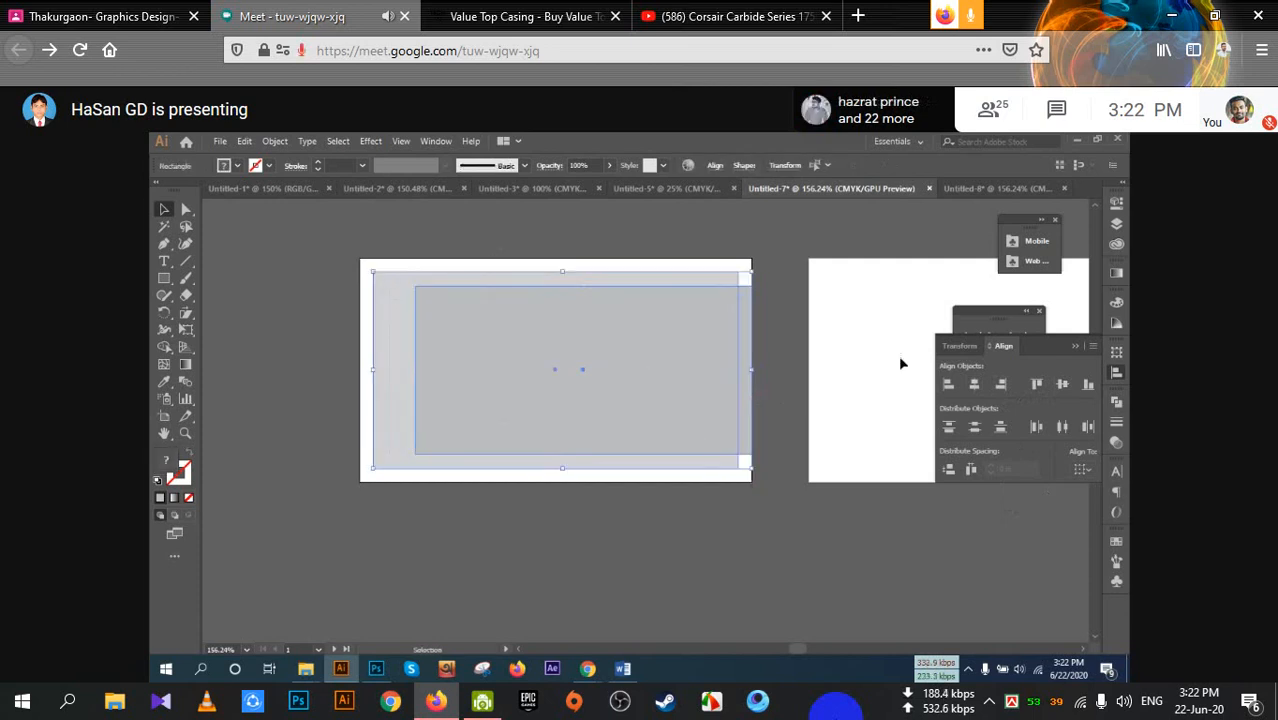
left_click(1062, 386)
left_click(974, 385)
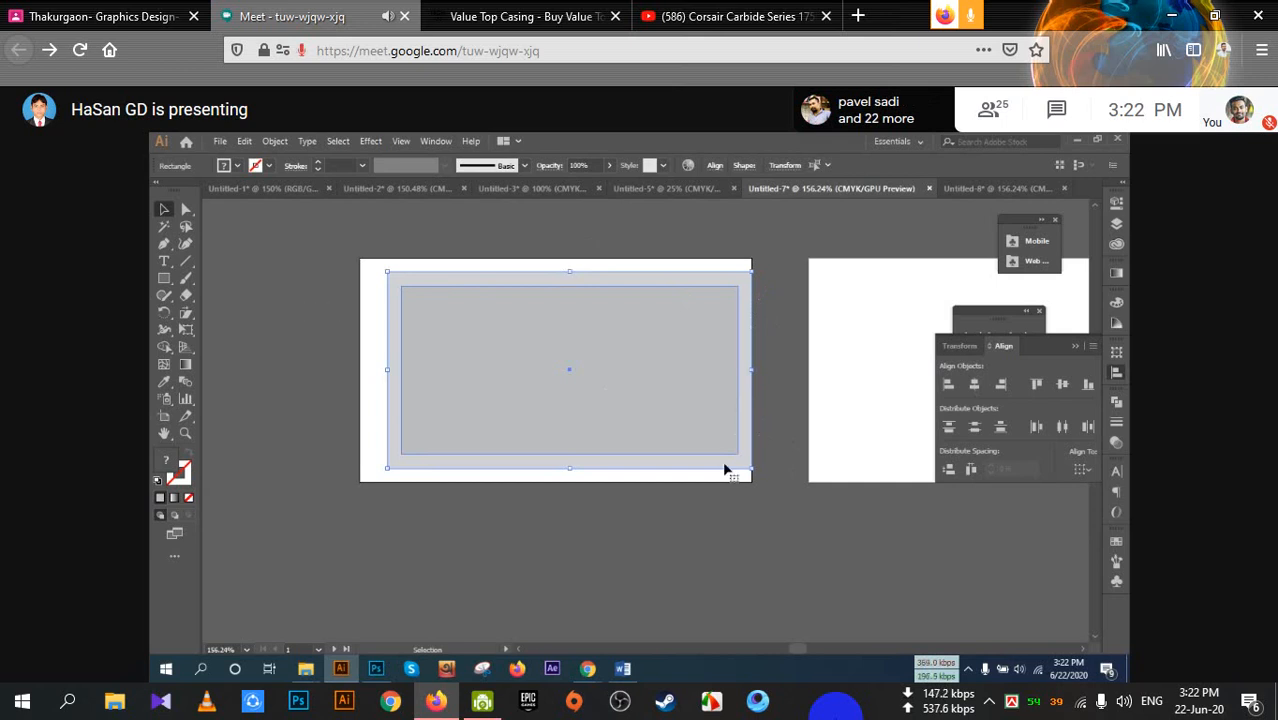
Switch the alignment reference to Align to Artboard and centre both rectangles horizontally on the first artboard
left_click(1082, 469)
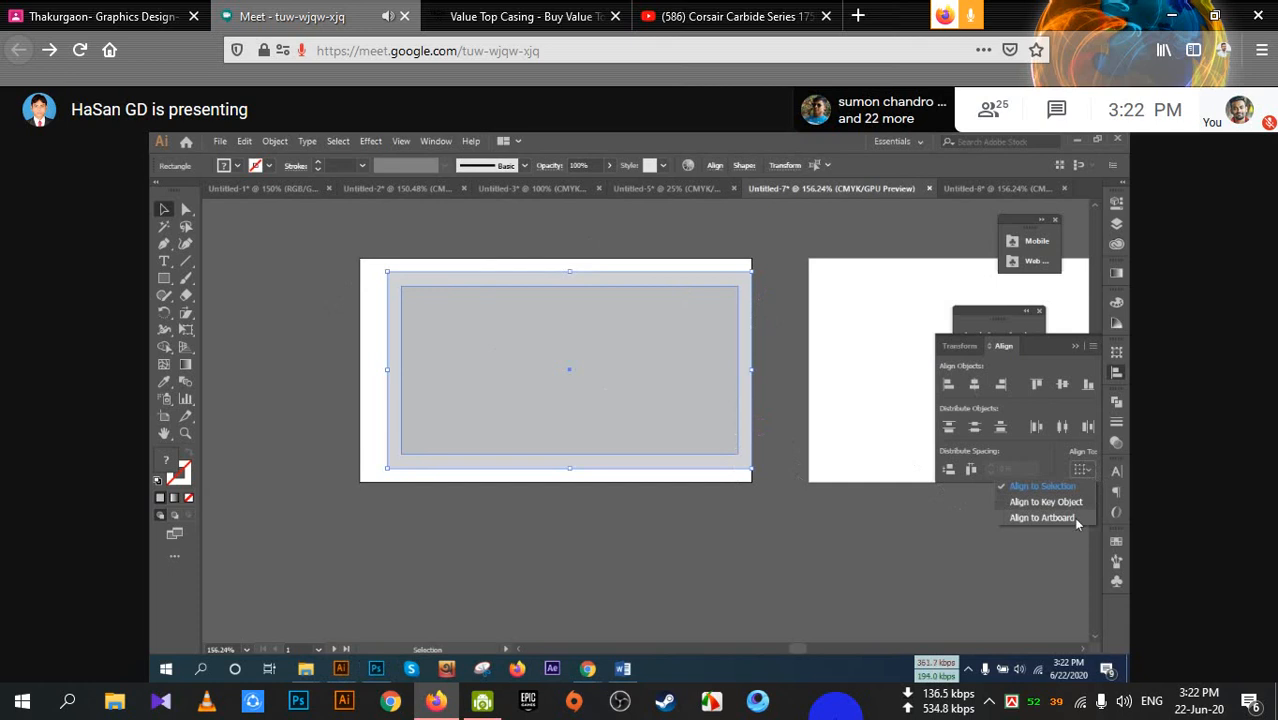
left_click(1073, 517)
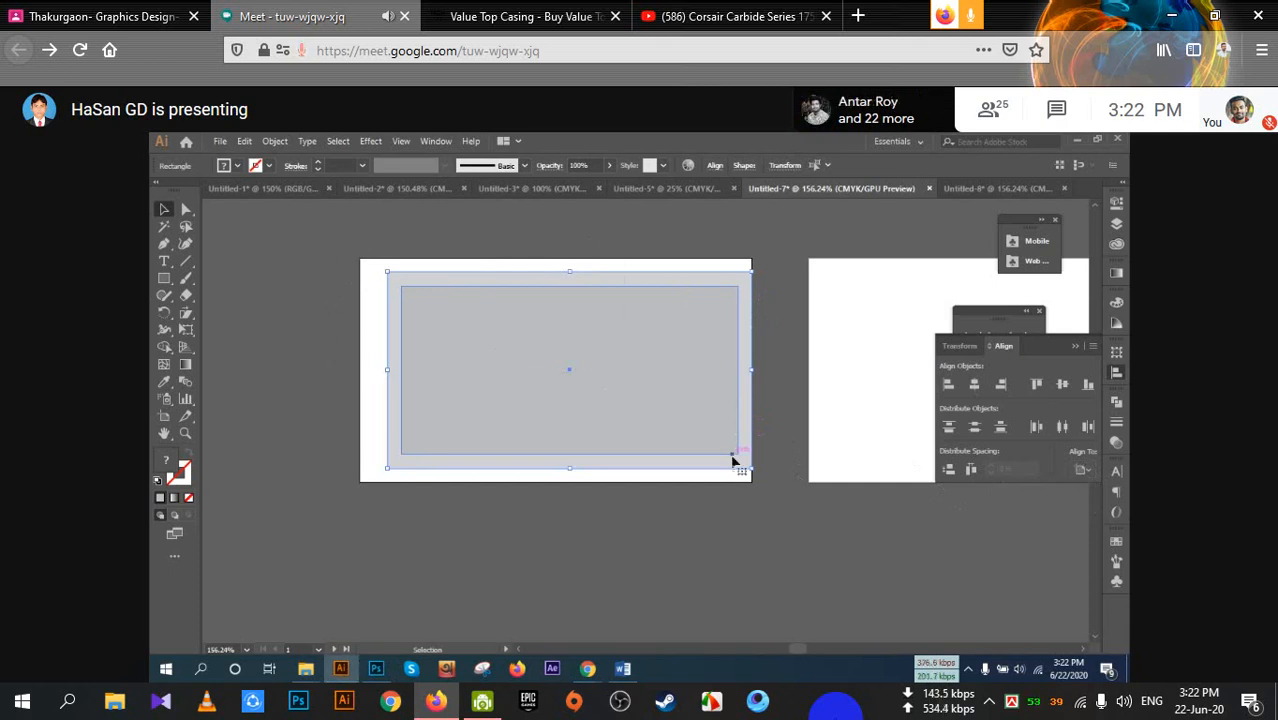
left_click(977, 385)
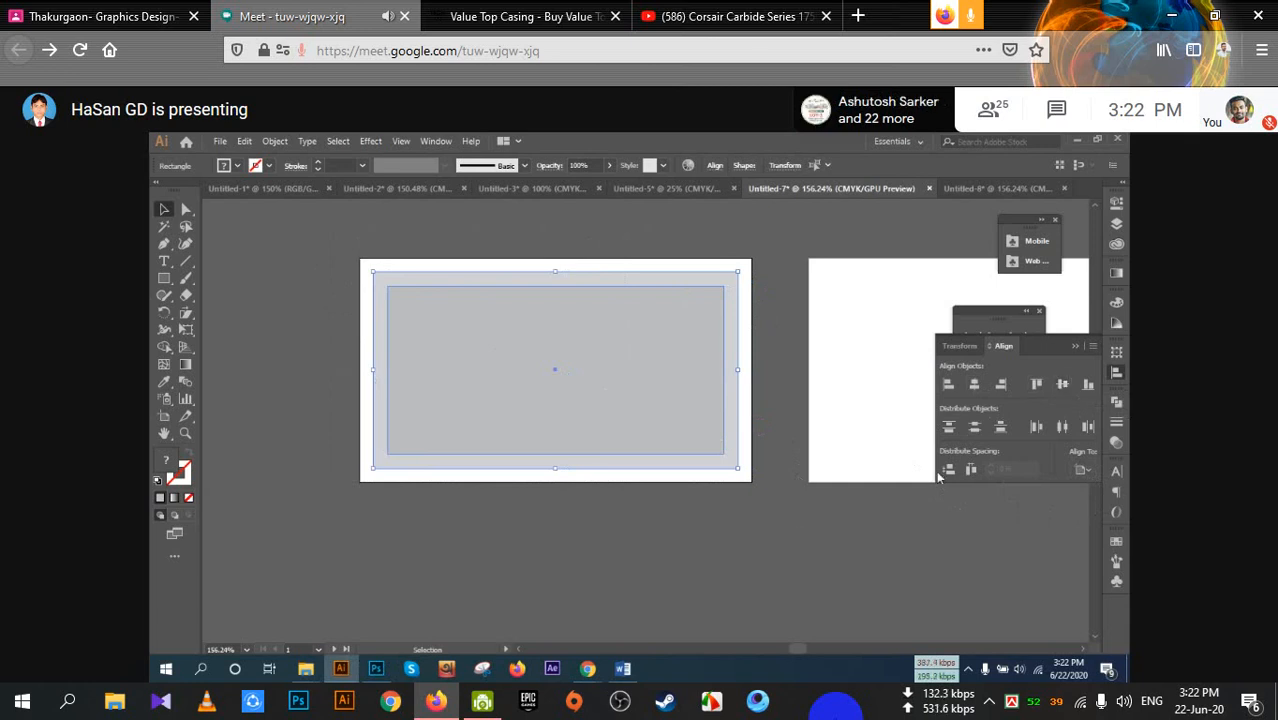
Move both rectangles down and to the right across the artboard edge, and centre them vertically and horizontally on the artboard
left_click_drag(574, 352, 762, 506)
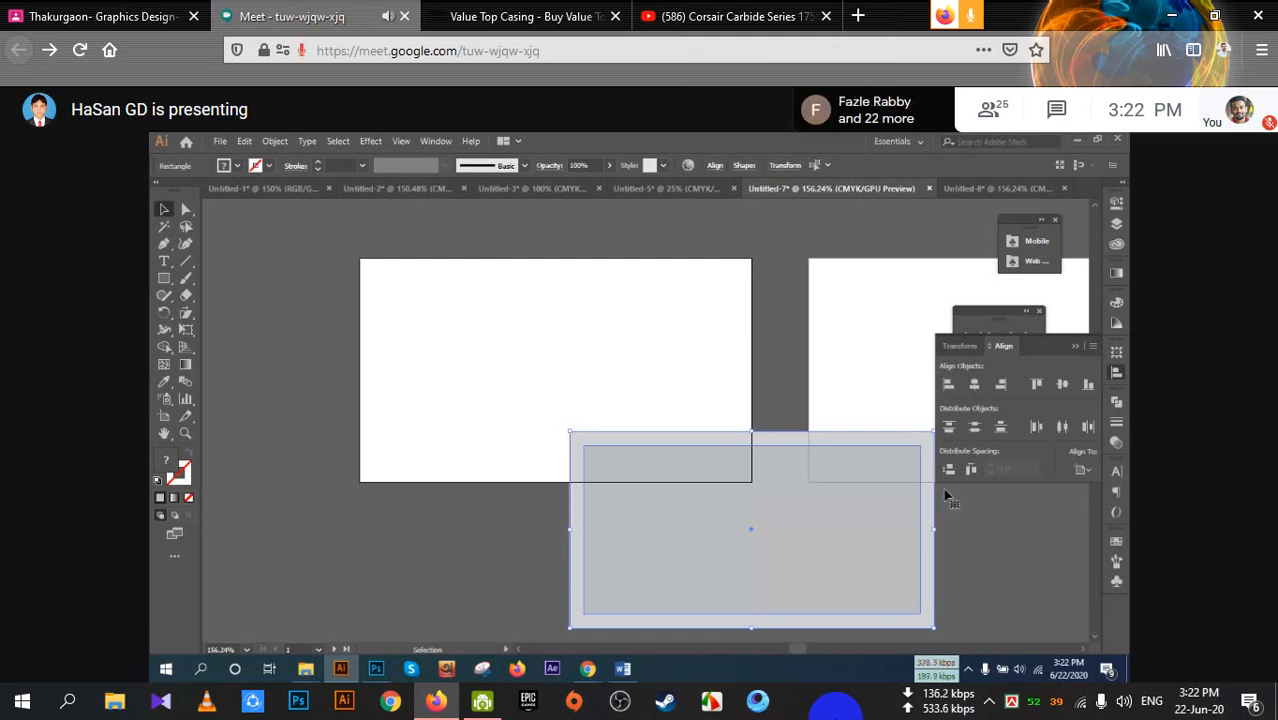
left_click(1062, 386)
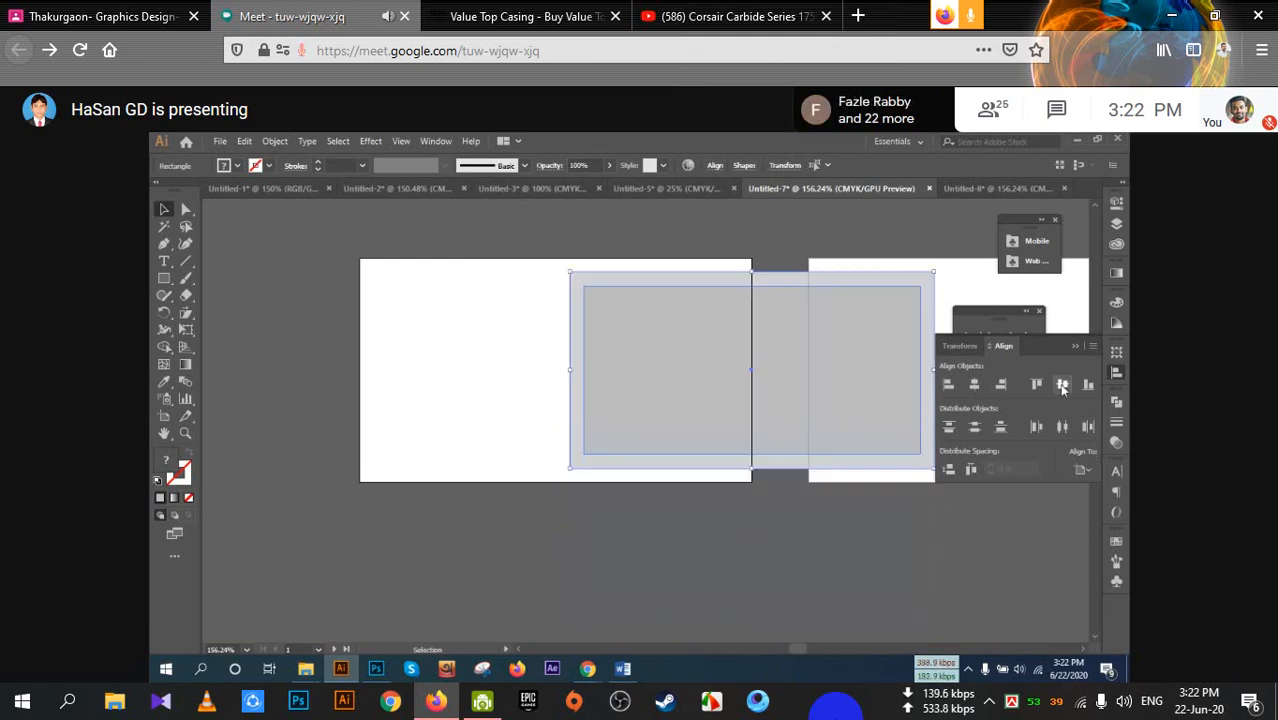
left_click(974, 386)
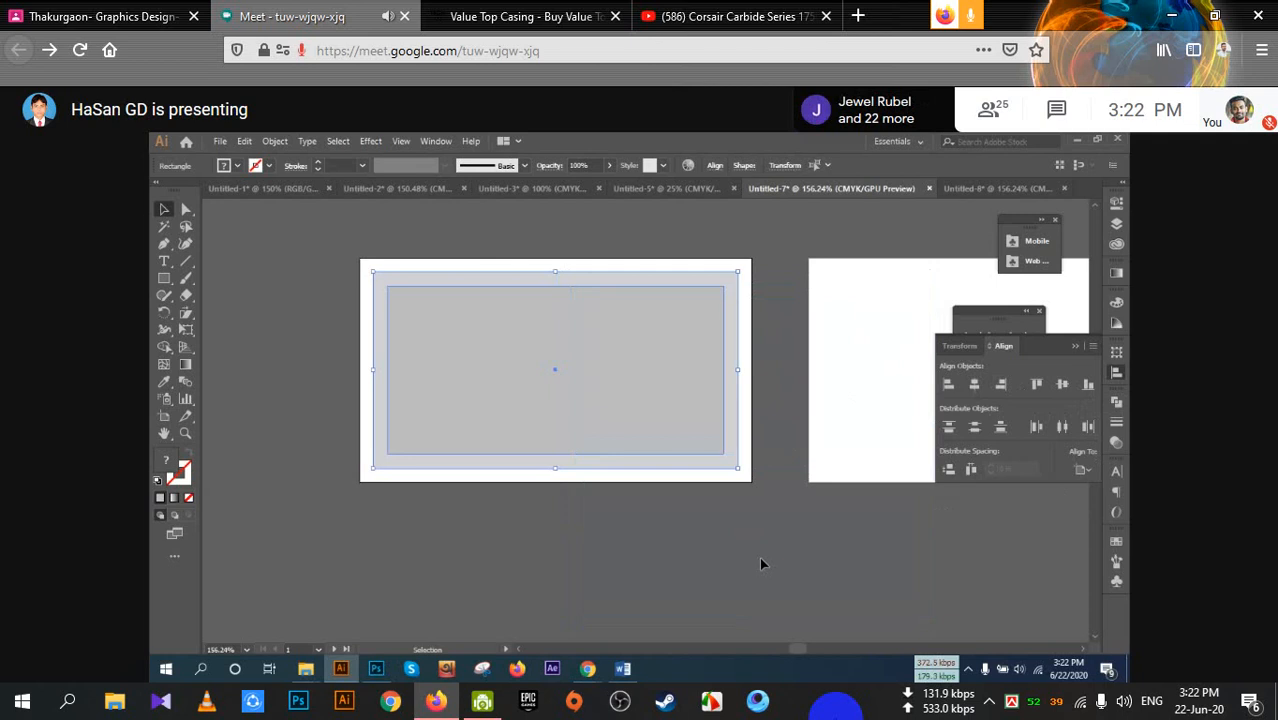
Switch the alignment reference to Align to Key Object with the inner rectangle as the key object
left_click(1082, 469)
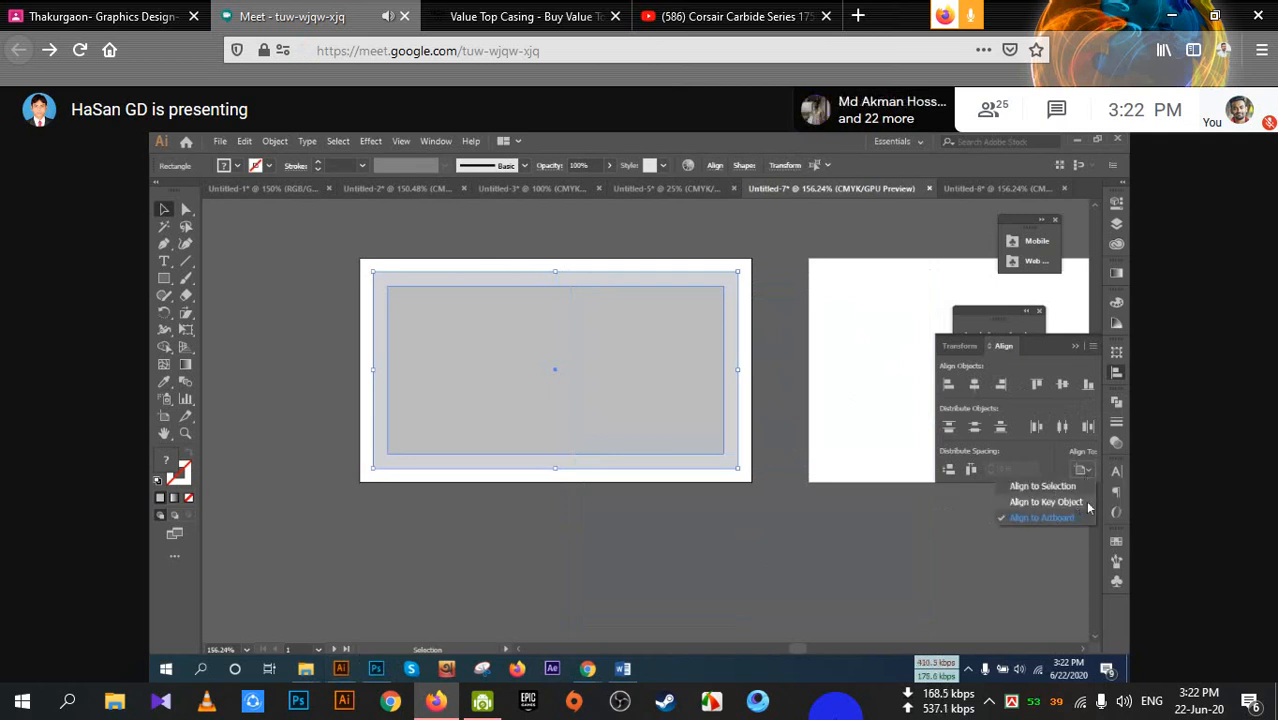
left_click(1088, 503)
left_click(646, 392)
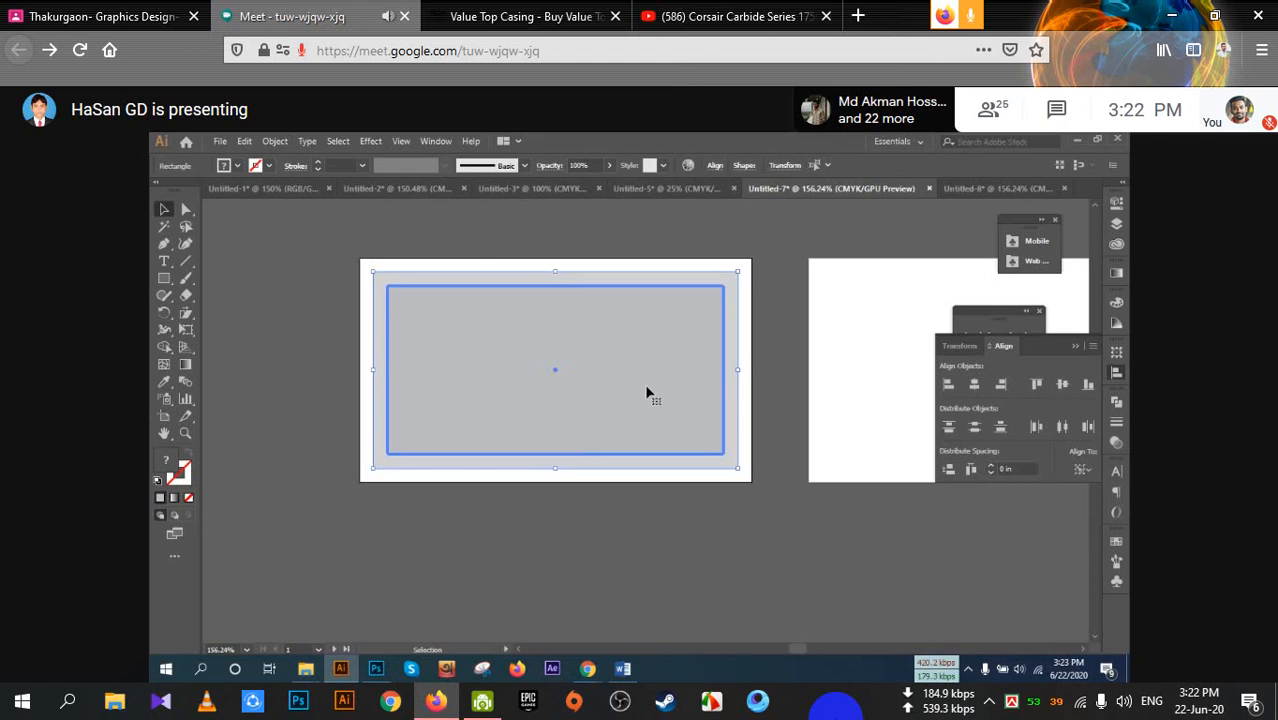
Move the inner rectangle down and to the right, and centre the outer rectangle horizontally on it using Align to Key Object
left_click_drag(676, 394, 730, 457)
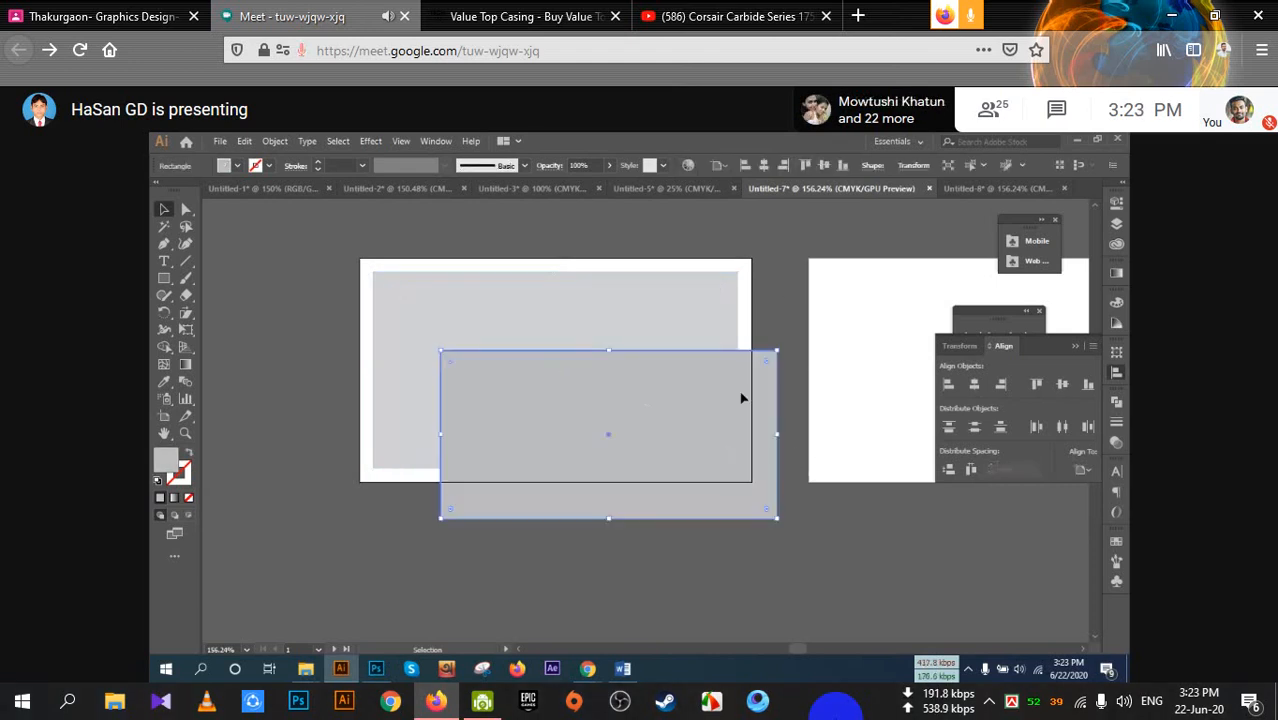
key("ctrl+a")
left_click(1082, 469)
left_click(1070, 502)
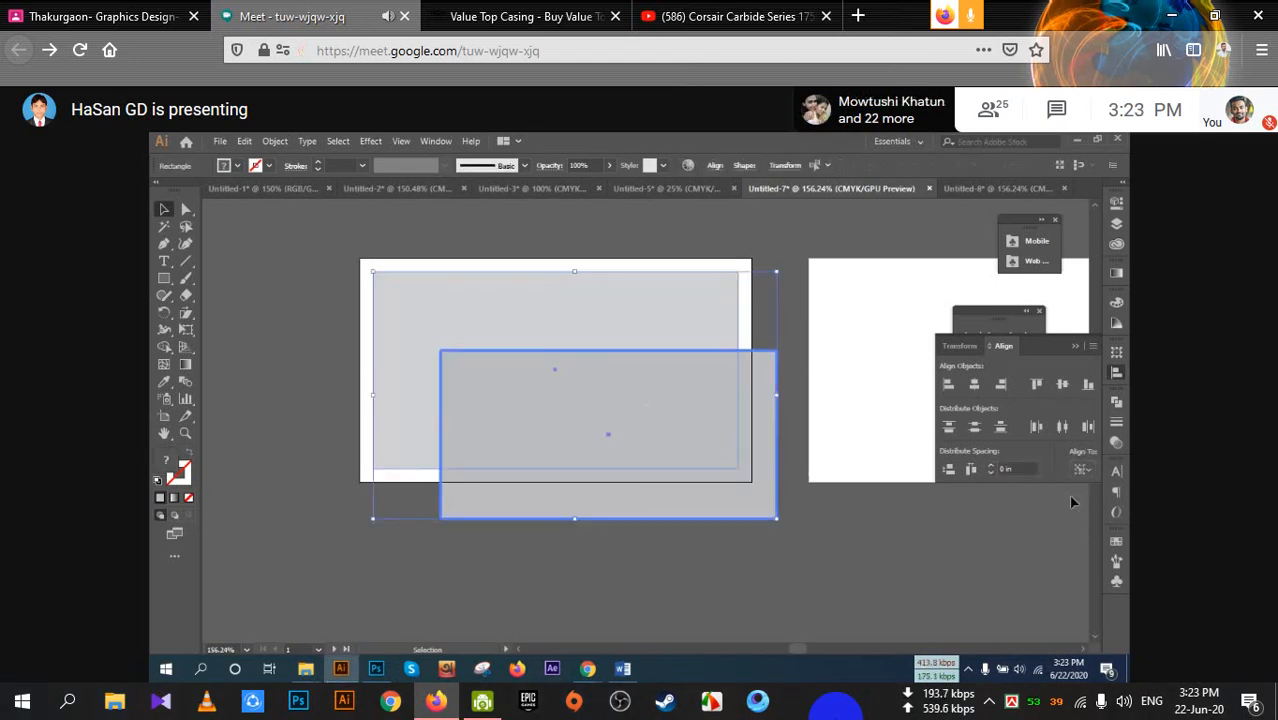
left_click(854, 526)
key("ctrl+a")
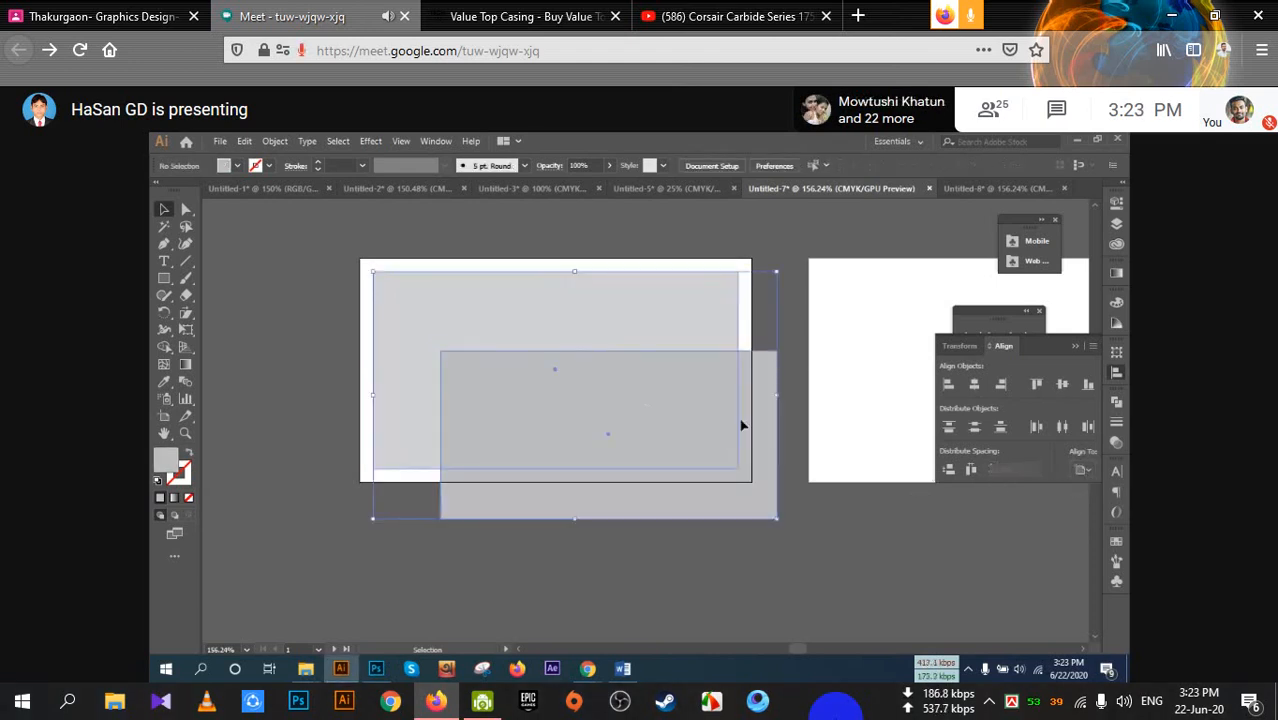
left_click(1078, 468)
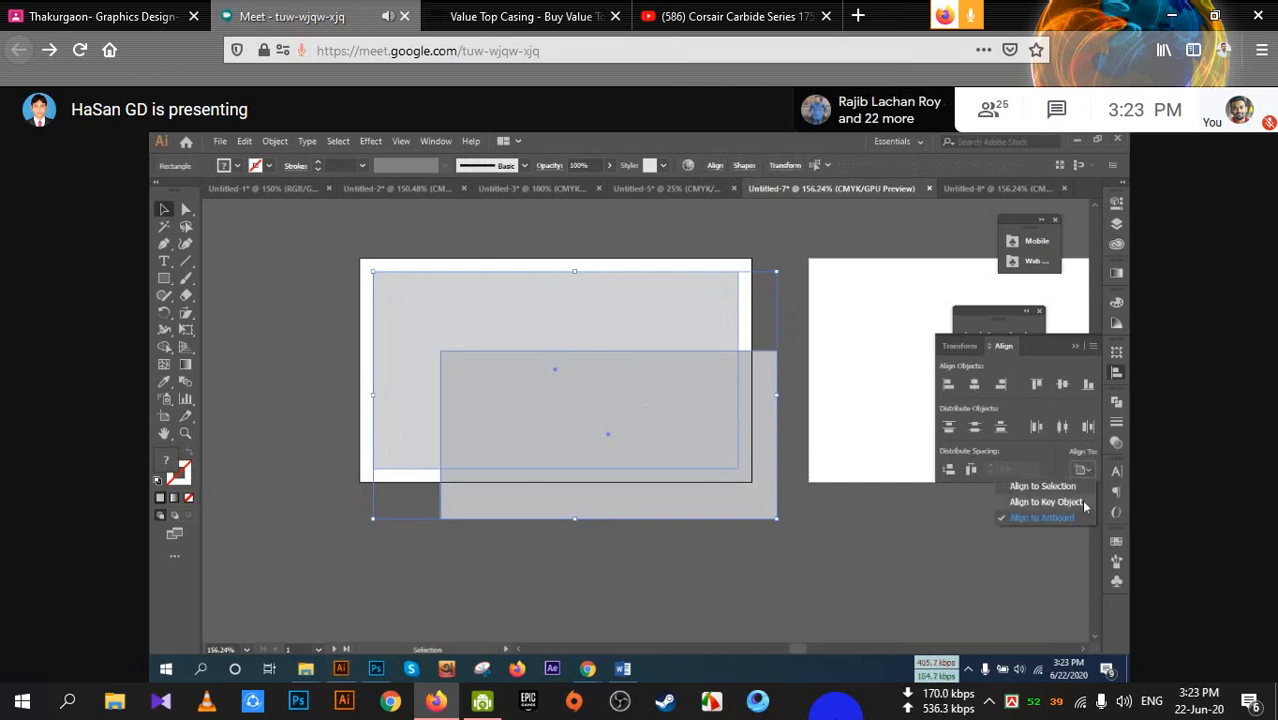
left_click(1084, 505)
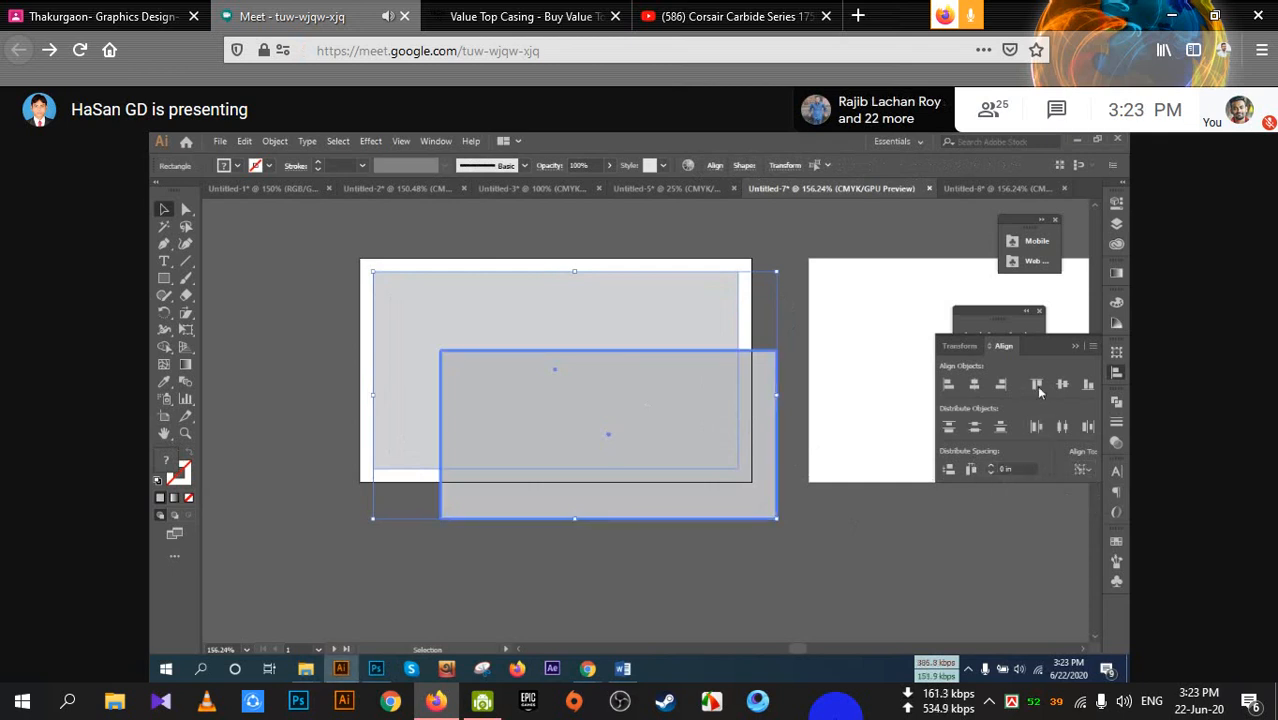
left_click(976, 387)
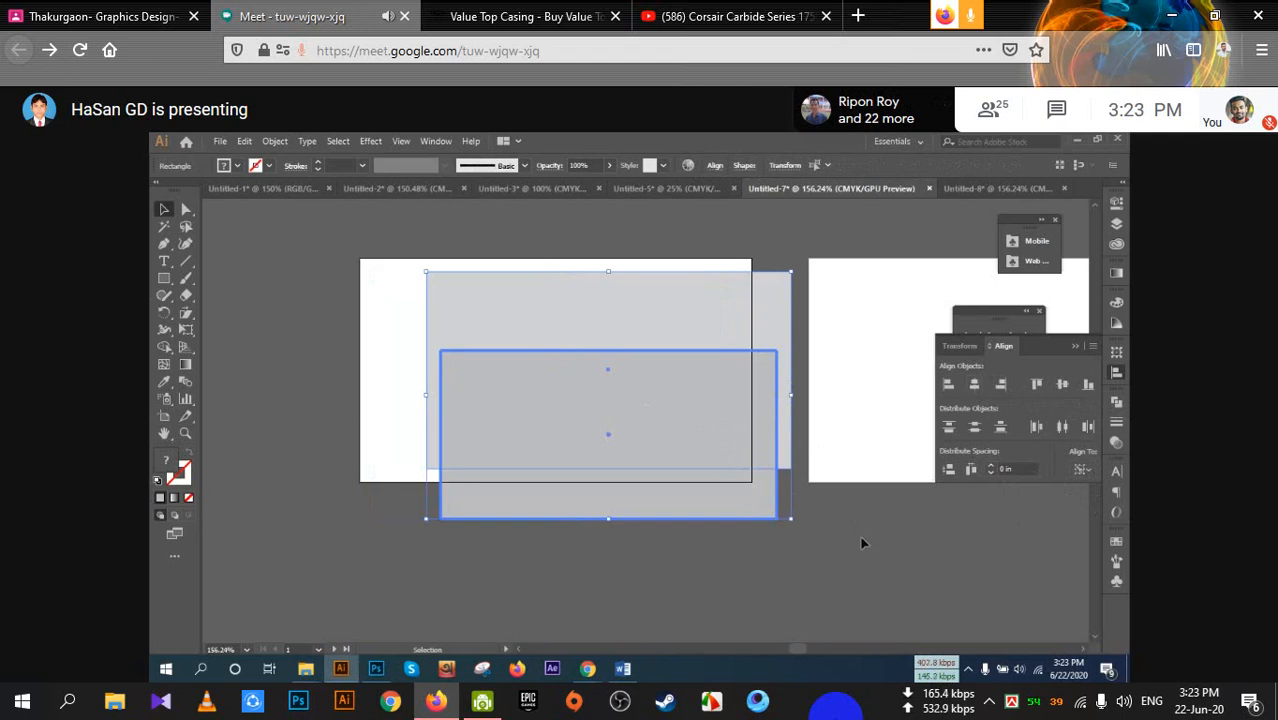
left_click(890, 553)
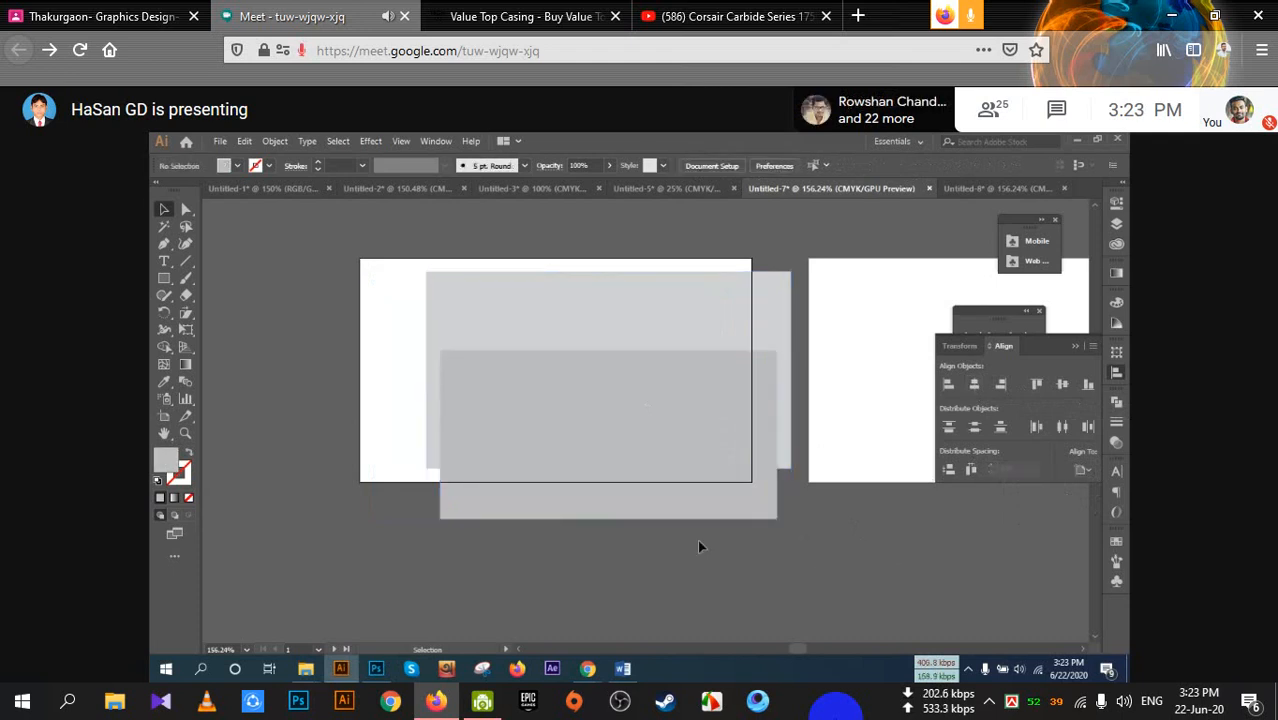
Select both rectangles and move them together up and to the left, partly off the first artboard
left_click_drag(667, 560, 756, 351)
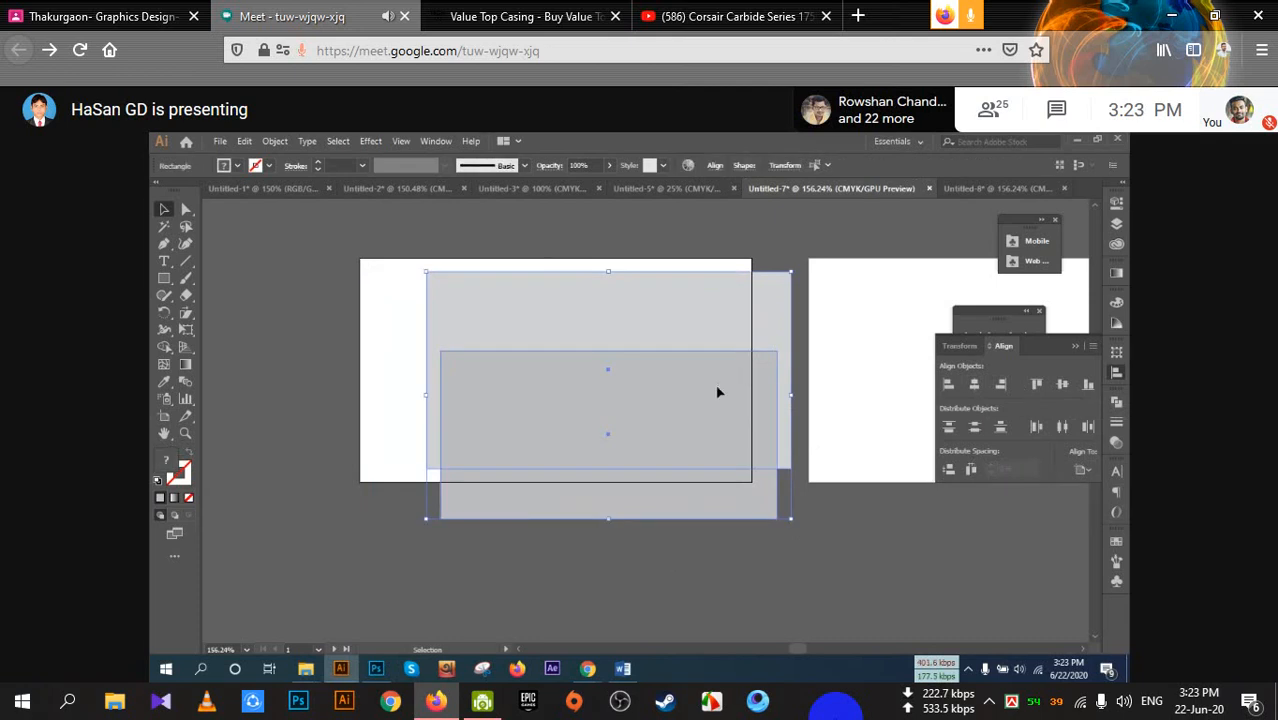
left_click_drag(717, 392, 637, 374)
left_click(735, 494)
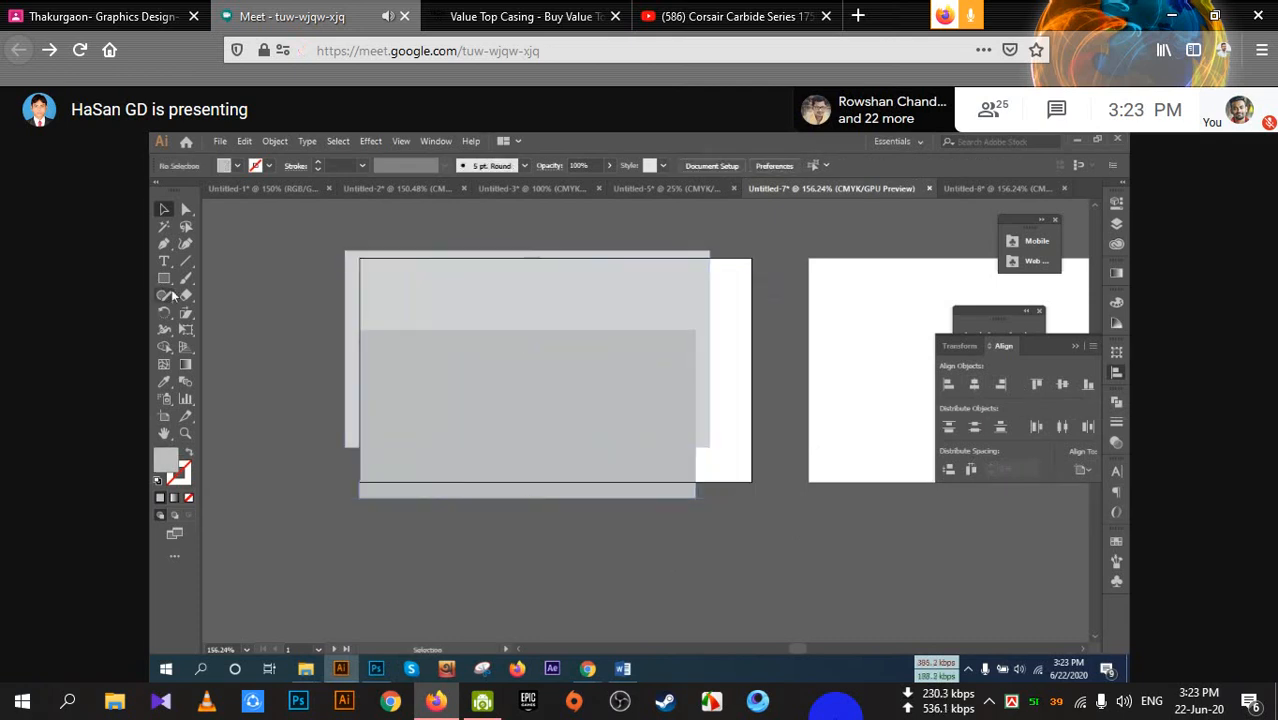
Draw a third, larger rectangle over the other two and move it slightly down and to the right
left_click(164, 278)
left_click_drag(766, 306, 305, 628)
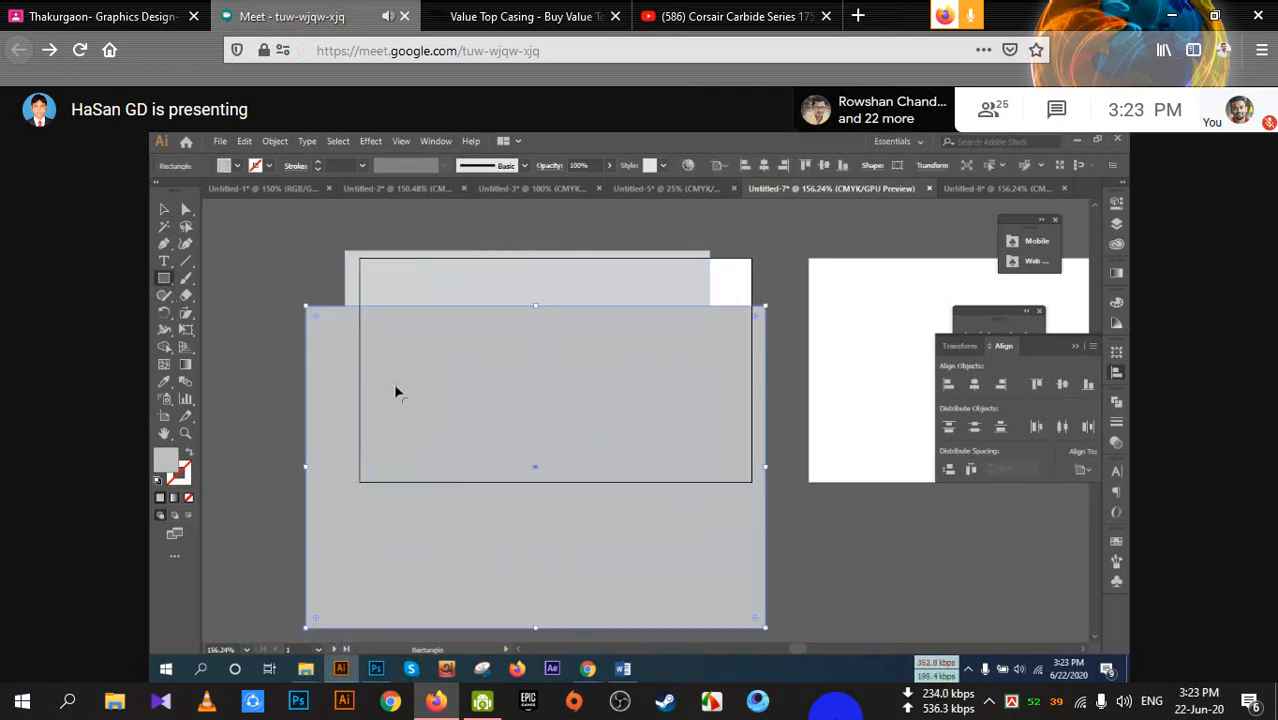
left_click(172, 214)
left_click_drag(337, 351, 357, 447)
Bring the smallest rectangle to the front and fill it with dark grey
right_click(483, 358)
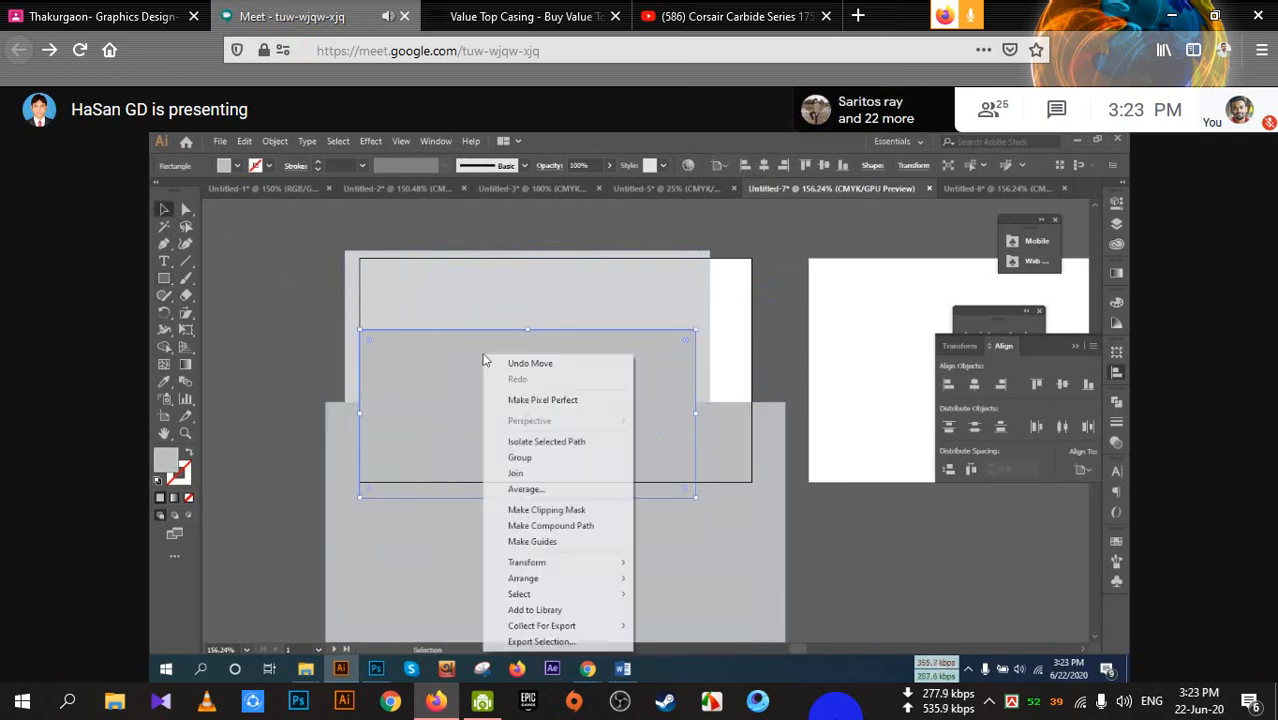
mouse_move(611, 580)
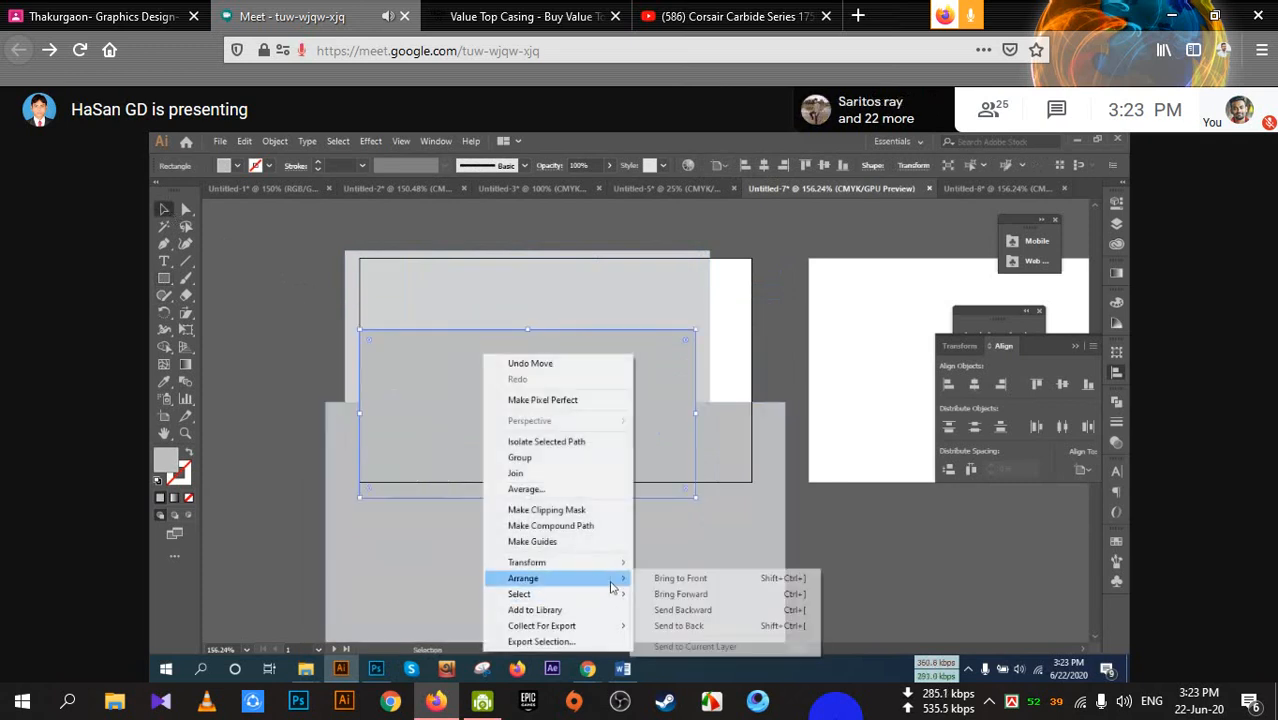
left_click(682, 579)
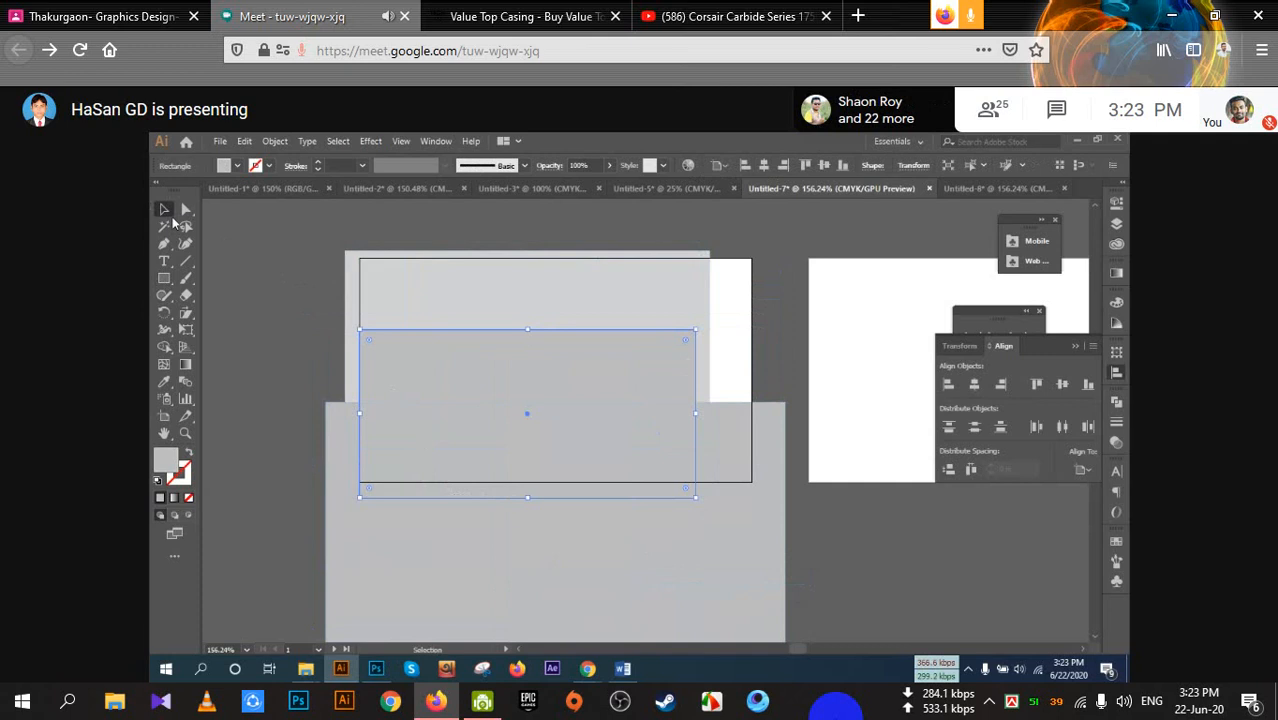
left_click(237, 166)
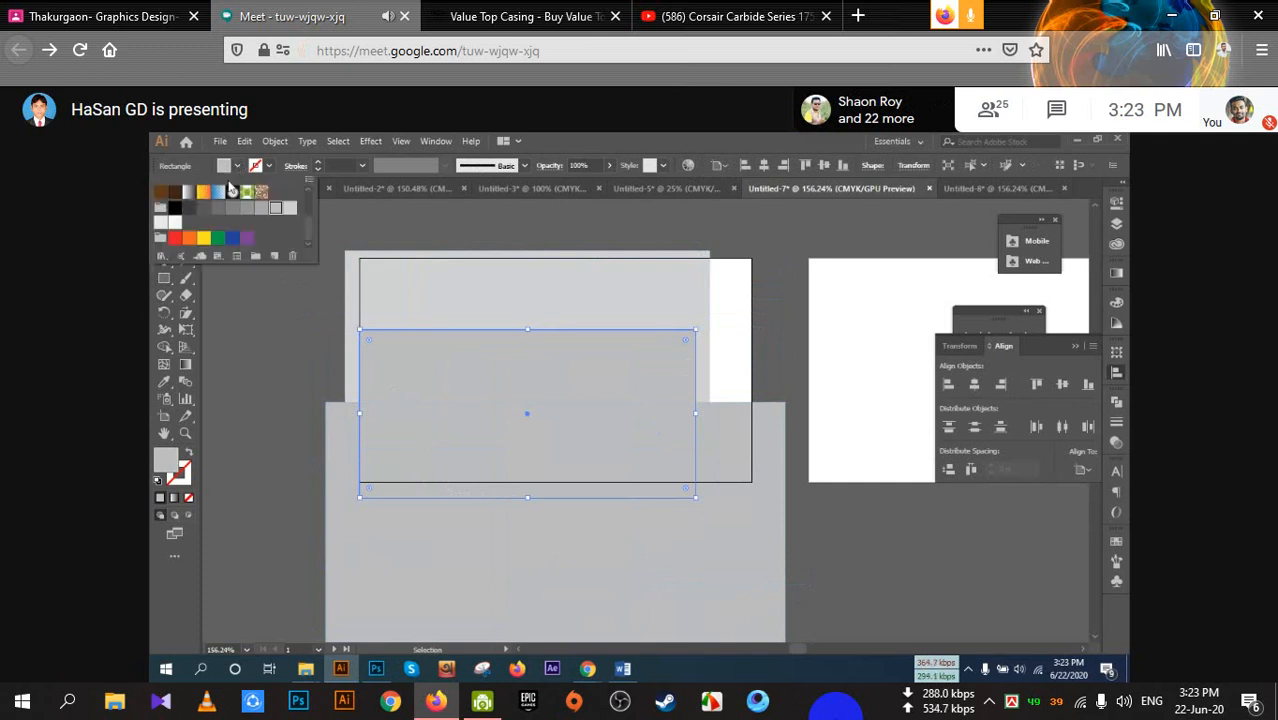
left_click(204, 207)
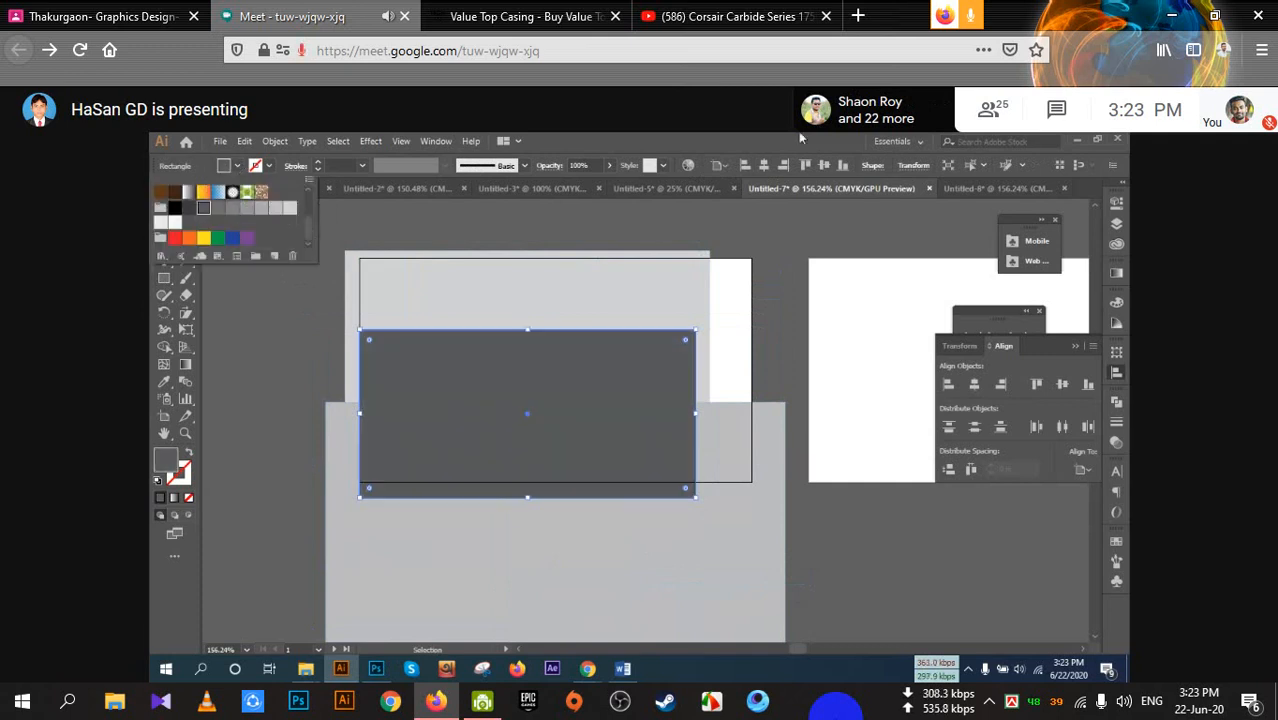
left_click(800, 134)
Centre all three rectangles horizontally and vertically using Align to Key Object, with the dark grey rectangle as the key object
left_click_drag(376, 240, 741, 588)
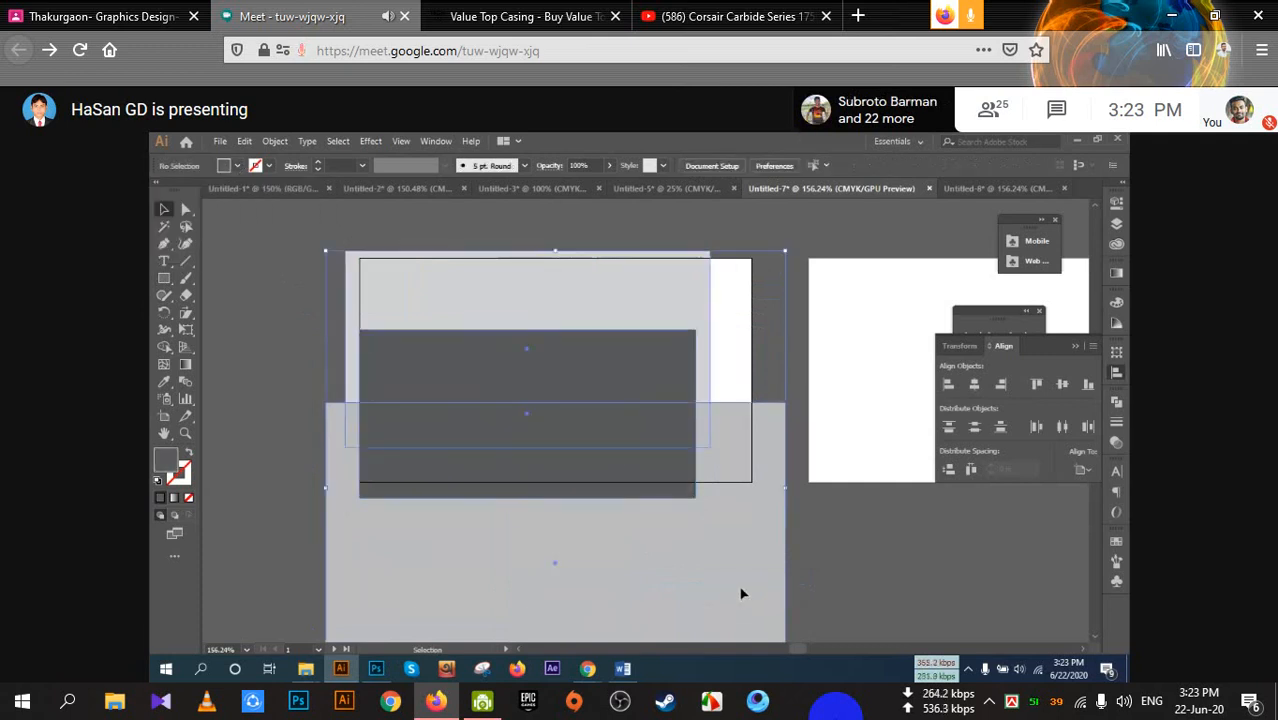
left_click(1085, 470)
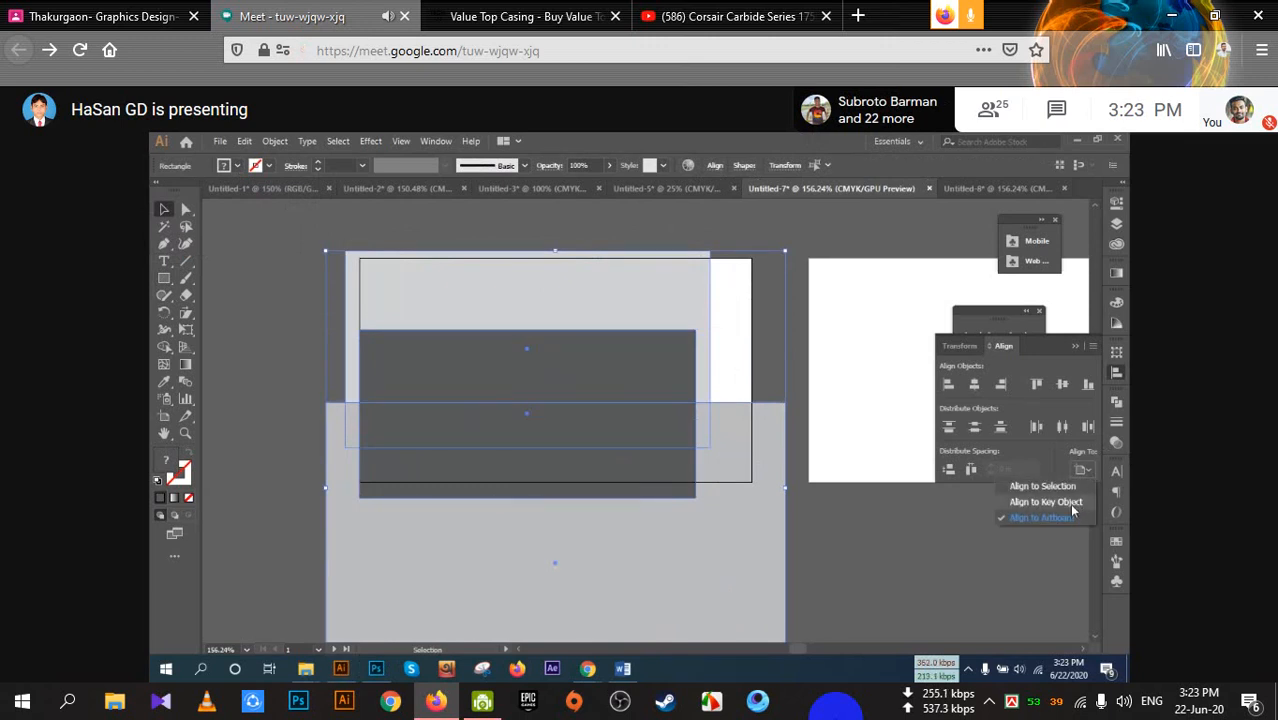
left_click(1069, 502)
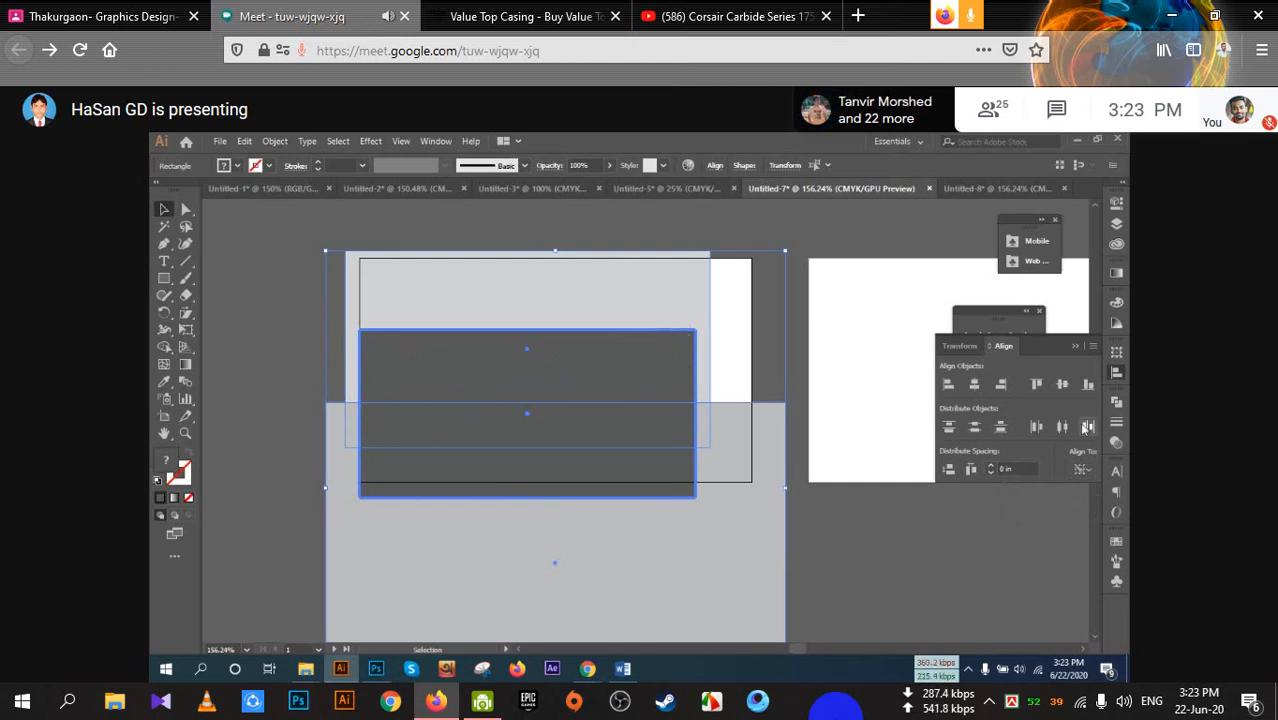
left_click(974, 385)
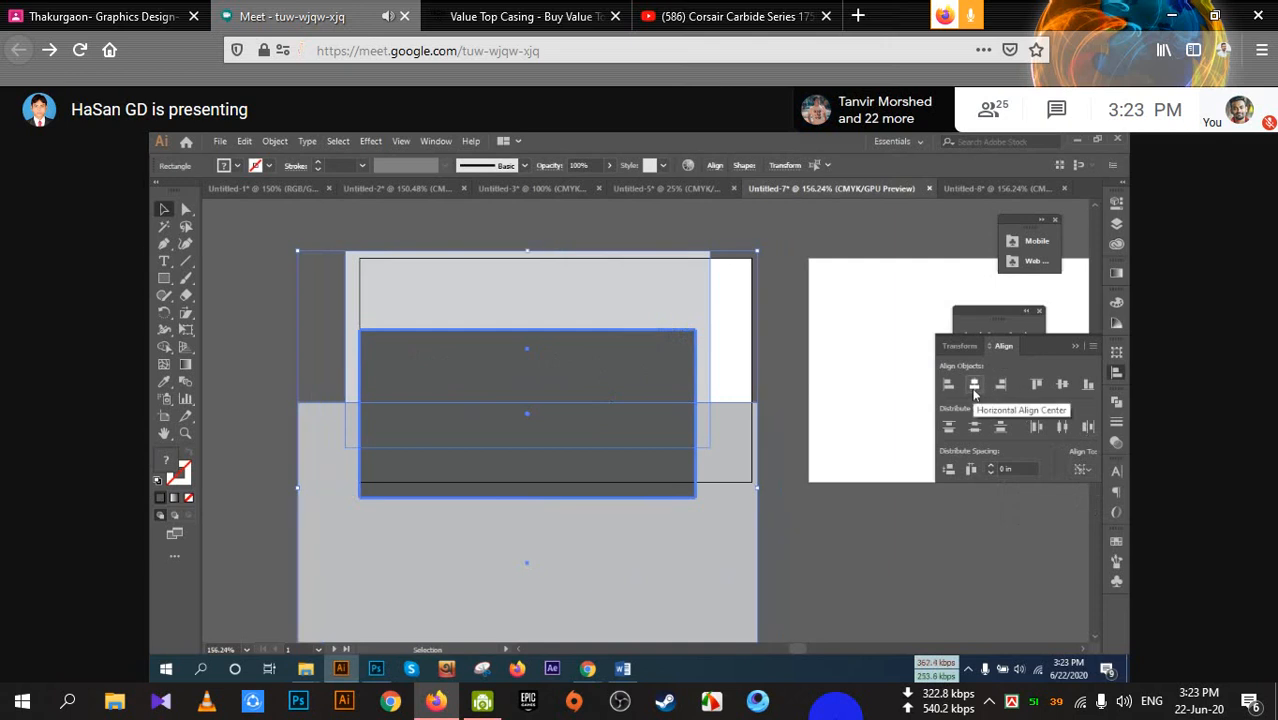
left_click(1064, 387)
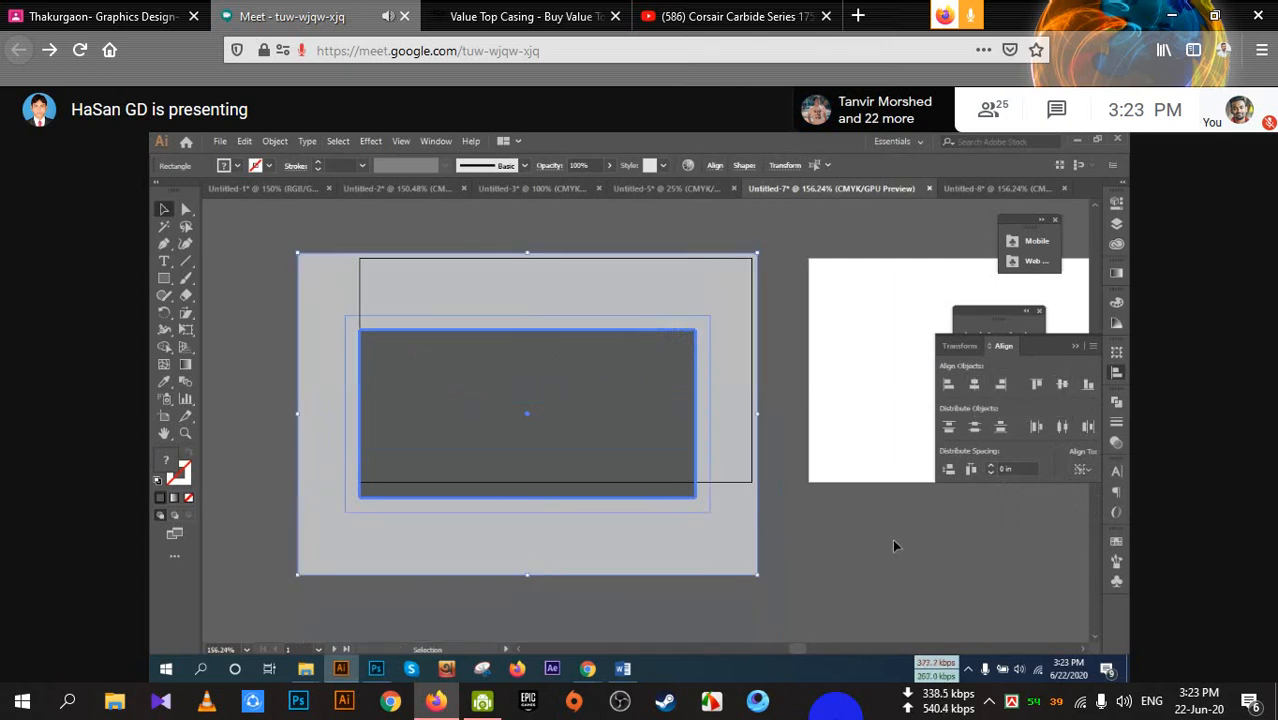
Undo the alignments, the dark grey fill and the bring-to-front change, and delete the large third rectangle
key("ctrl+z")
key("ctrl+z")
key("ctrl+z")
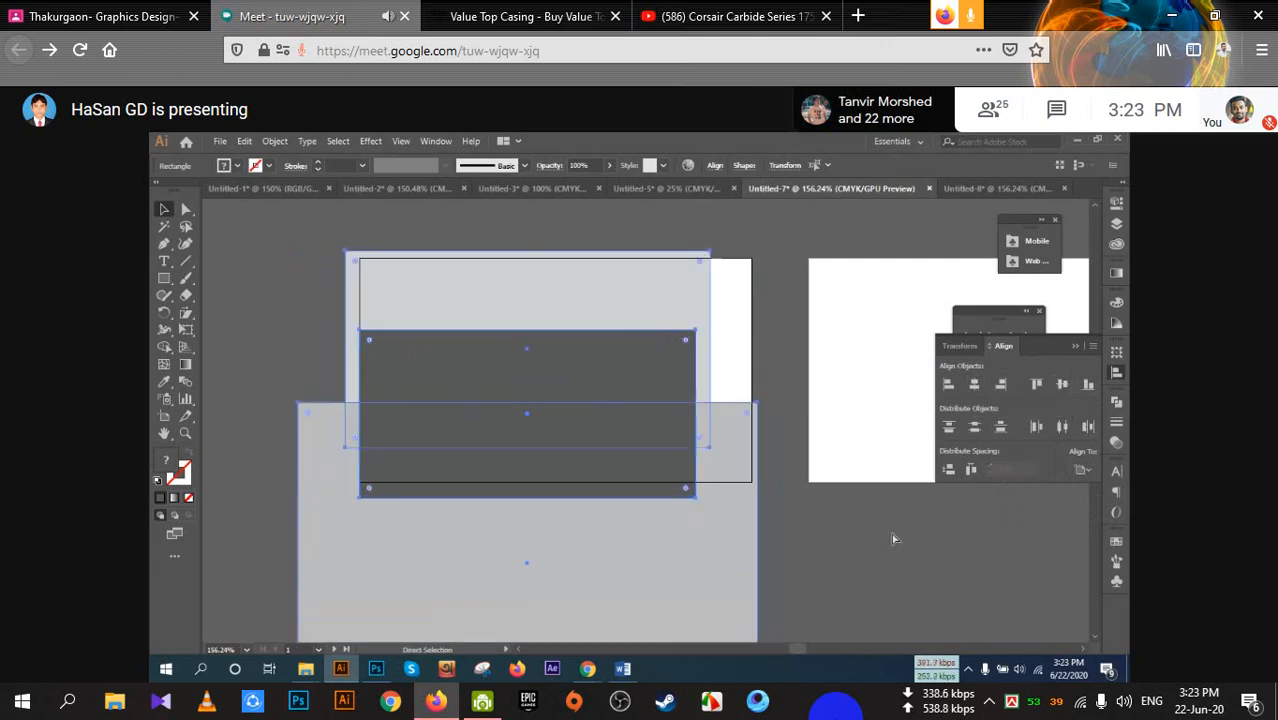
key("v")
left_click(750, 552)
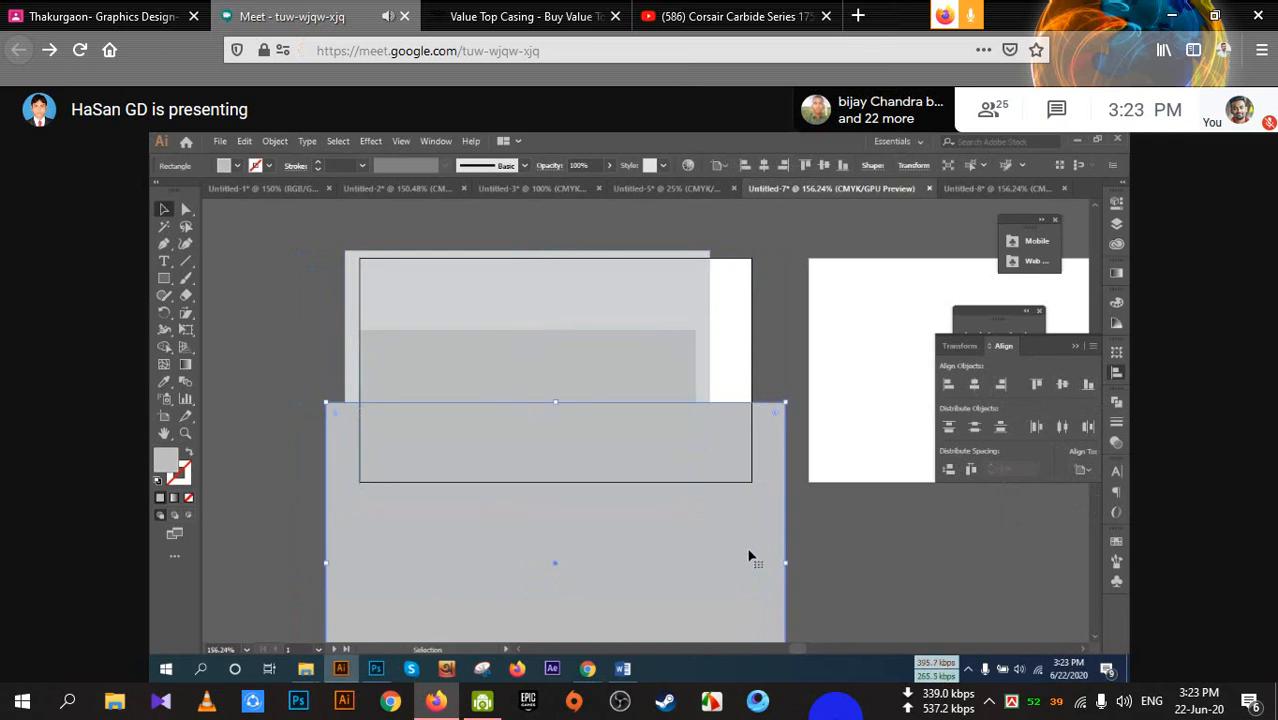
key("Delete")
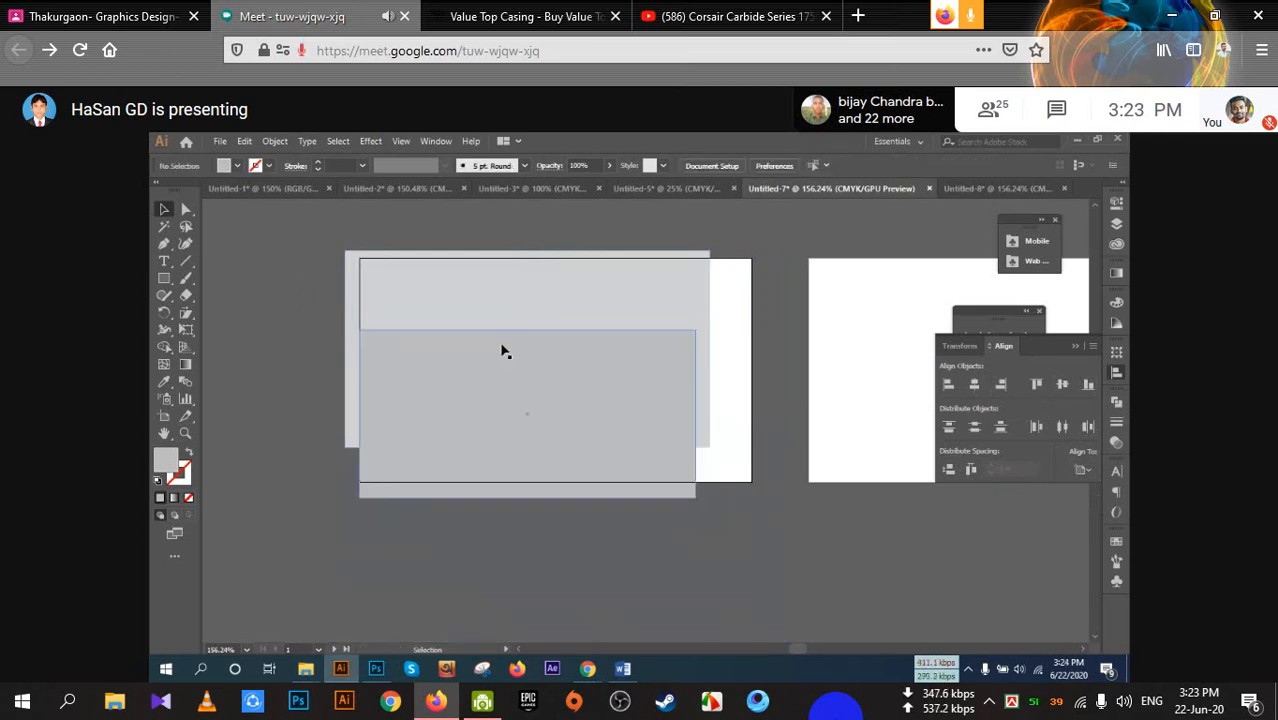
Select both remaining rectangles and centre them vertically and horizontally on the first artboard
left_click_drag(586, 497, 590, 498)
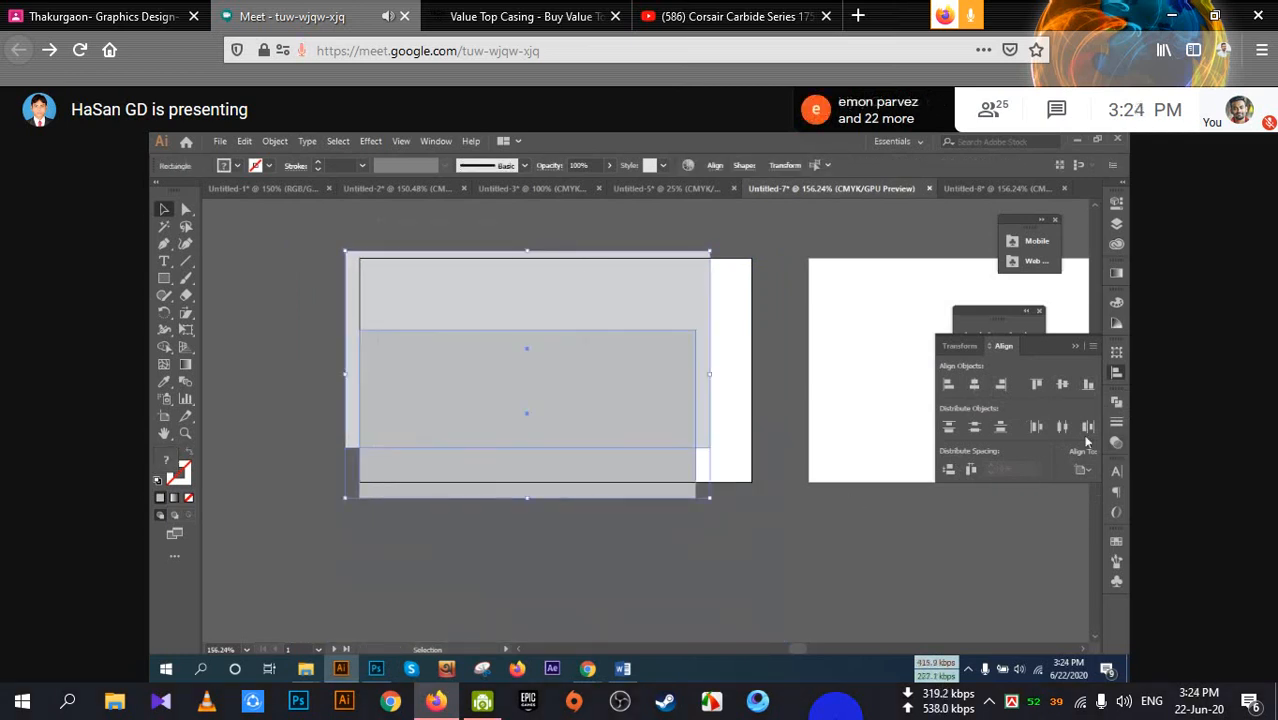
left_click(1062, 385)
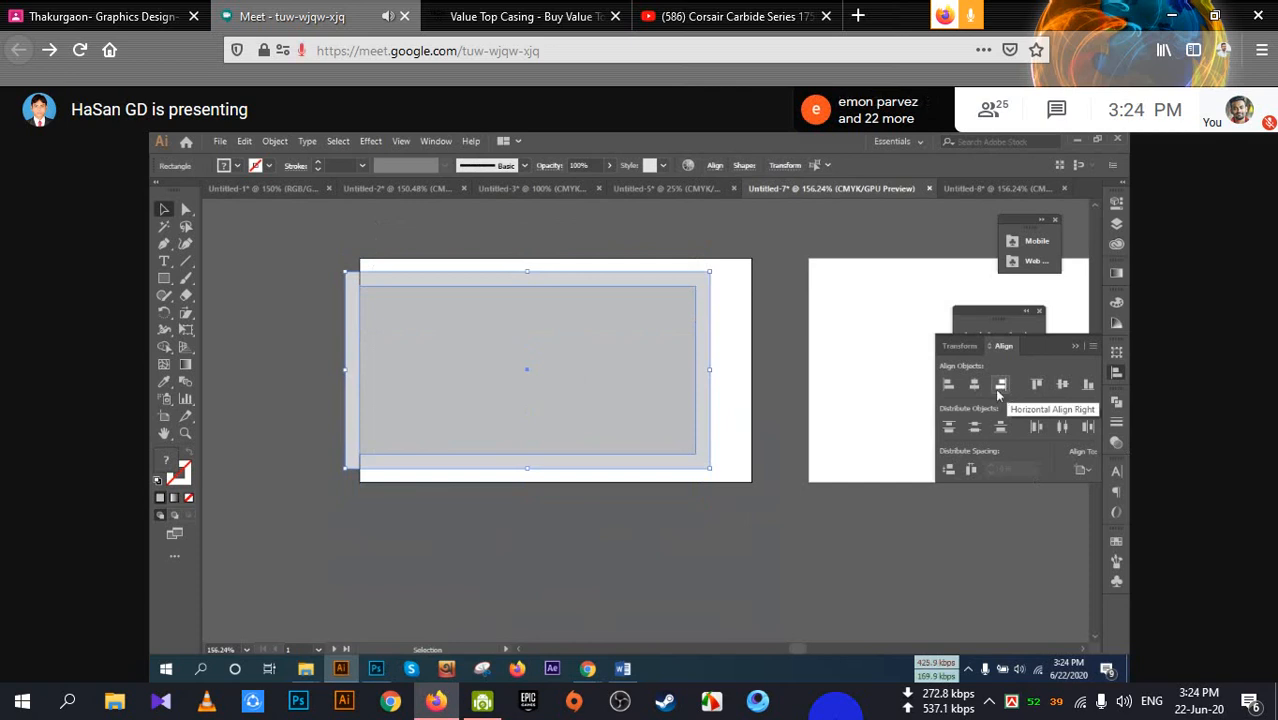
left_click(999, 386)
left_click(902, 603)
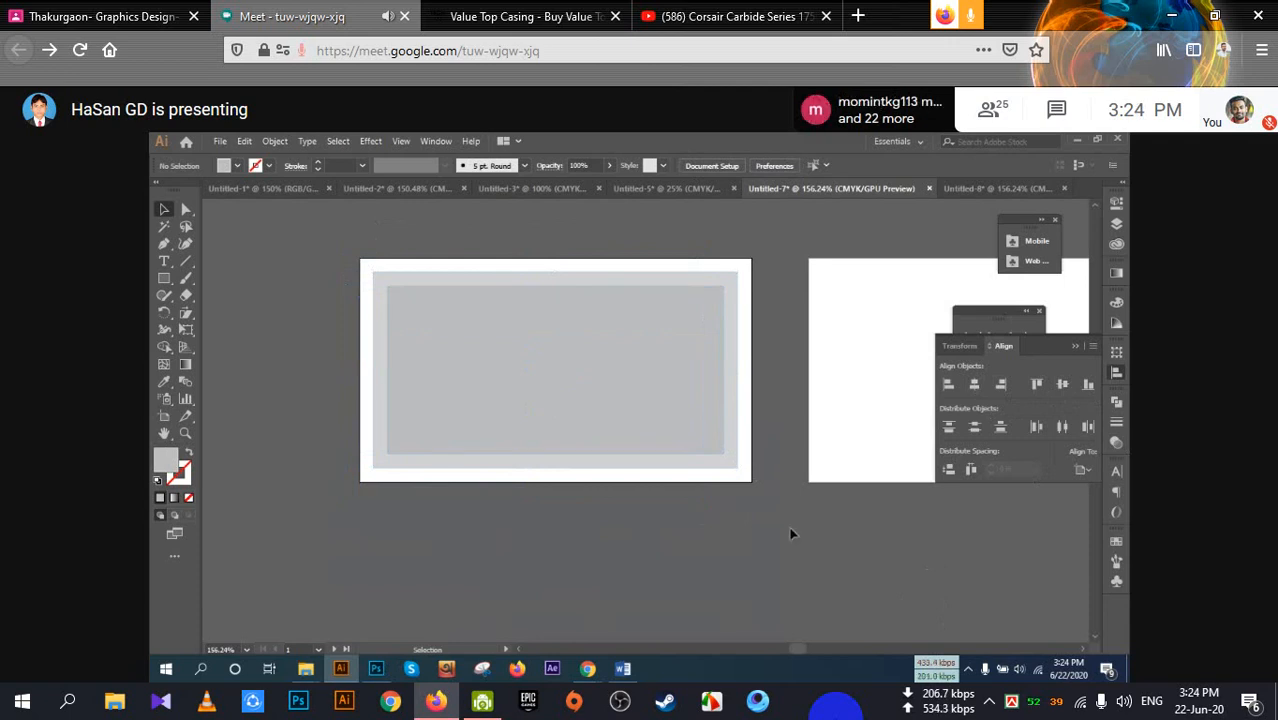
left_click_drag(342, 272, 595, 515)
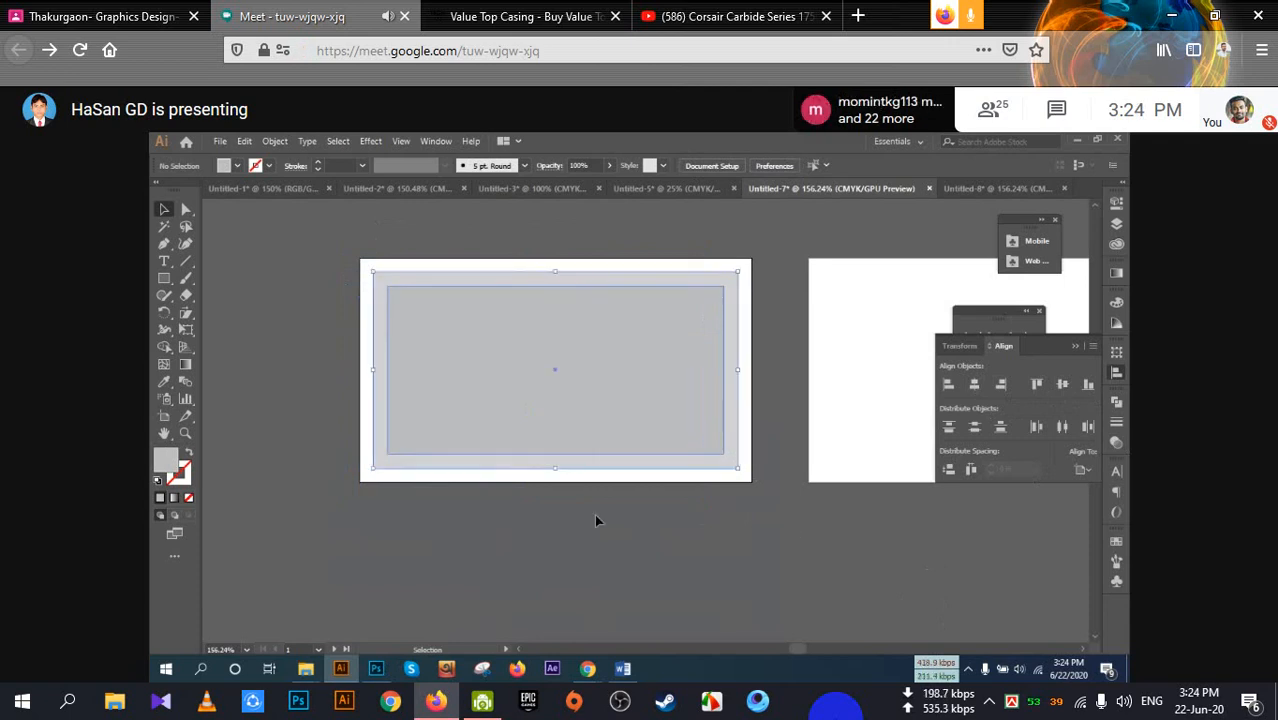
left_click(717, 525)
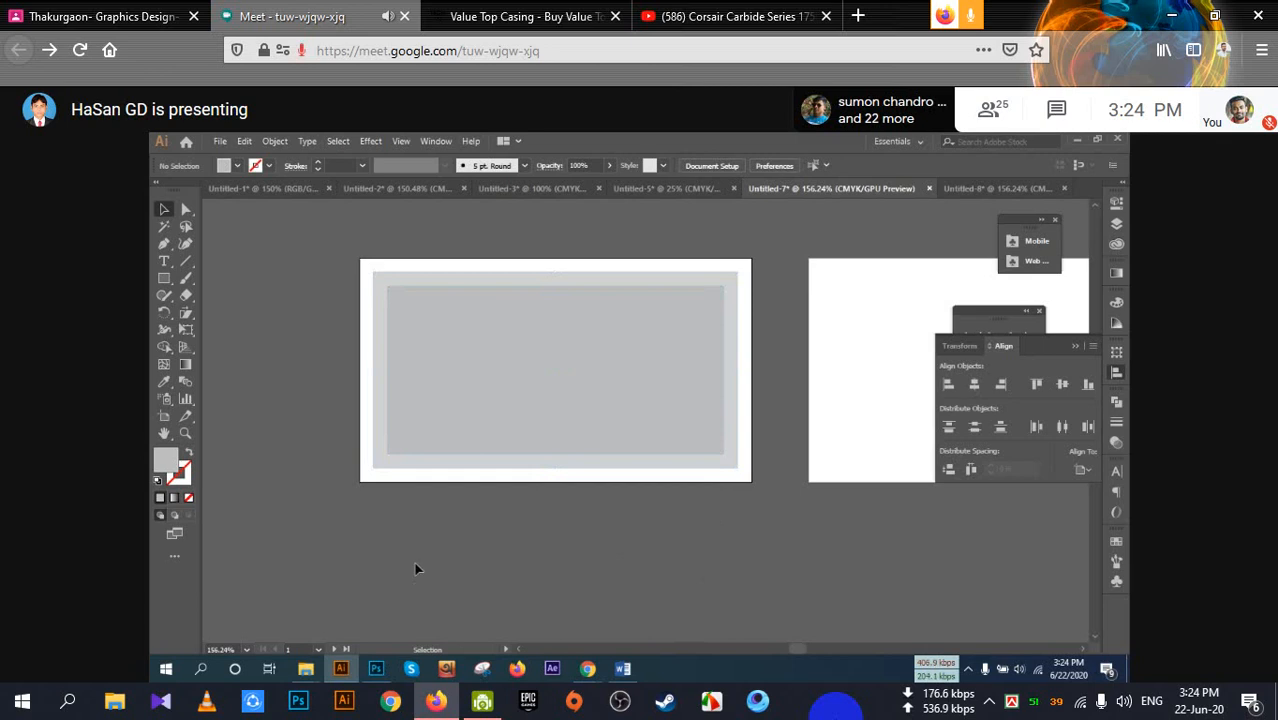
Show the rulers along the edges of the document
key("a")
key("ctrl+r")
key("v")
left_click(395, 422)
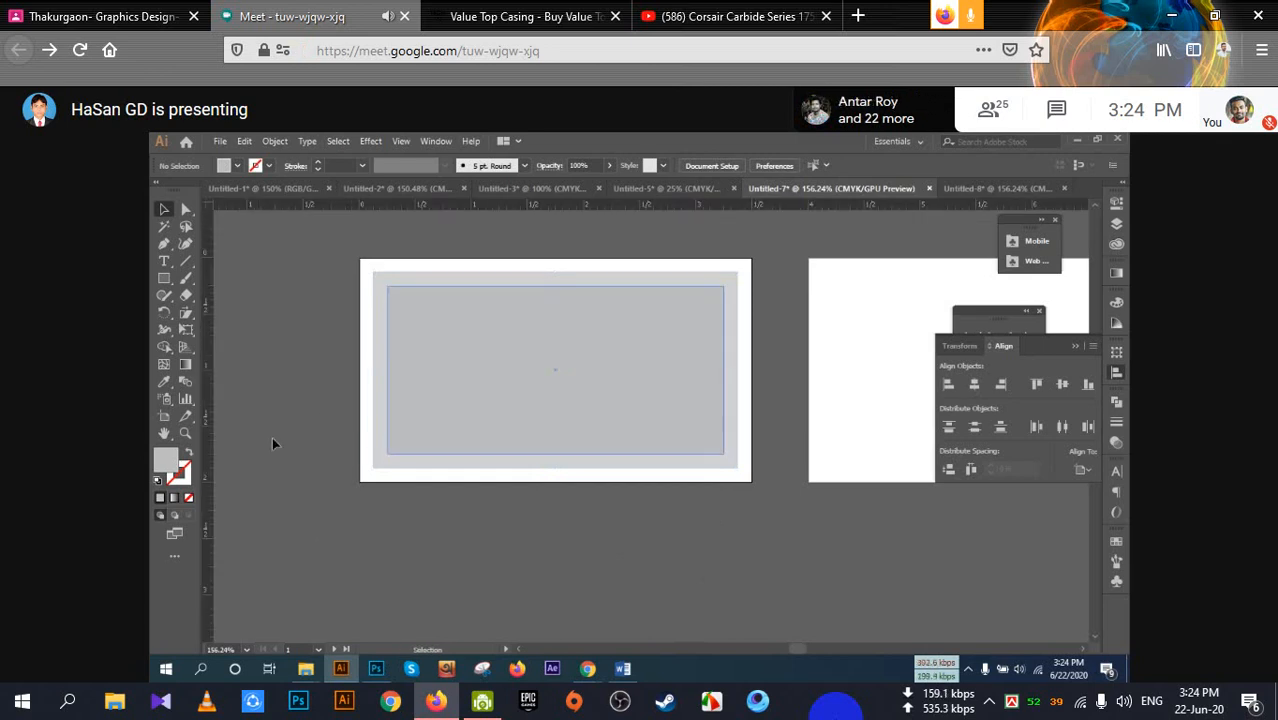
Place three vertical ruler guides on the right edges of the artboard, the outer rectangle and the inner rectangle
scroll(653, 508, "up", 5)
key("space")
left_click_drag(662, 390, 577, 480)
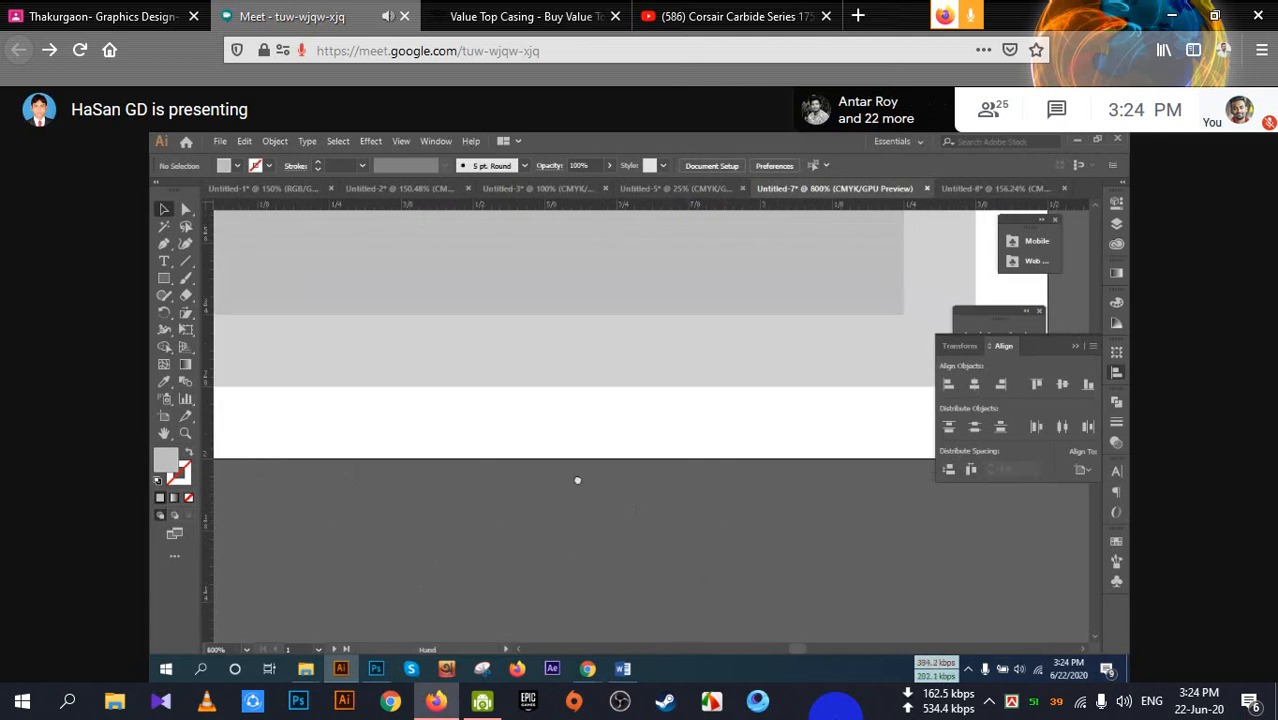
left_click_drag(856, 405, 574, 492)
left_click_drag(205, 447, 760, 503)
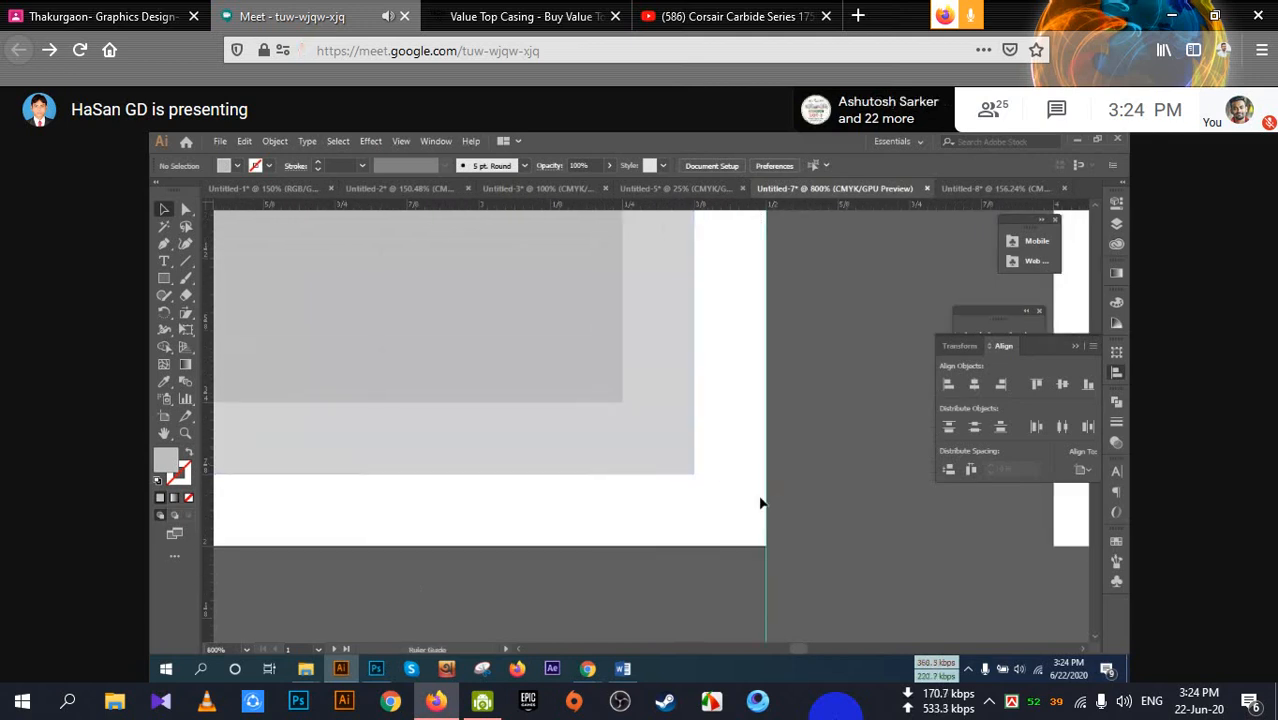
left_click_drag(213, 488, 694, 460)
left_click_drag(210, 490, 622, 471)
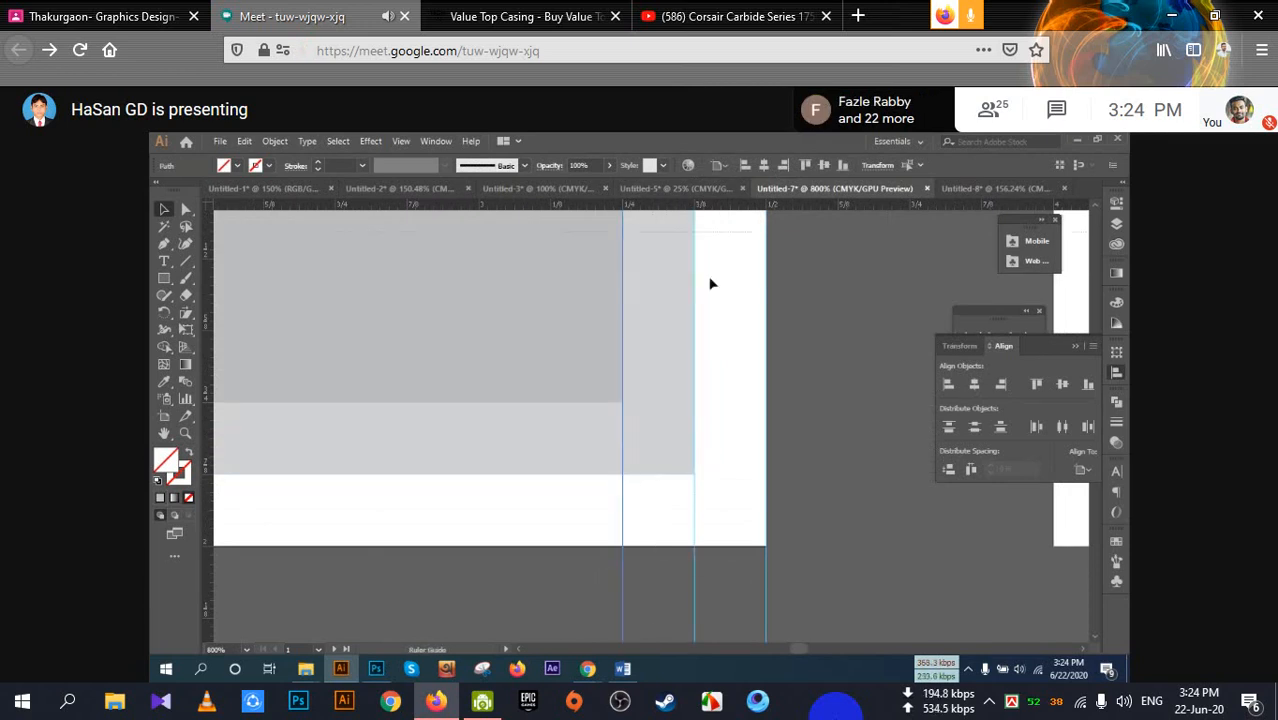
Place three horizontal ruler guides on the bottom edges of the inner rectangle, the outer rectangle and the artboard
left_click_drag(715, 403, 713, 401)
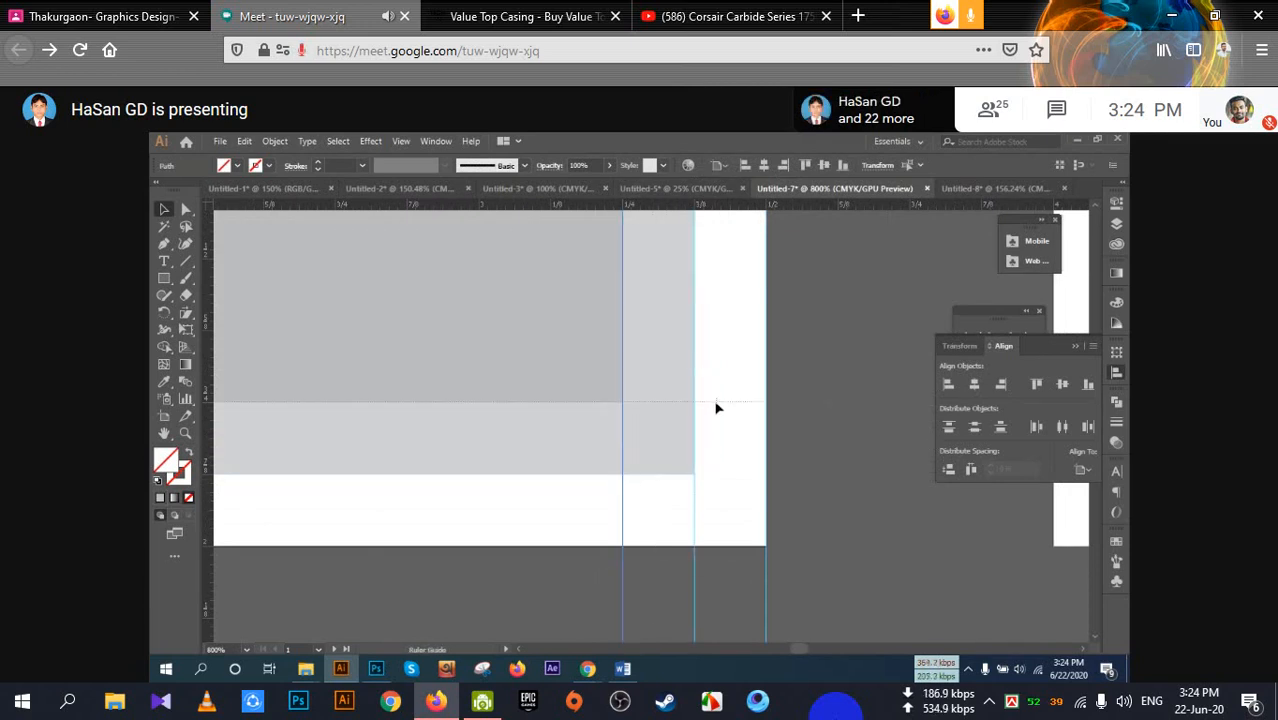
left_click_drag(710, 210, 745, 476)
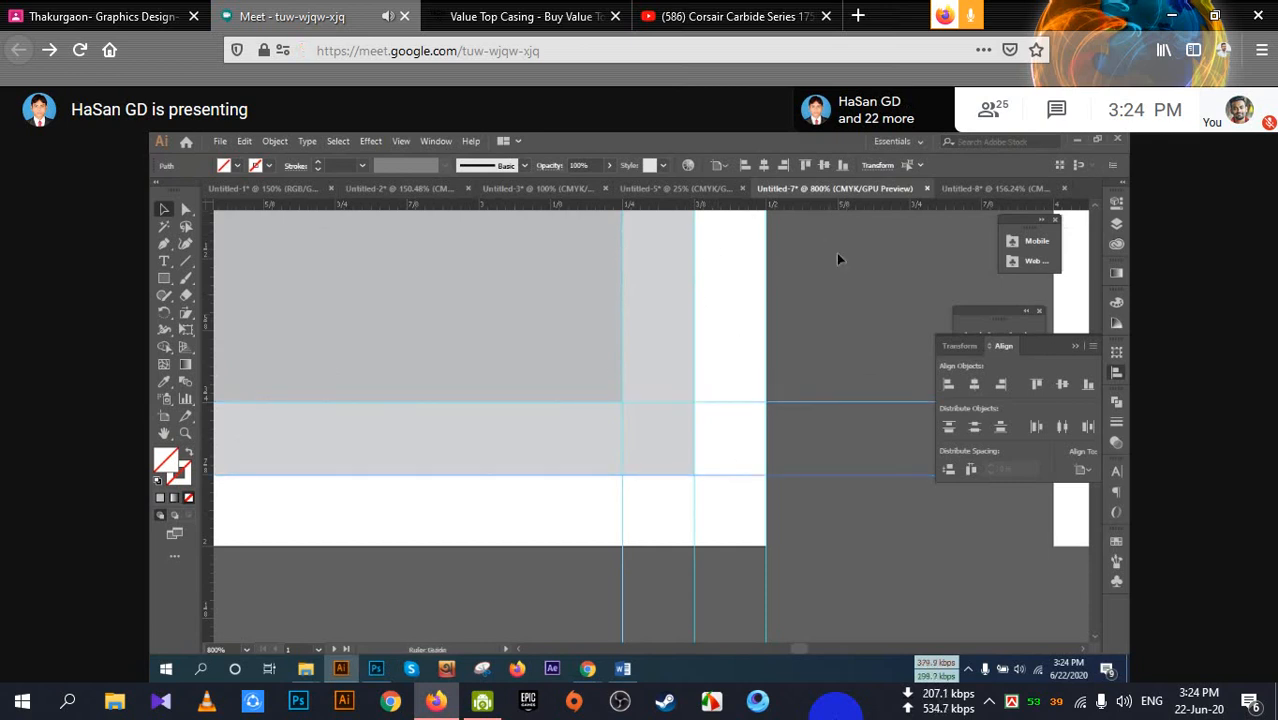
left_click_drag(836, 207, 827, 545)
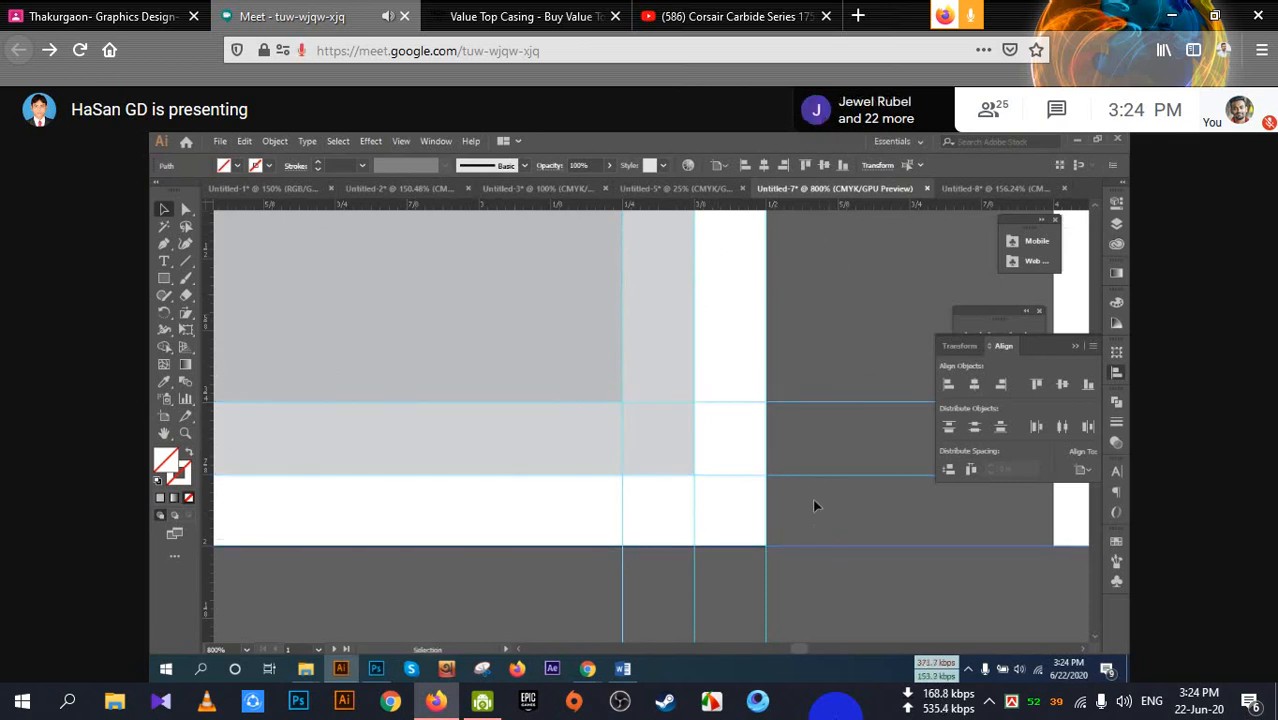
Place three horizontal ruler guides on the top edges of the first artboard, the outer rectangle and the inner rectangle
scroll(812, 490, "down", 6)
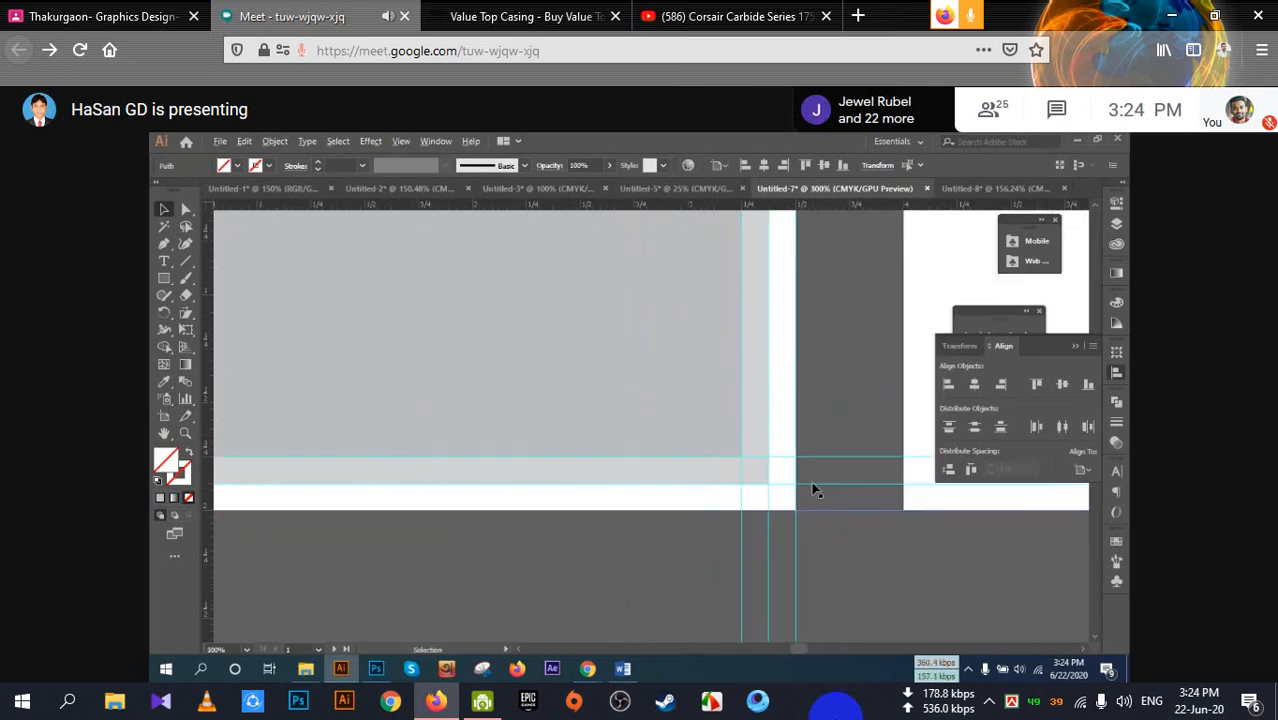
left_click(686, 535)
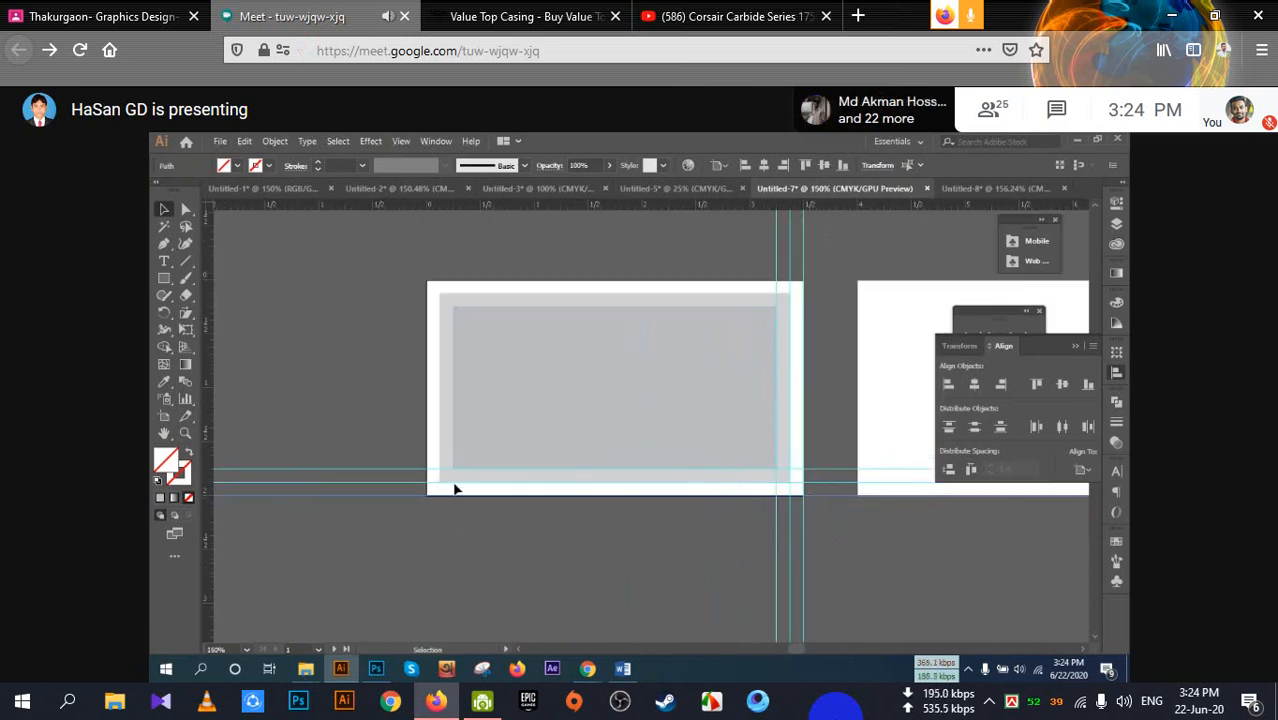
scroll(474, 322, "up", 6)
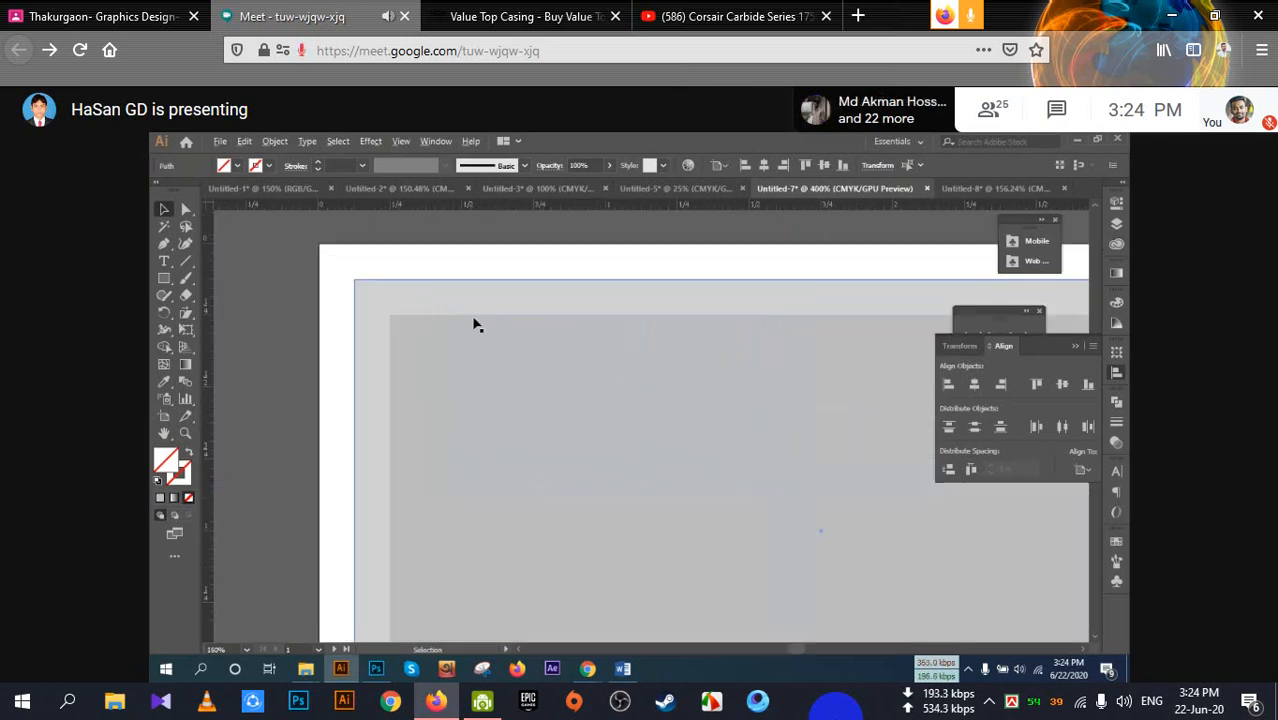
left_click_drag(472, 205, 513, 318)
left_click_drag(511, 201, 547, 389)
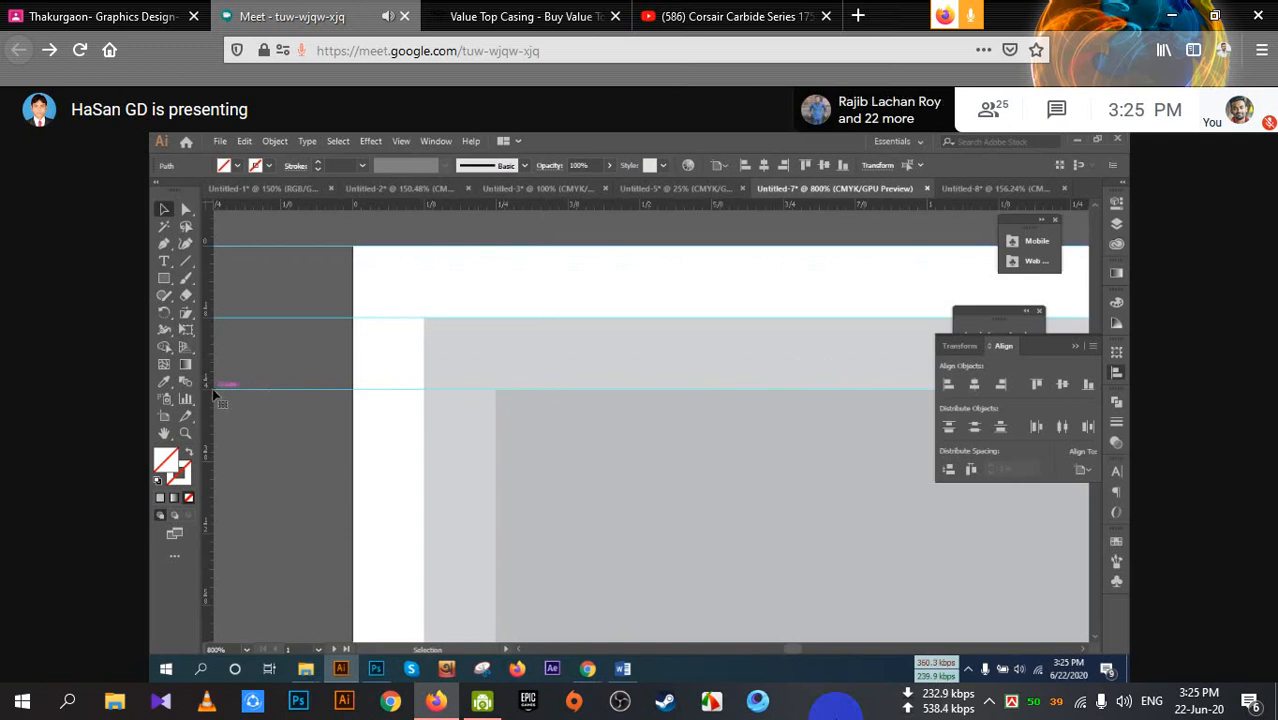
Place two vertical ruler guides on the left edges of the outer rectangle and the inner rectangle
left_click_drag(210, 387, 423, 375)
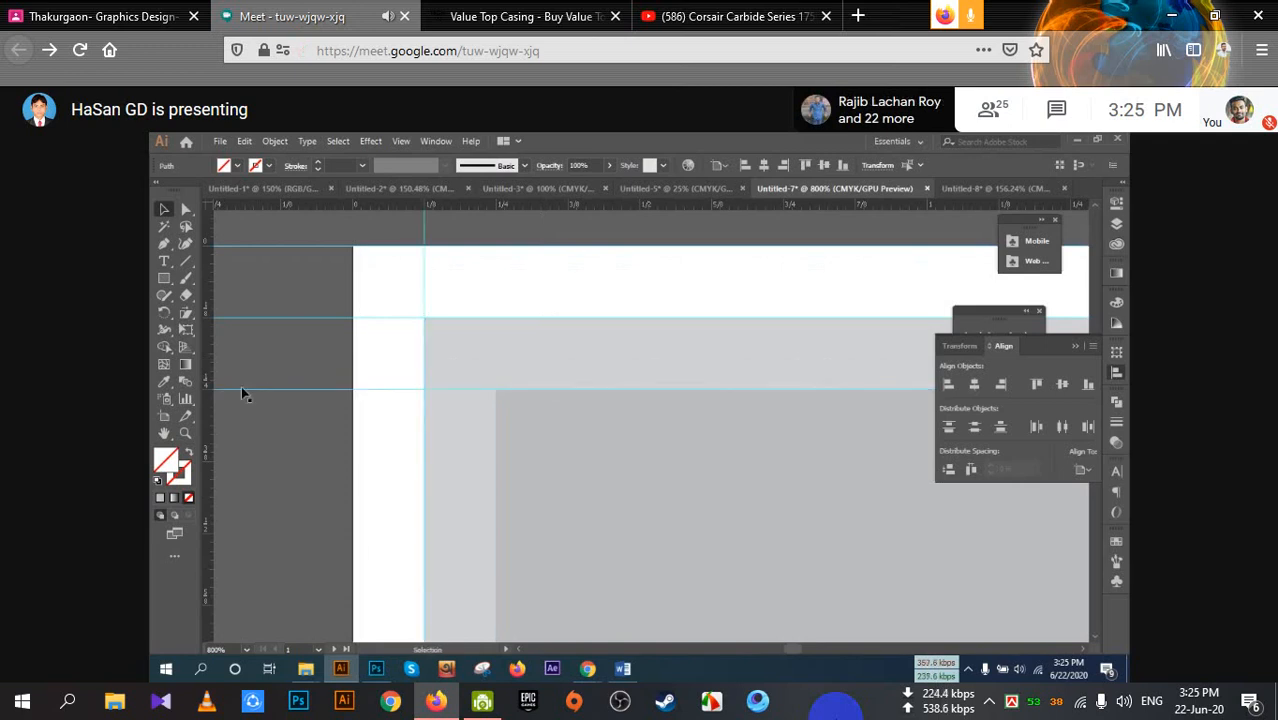
left_click_drag(210, 385, 496, 397)
scroll(574, 432, "down", 1)
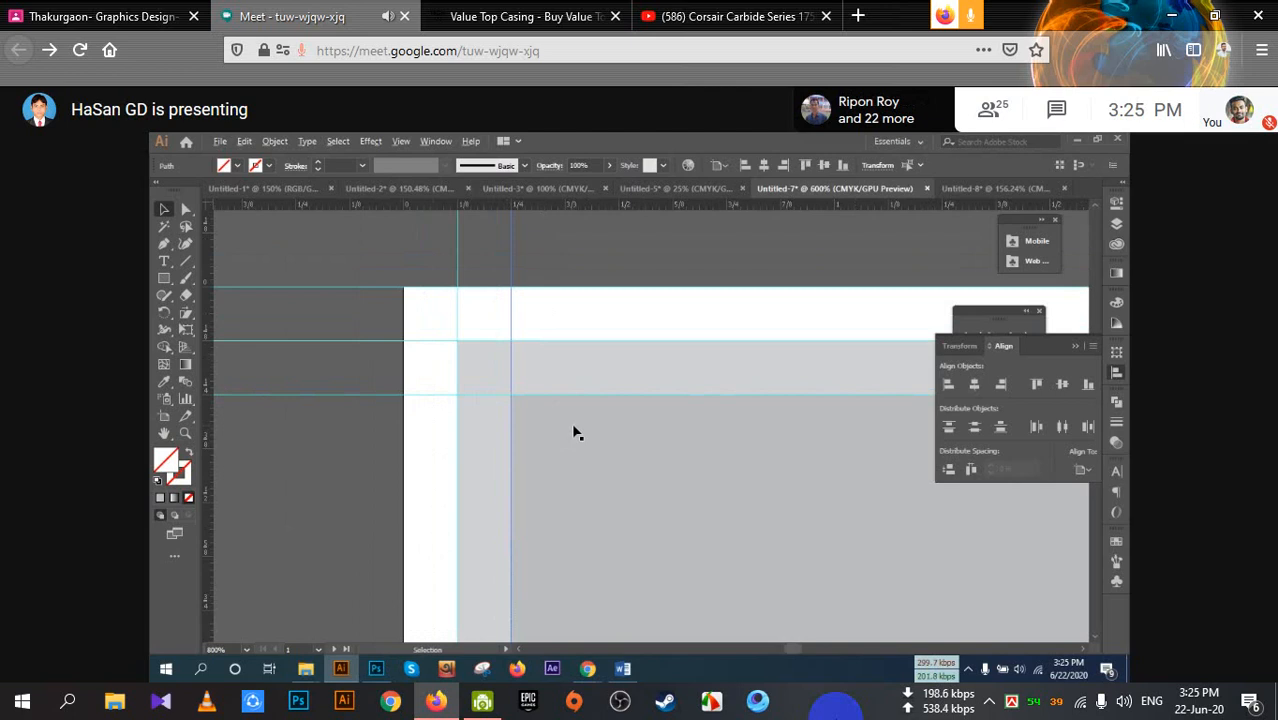
Clear the selection and lock the ruler guides of the business card document
scroll(574, 432, "down", 5)
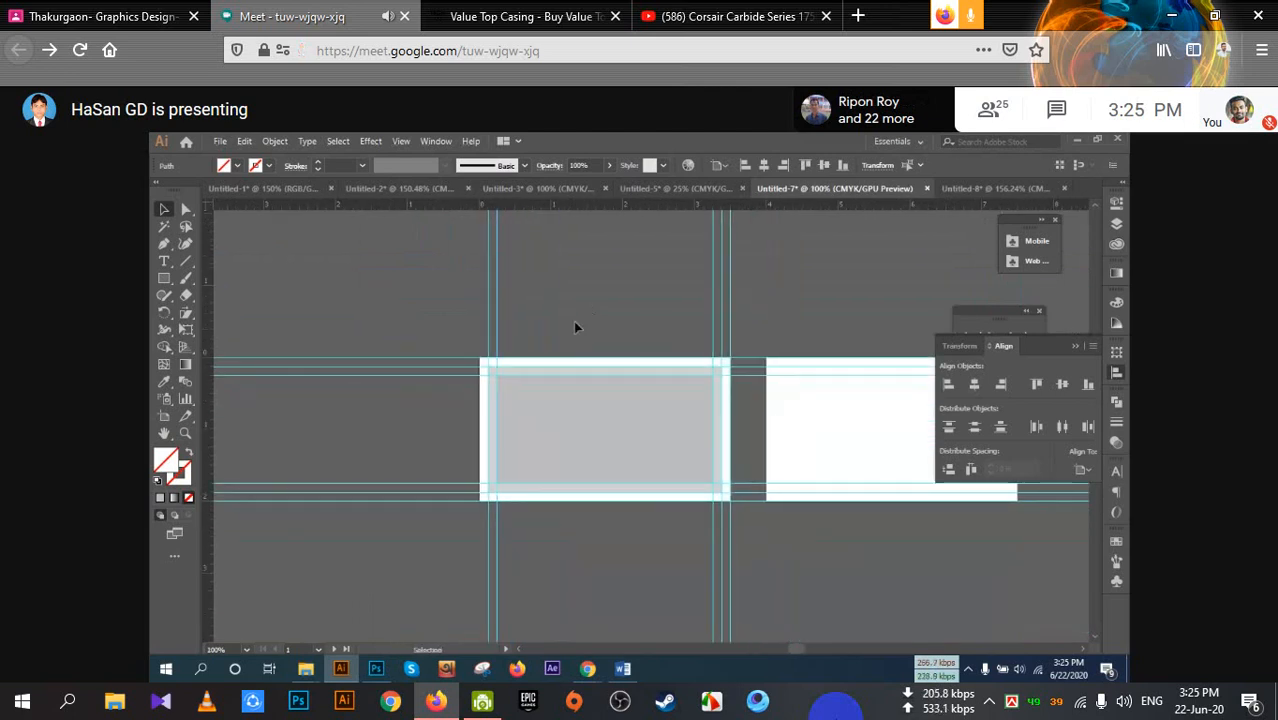
left_click_drag(575, 327, 668, 494)
left_click(640, 431)
left_click(619, 272)
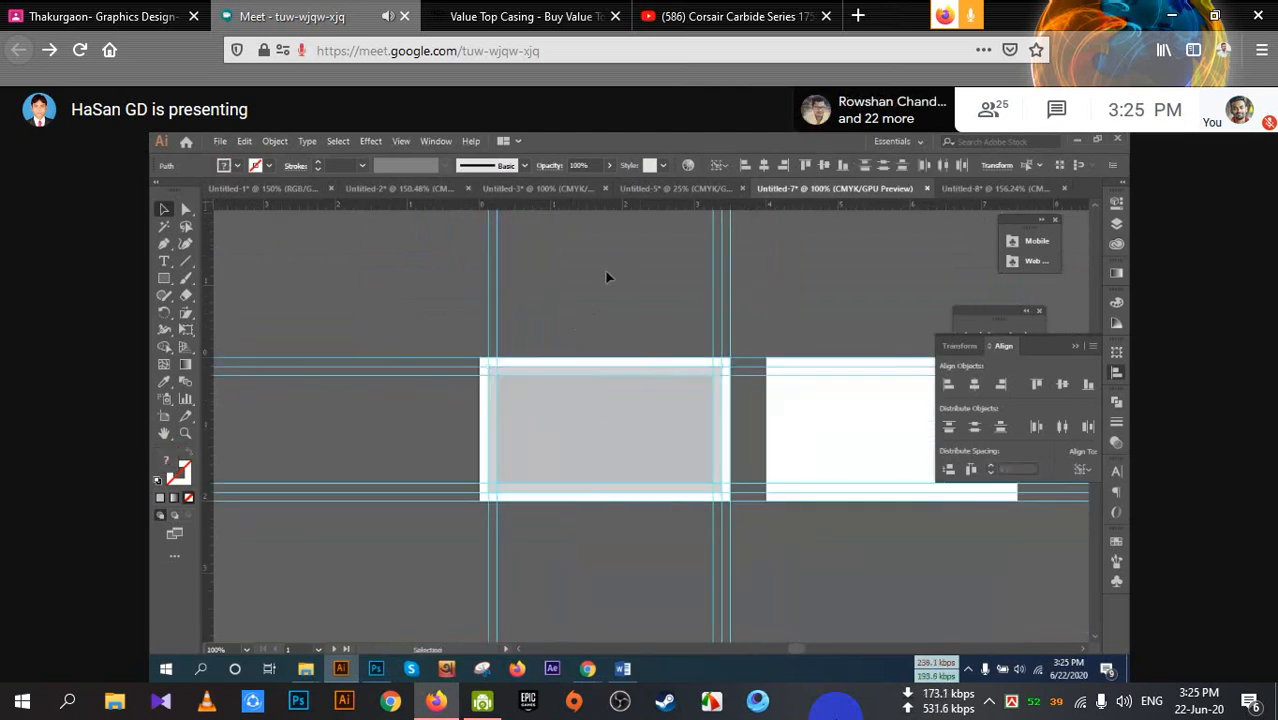
right_click(594, 277)
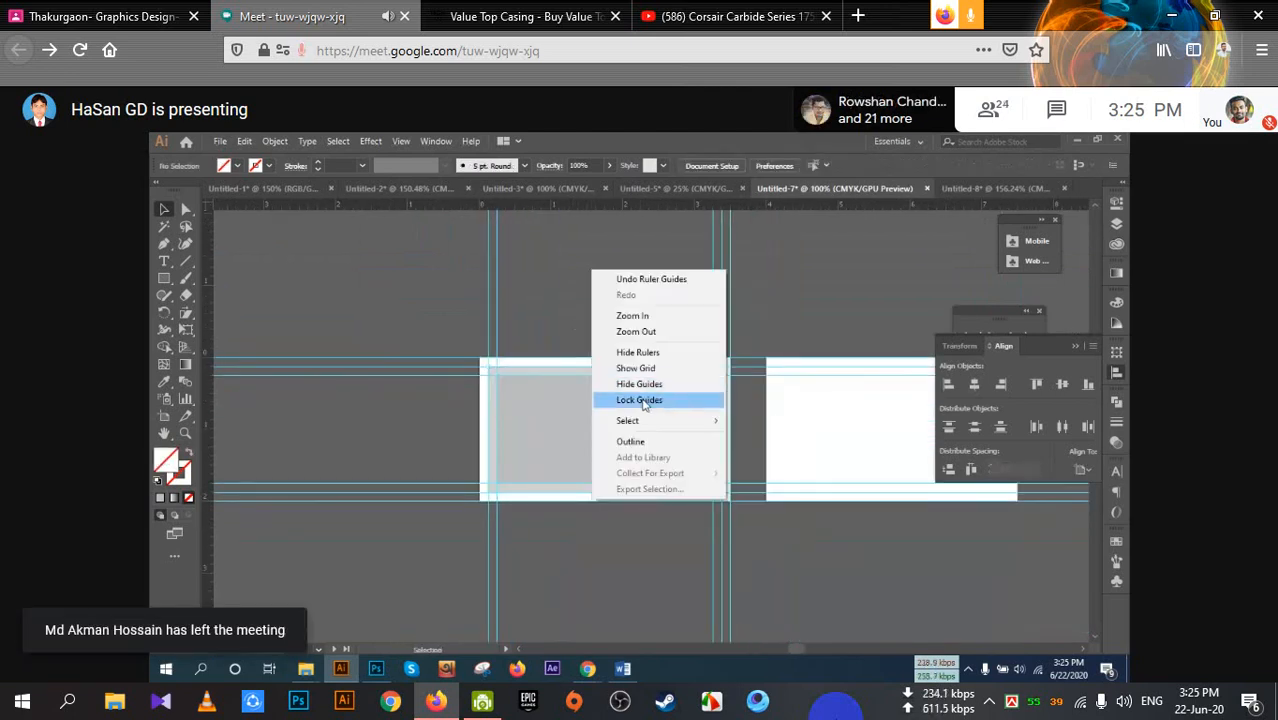
left_click(648, 402)
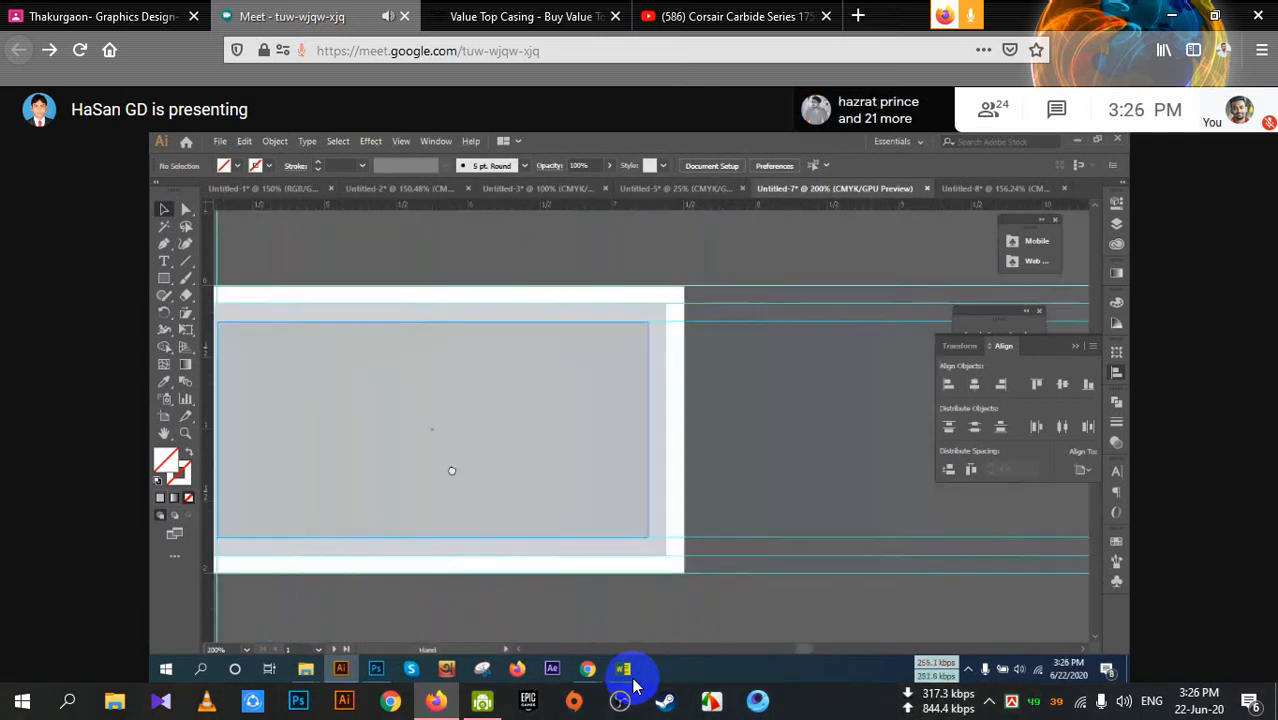
Toggle the microphone in the Google Meet call, leaving it unmuted
left_click(573, 638)
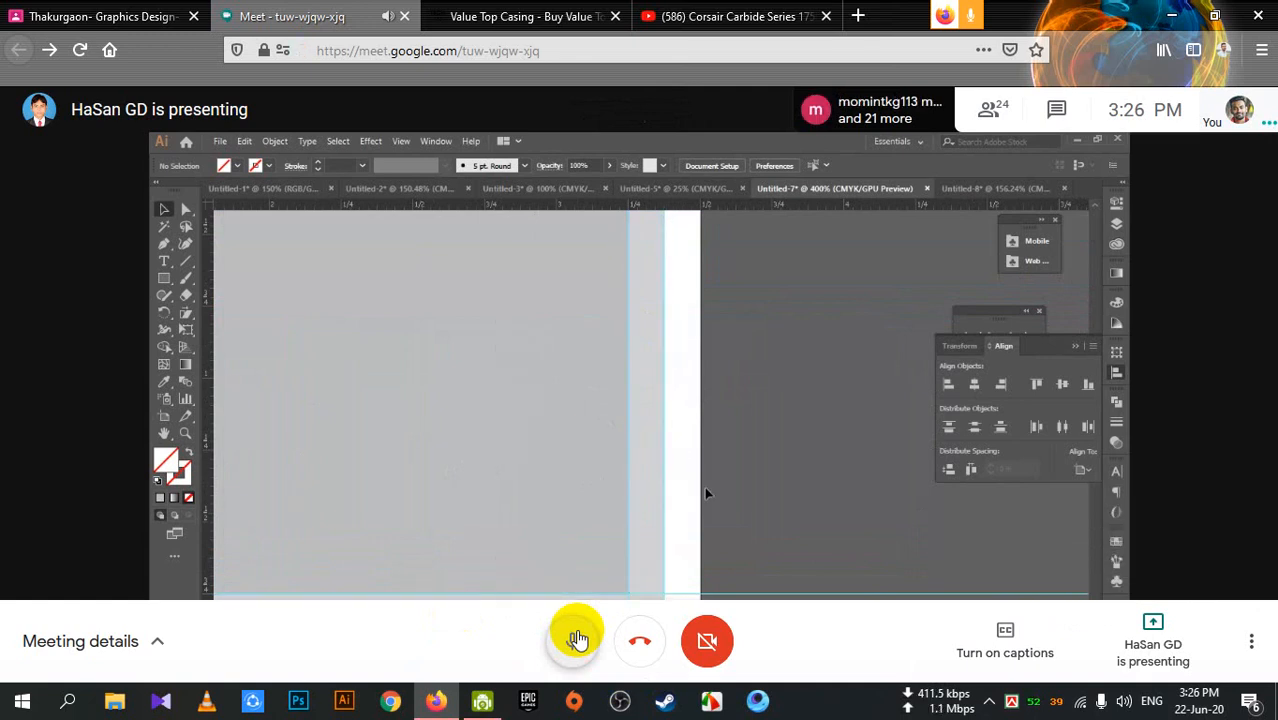
left_click(577, 638)
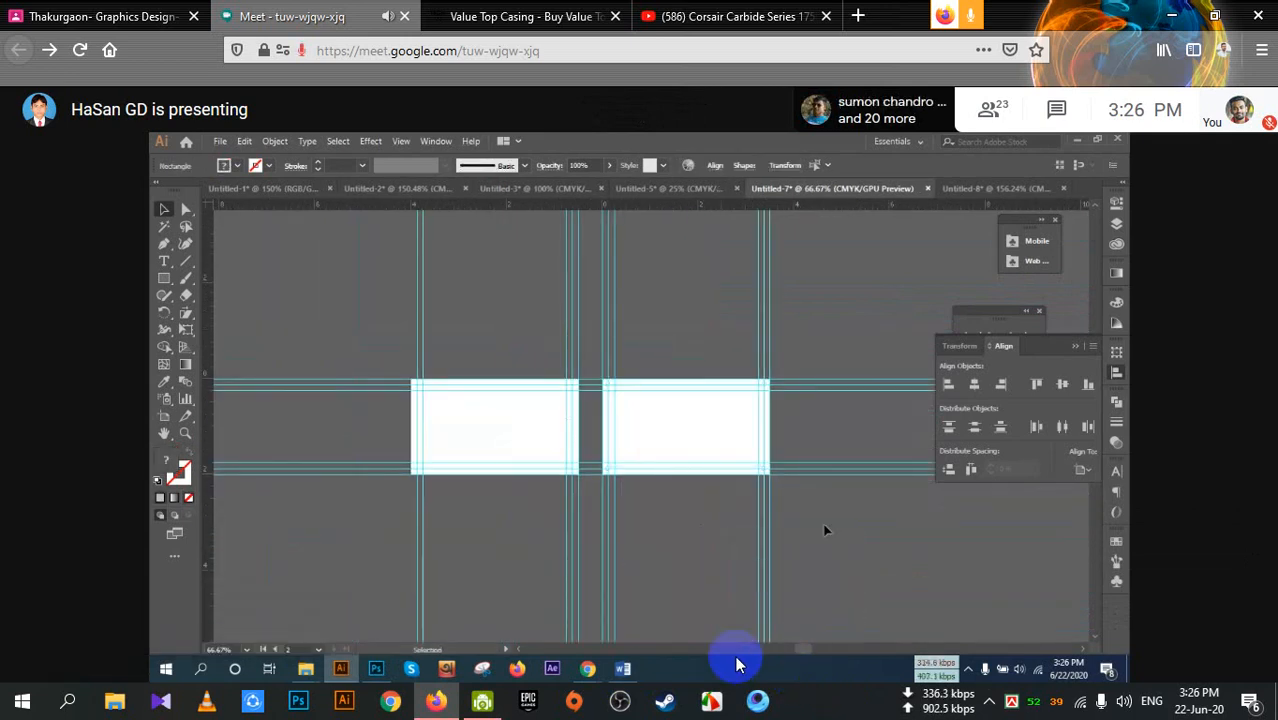
left_click(568, 660)
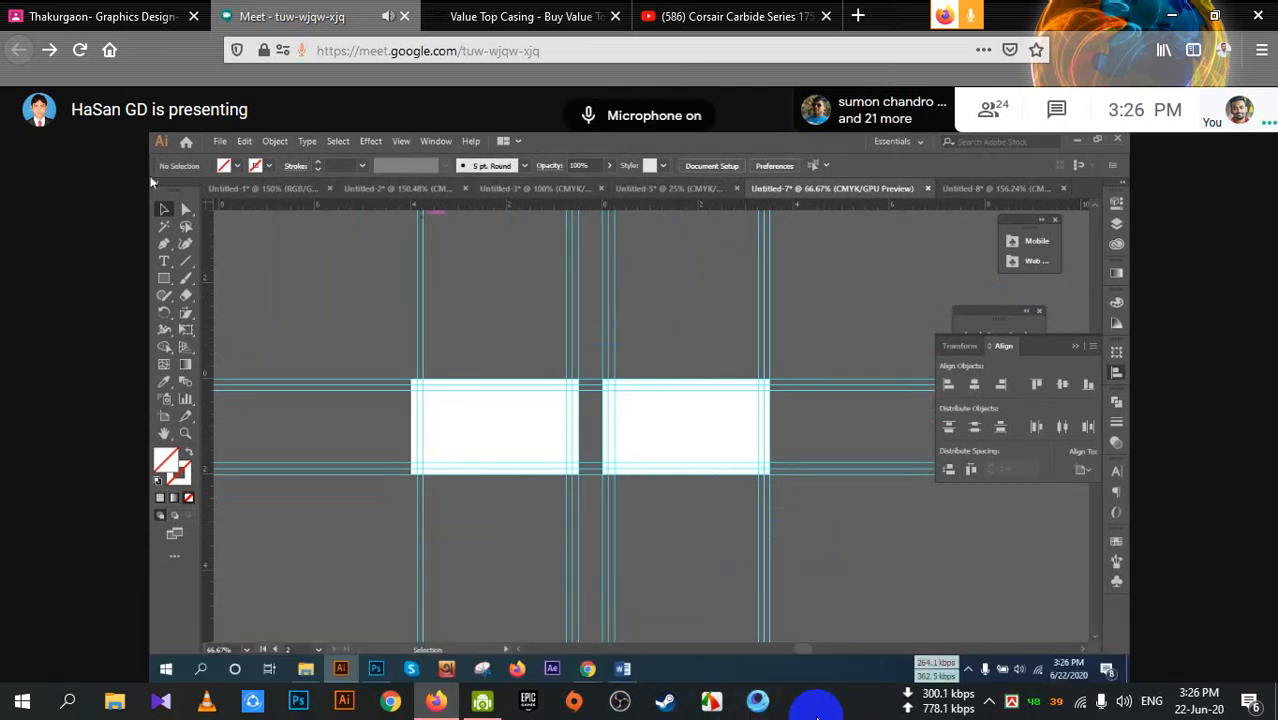
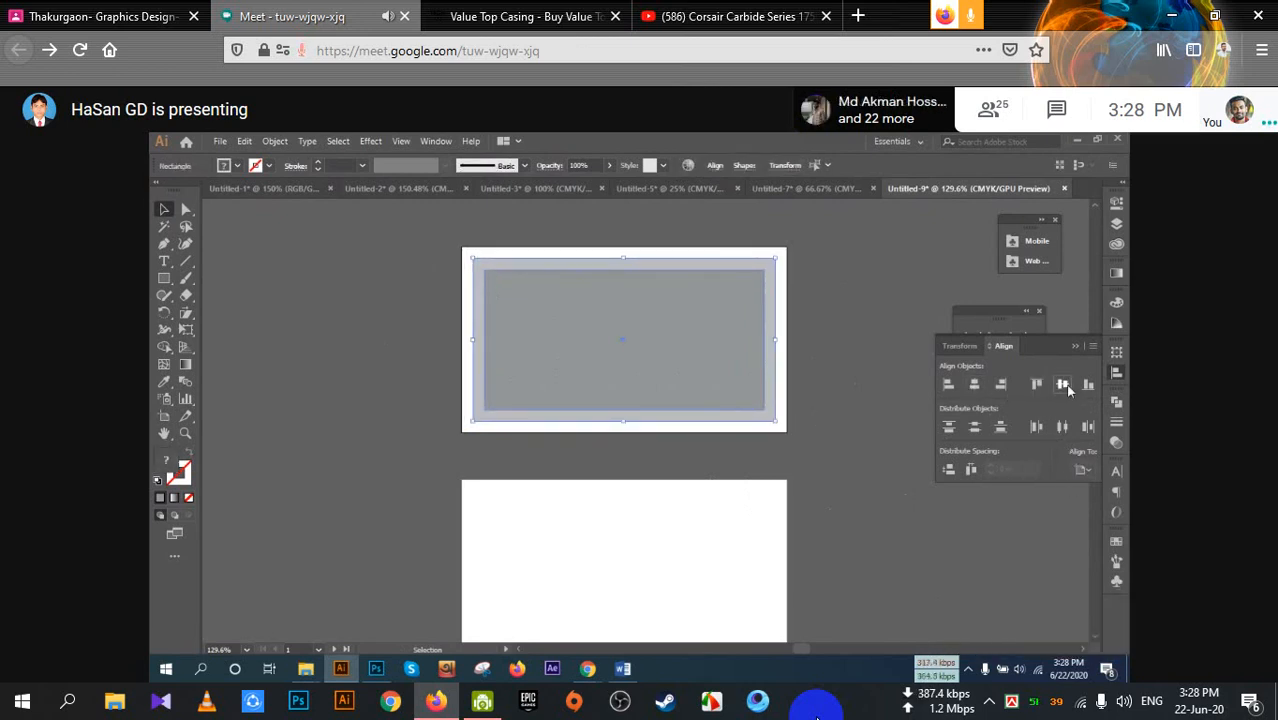
Duplicate the outer rectangle from the first artboard onto the second artboard below, in the matching centred position
left_click(857, 435)
scroll(860, 444, "down", 1)
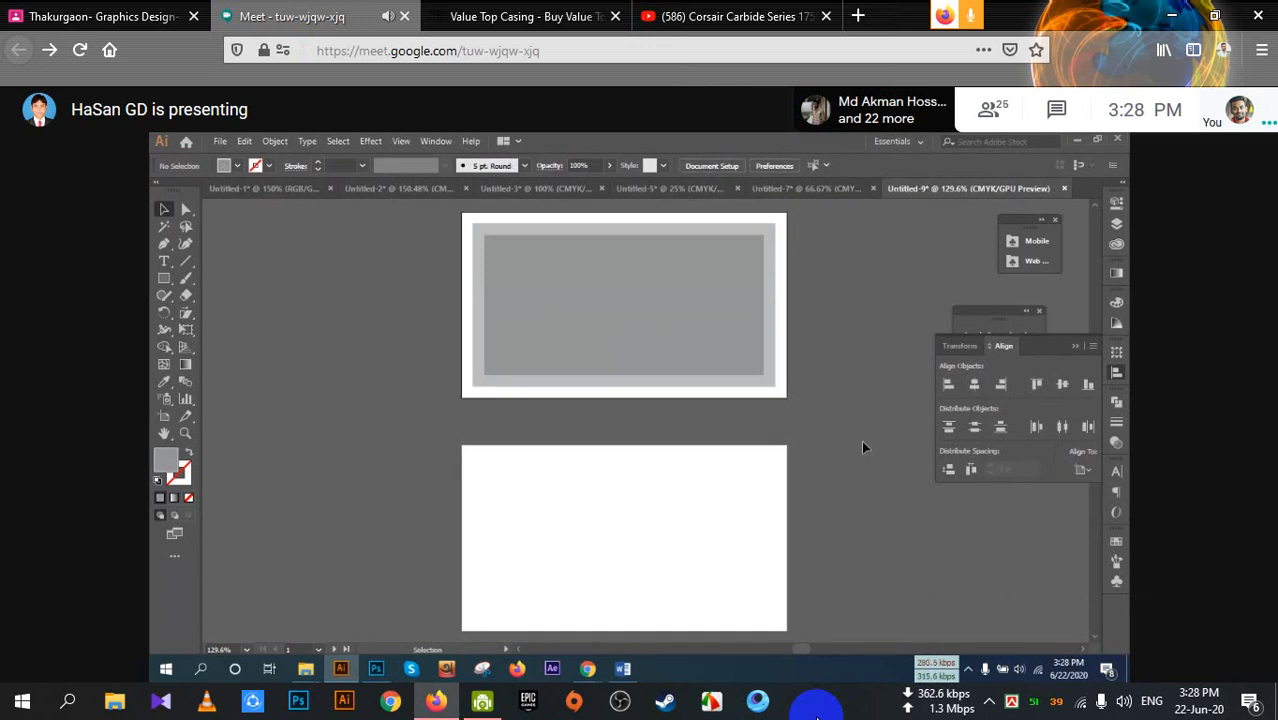
left_click(605, 334)
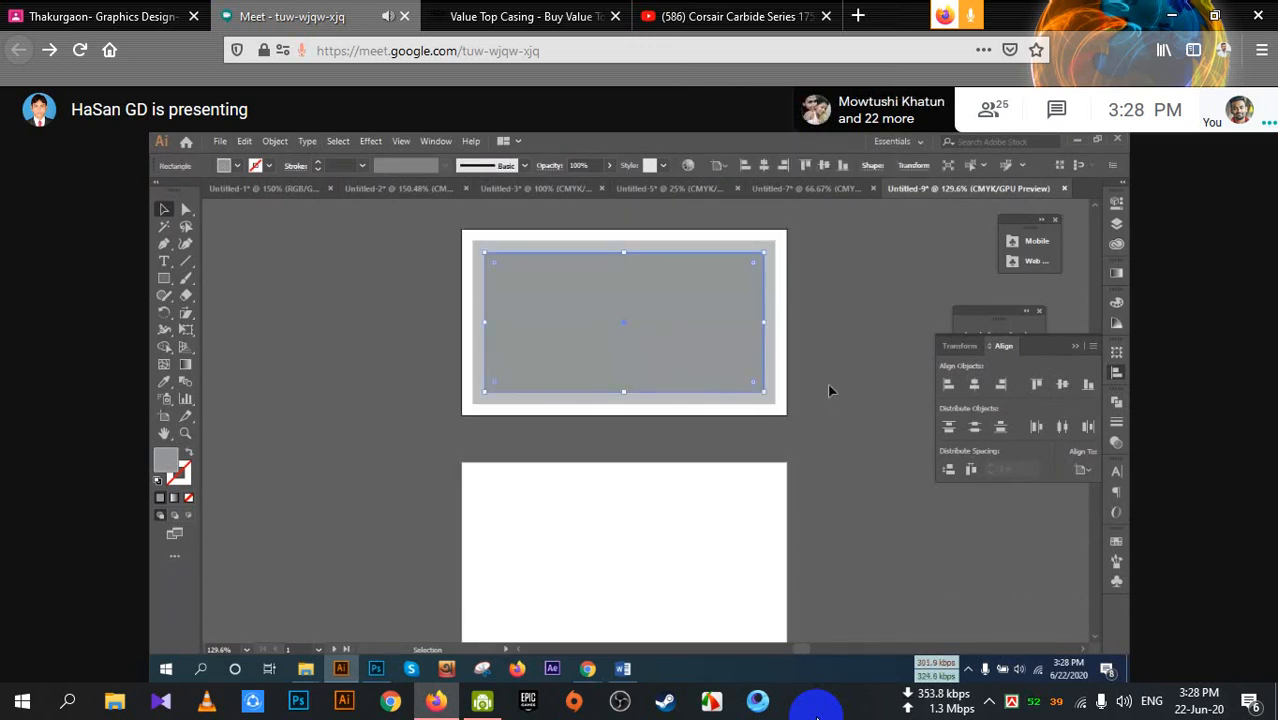
left_click_drag(814, 301, 646, 348)
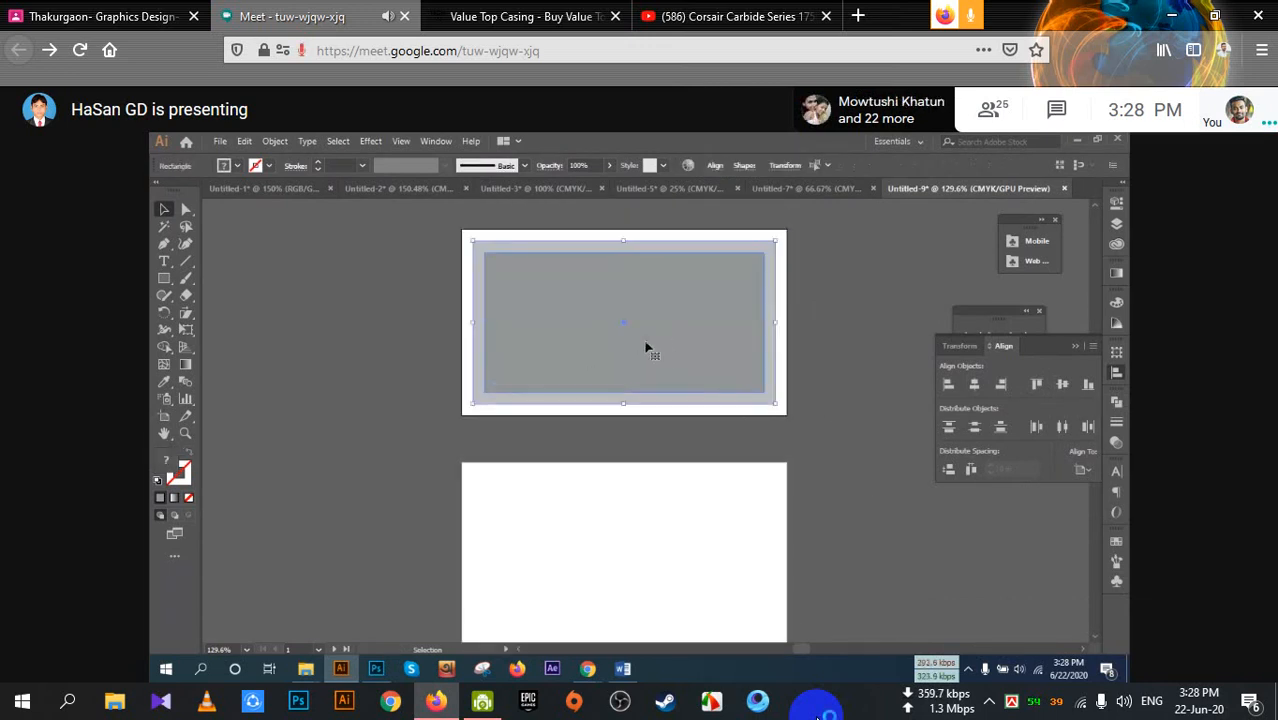
left_click(857, 401)
scroll(820, 397, "down", 3)
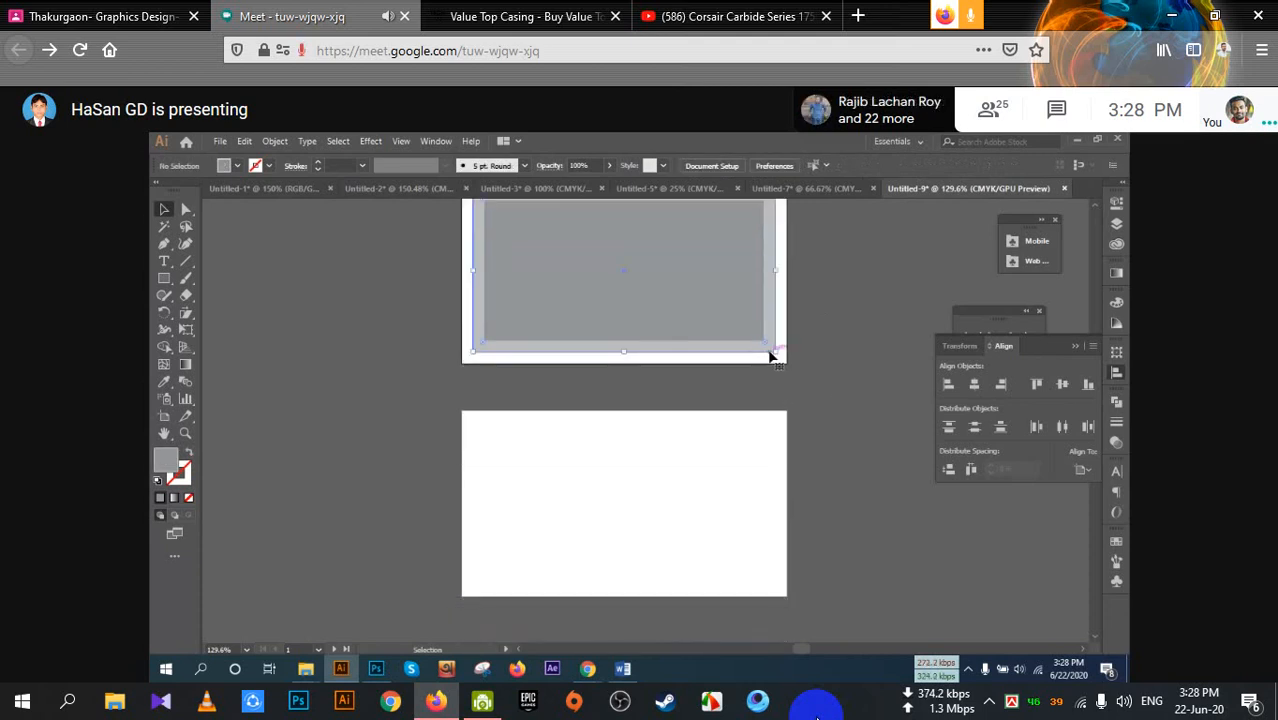
left_click_drag(767, 354, 772, 585)
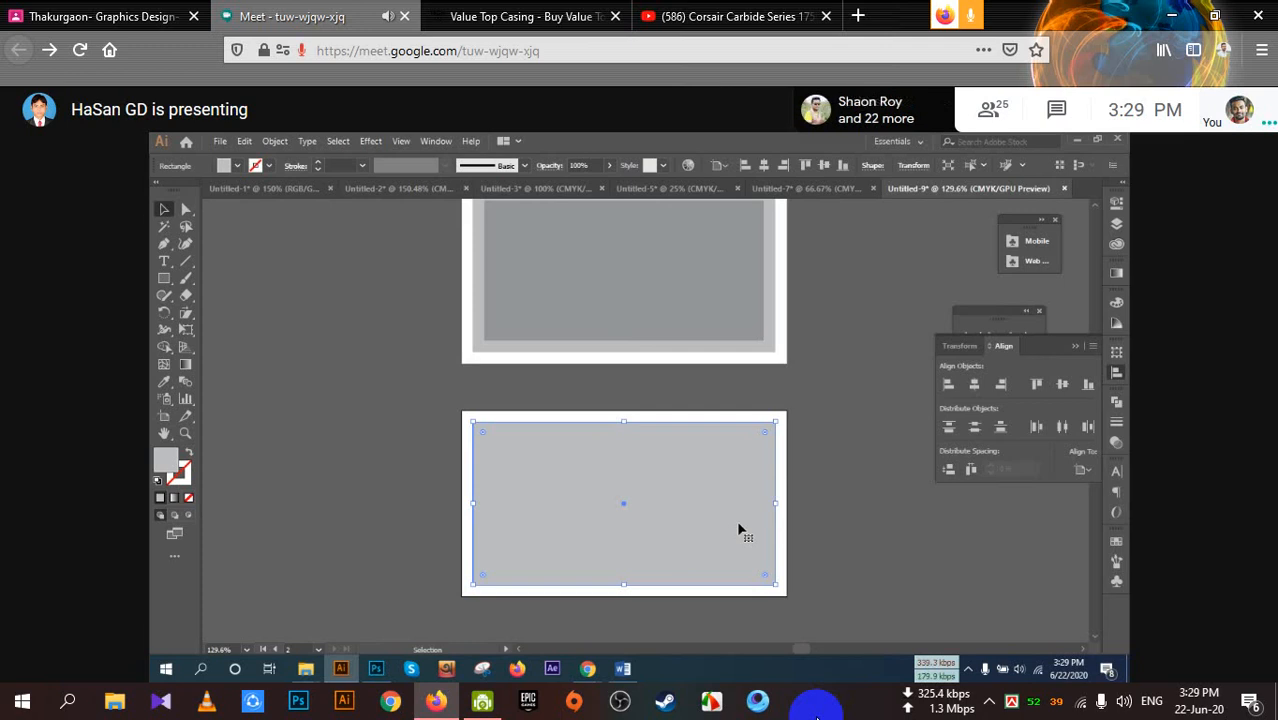
Switch to File Explorer, go from the GDT-J folder to its parent LEDP cls folder and open the 21.06.2020 image
mouse_move(298, 677)
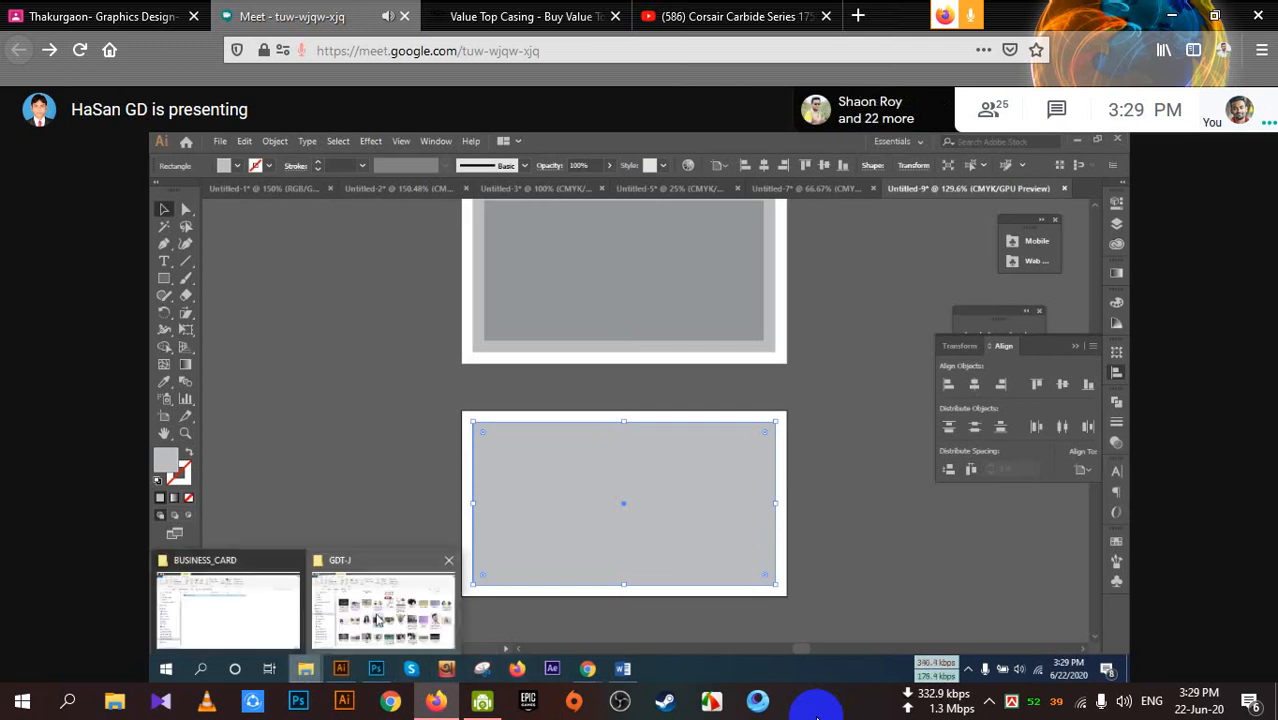
left_click(378, 621)
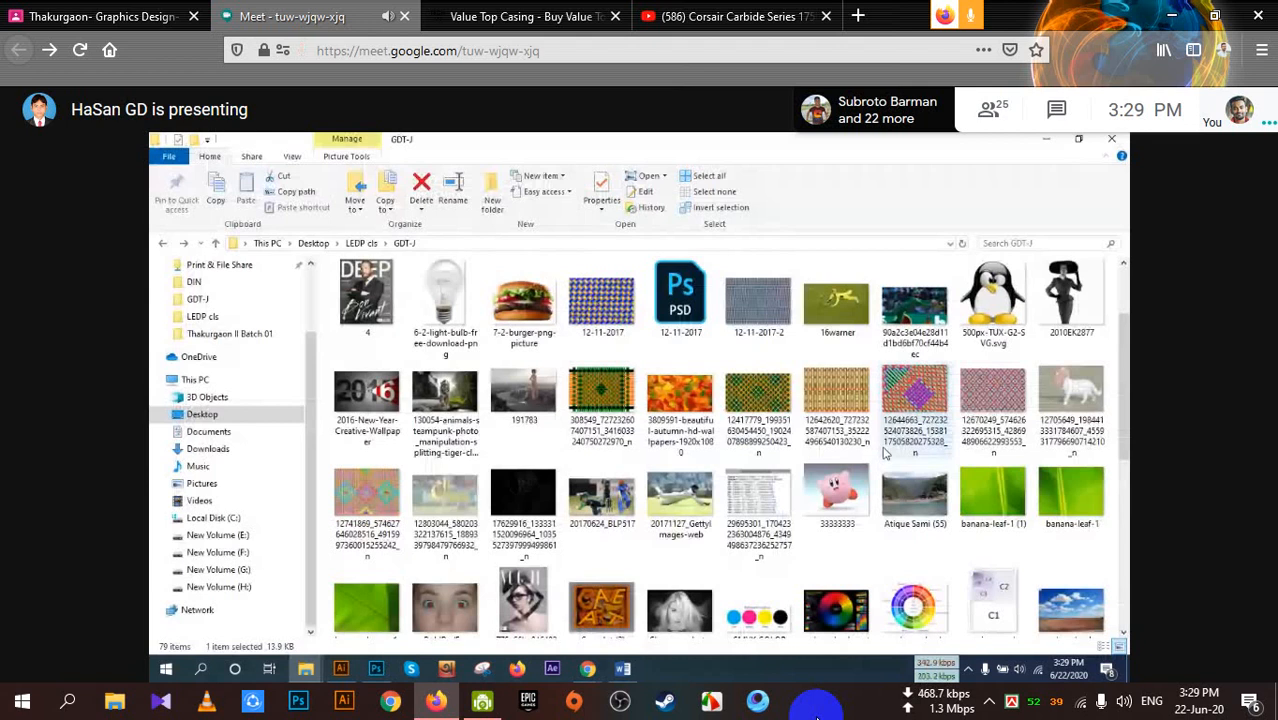
left_click(368, 248)
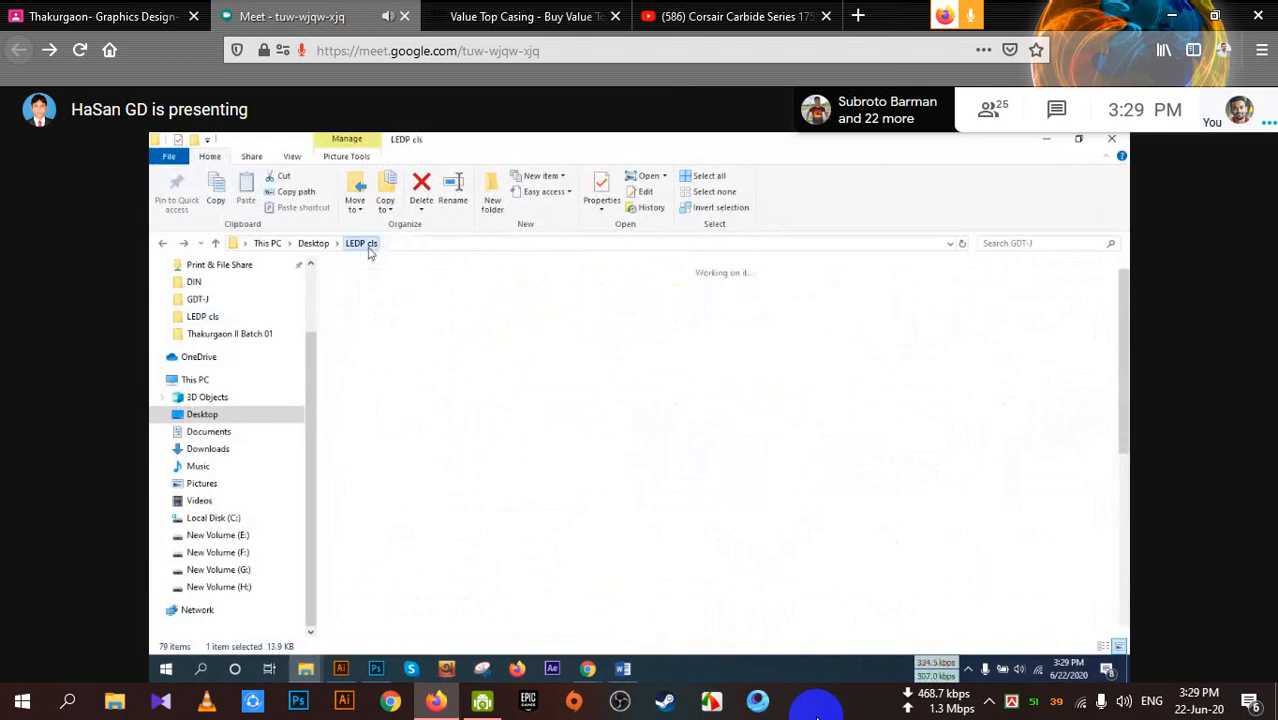
double_click(850, 320)
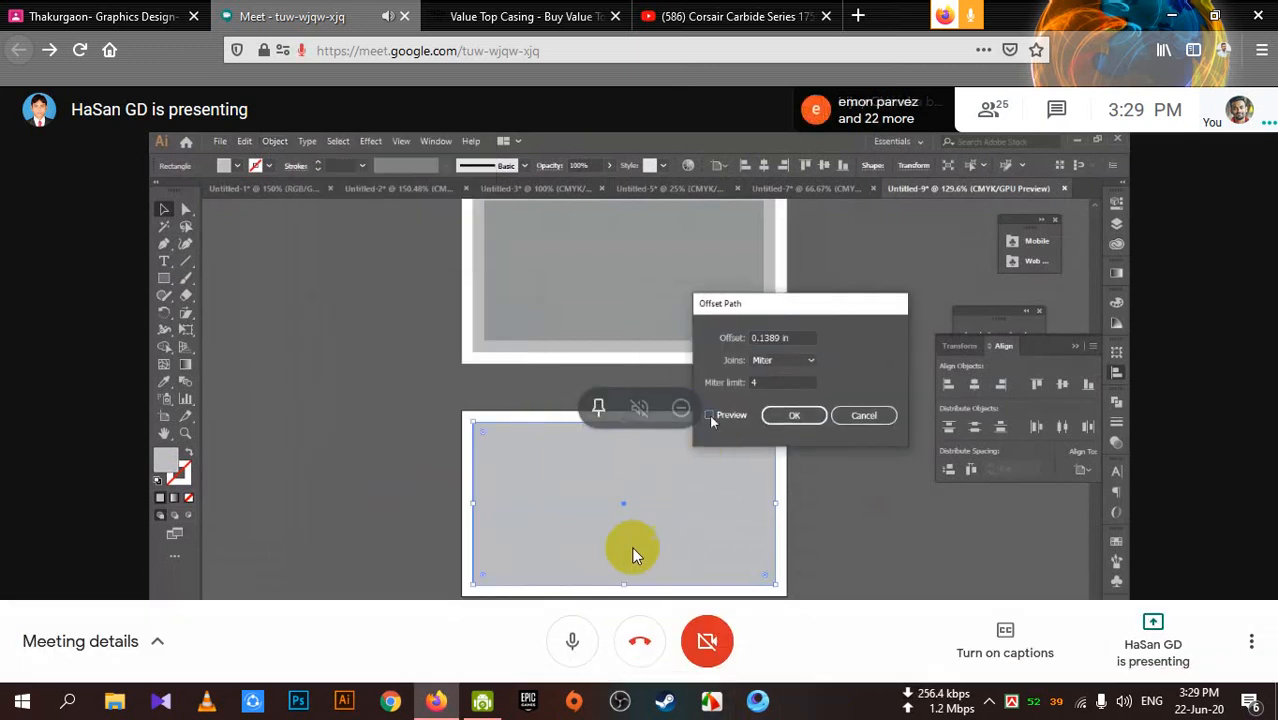
Mute the meeting microphone and compare the guide layouts of the Untitled-7 and Untitled-9 documents
left_click(567, 645)
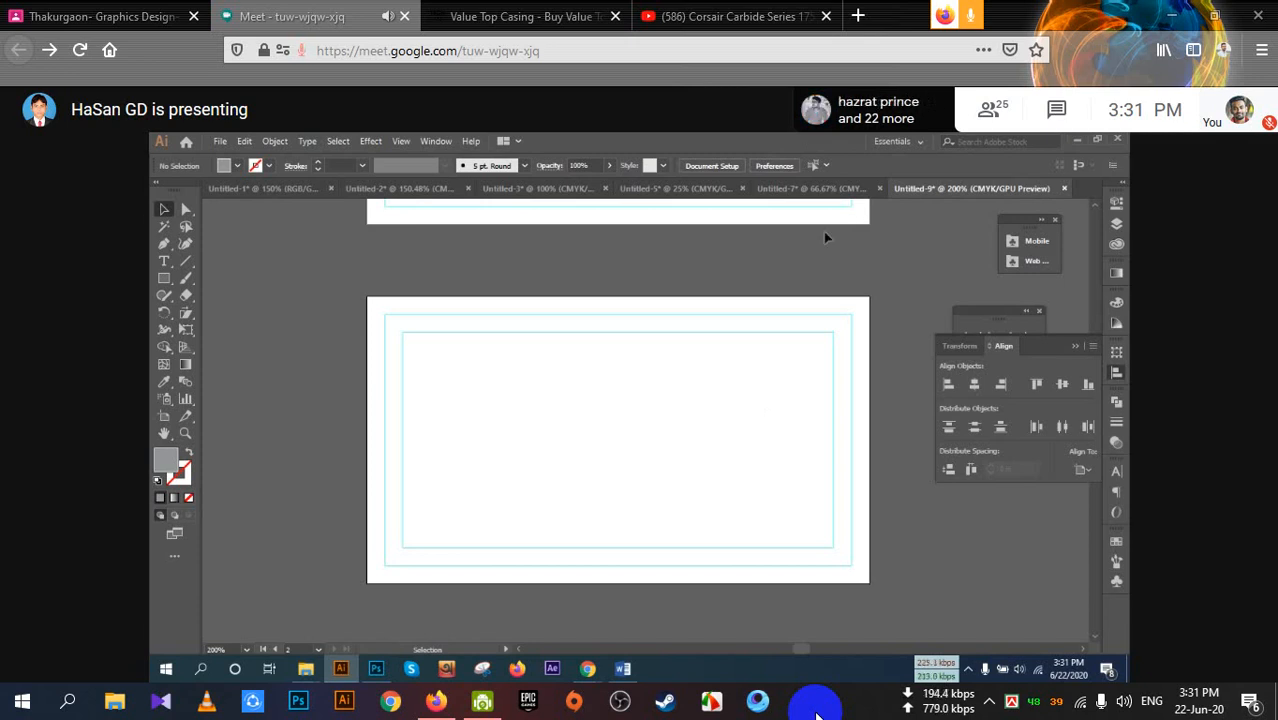
left_click(812, 188)
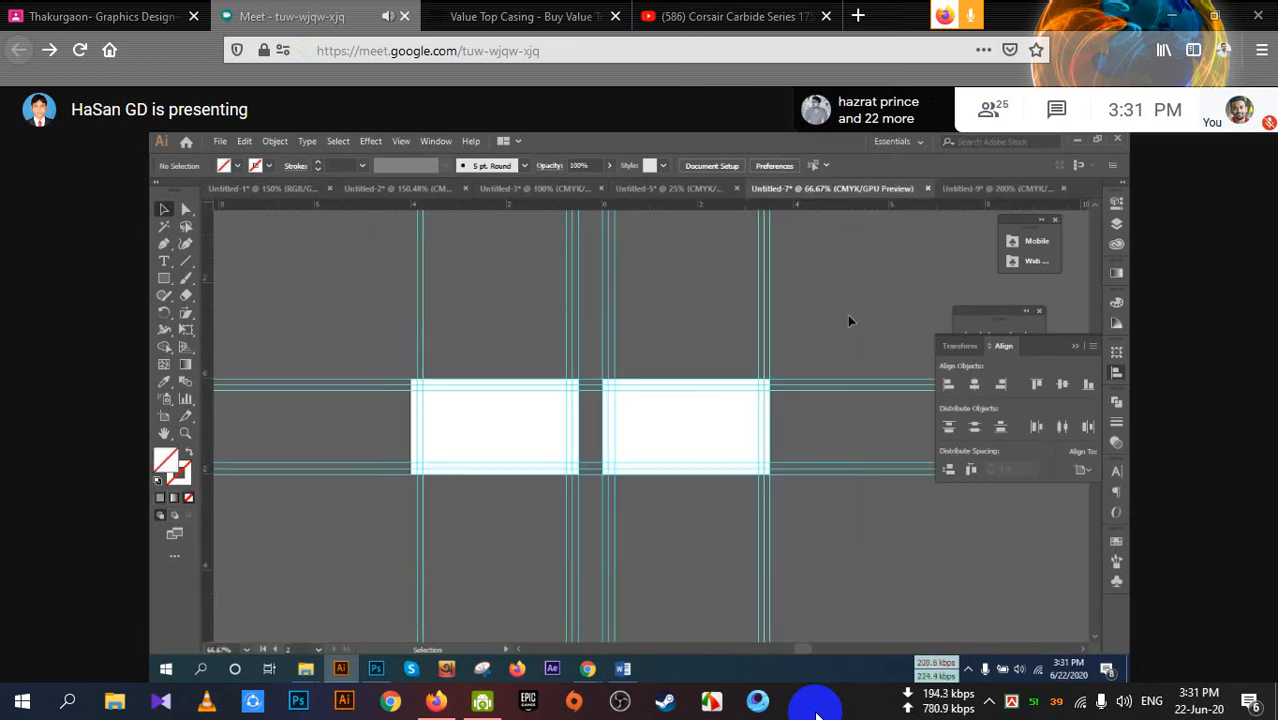
left_click(989, 188)
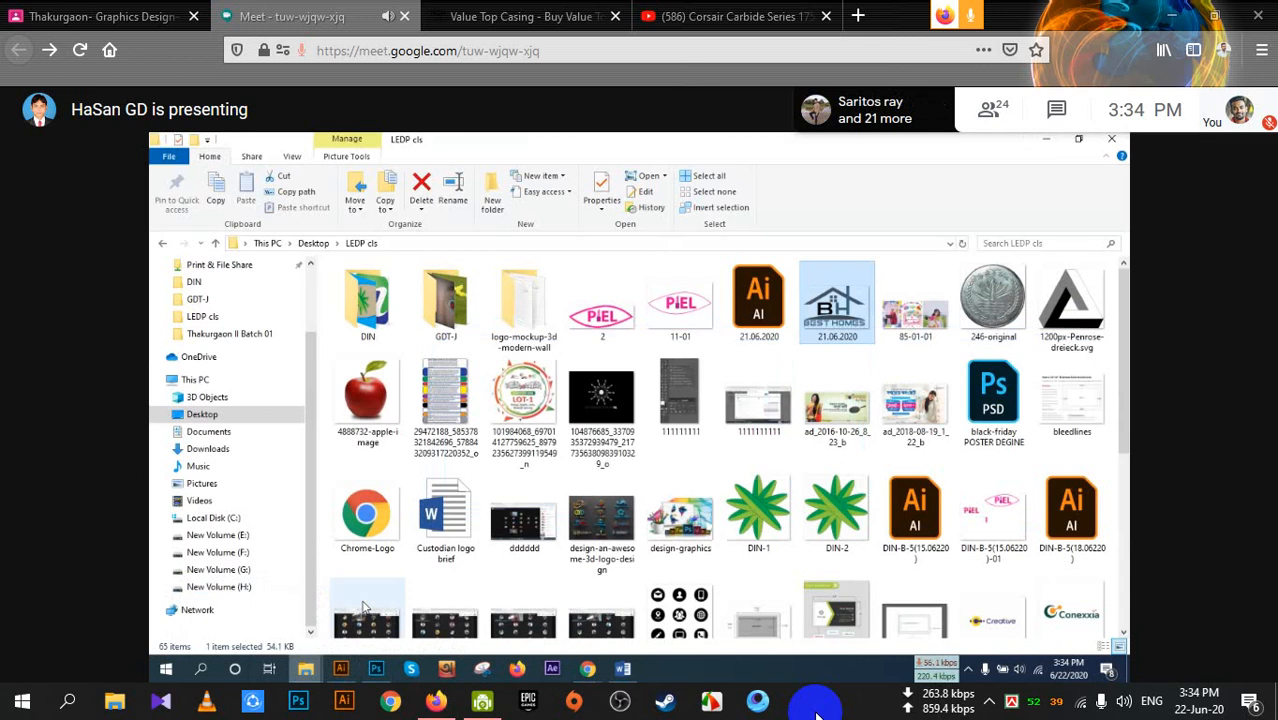
Unmute the meeting microphone briefly and mute it again
mouse_move(605, 610)
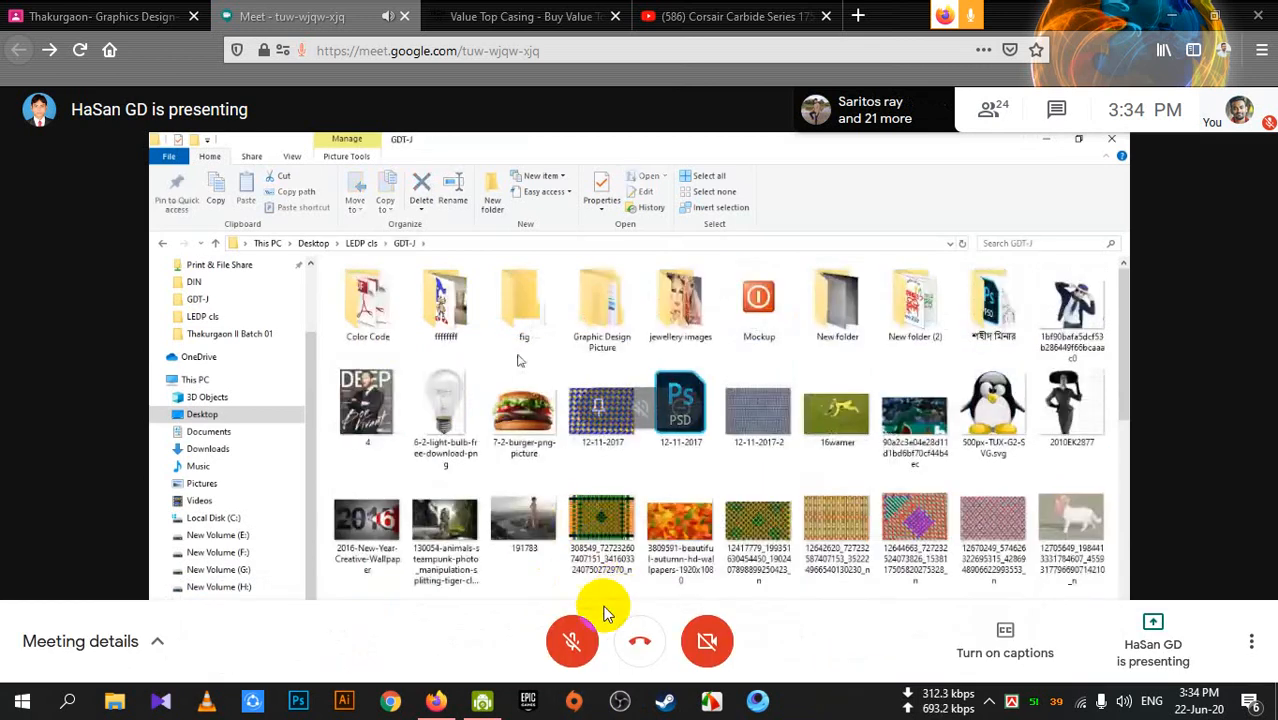
left_click(573, 664)
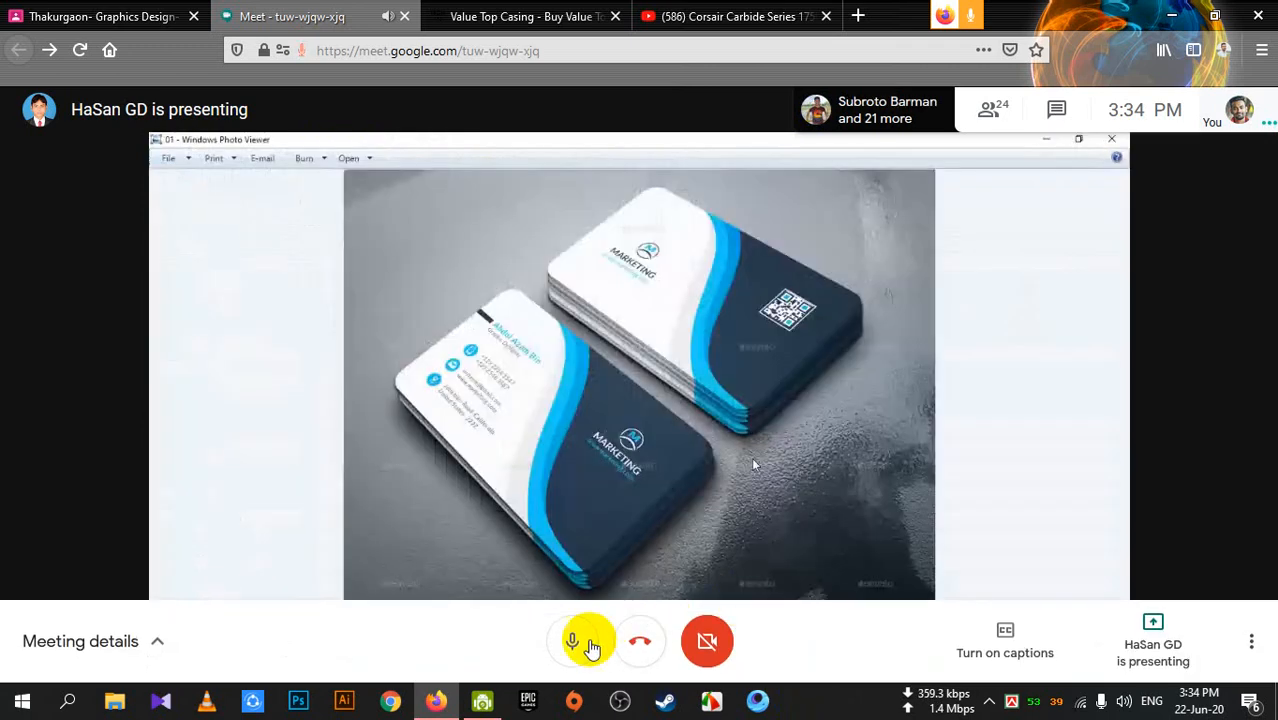
left_click(572, 643)
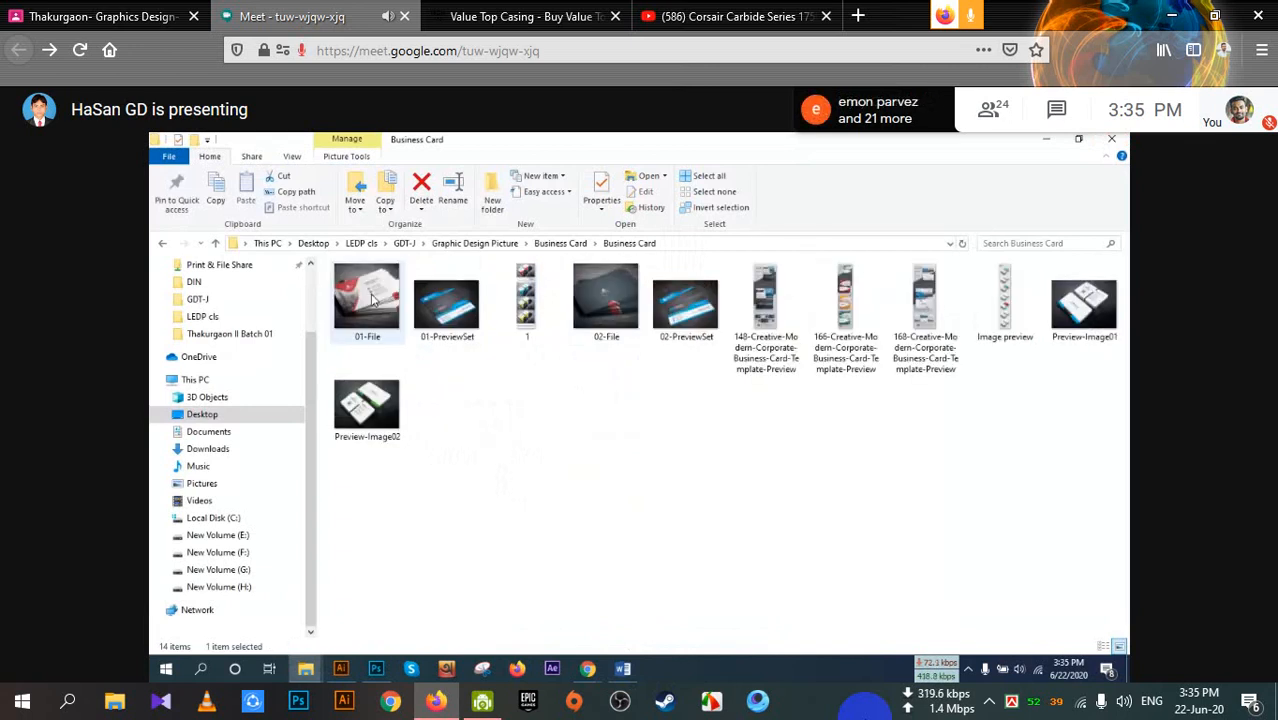
Go up to the parent Business Card folder and open another of its items for reference
left_click(215, 243)
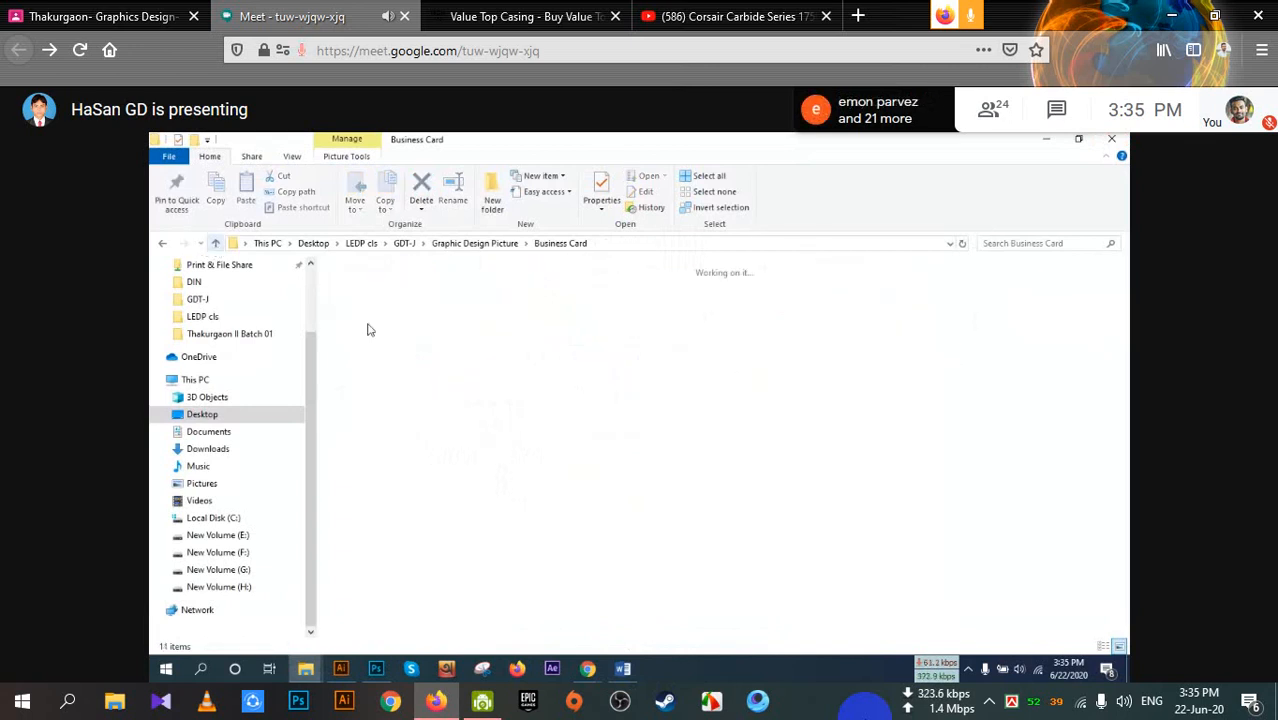
double_click(484, 333)
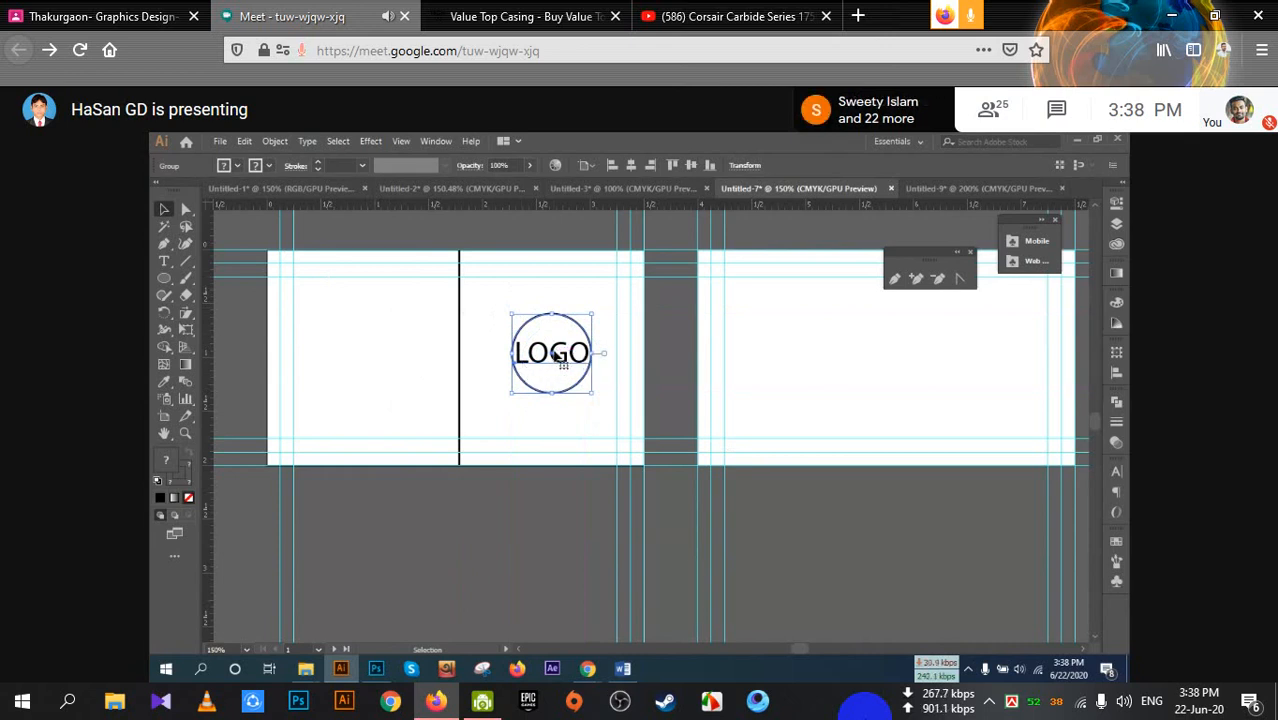
Shift the circled LOGO group slightly left on the first artboard and delete the vertical dividing line
left_click_drag(557, 356, 538, 352)
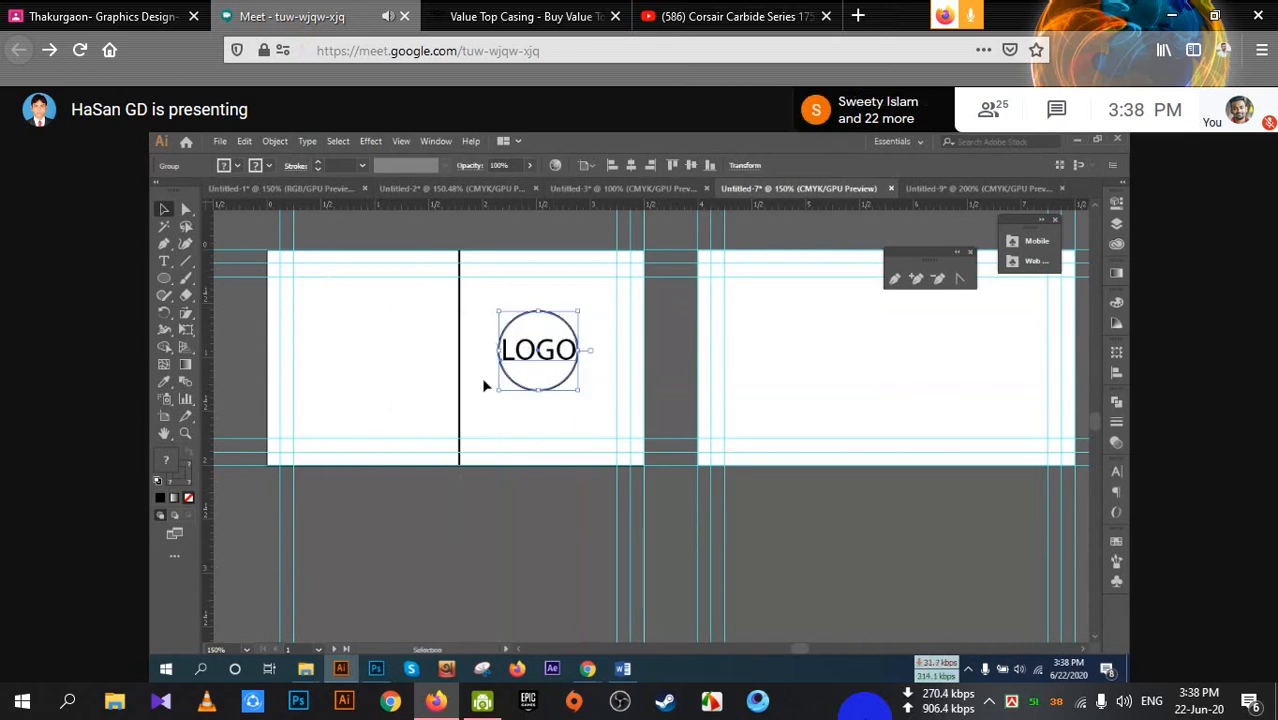
left_click(458, 355)
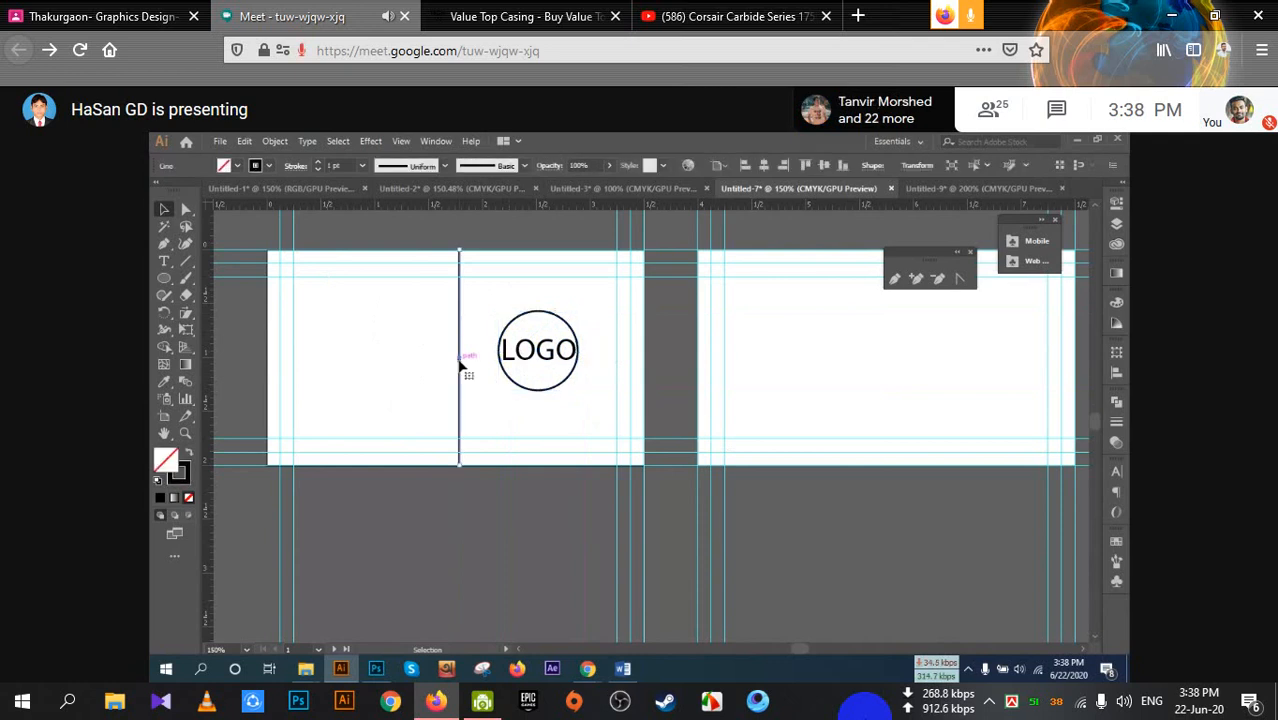
key("Delete")
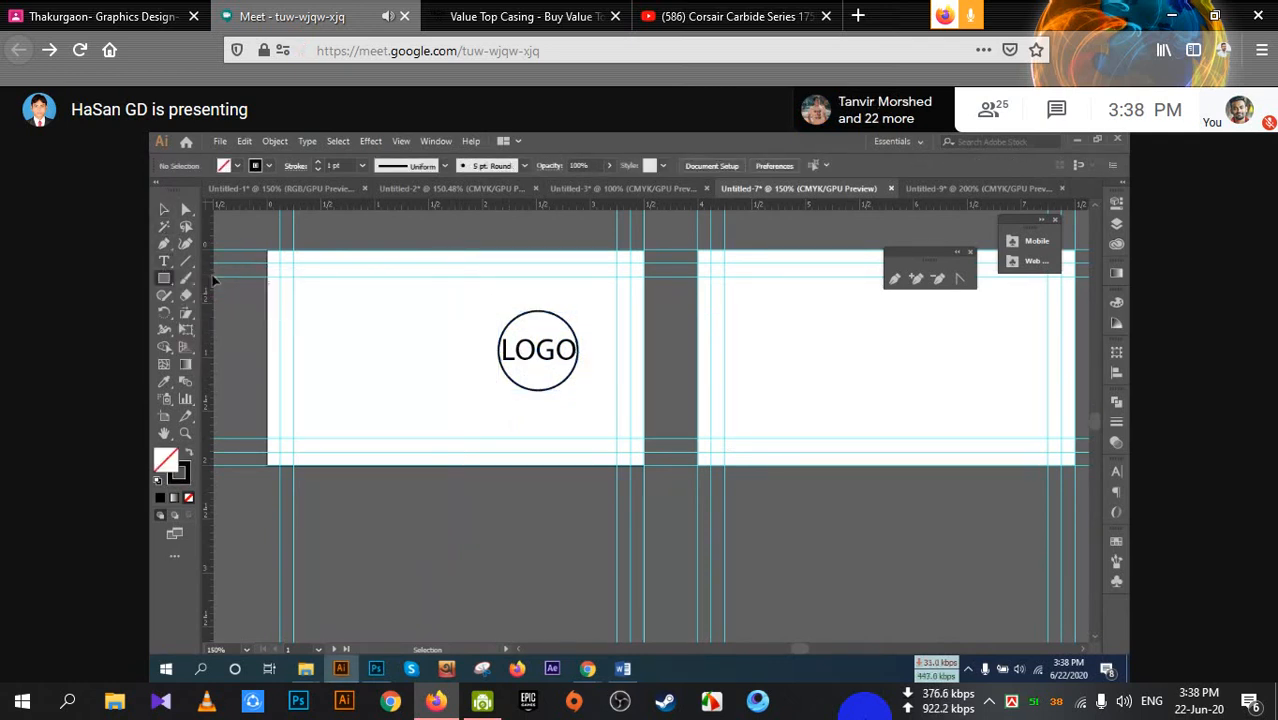
Draw a full-height rectangle from the first artboard's top-left corner, covering about two thirds of its width
left_click(164, 278)
left_click_drag(268, 250, 510, 465)
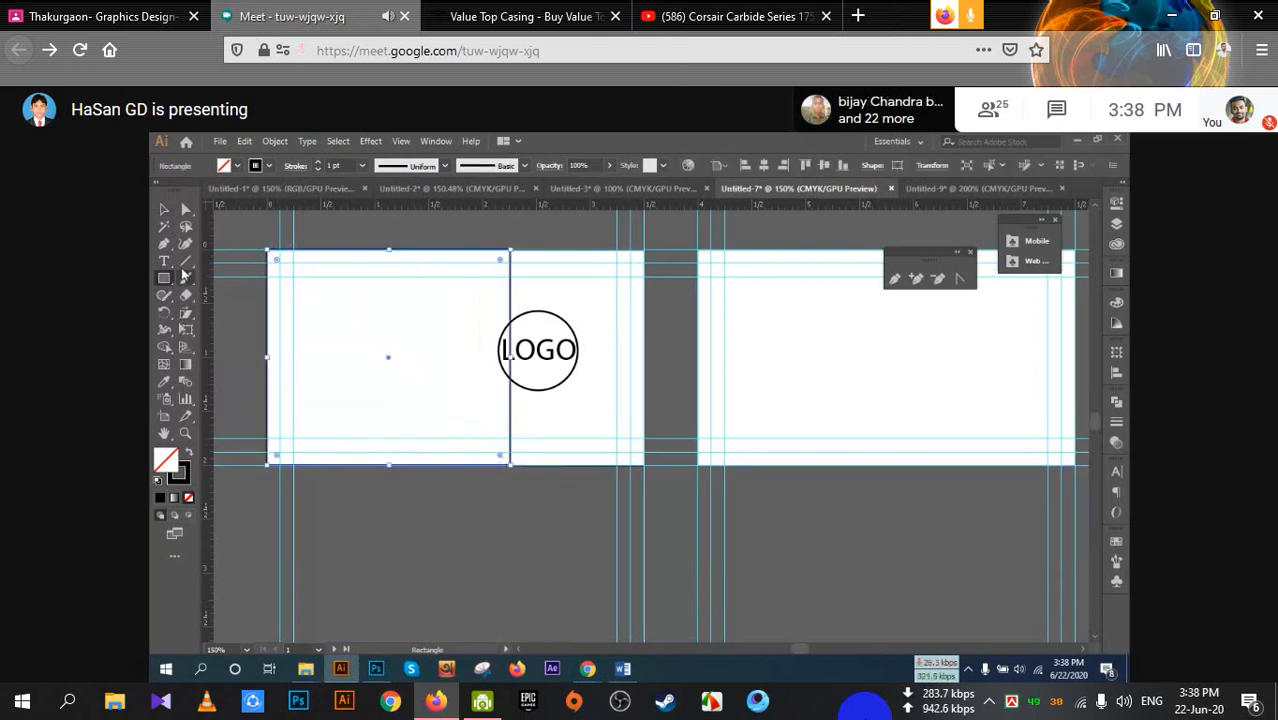
Add an anchor point at the middle of the rectangle's right edge and shift it left to form a deep V-shaped notch
key("p")
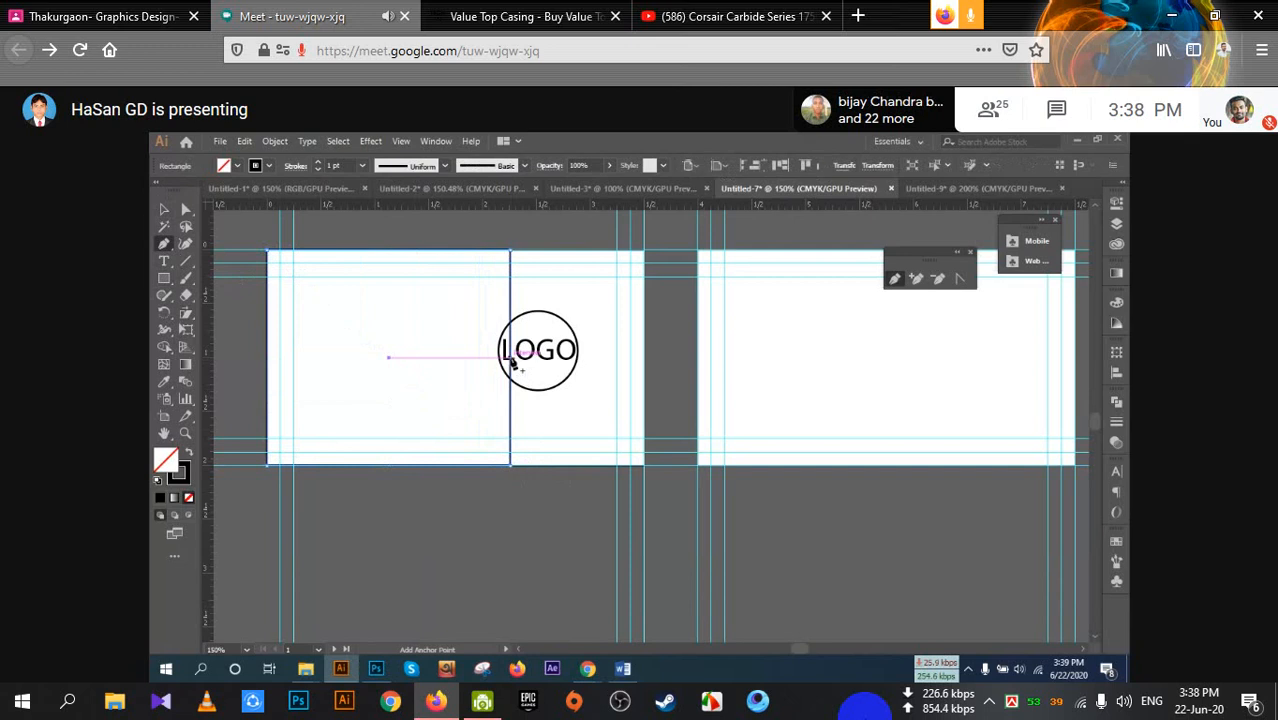
left_click(510, 370)
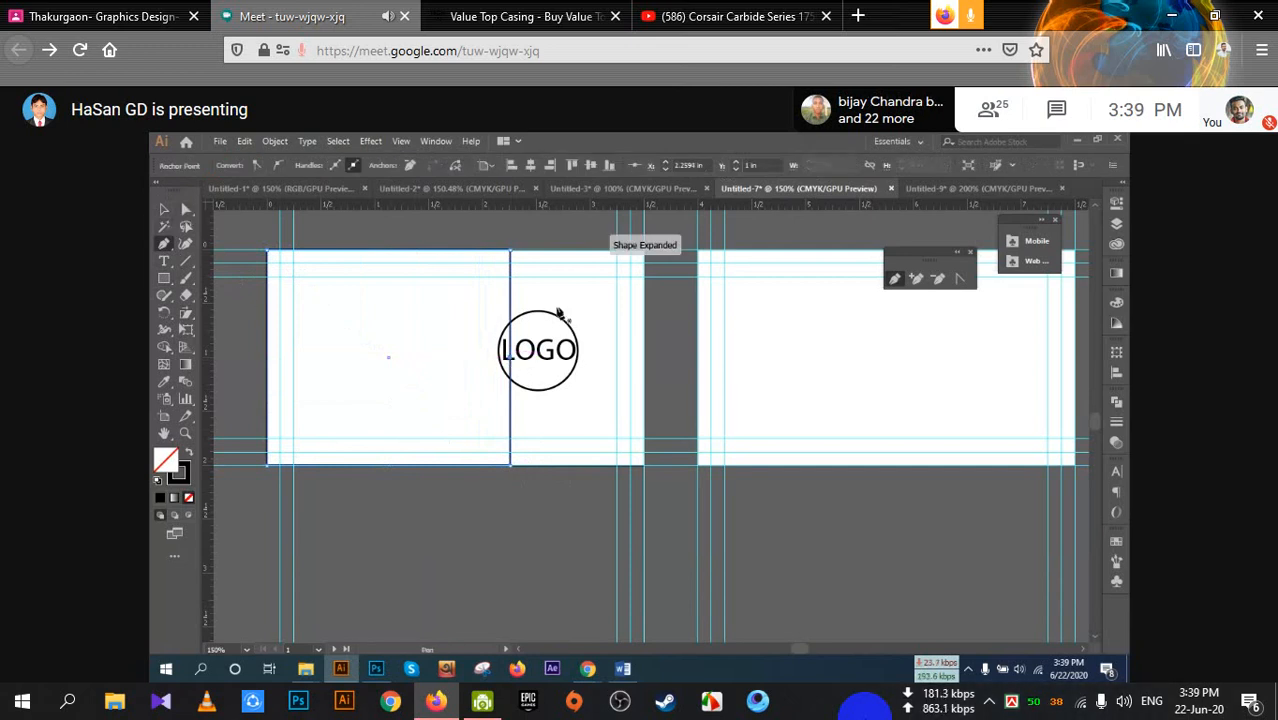
left_click(185, 209)
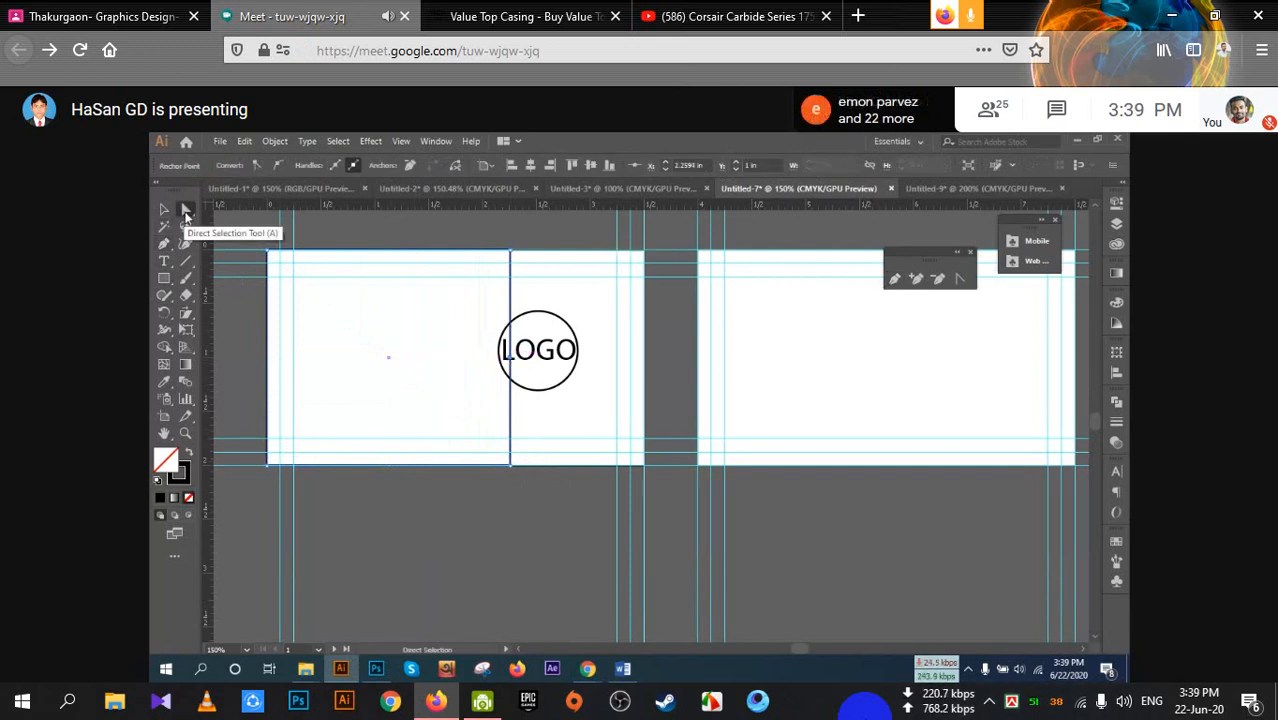
key("Left")
key("Left")
key("Left")
key("Left")
key("Left")
key("Left")
key("Left")
key("Left")
key("Left")
key("Left")
key("Left")
key("Left")
key("Left")
key("Left")
key("Left")
key("Left")
key("Left")
key("Left")
key("Left")
key("Left")
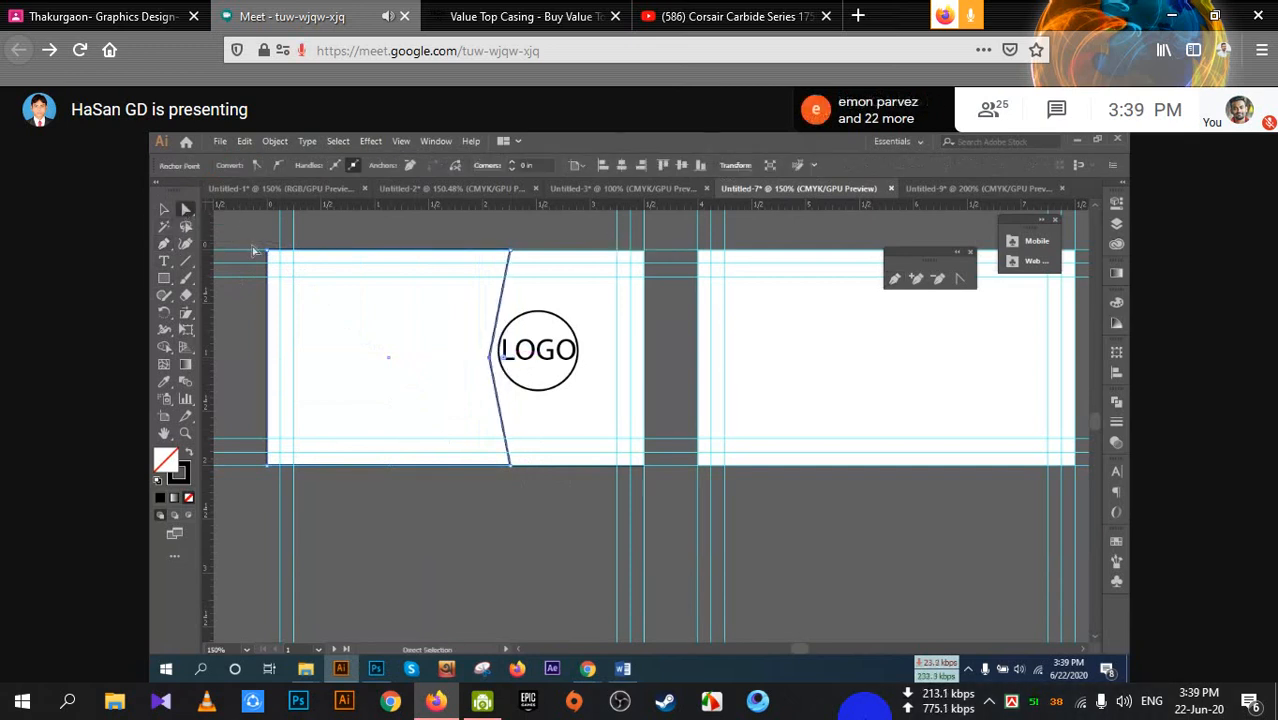
key("Left")
key("Left")
key("Left")
key("Left")
key("Left")
key("Left")
key("Left")
key("Left")
key("Left")
key("Left")
key("Left")
key("Left")
key("Left")
key("Left")
key("Left")
key("Left")
key("Left")
key("Left")
key("Left")
key("Left")
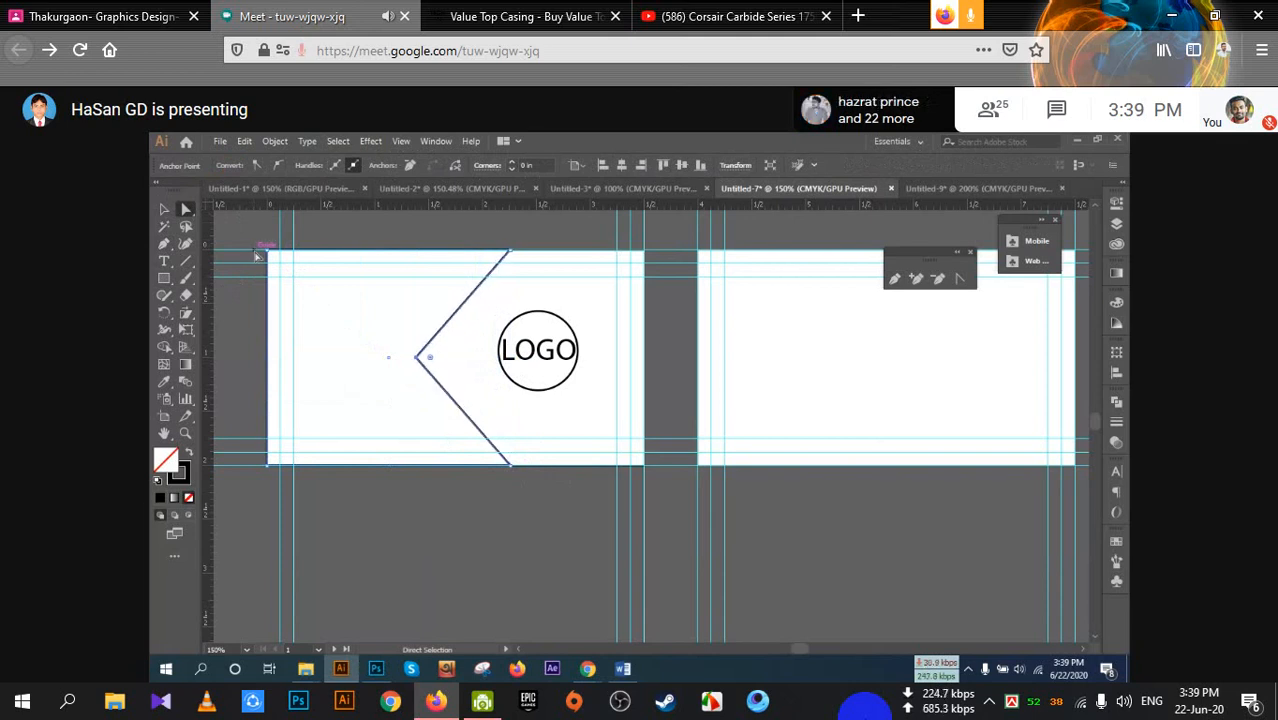
Fill the notched shape on the first artboard with a bright red from the Color Picker, then deselect it
key("v")
left_click(416, 249)
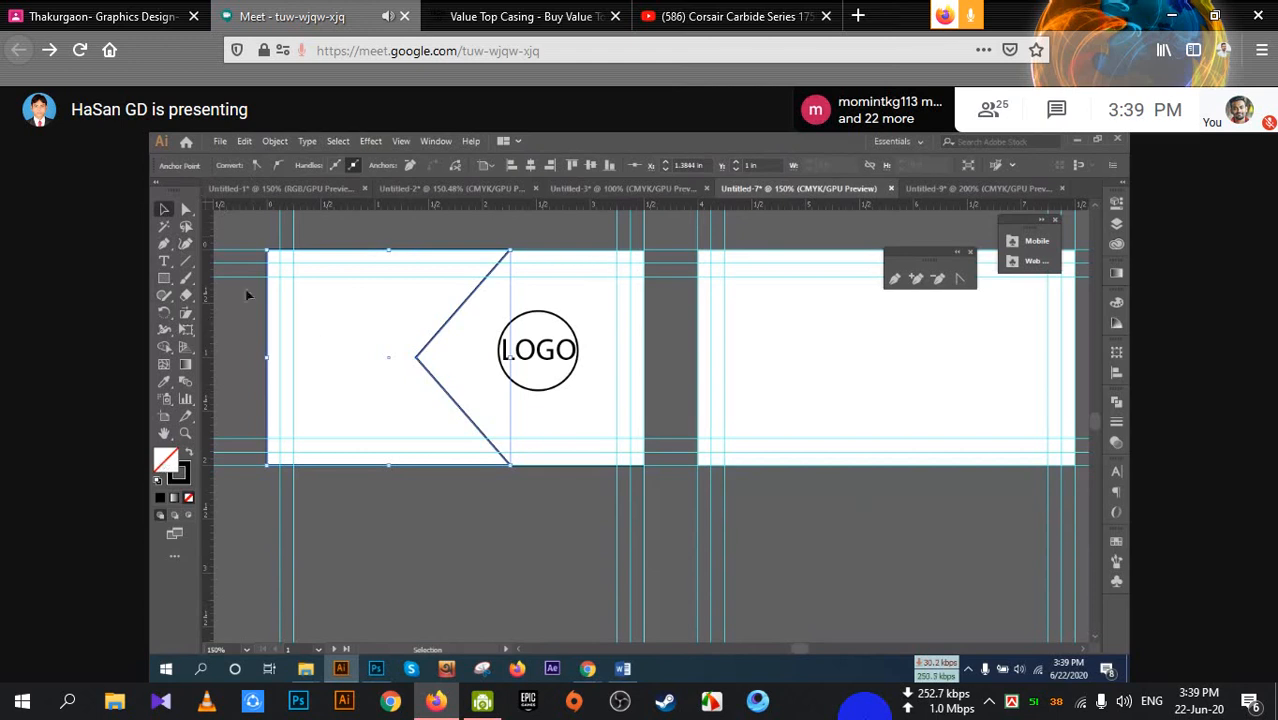
double_click(179, 463)
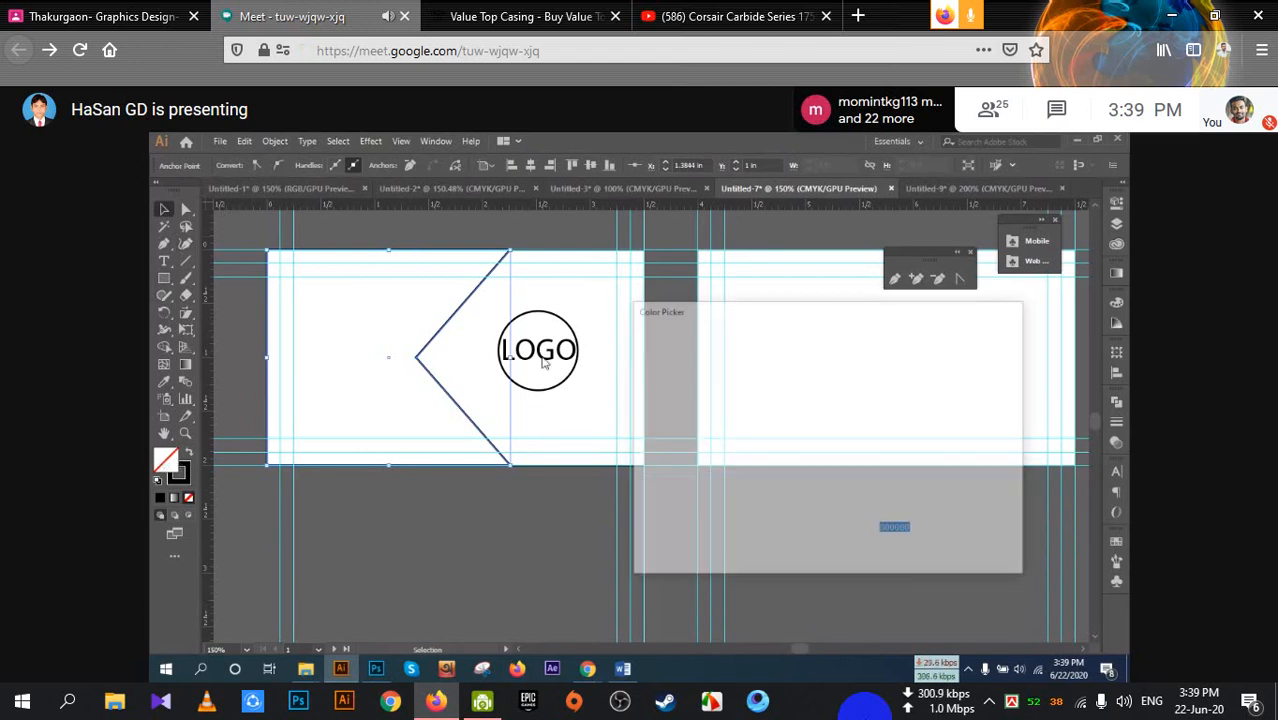
left_click(853, 383)
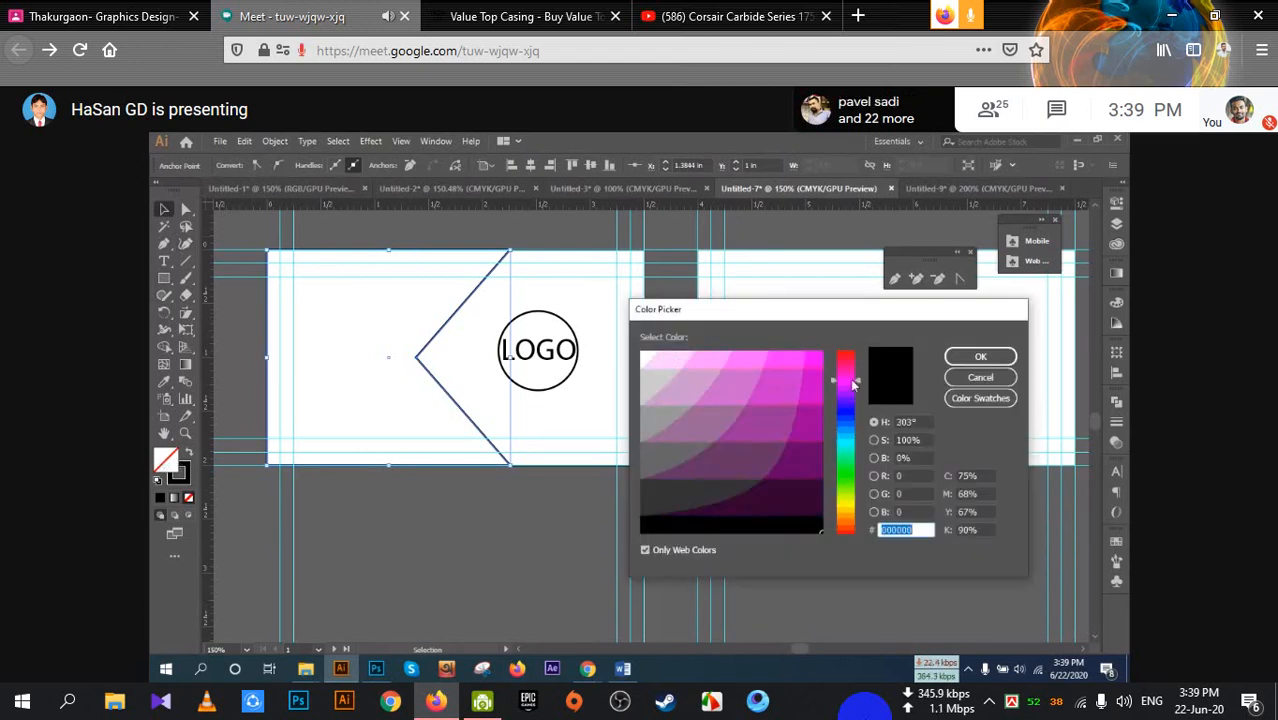
left_click_drag(853, 383, 851, 353)
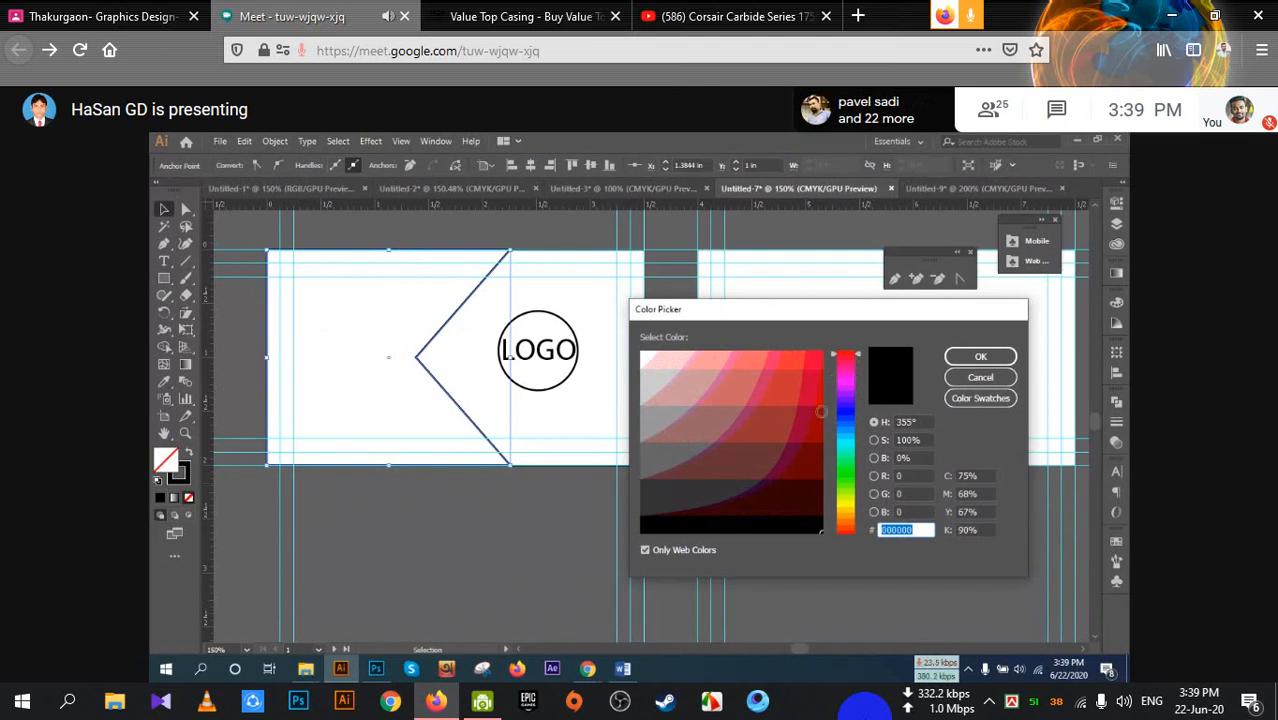
left_click(822, 397)
left_click(961, 362)
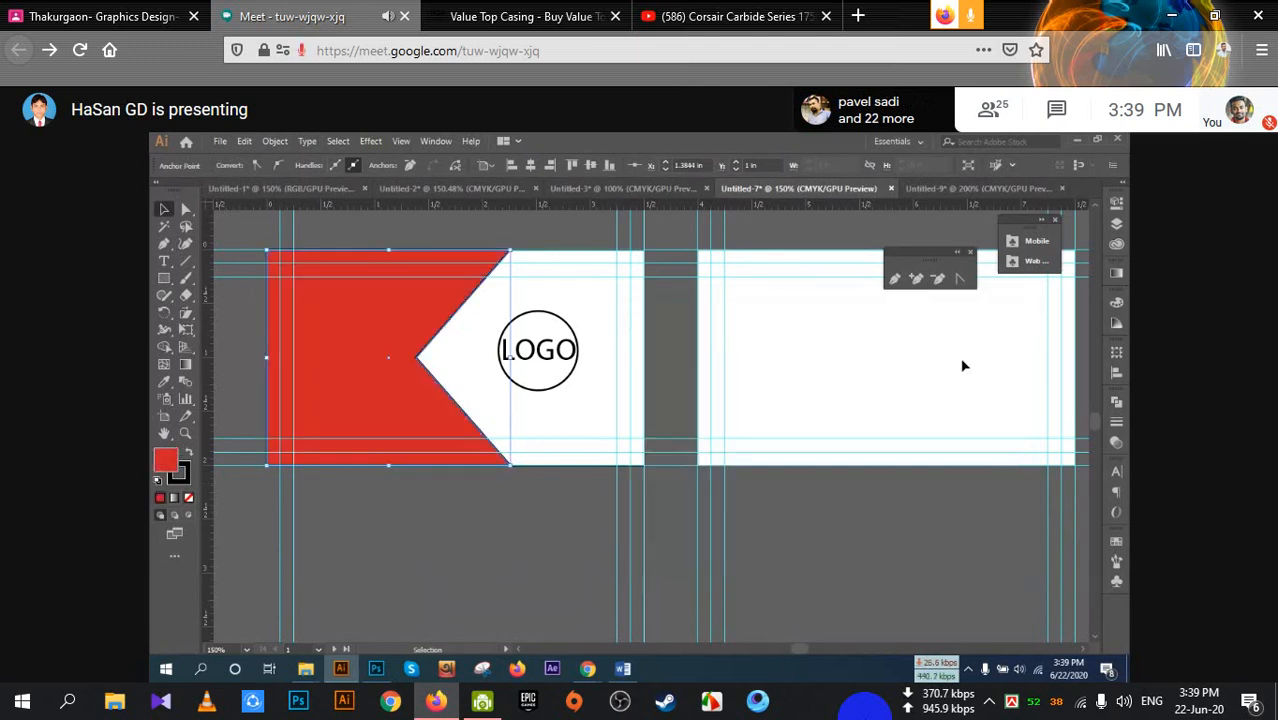
left_click(565, 530)
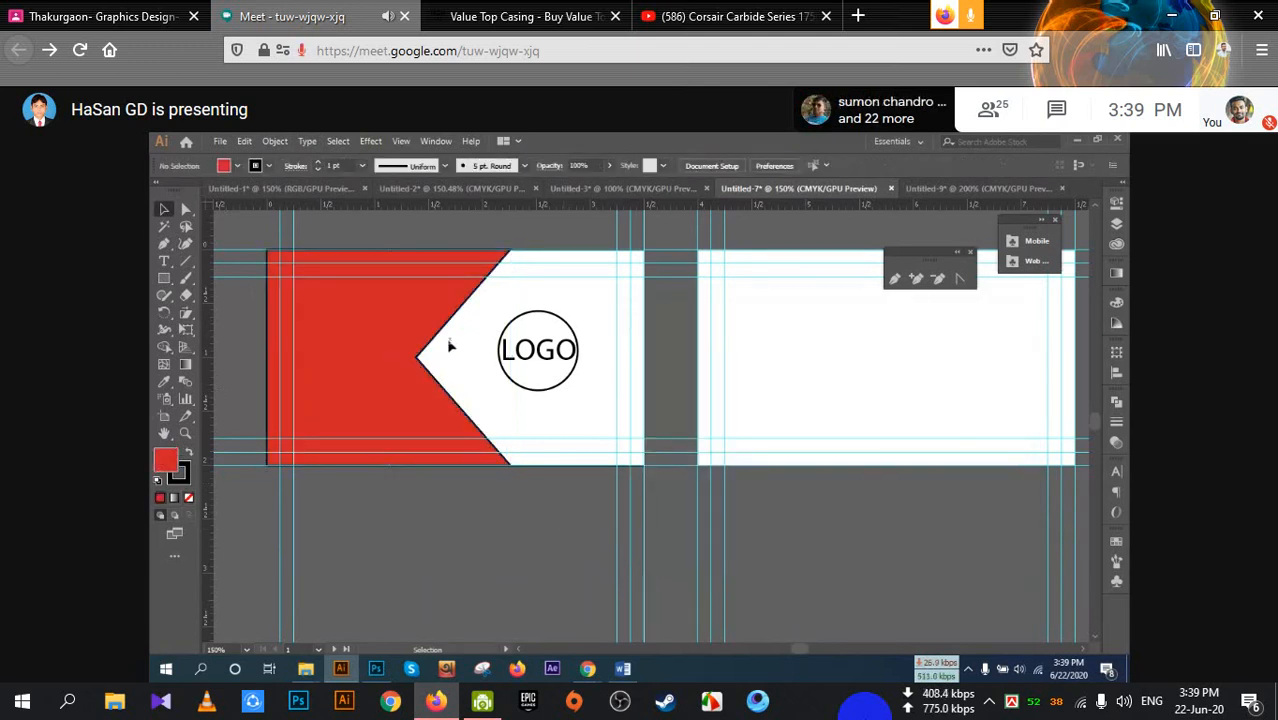
Draw a thin horizontal red bar just below the LOGO circle, slightly wider than the circle on both sides
left_click(159, 280)
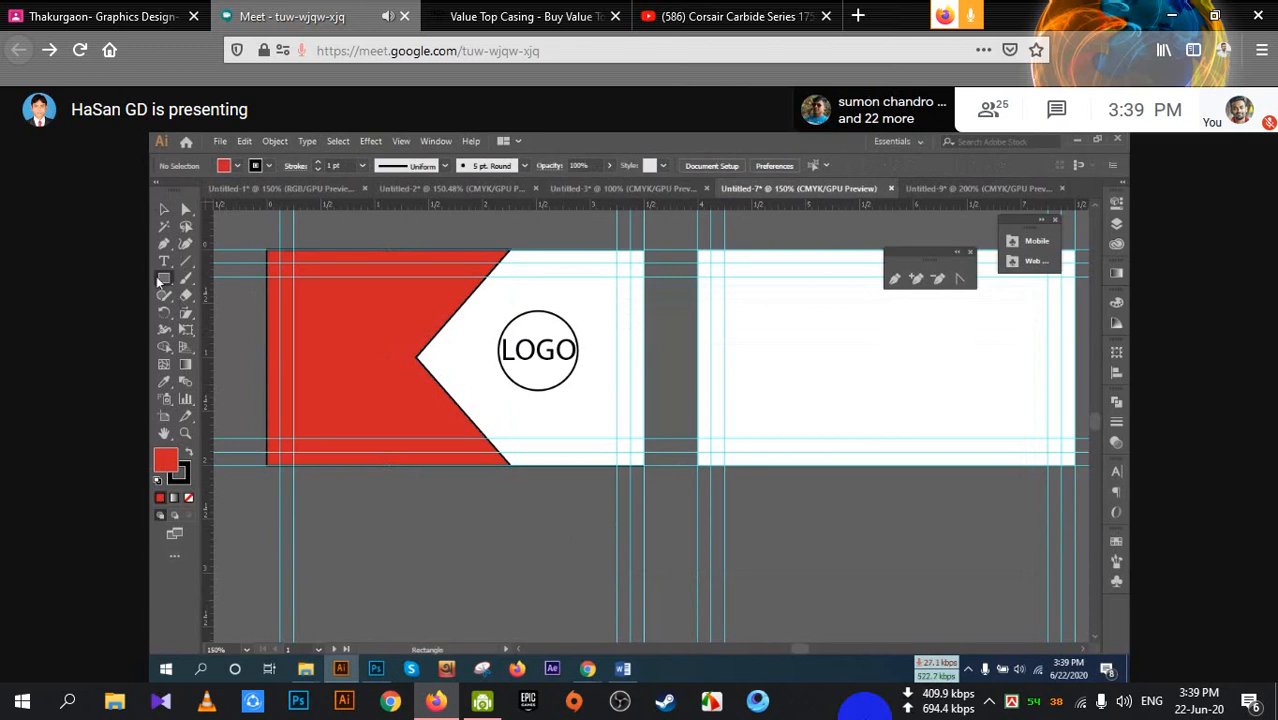
mouse_move(484, 399)
left_mouse_down()
mouse_move(612, 417)
mouse_move(600, 412)
left_mouse_up()
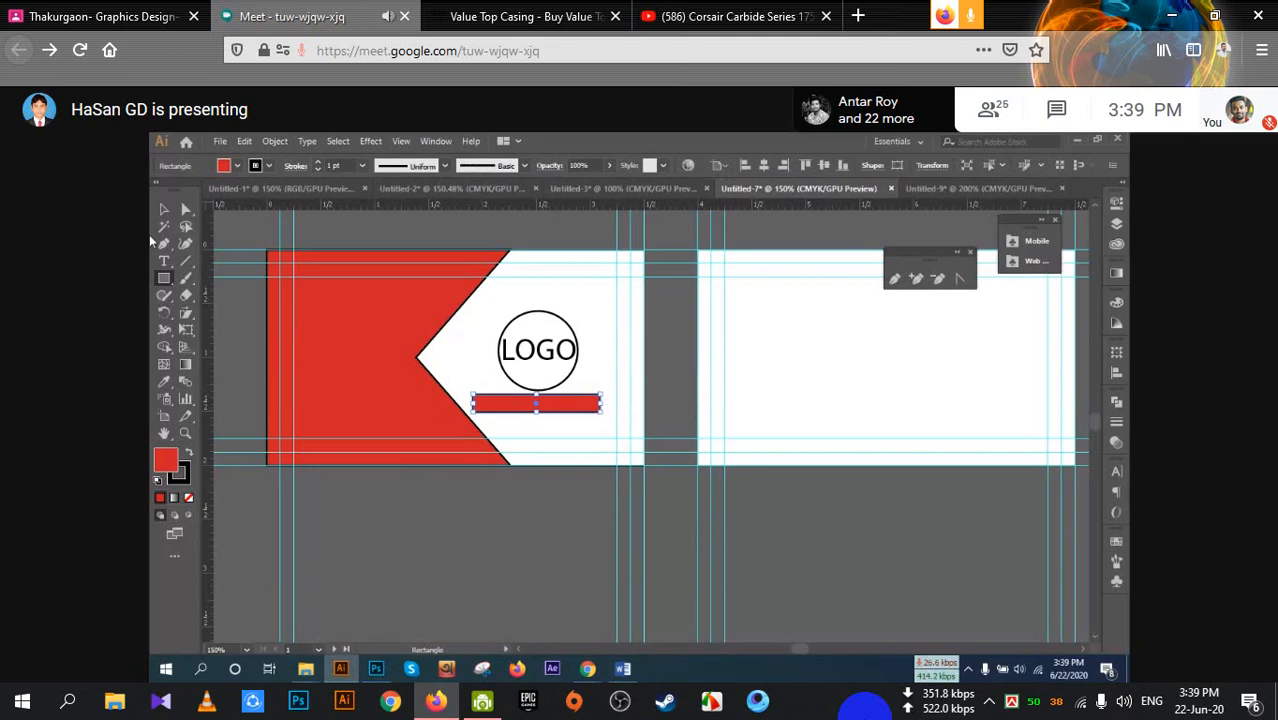
left_click(164, 210)
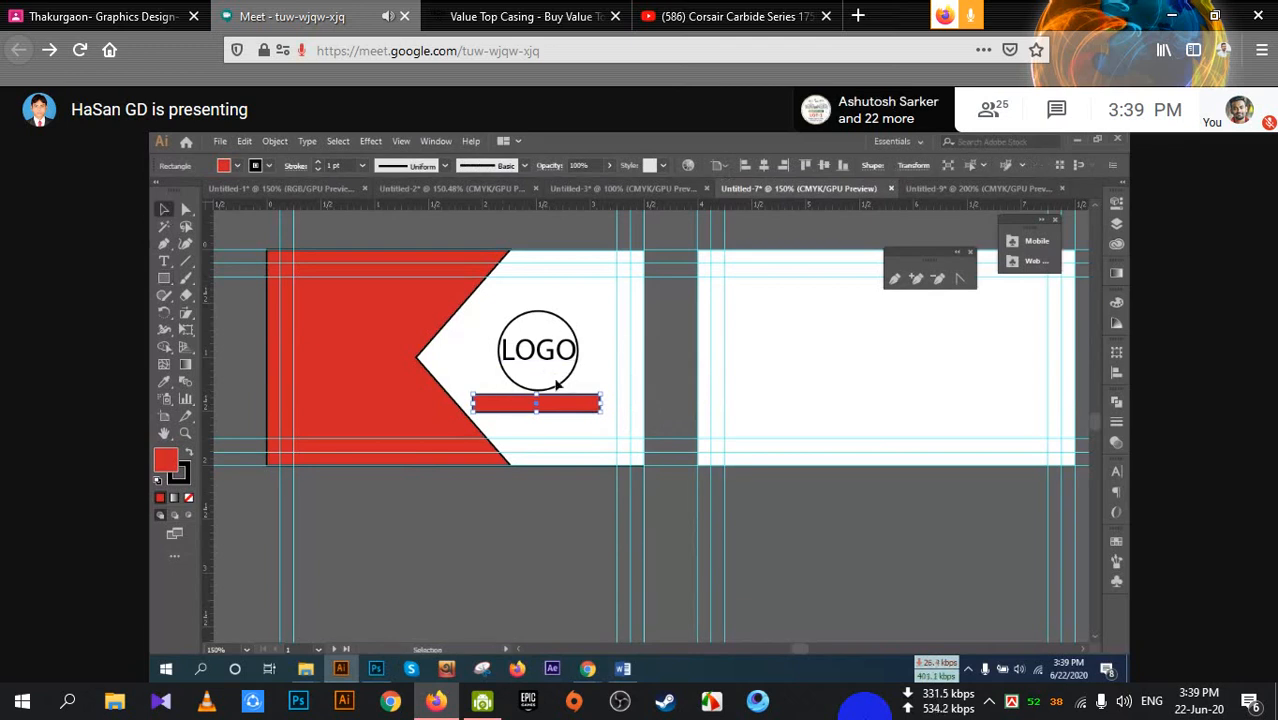
left_click(567, 534)
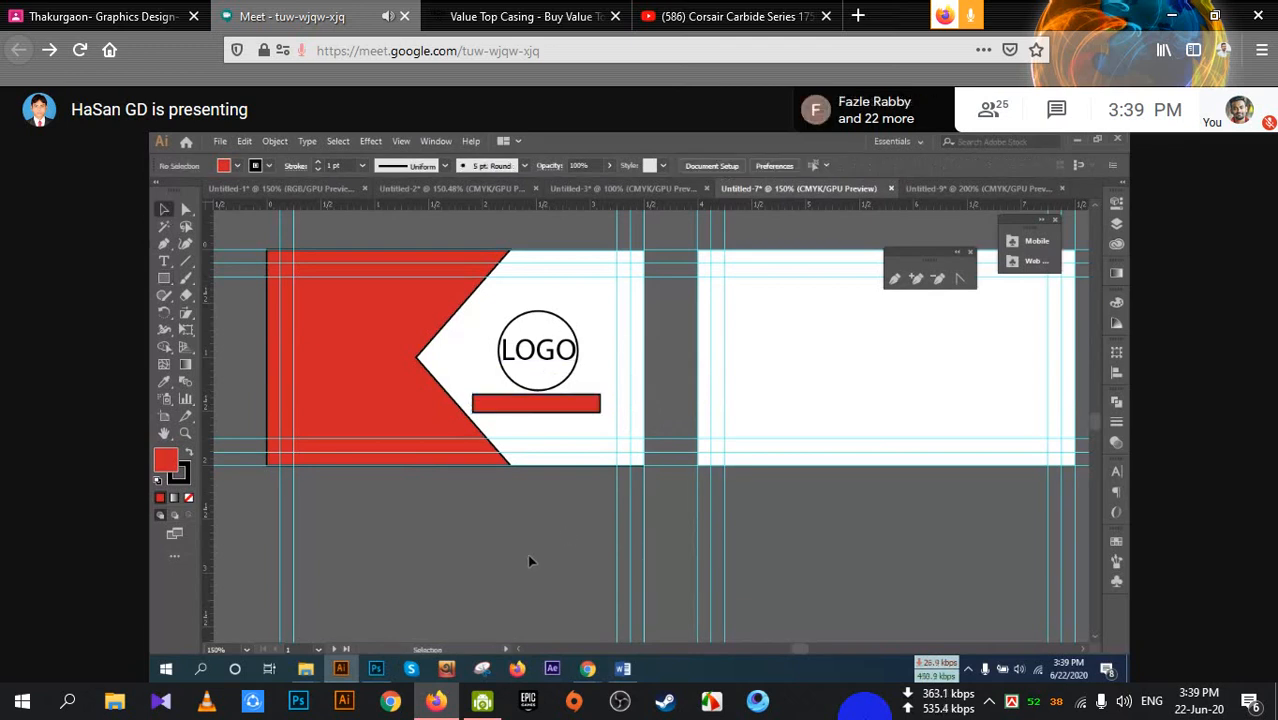
Switch to File Explorer's Business Card Design folder and open the dark card image at the end of the first row
scroll(524, 562, "up", 1)
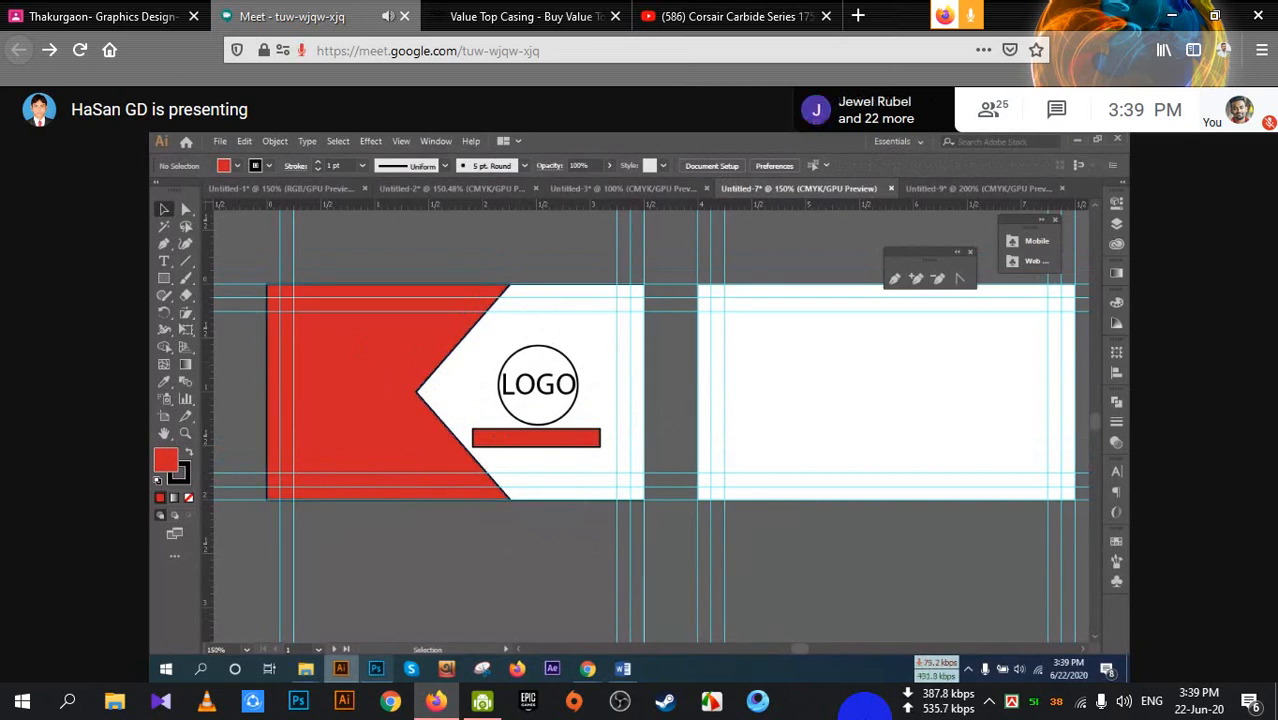
mouse_move(305, 668)
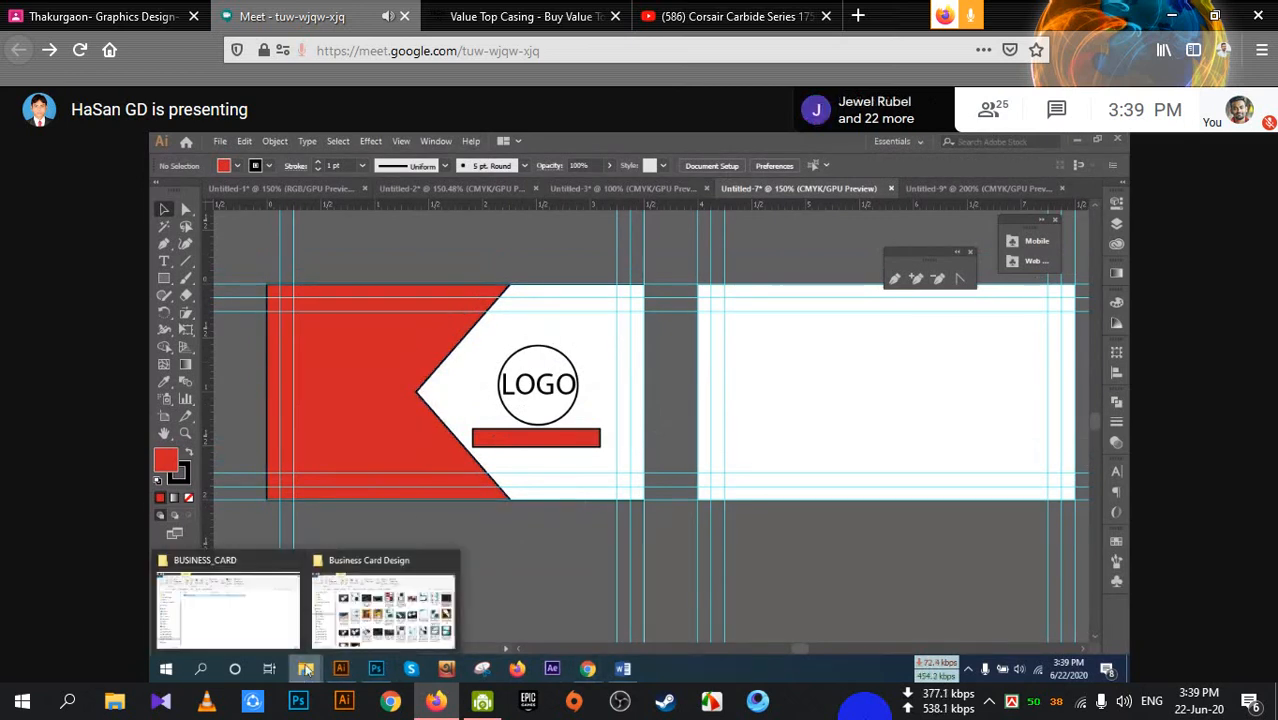
left_click(360, 623)
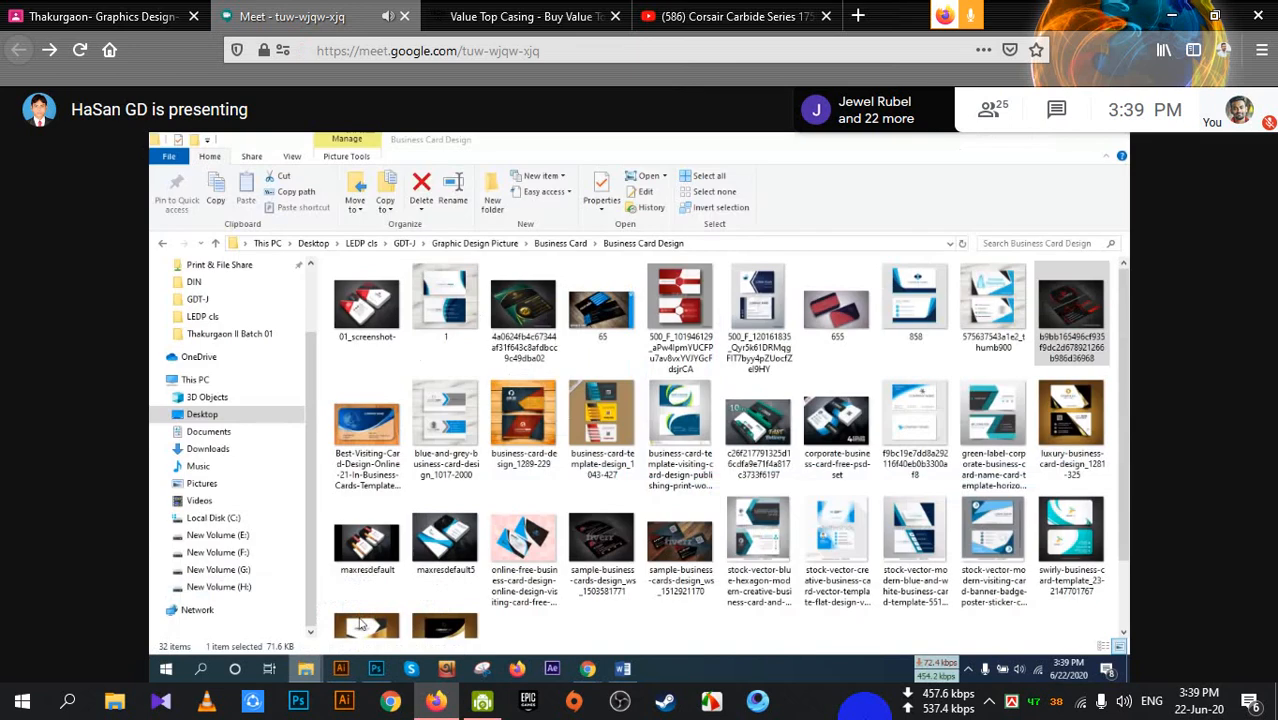
double_click(1080, 307)
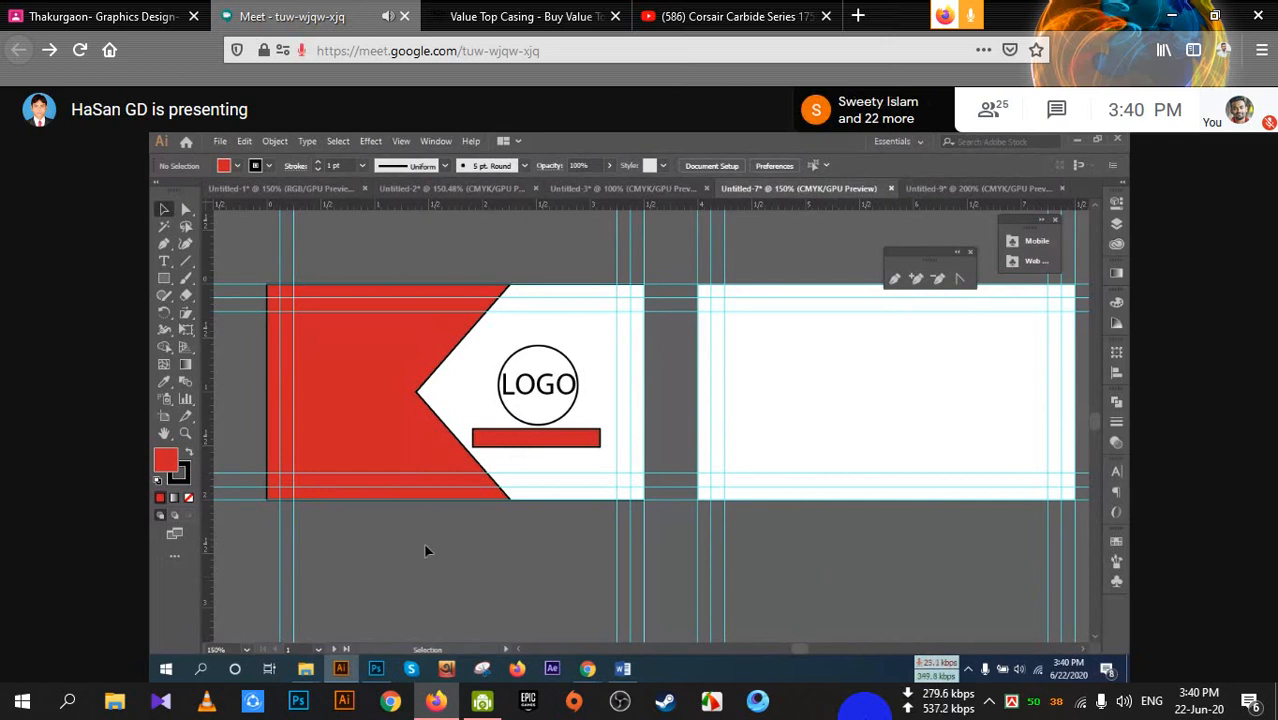
Move the red notched shape onto the canvas below the artboards and delete the LOGO group together with the red bar
left_click(361, 407)
left_click_drag(361, 407, 358, 538)
left_click_drag(299, 428, 600, 572)
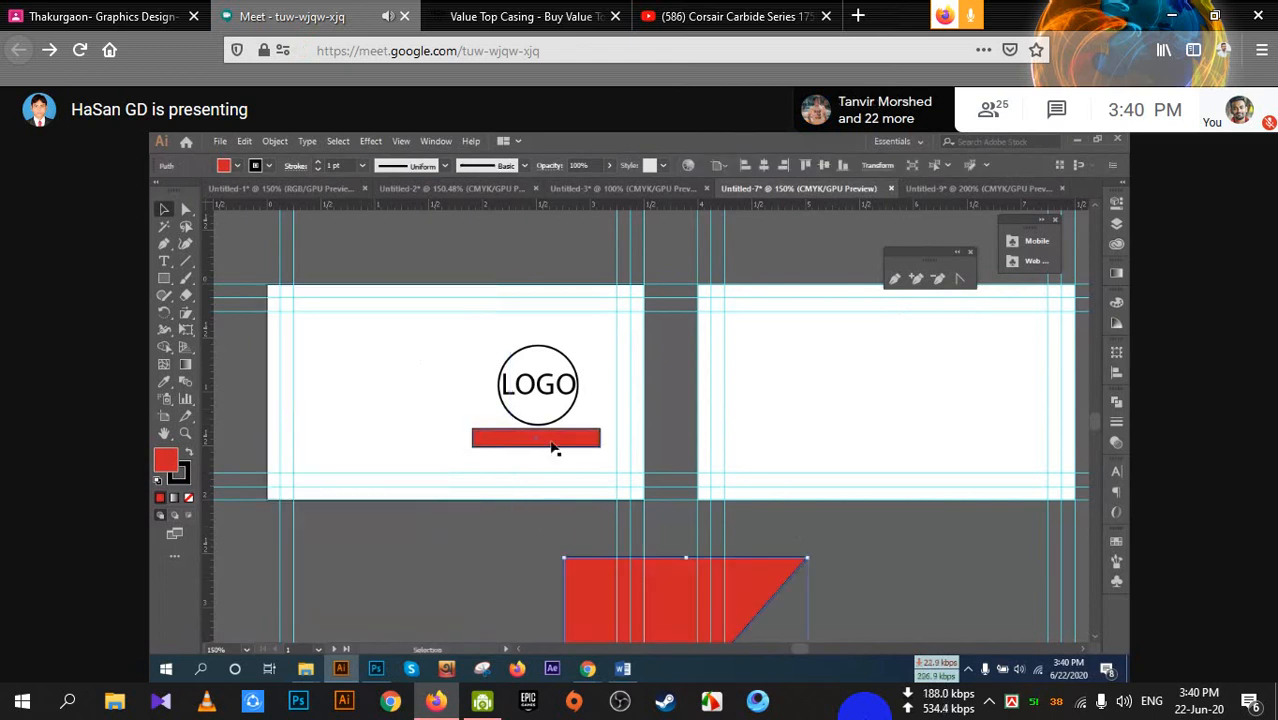
left_click_drag(479, 339, 577, 449)
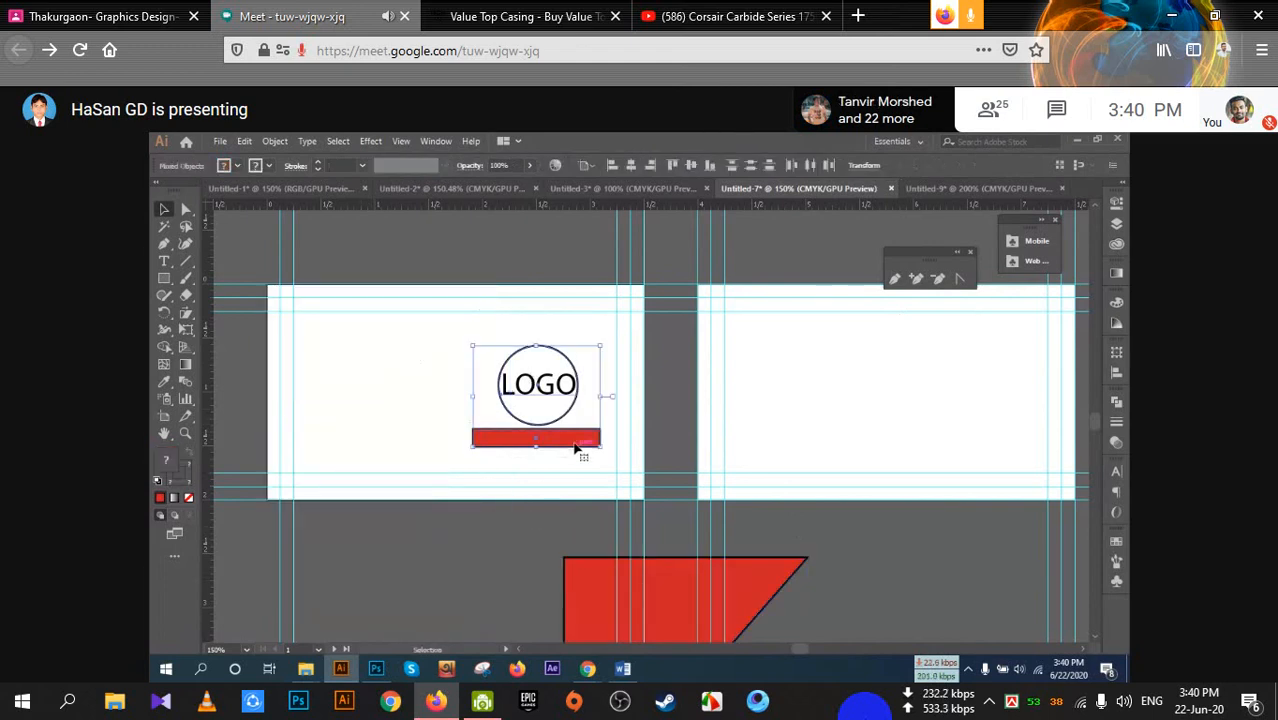
key("Delete")
Place the Untitled-5 logo image from the DIN folder onto the first artboard
left_click(220, 141)
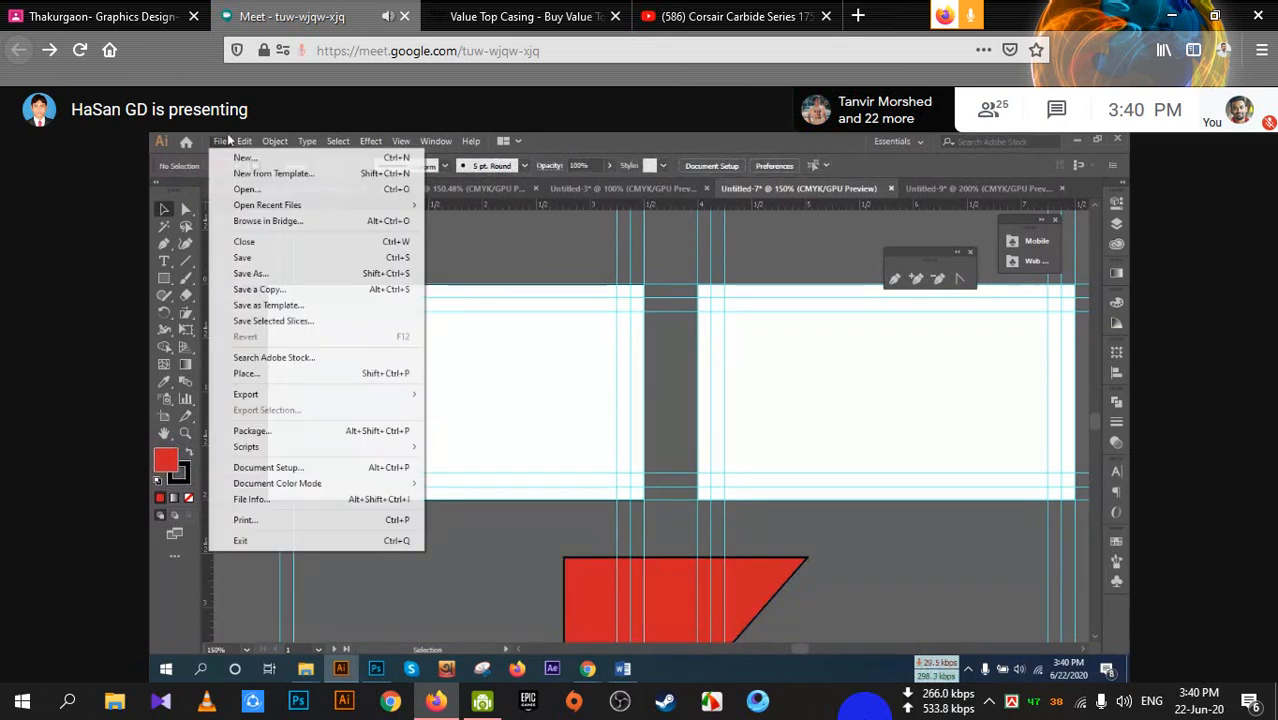
left_click(247, 373)
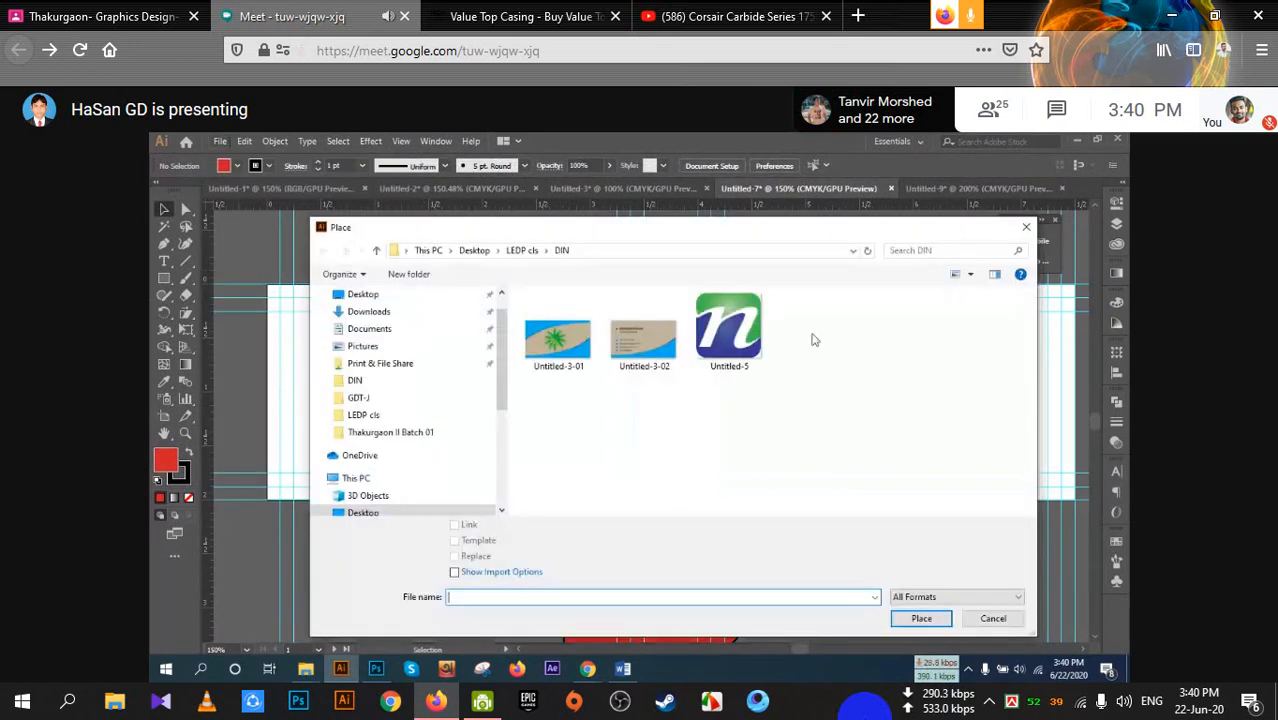
left_click(742, 330)
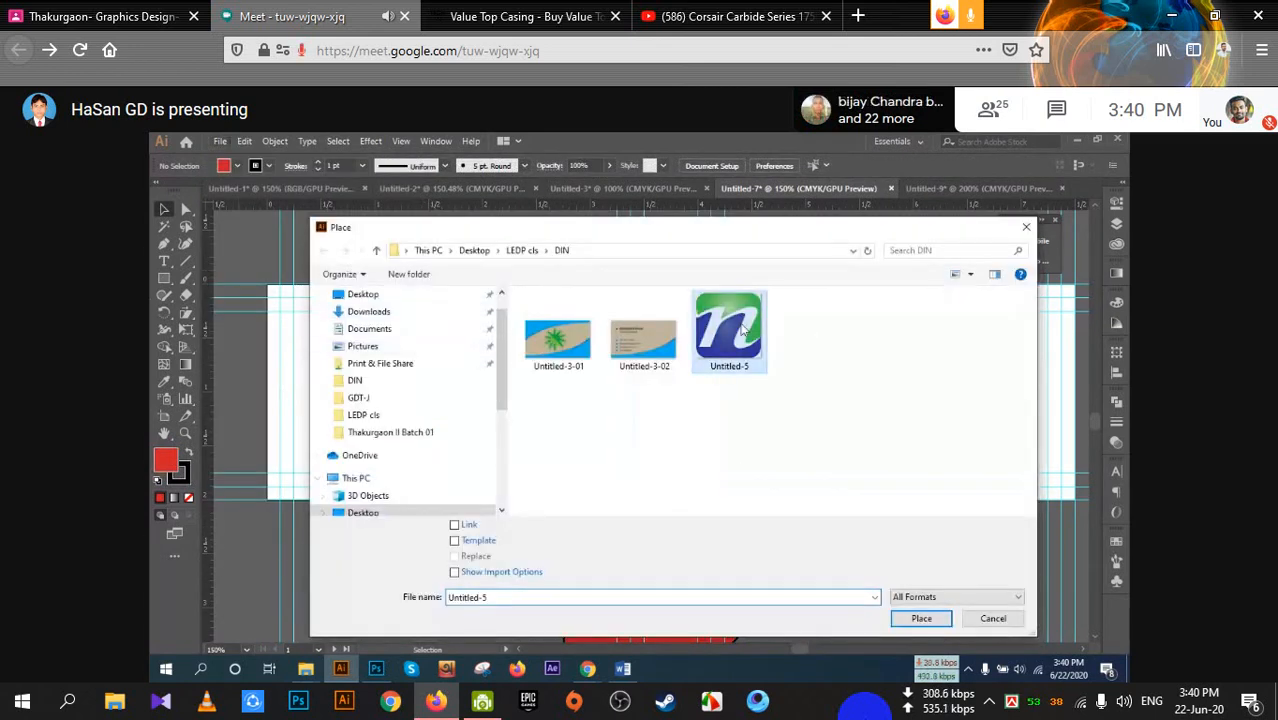
left_click(920, 618)
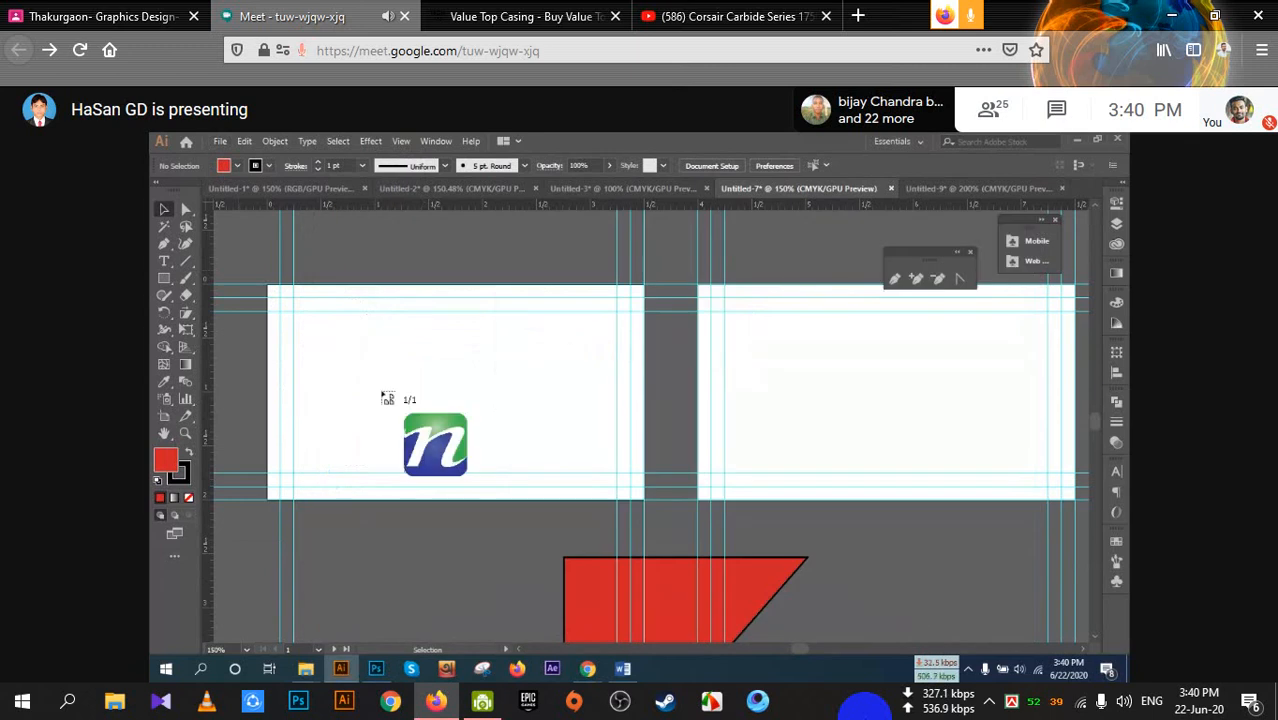
left_click(396, 334)
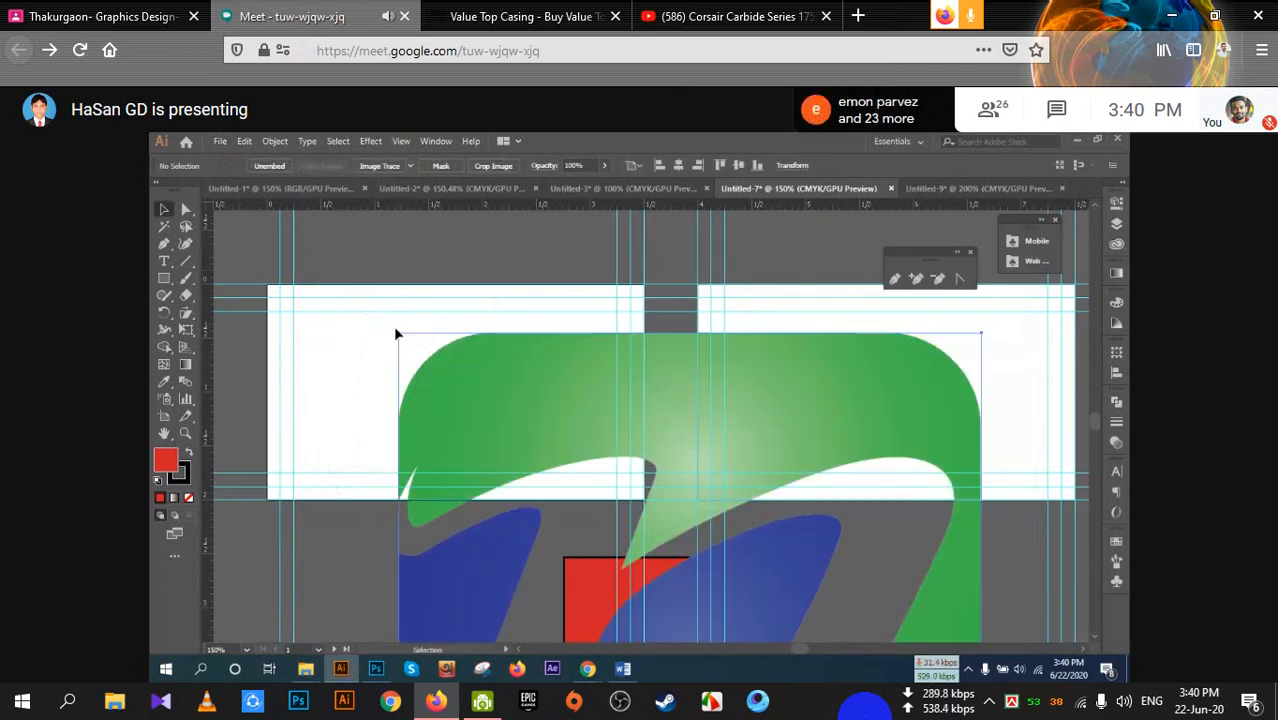
Scale the placed logo down to about one fifth of the artboard's width and position it near the first artboard's centre
scroll(482, 420, "down", 4)
scroll(488, 421, "up", 2)
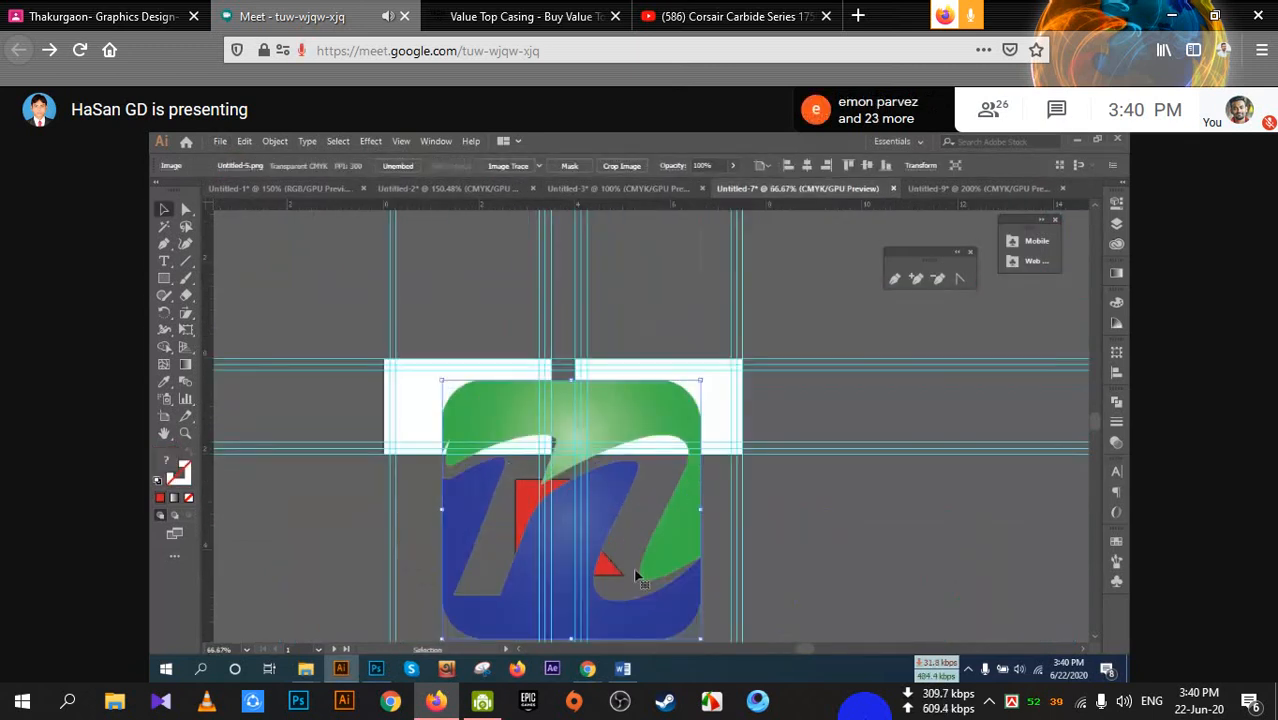
scroll(636, 573, "down", 1)
left_click_drag(699, 586, 571, 392)
scroll(461, 372, "up", 1)
scroll(457, 365, "up", 1)
scroll(525, 385, "up", 1)
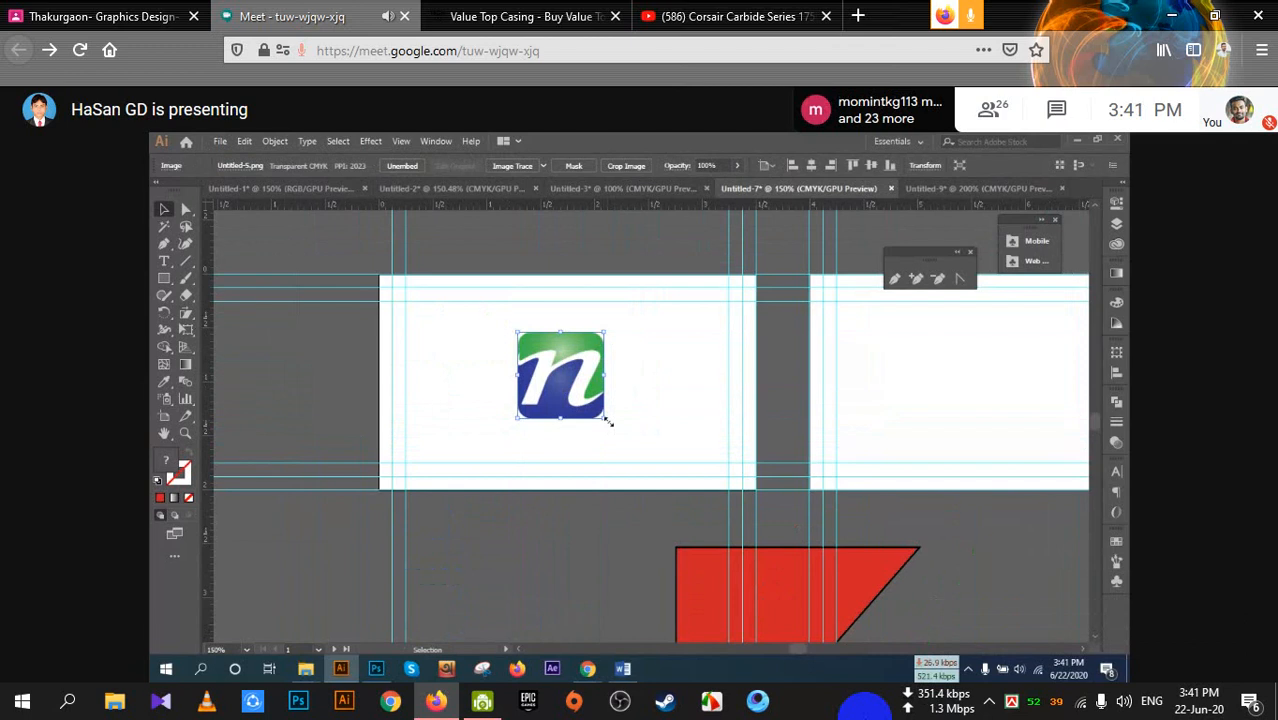
left_click_drag(606, 419, 574, 393)
left_click(534, 587)
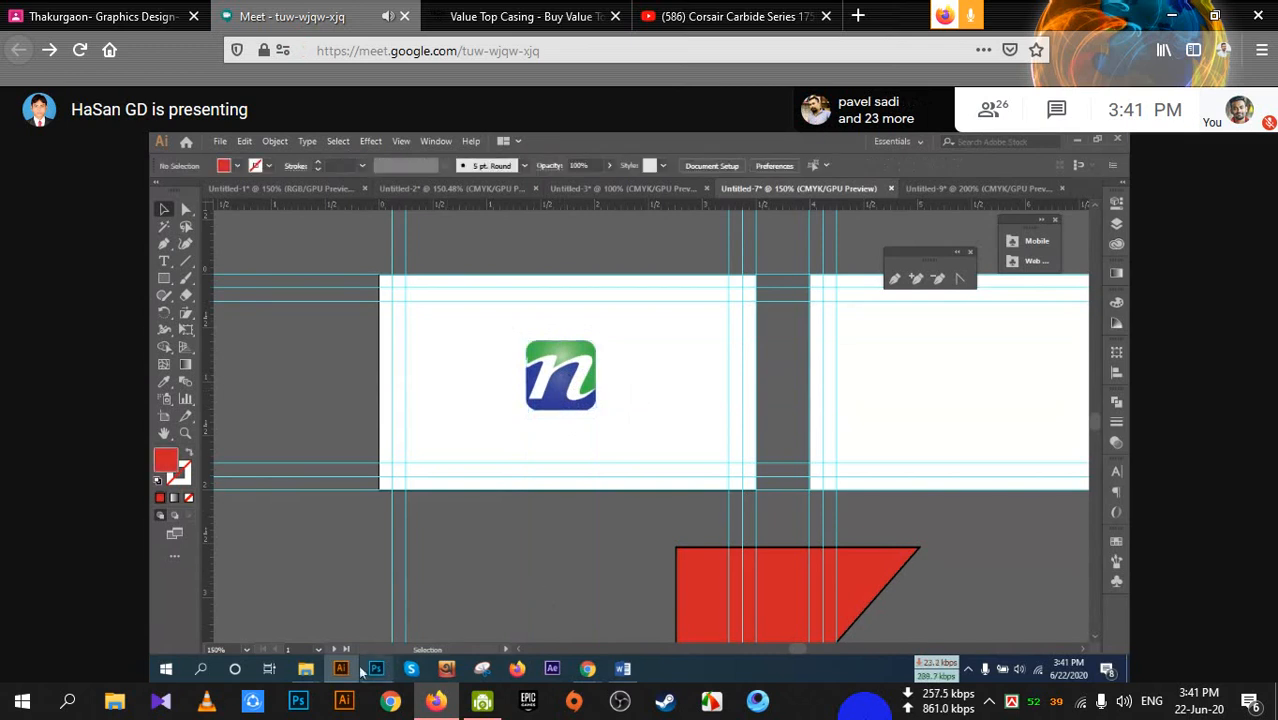
left_click(560, 378)
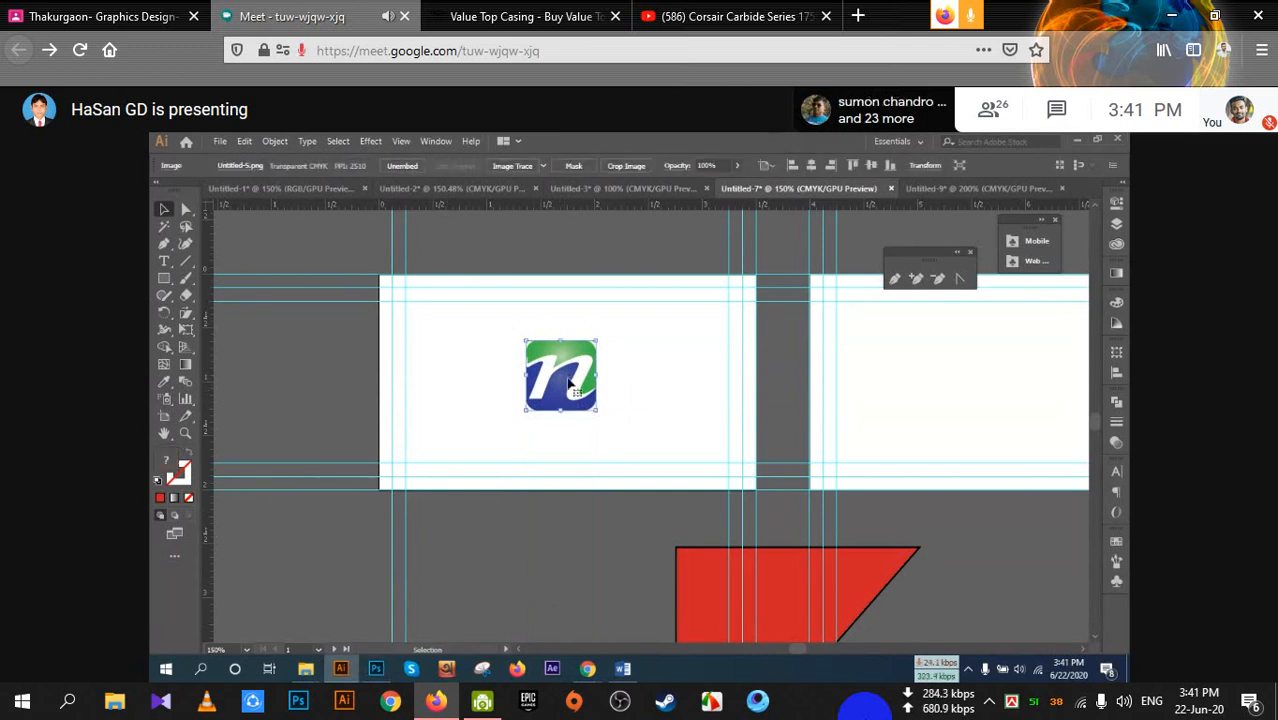
left_click(539, 532)
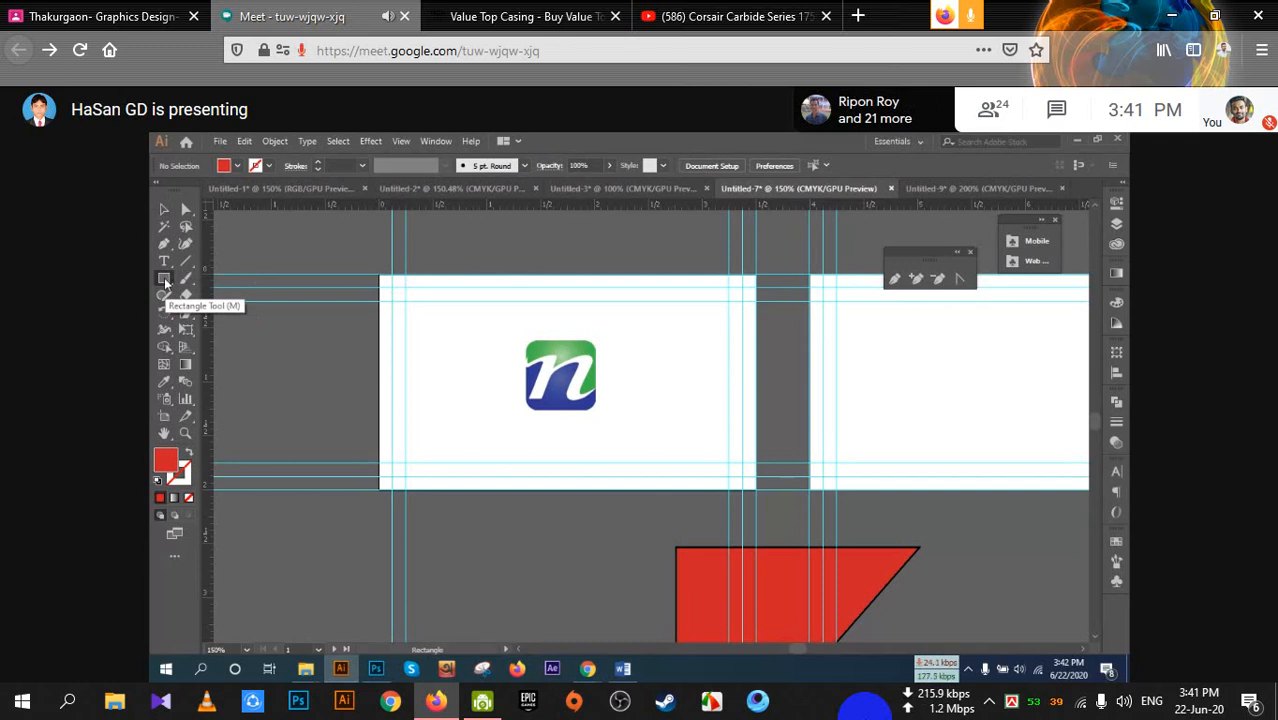
left_click(164, 208)
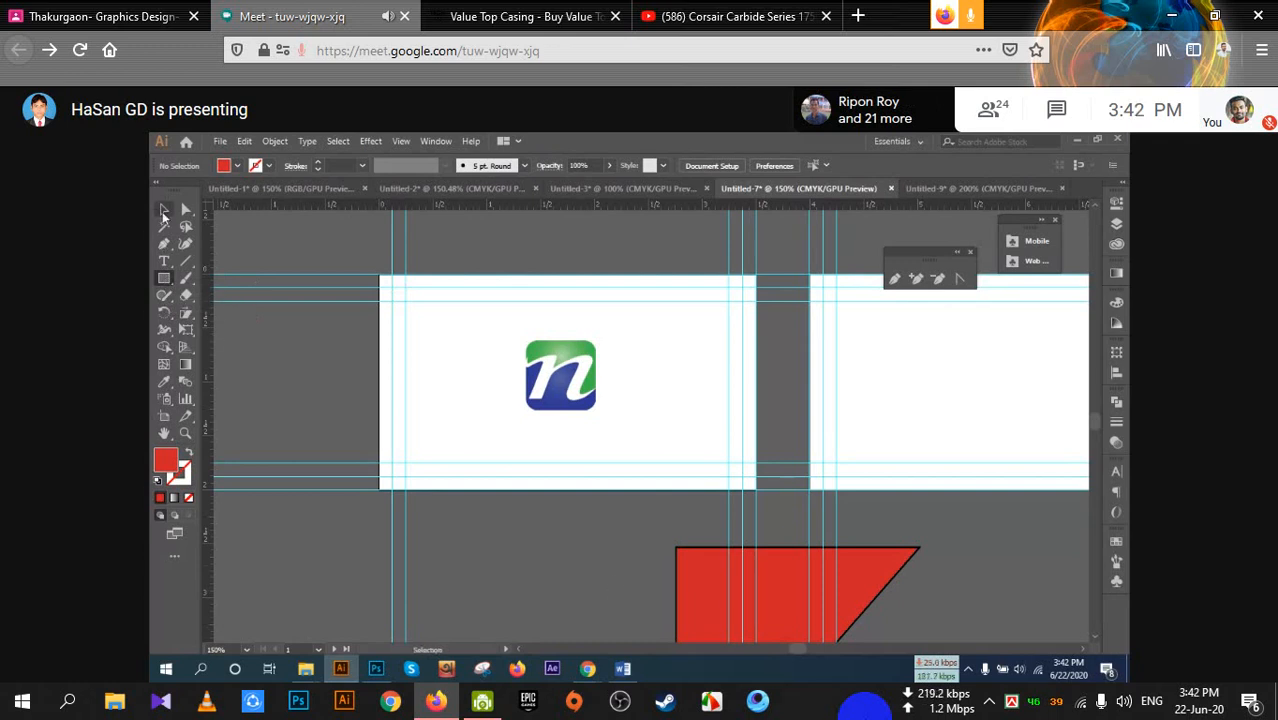
left_click(756, 636)
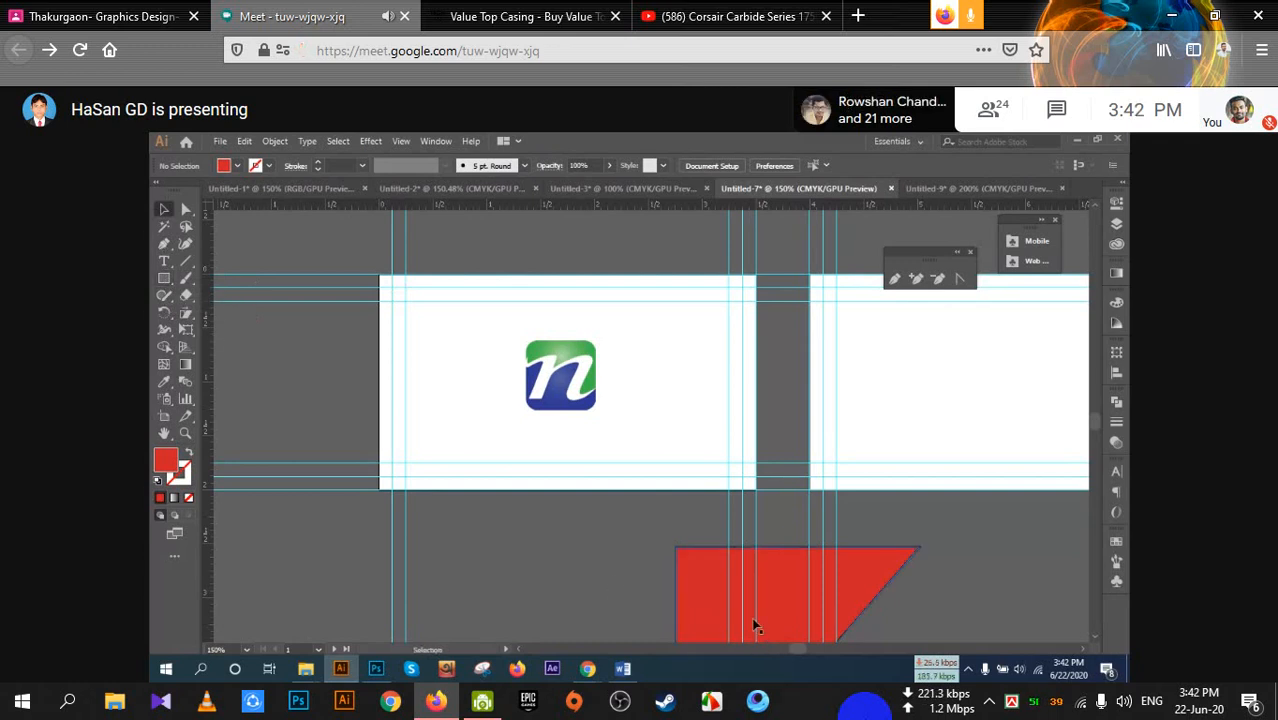
scroll(690, 575, "down", 1)
scroll(689, 569, "down", 1)
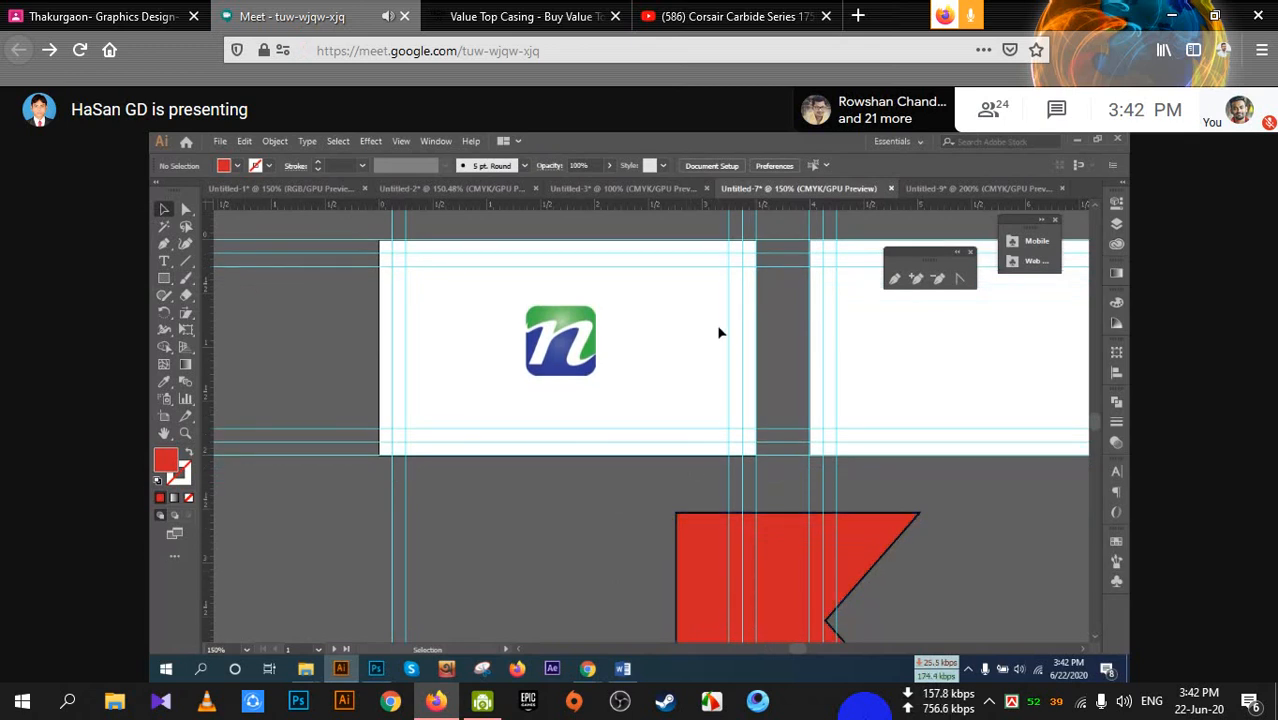
left_click(572, 376)
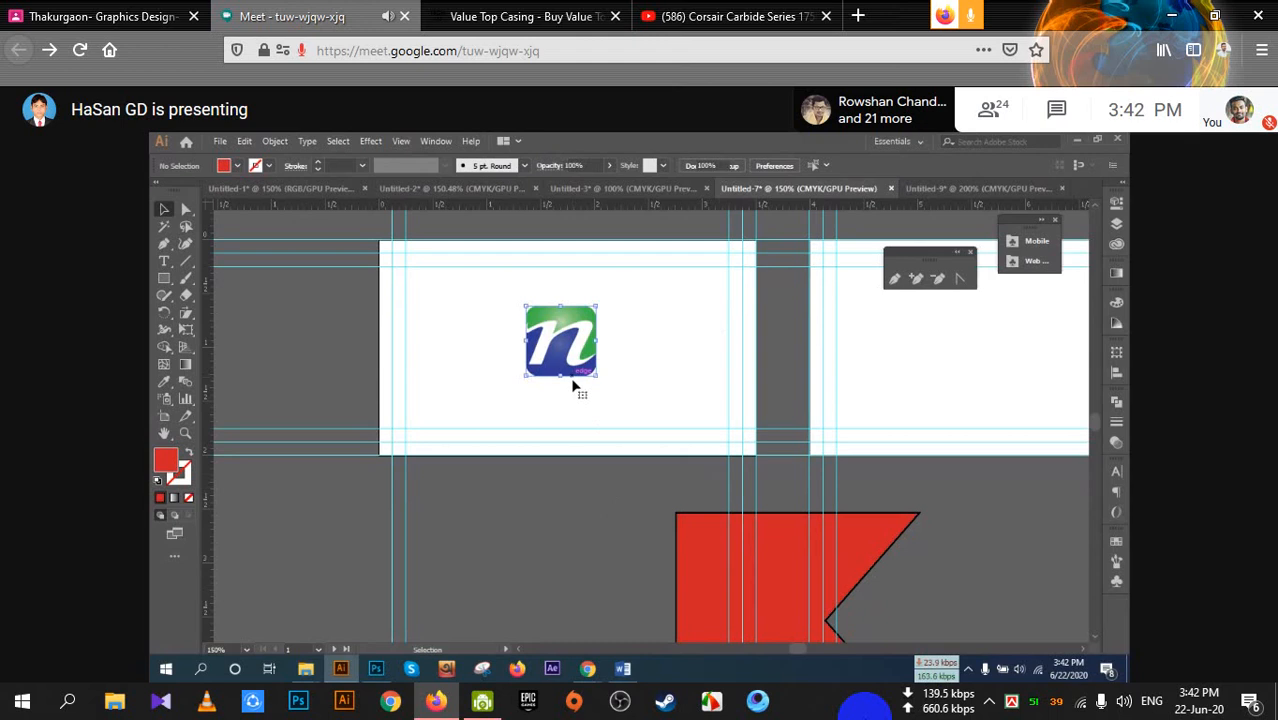
left_click(586, 412)
left_click(566, 366)
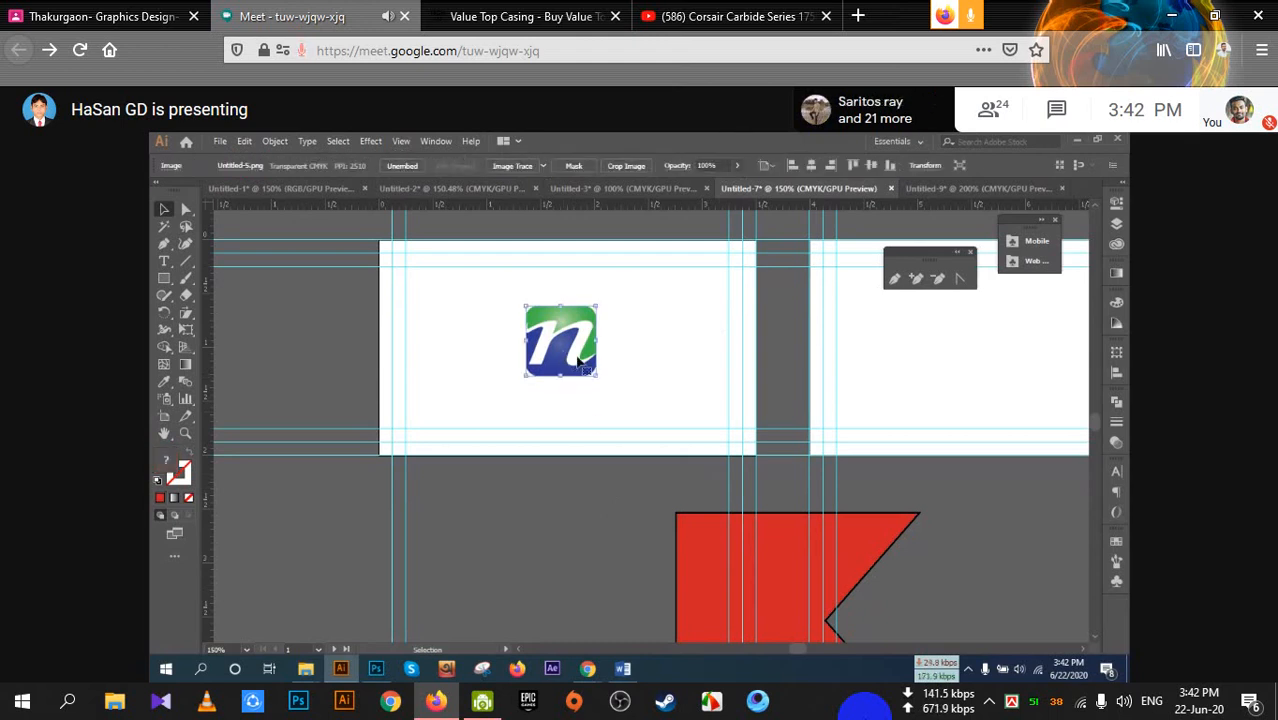
left_click(581, 528)
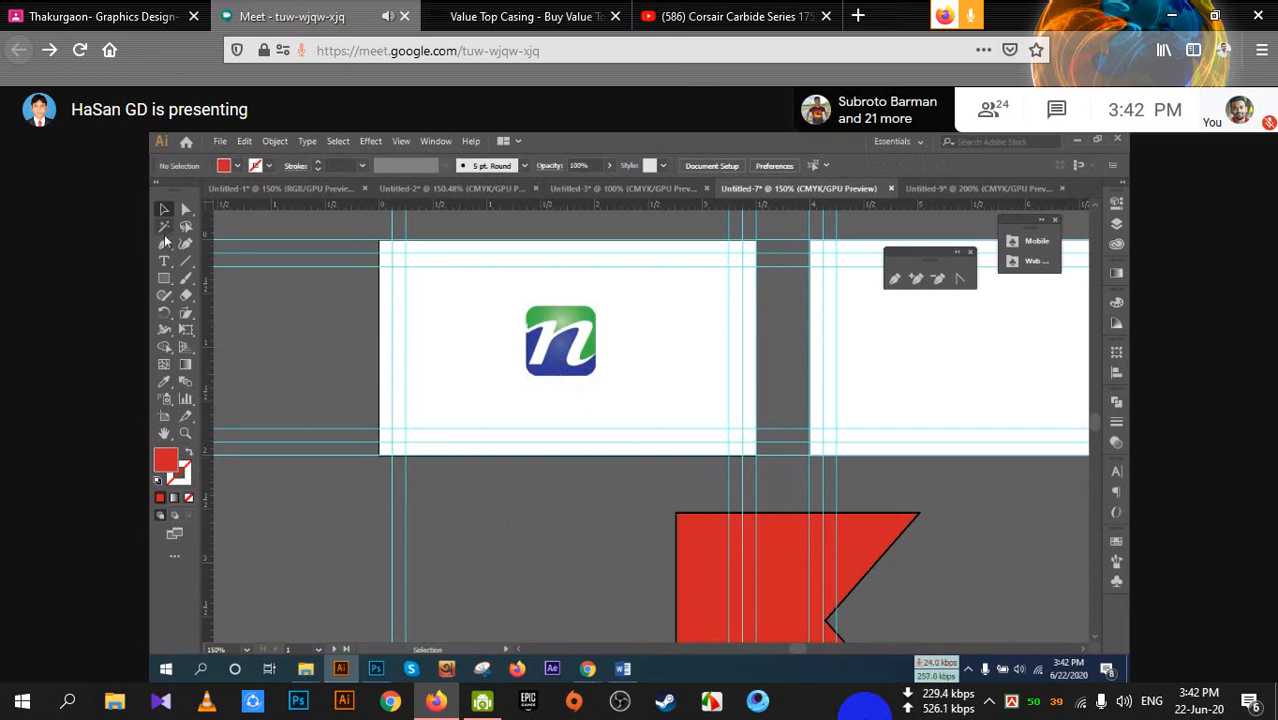
Draw a rectangle covering the whole first artboard and send it behind the logo
left_click(165, 279)
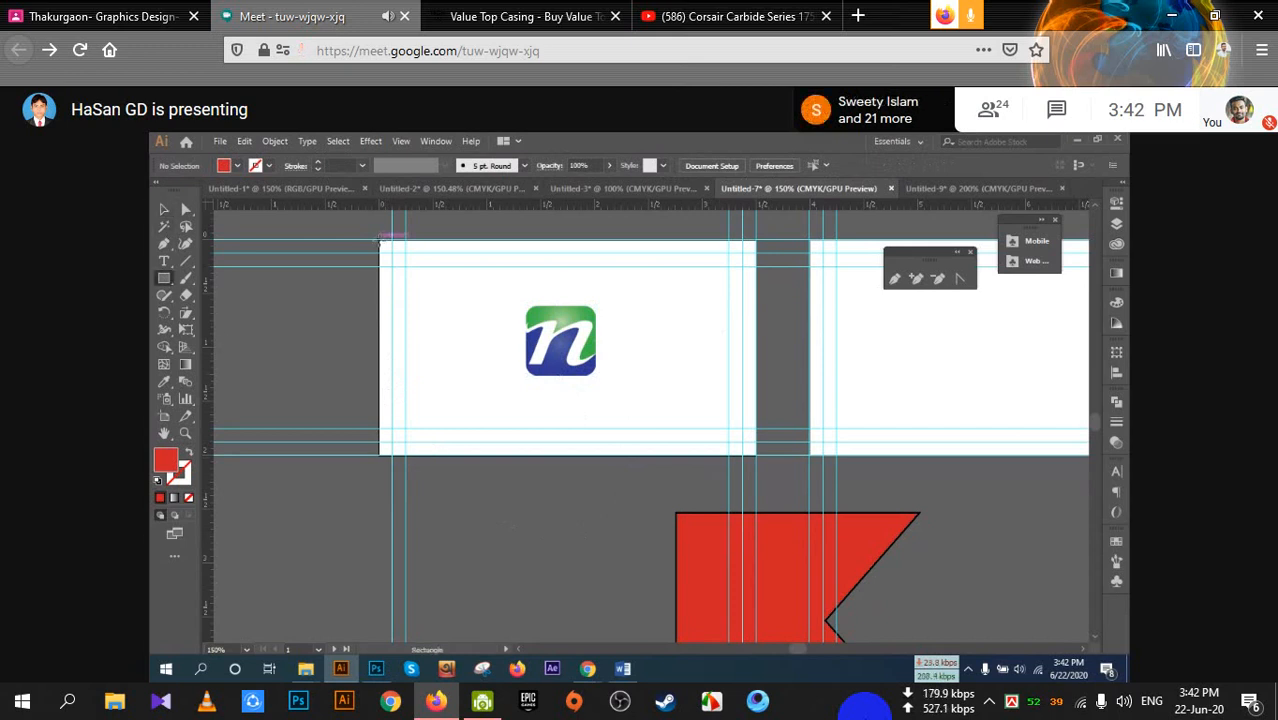
left_click_drag(379, 241, 755, 455)
right_click(651, 358)
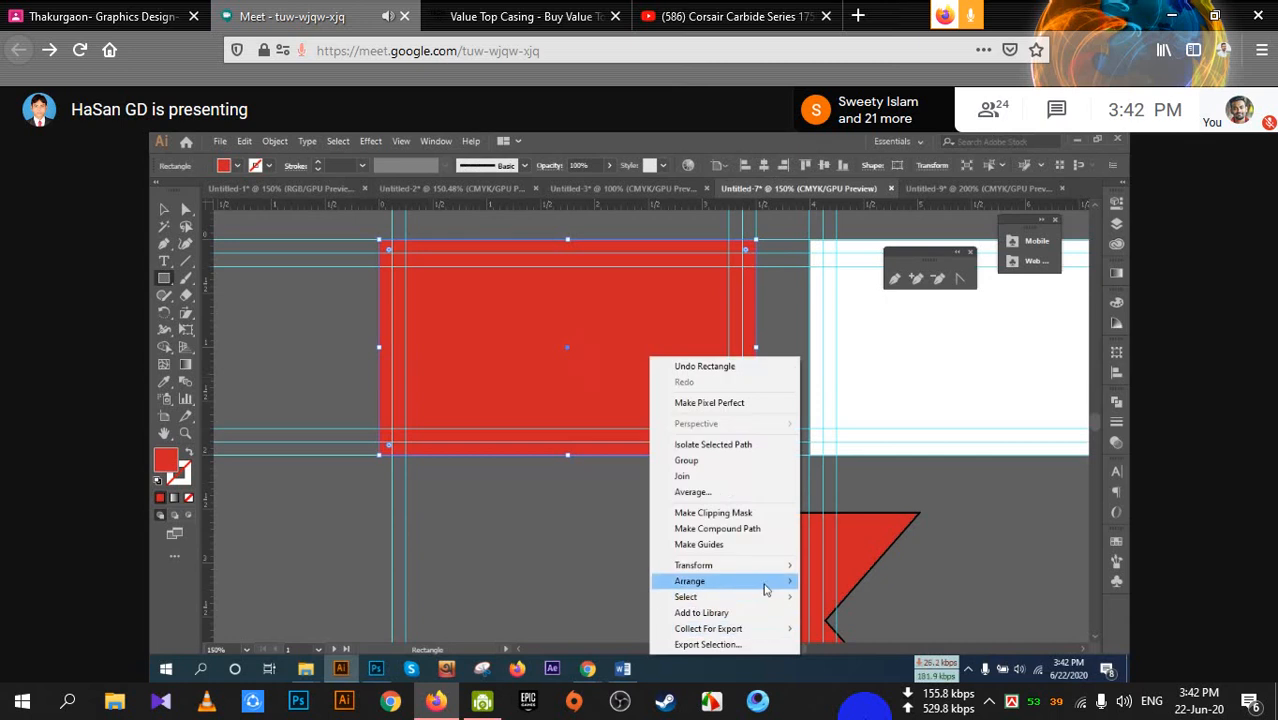
mouse_move(765, 590)
left_click(860, 625)
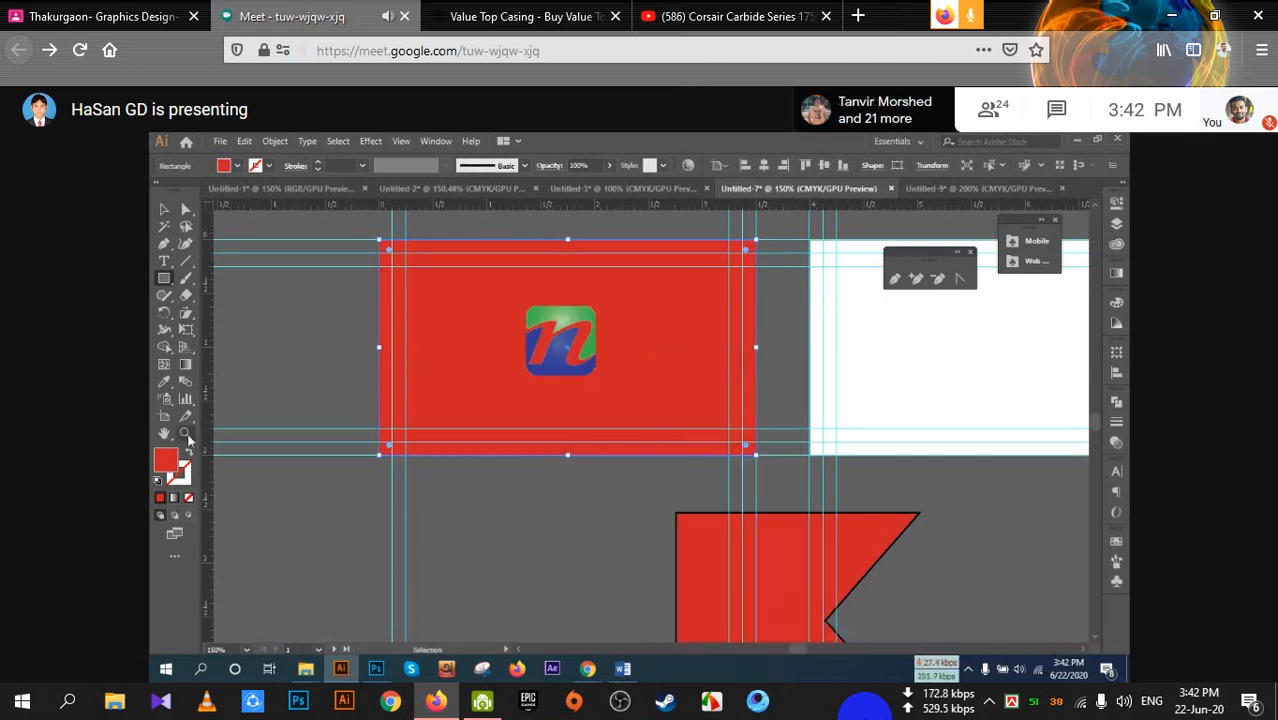
Fill the background rectangle on the first artboard with light gray CCCCCC and deselect it
double_click(166, 460)
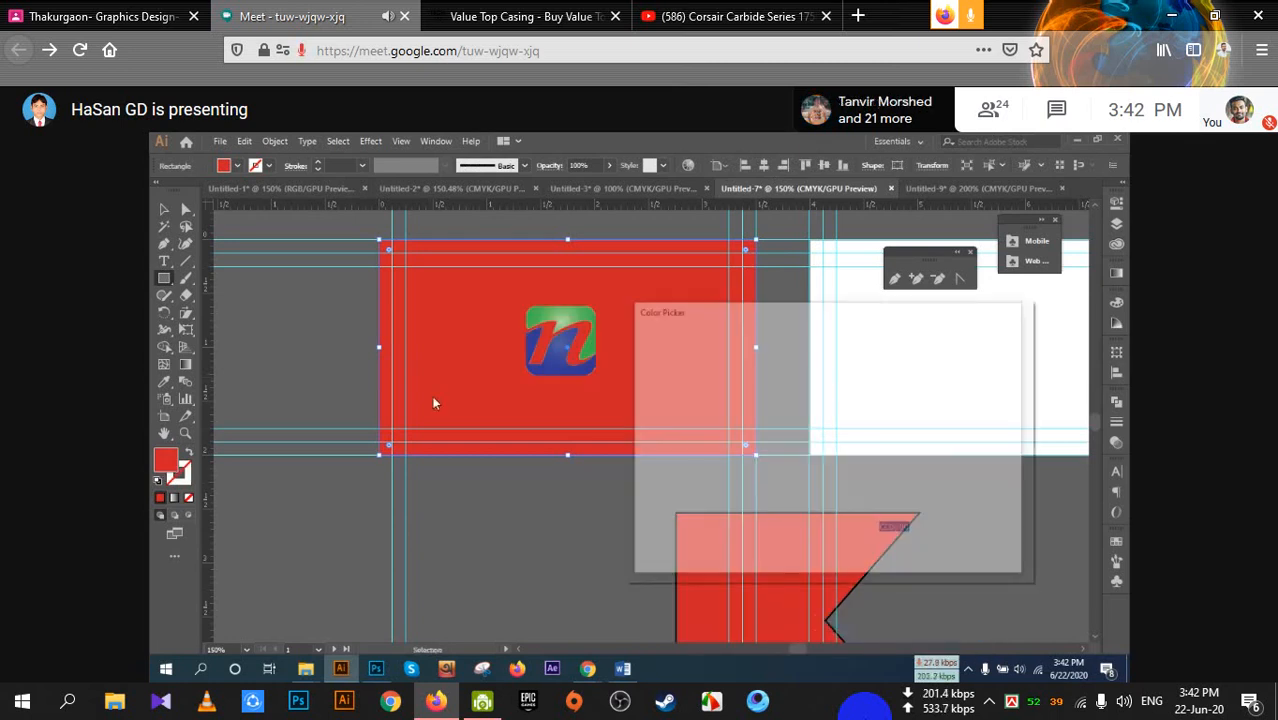
left_click(679, 446)
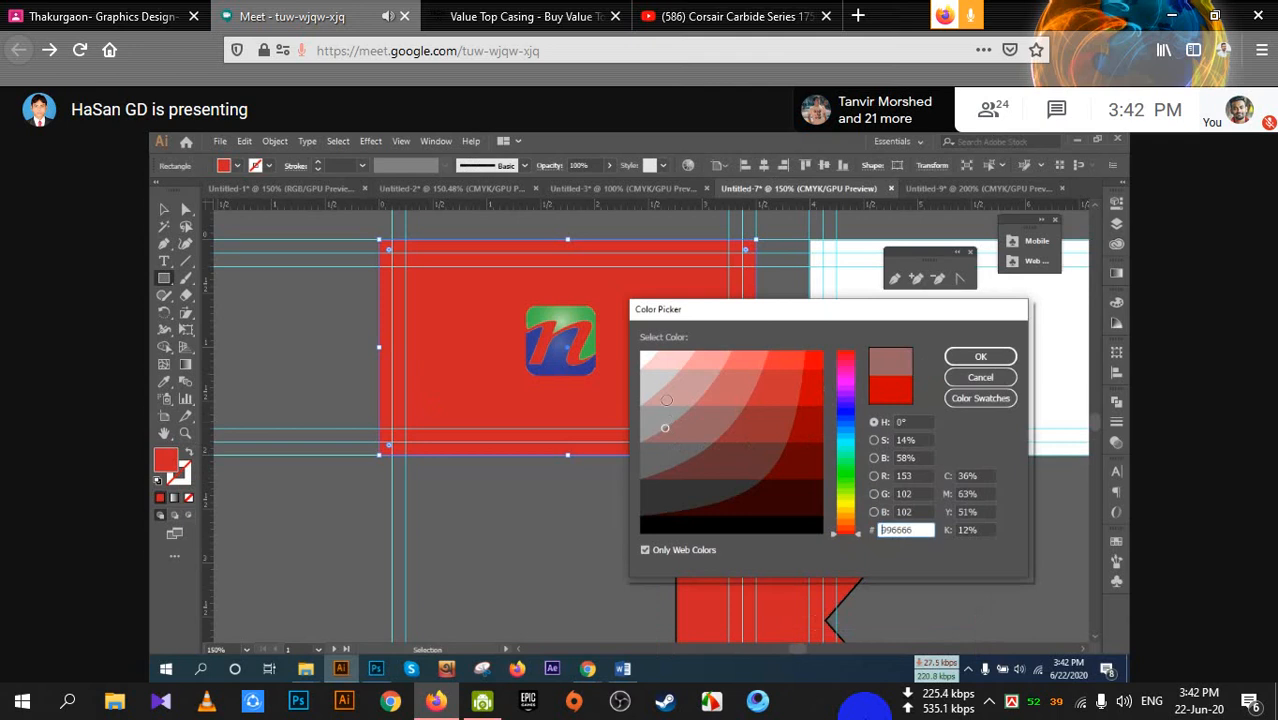
left_click(661, 387)
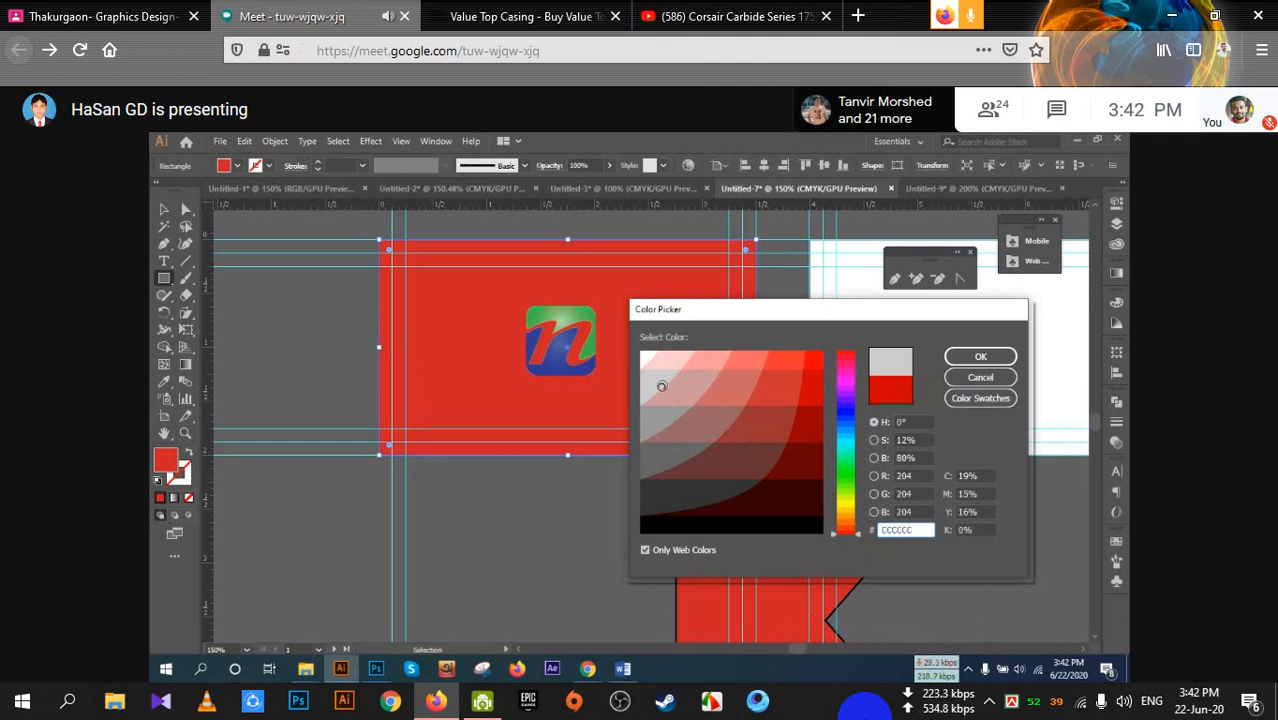
left_click(980, 357)
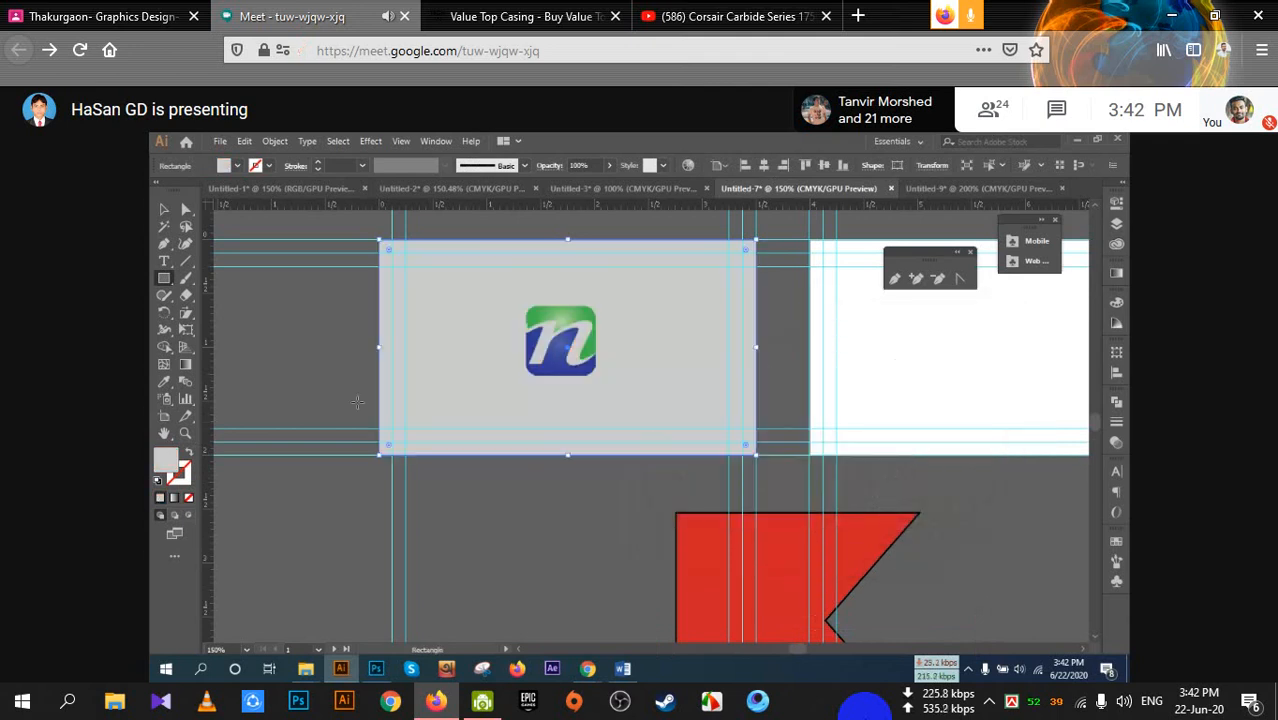
left_click(164, 209)
left_click(615, 538)
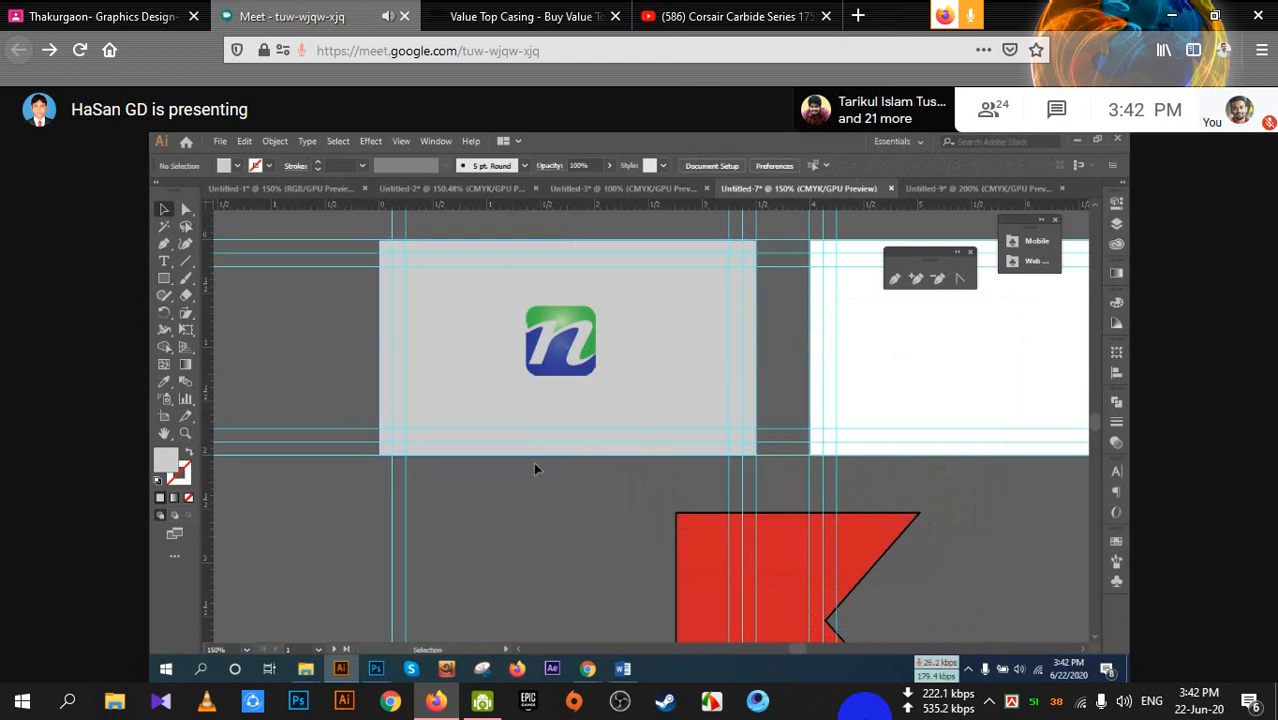
Lock the gray background rectangle in place
key("a")
left_click(677, 404)
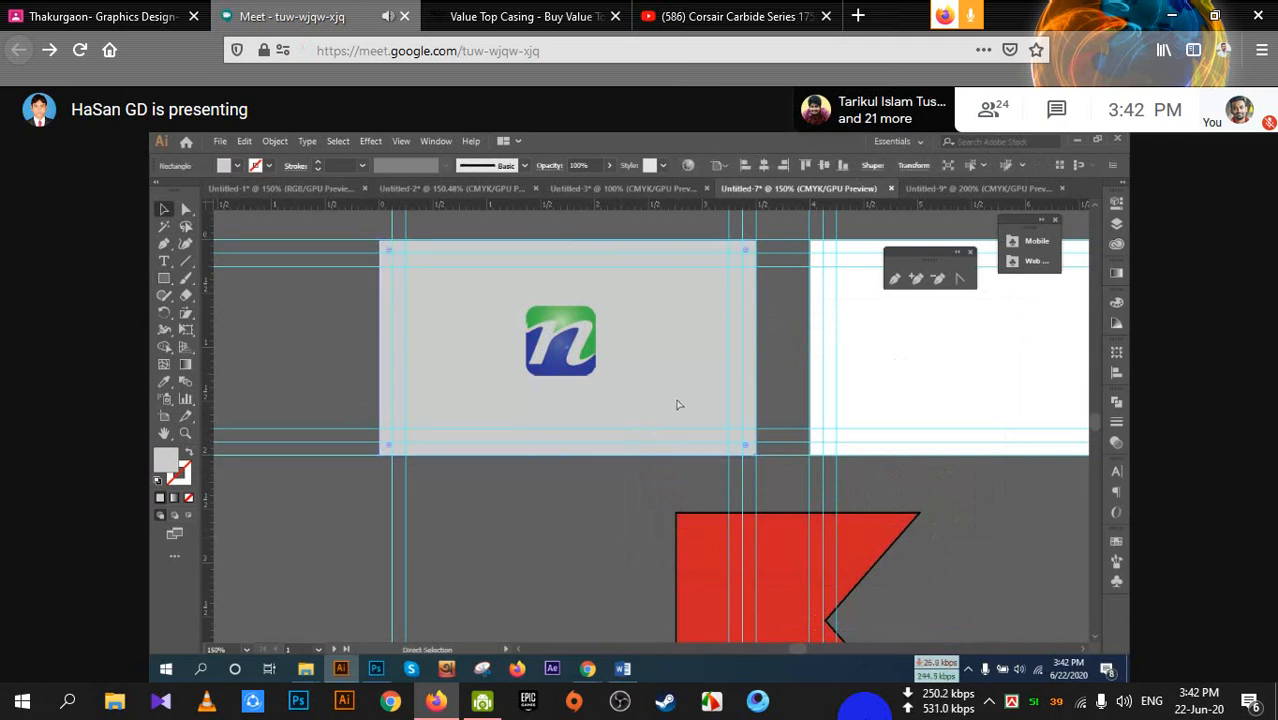
key("ctrl+2")
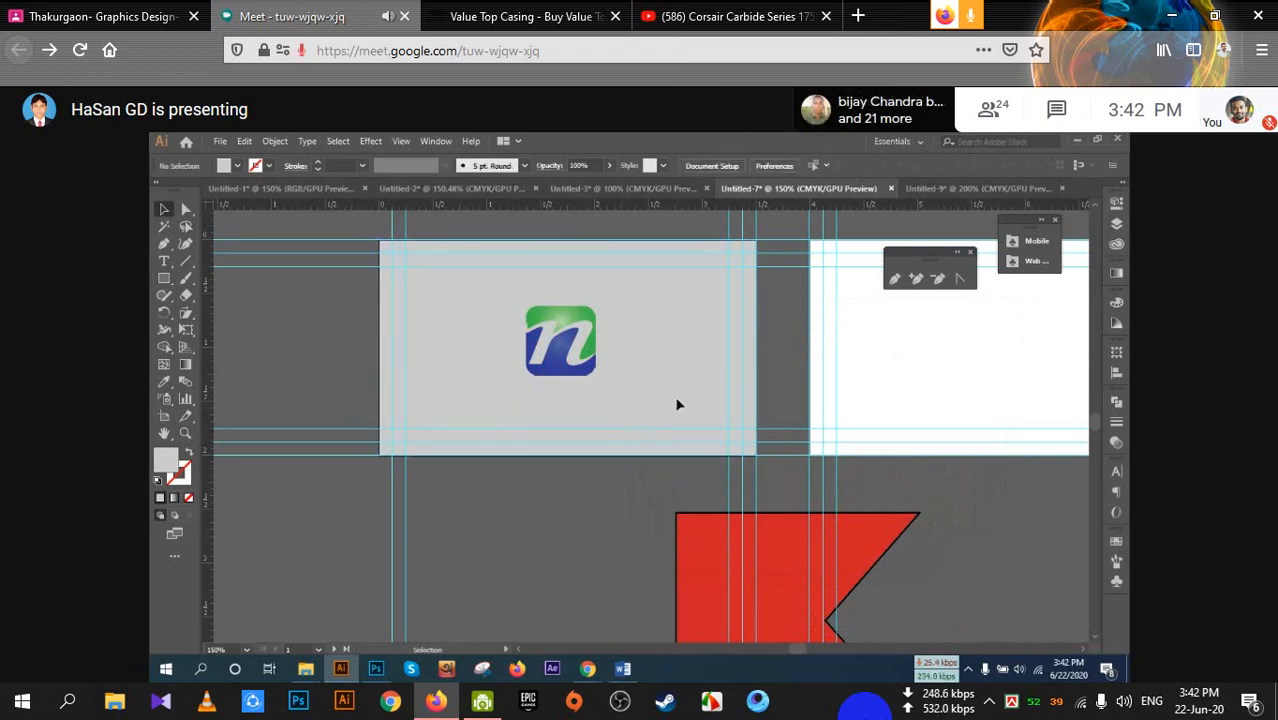
Draw a full-height rectangle over the left third of the first artboard and align its top edge with the artboard's top edge
scroll(575, 403, "up", 1)
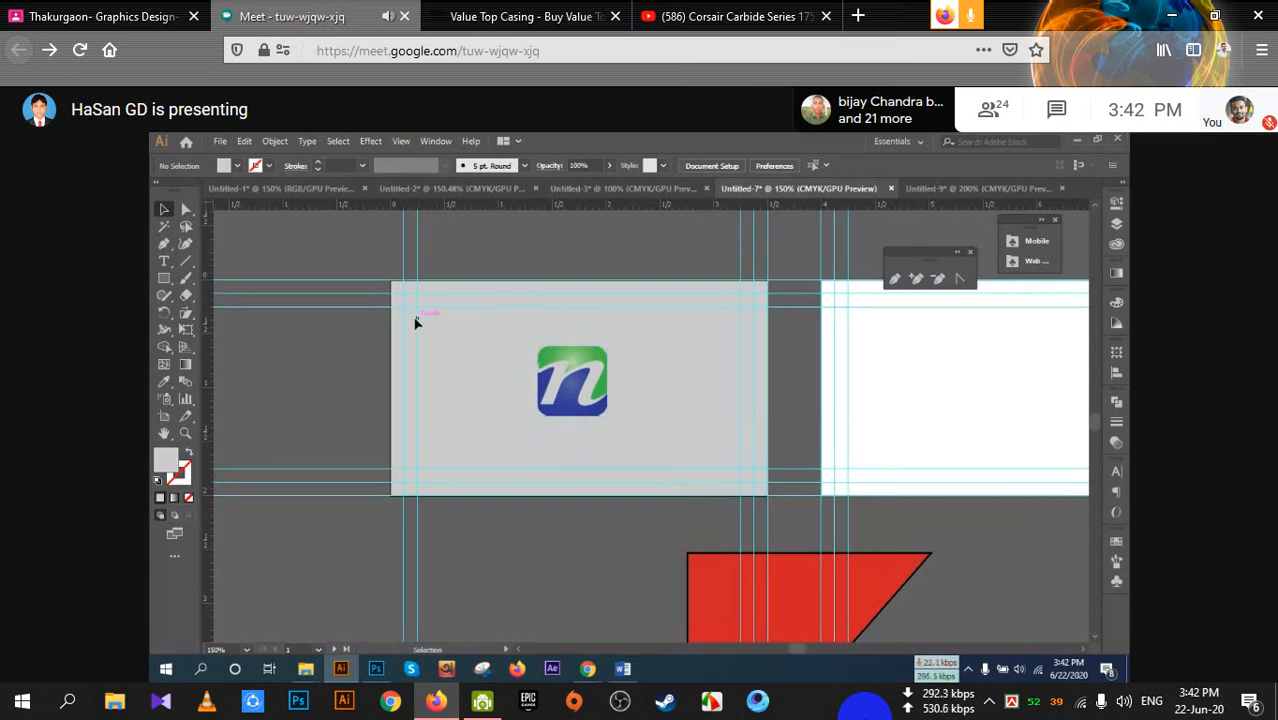
scroll(416, 330, "down", 2)
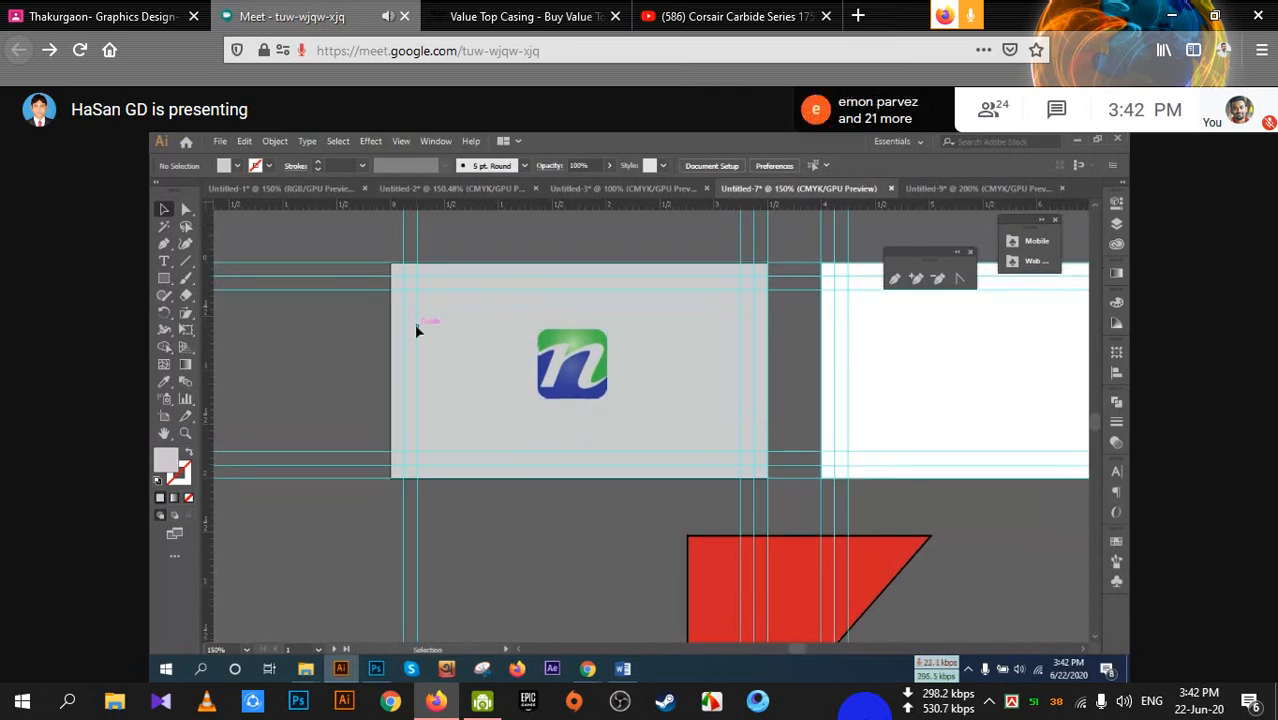
left_click(163, 279)
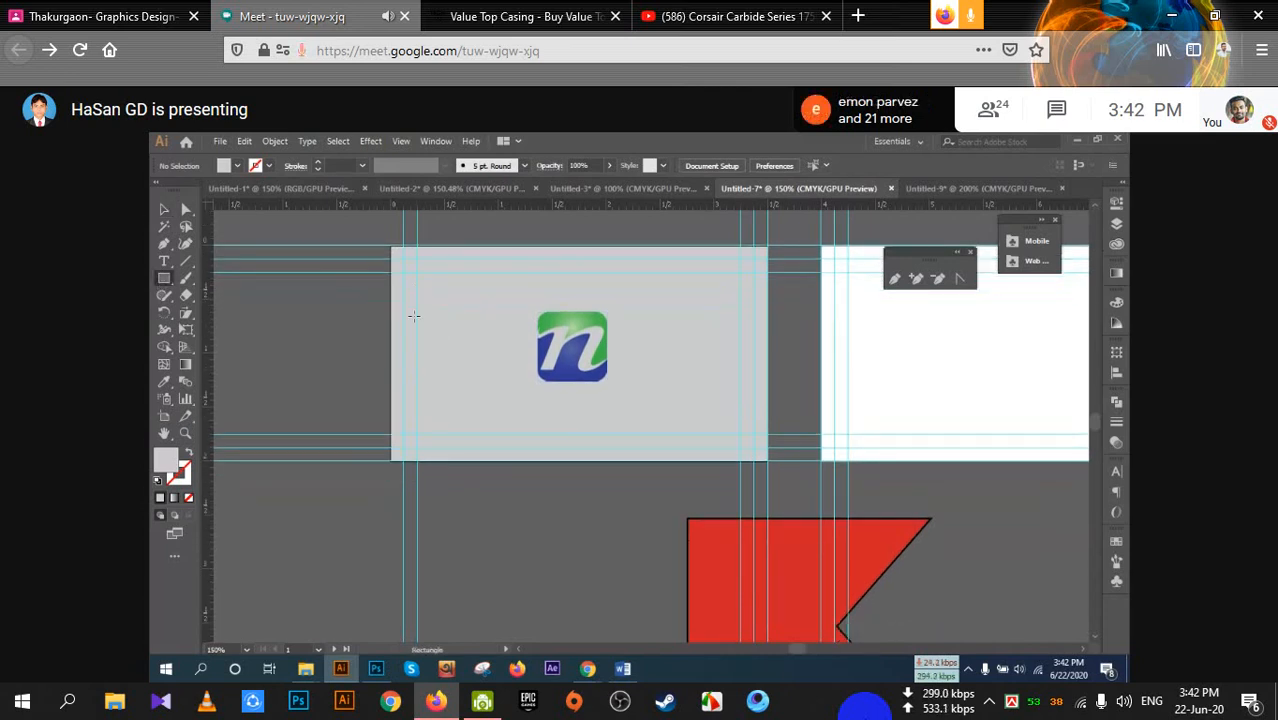
left_click_drag(391, 242, 514, 458)
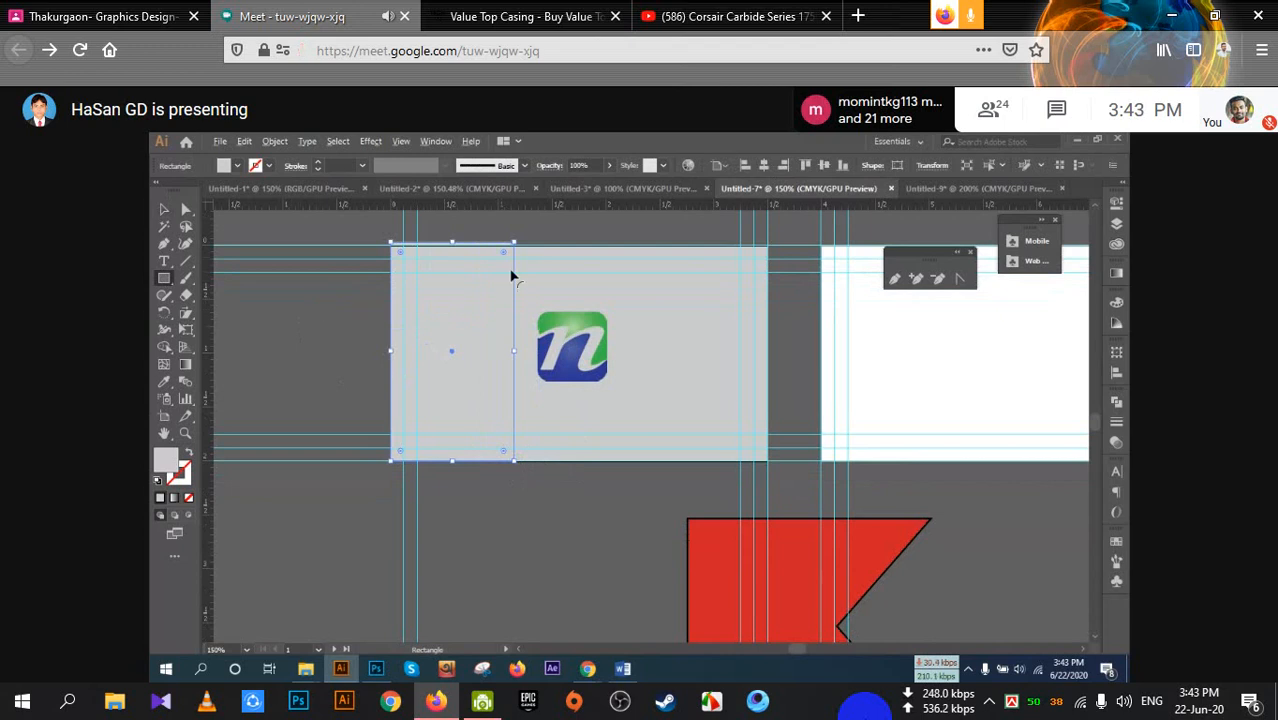
scroll(513, 274, "up", 2)
scroll(521, 301, "up", 1)
left_click_drag(474, 288, 613, 454)
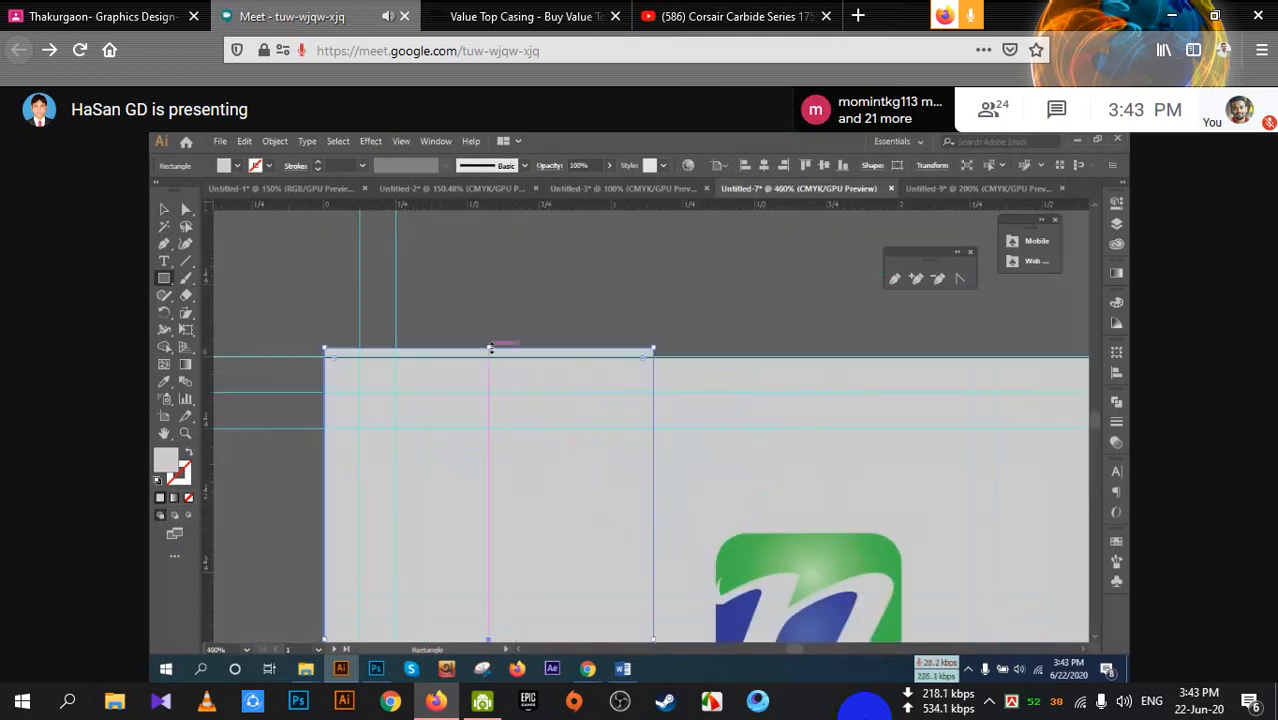
left_click_drag(489, 349, 491, 358)
scroll(517, 384, "down", 2)
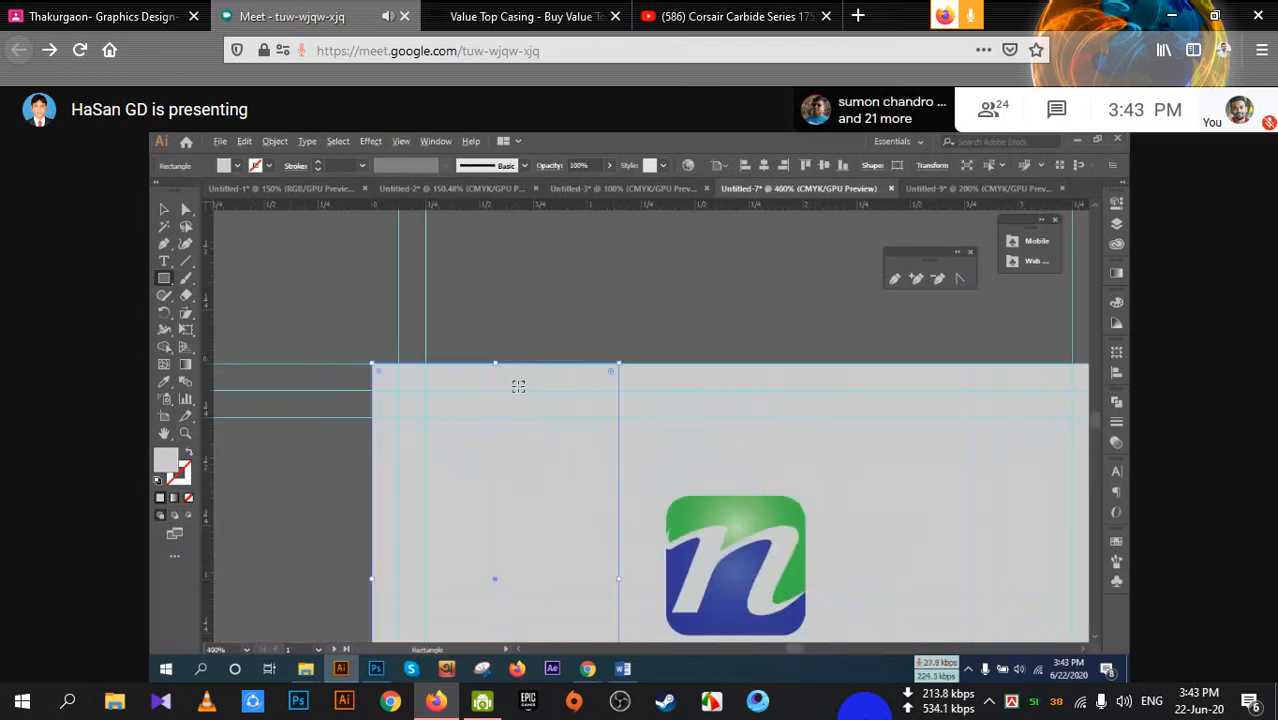
scroll(519, 395, "down", 3)
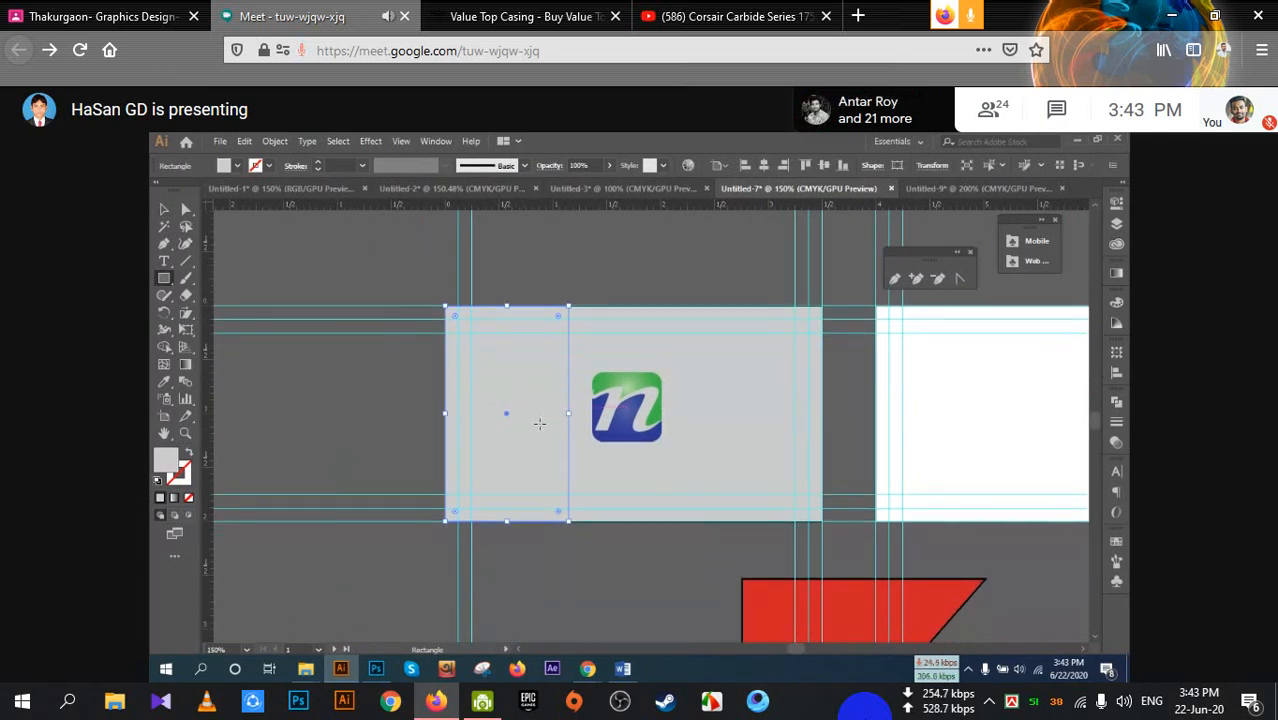
Fill the rectangle on the card's left side with the dark blue swatch and deselect it
left_click(237, 166)
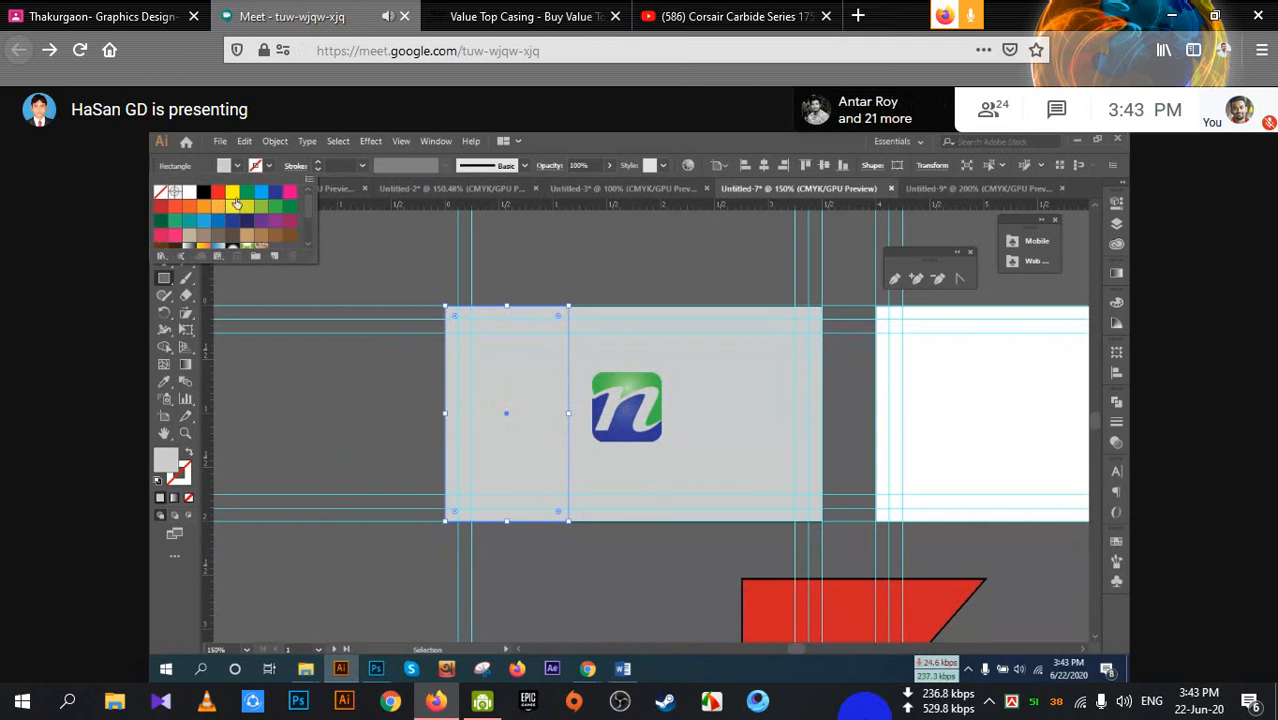
left_click(275, 202)
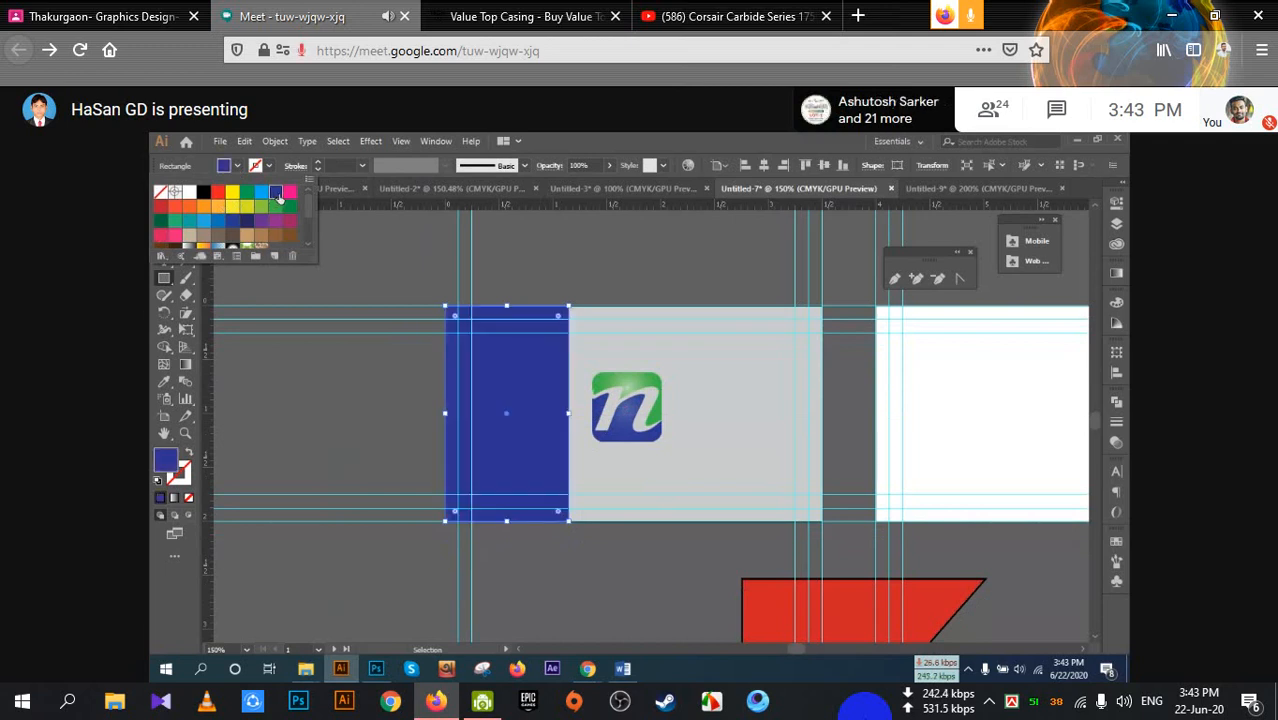
key("Escape")
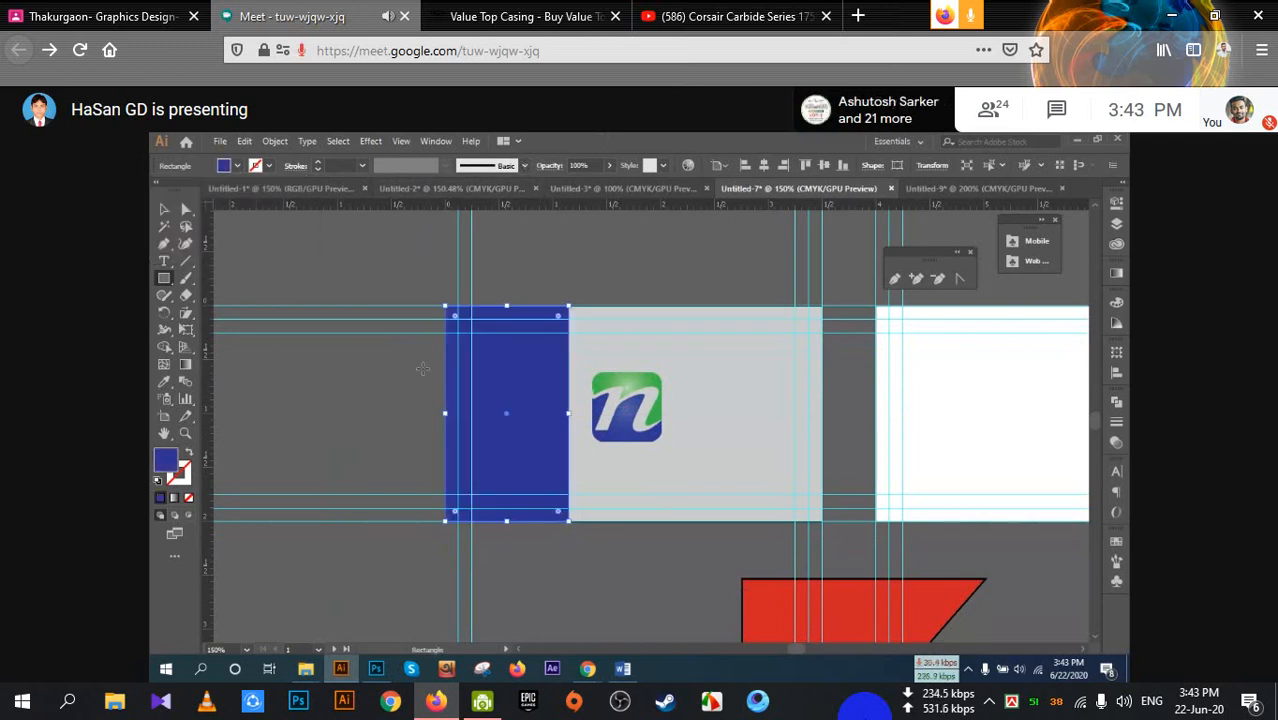
left_click(164, 209)
left_click(683, 277)
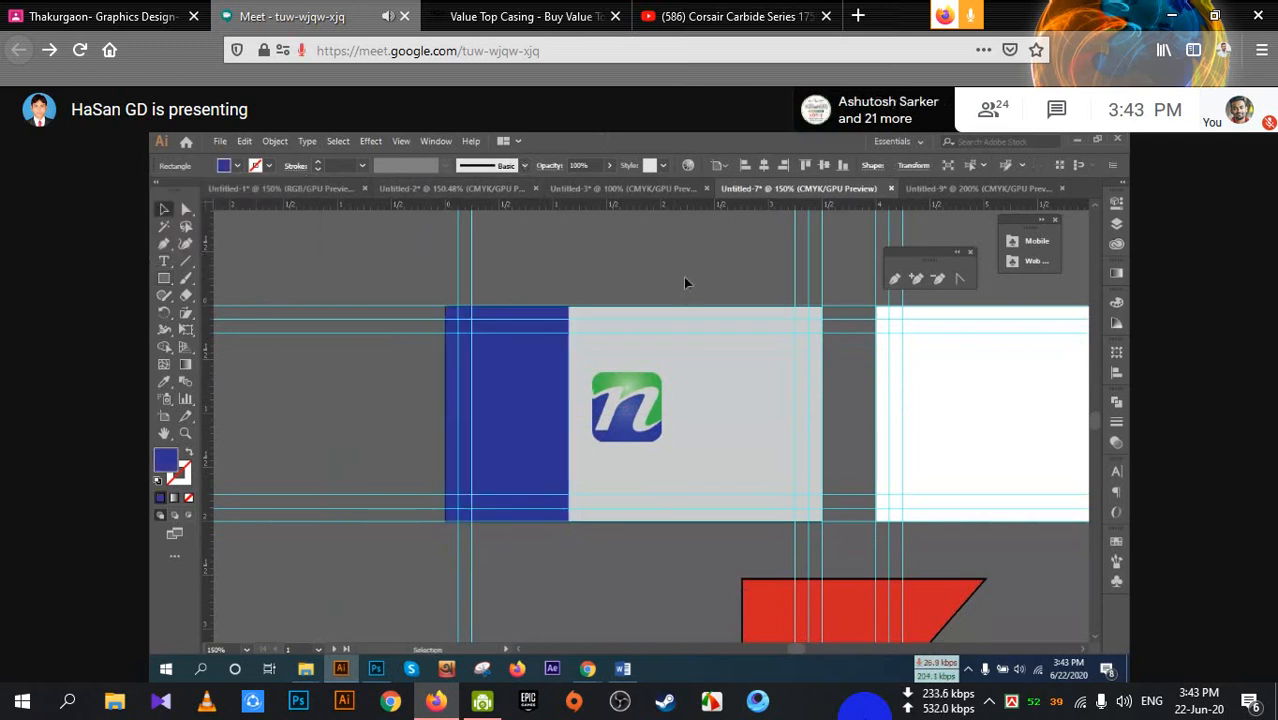
Narrow the blue rectangle from its right edge to about one quarter of the card's width
scroll(554, 419, "up", 1)
left_click(547, 417)
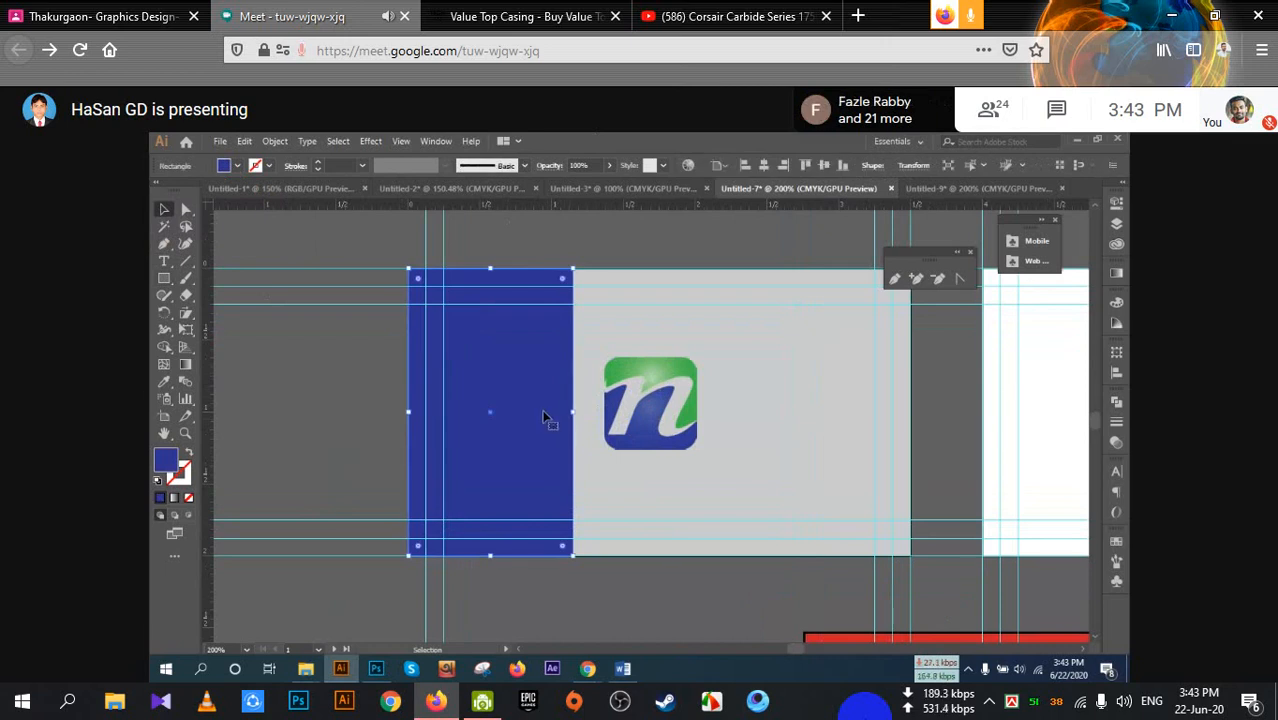
left_click_drag(572, 412, 541, 409)
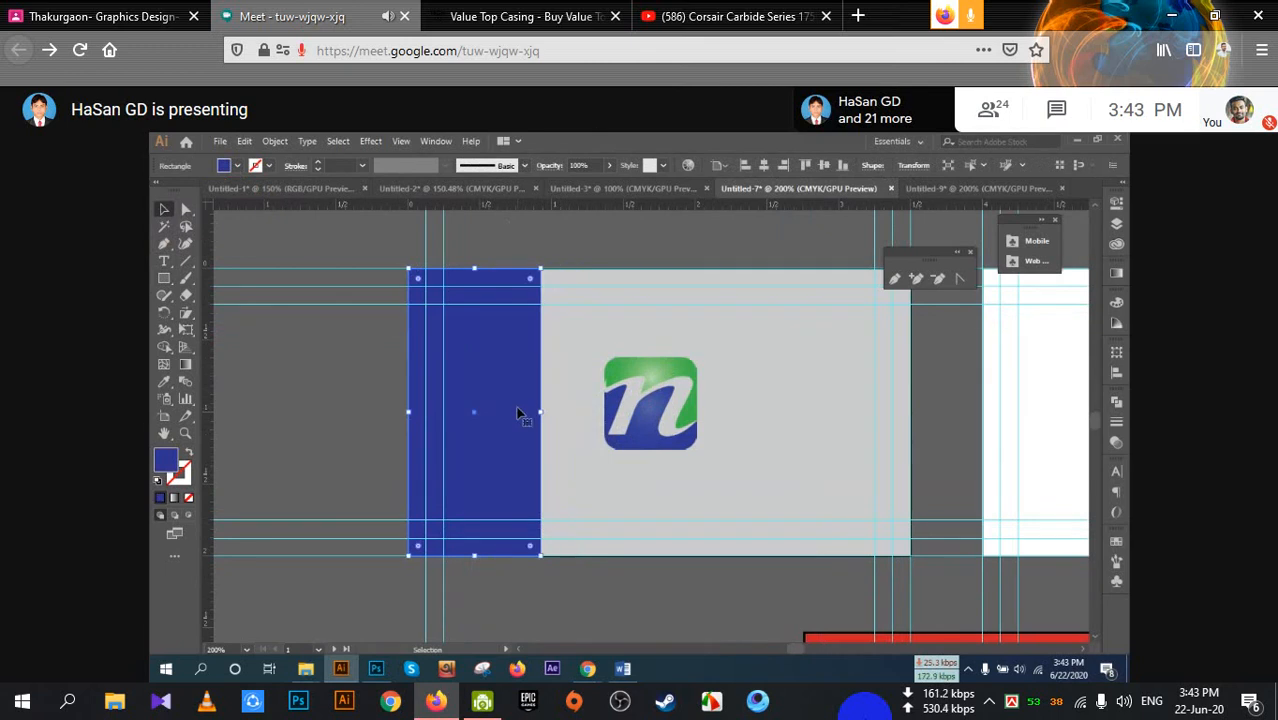
Place a slightly wider green copy behind the blue rectangle, leaving a narrow green strip along its right edge
key("a")
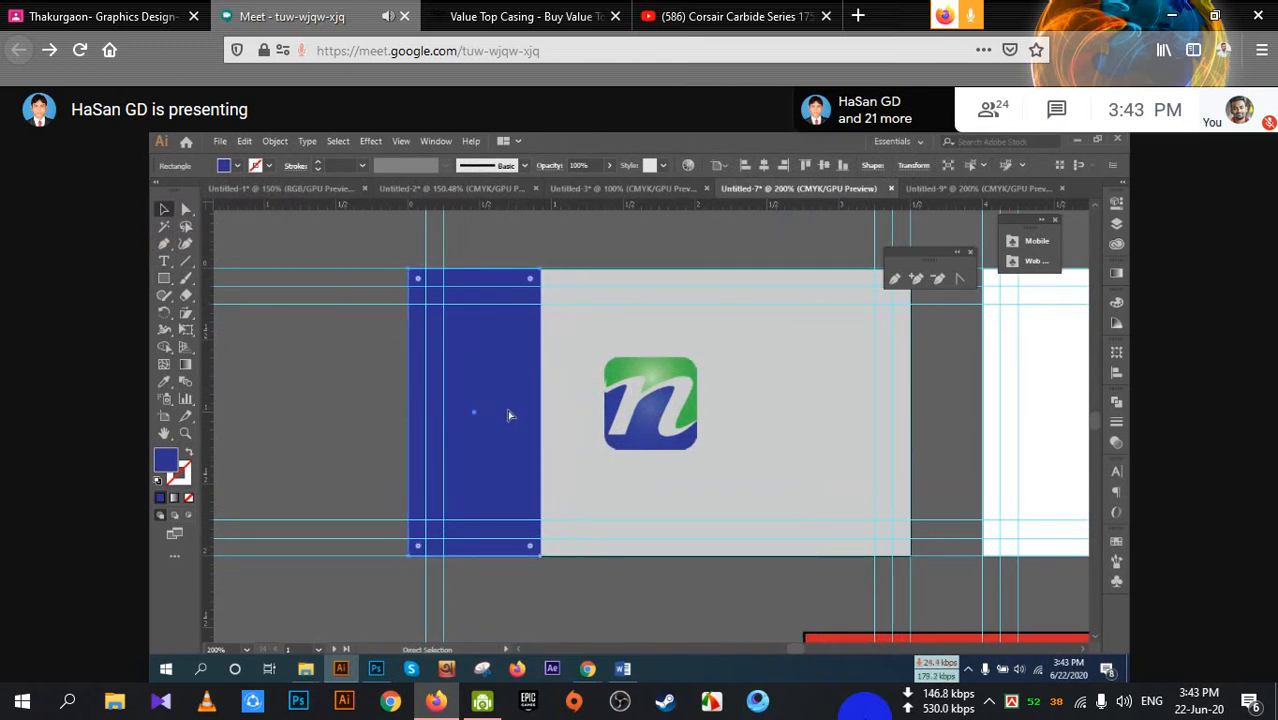
key("v")
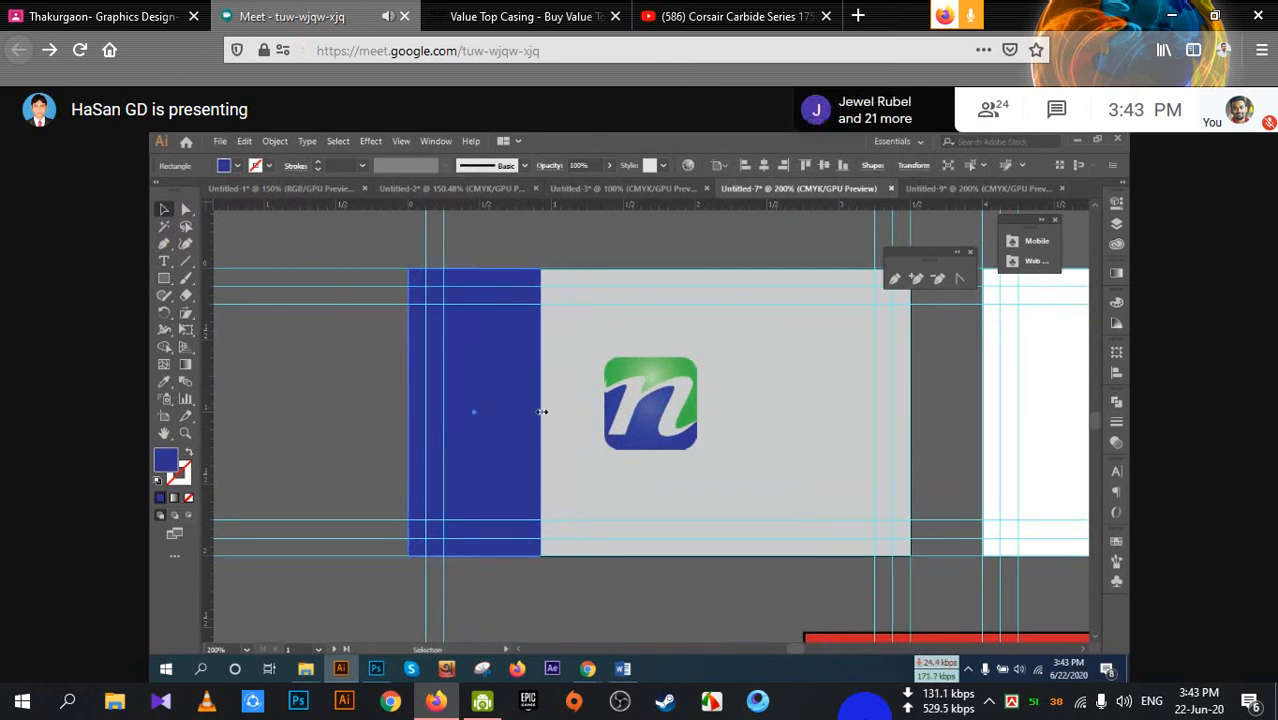
left_click_drag(541, 411, 555, 412)
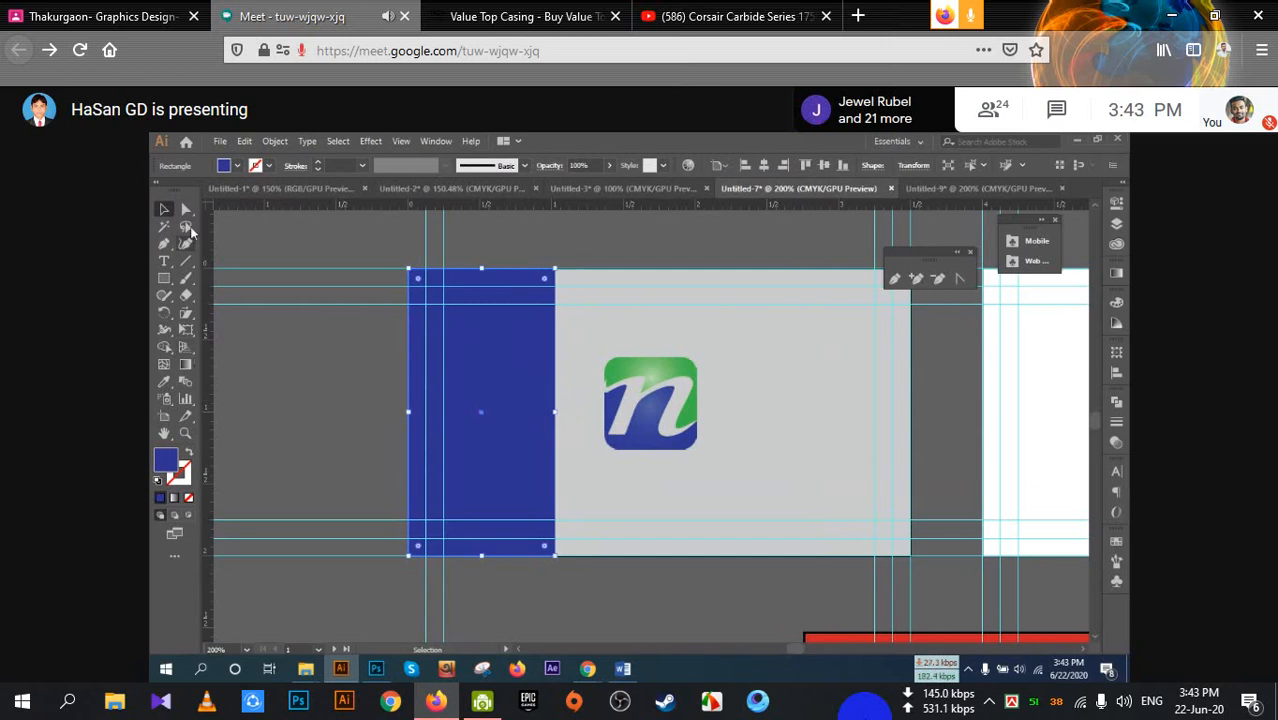
left_click(236, 166)
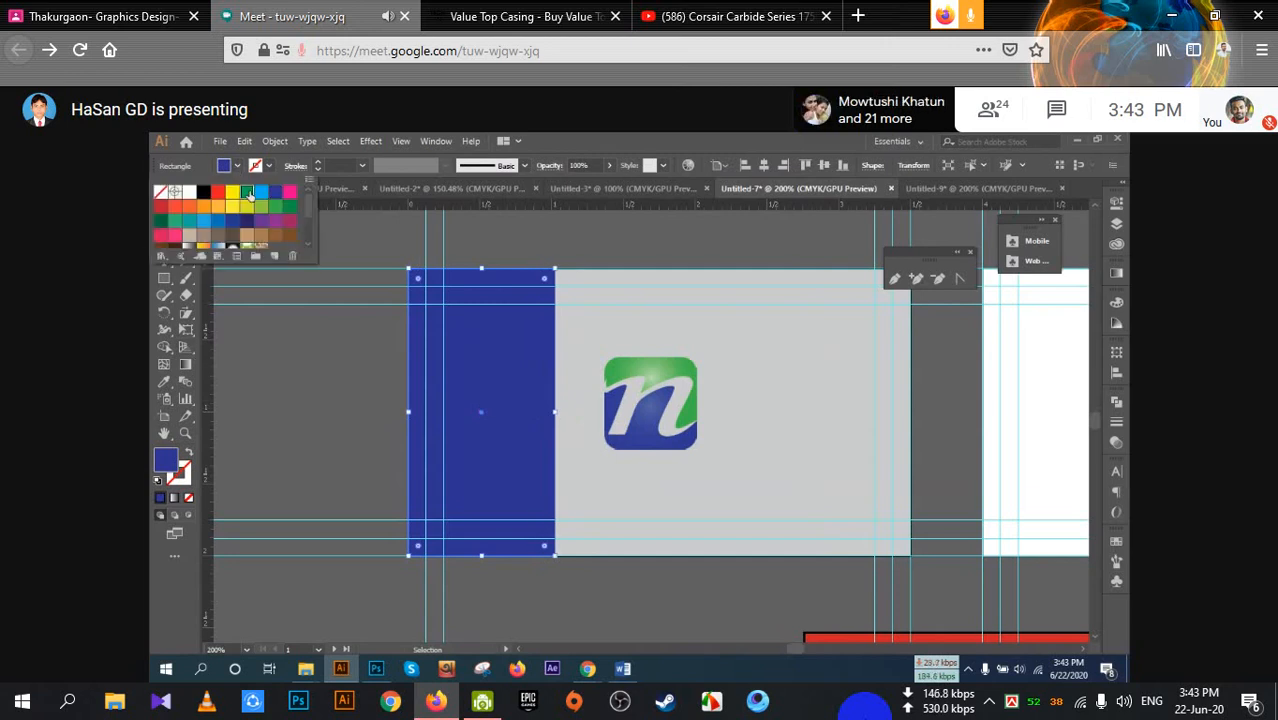
left_click(247, 192)
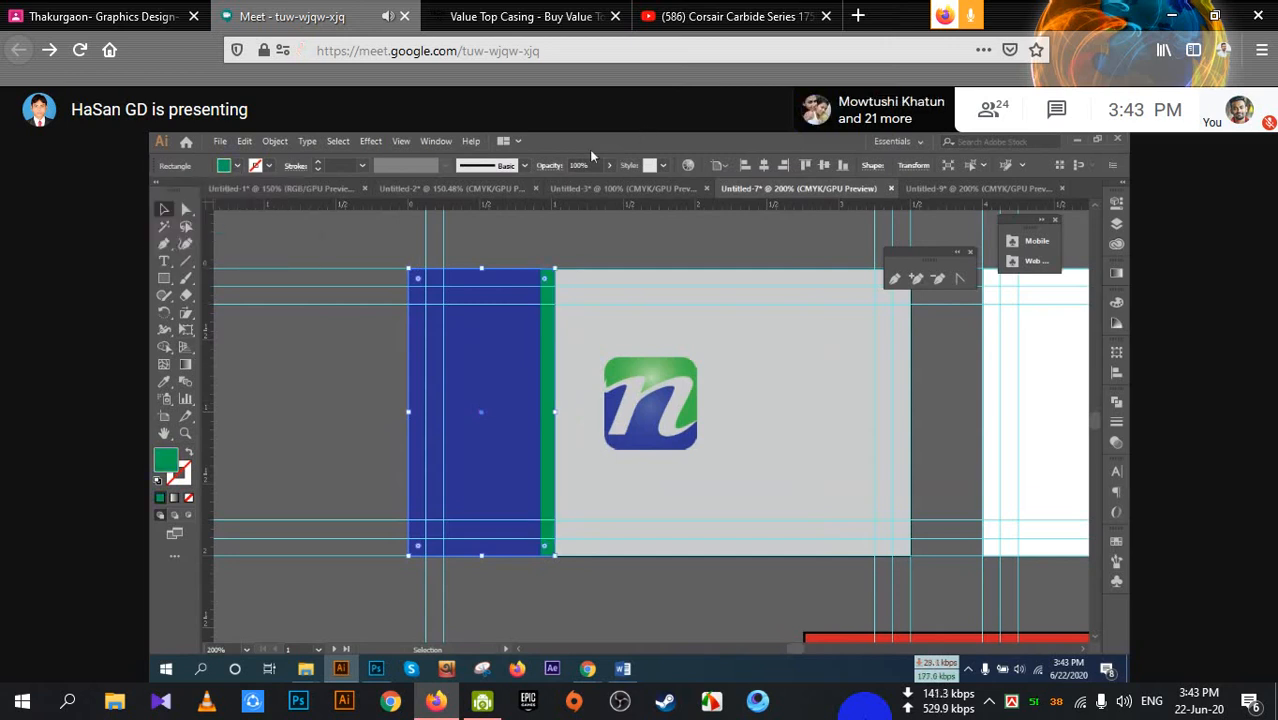
left_click(287, 243)
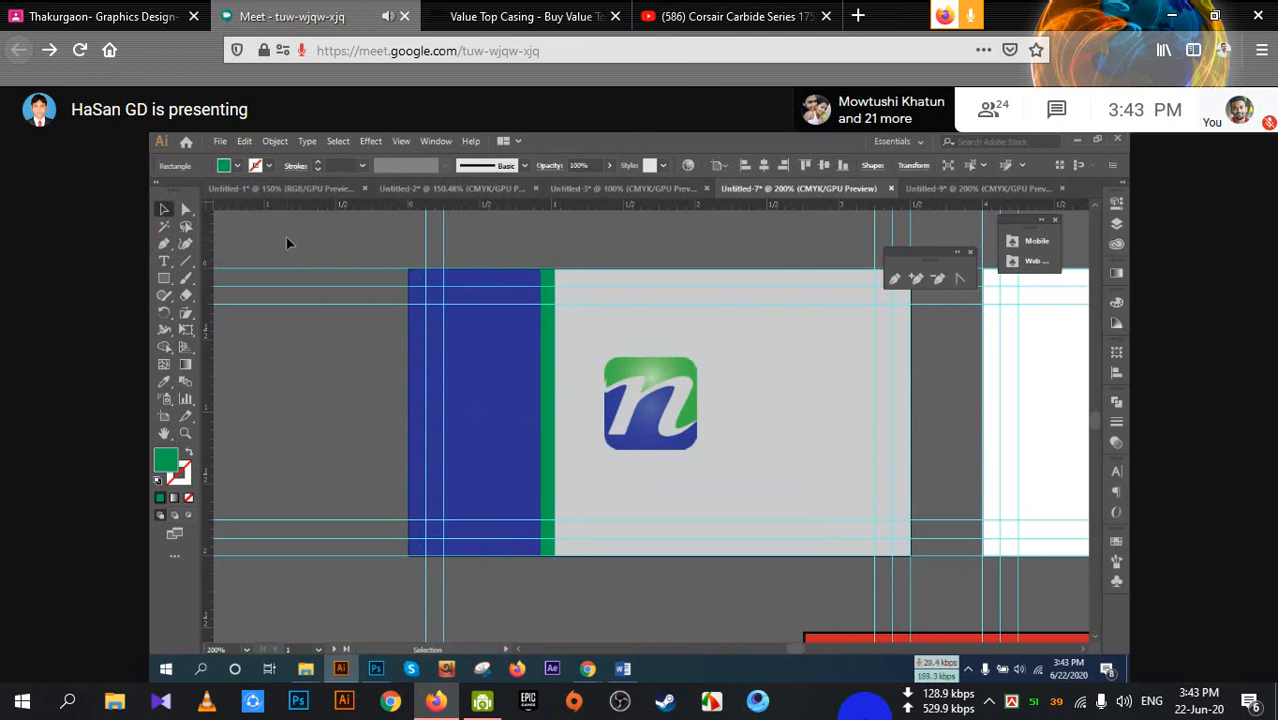
Move the logo right, toward the middle of the card's gray area, and deselect it
scroll(513, 560, "up", 1)
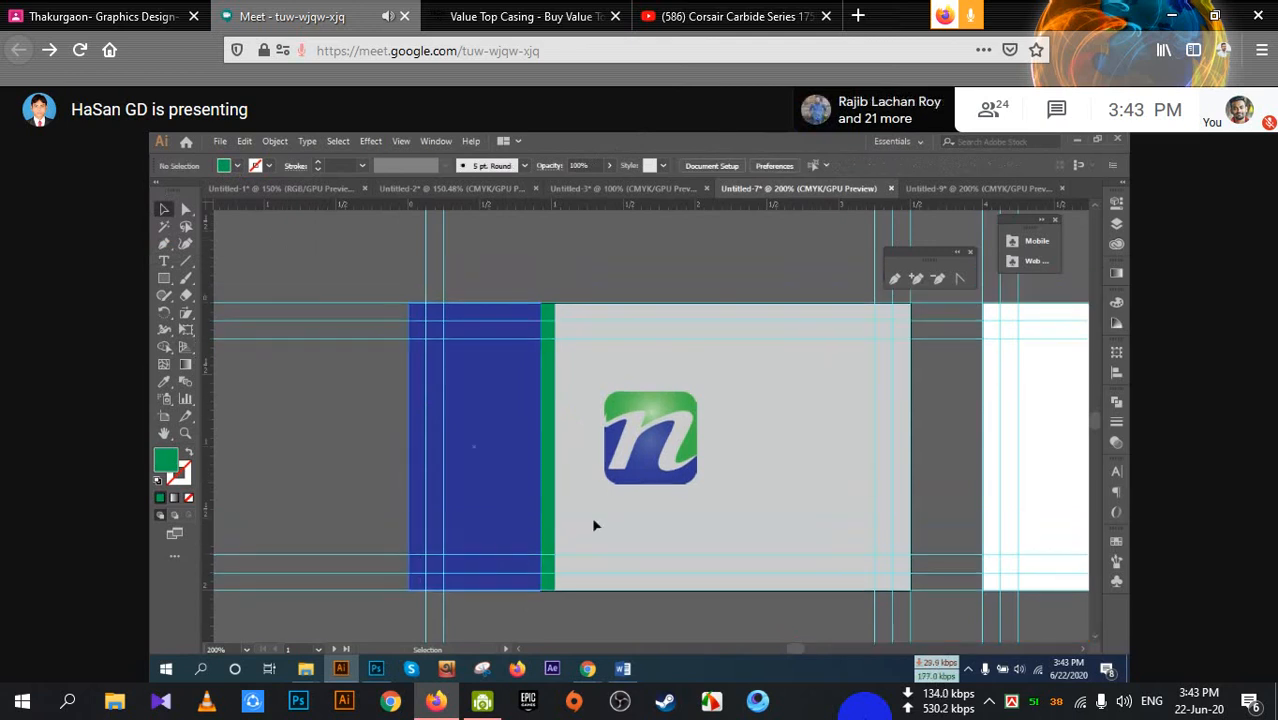
left_click_drag(644, 431, 694, 435)
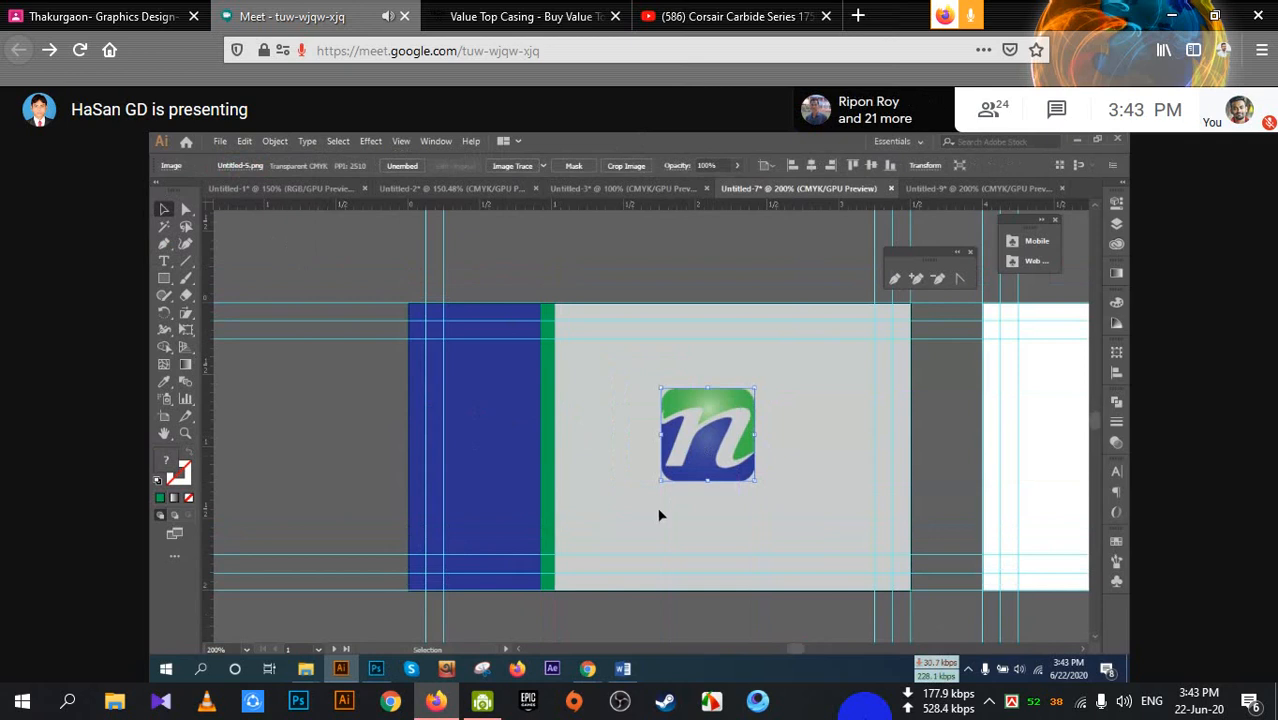
left_click(665, 626)
scroll(650, 600, "down", 1)
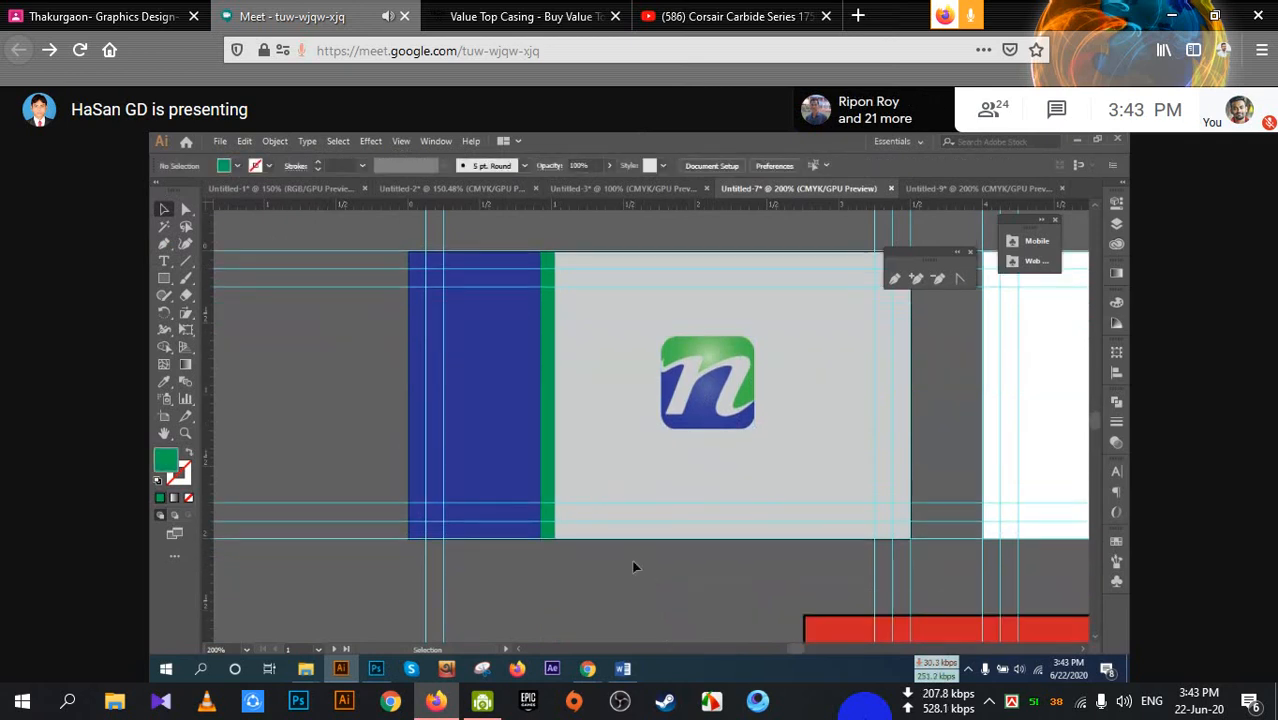
scroll(633, 564, "up", 1)
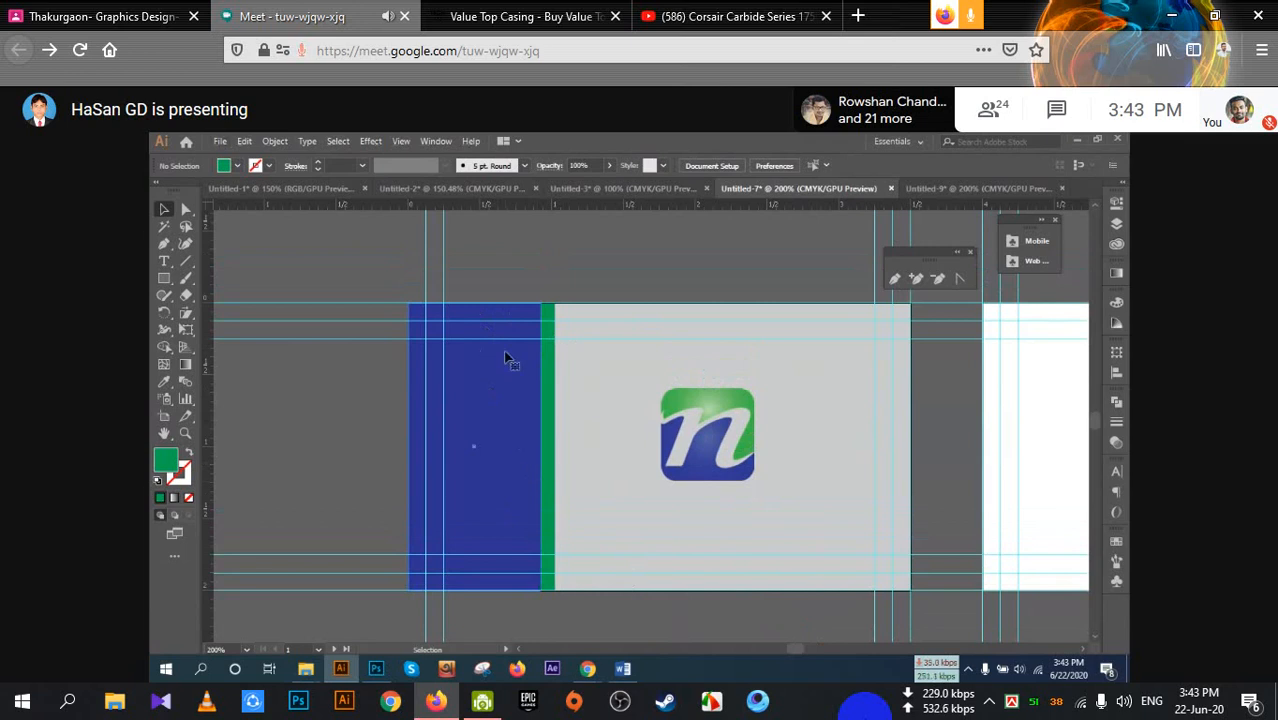
Slant the right edges of the blue and green shapes by moving their upper-right corner points inward along the card's top edge, and deselect them
left_click(475, 335)
scroll(478, 337, "up", 1)
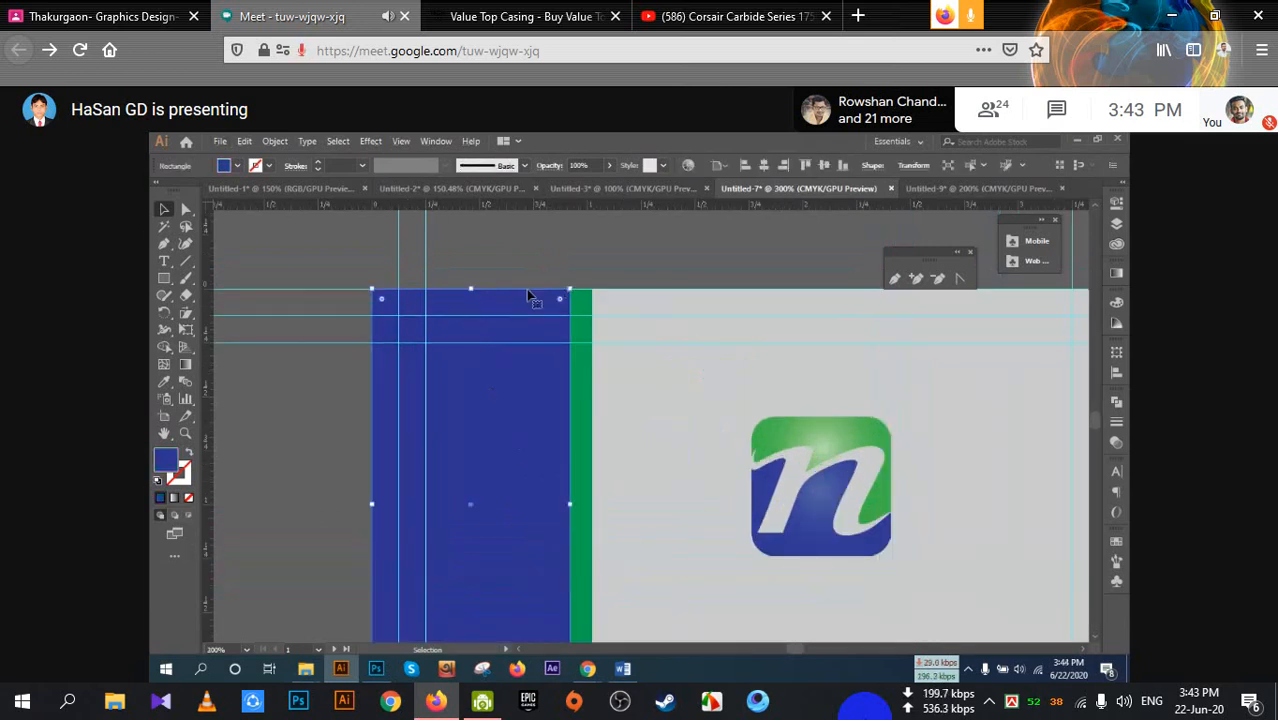
left_click(185, 210)
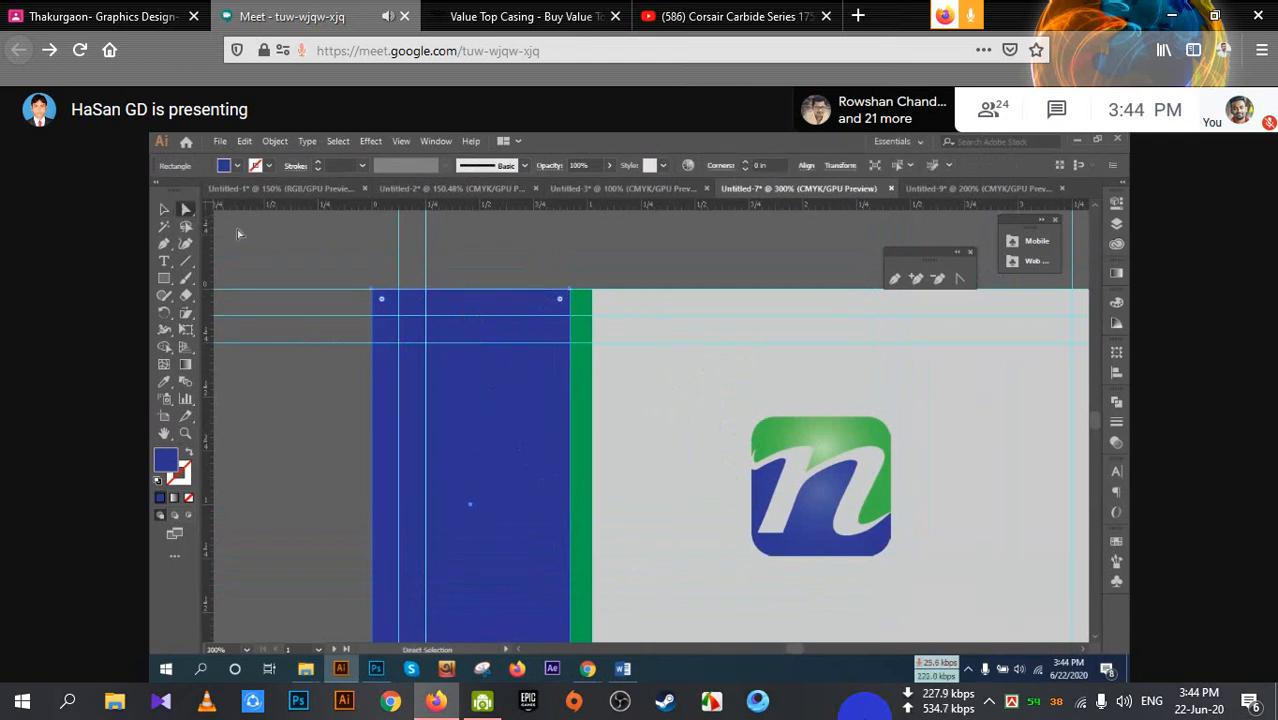
left_click_drag(590, 290, 444, 292)
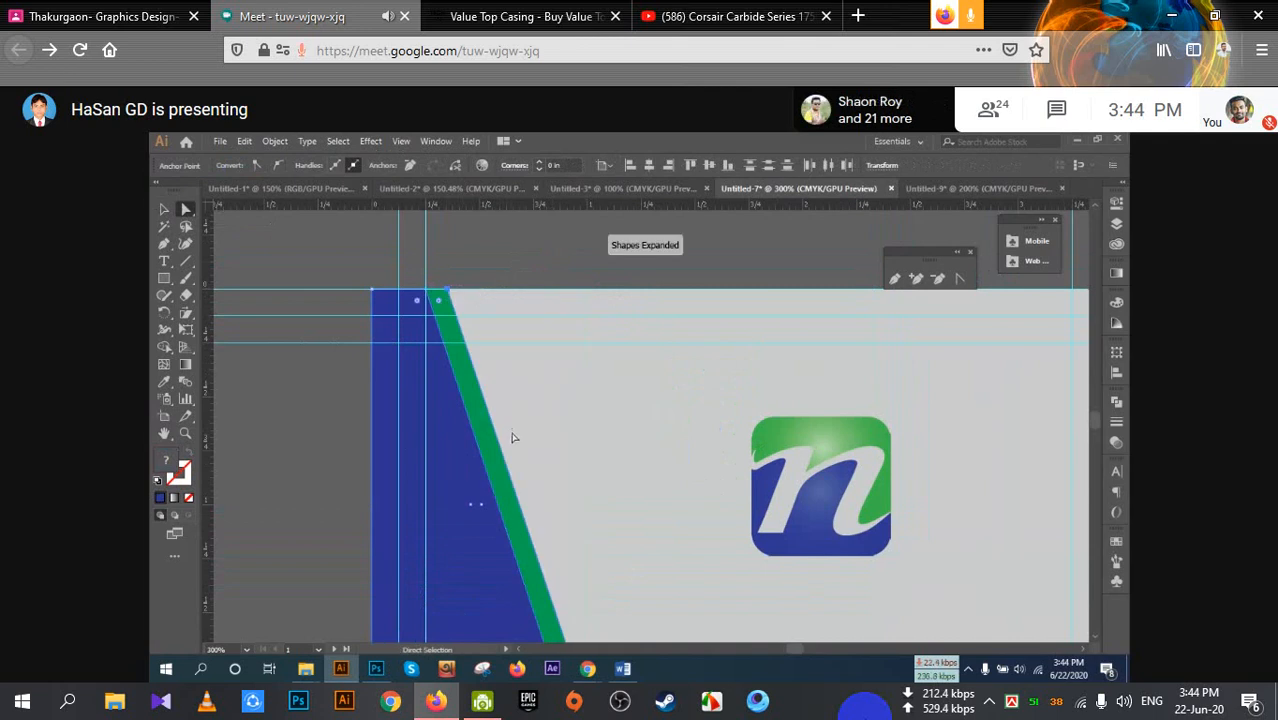
scroll(512, 440, "down", 1)
scroll(512, 440, "down", 1)
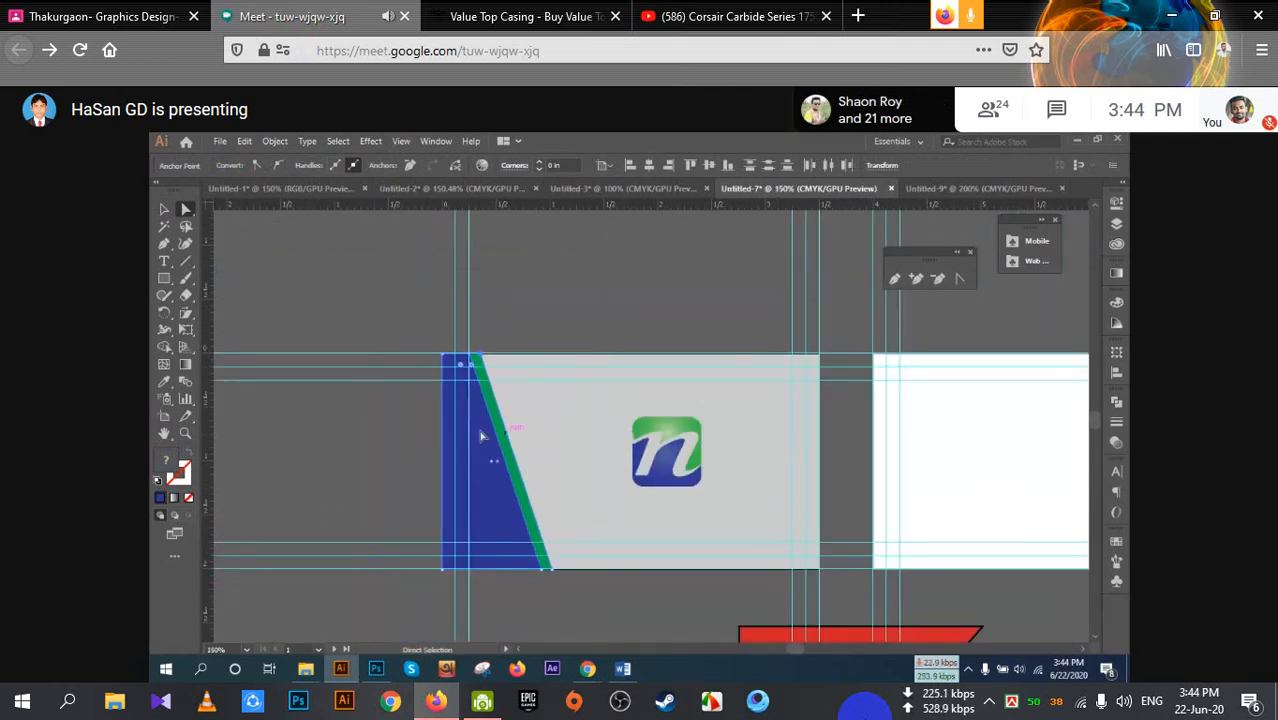
left_click(165, 209)
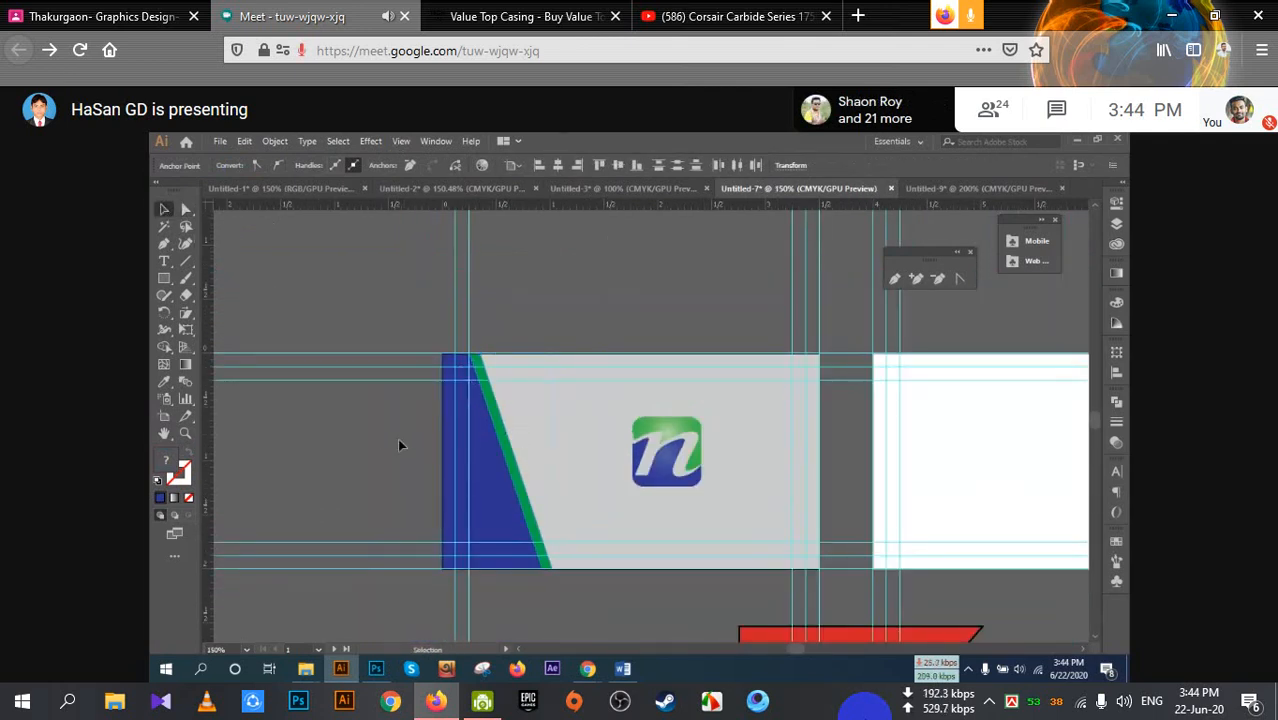
Create a vertical-axis reflected copy of the blue and green bands and place it against the card's right edge
left_click(508, 500)
right_click(503, 490)
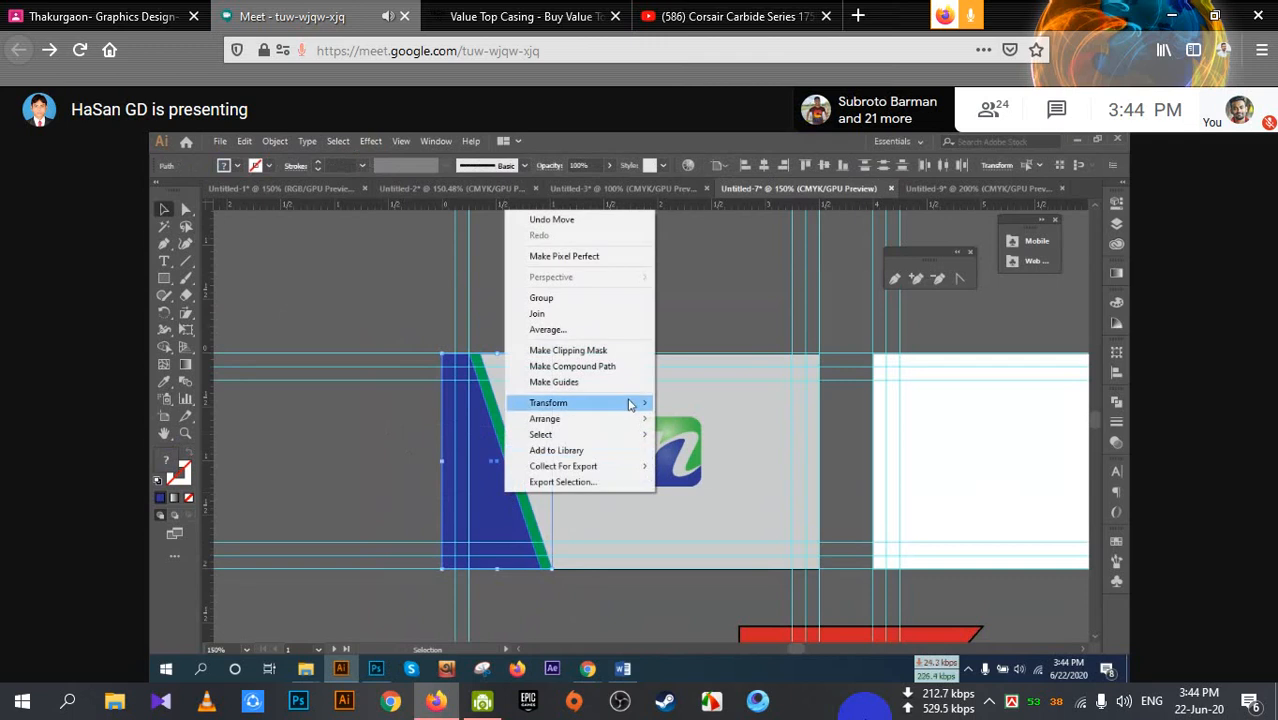
mouse_move(629, 403)
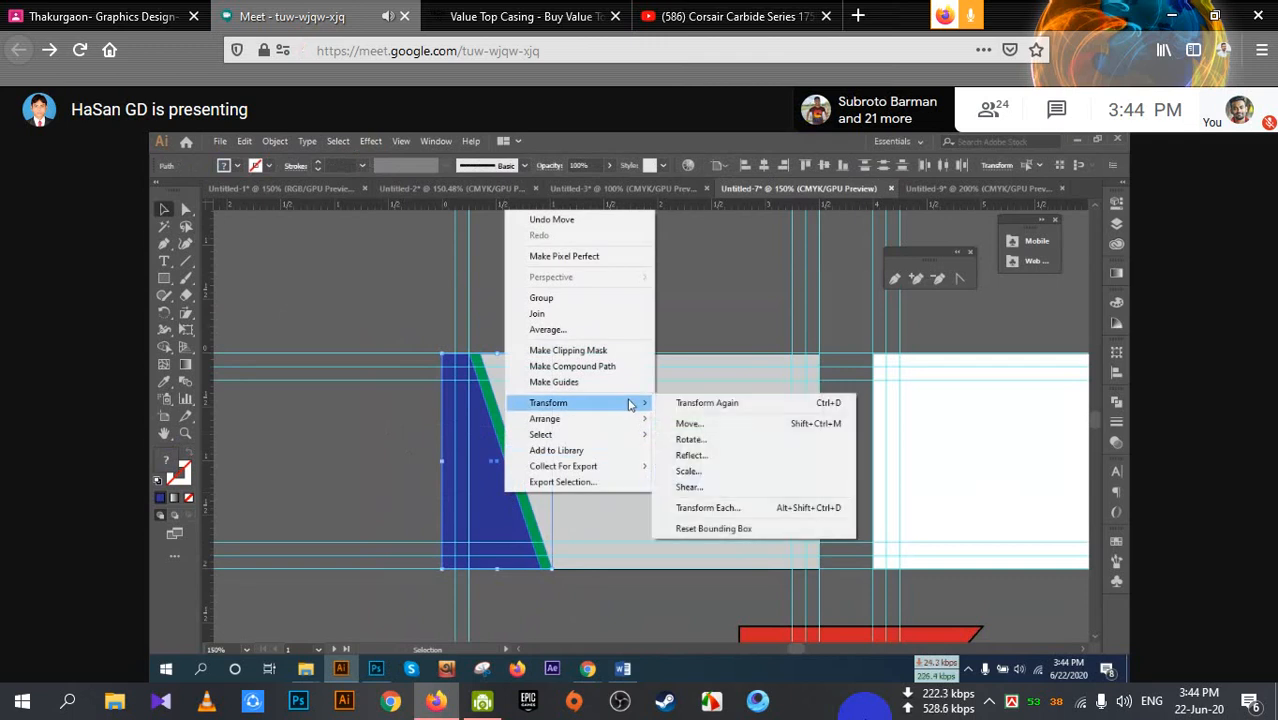
left_click(717, 460)
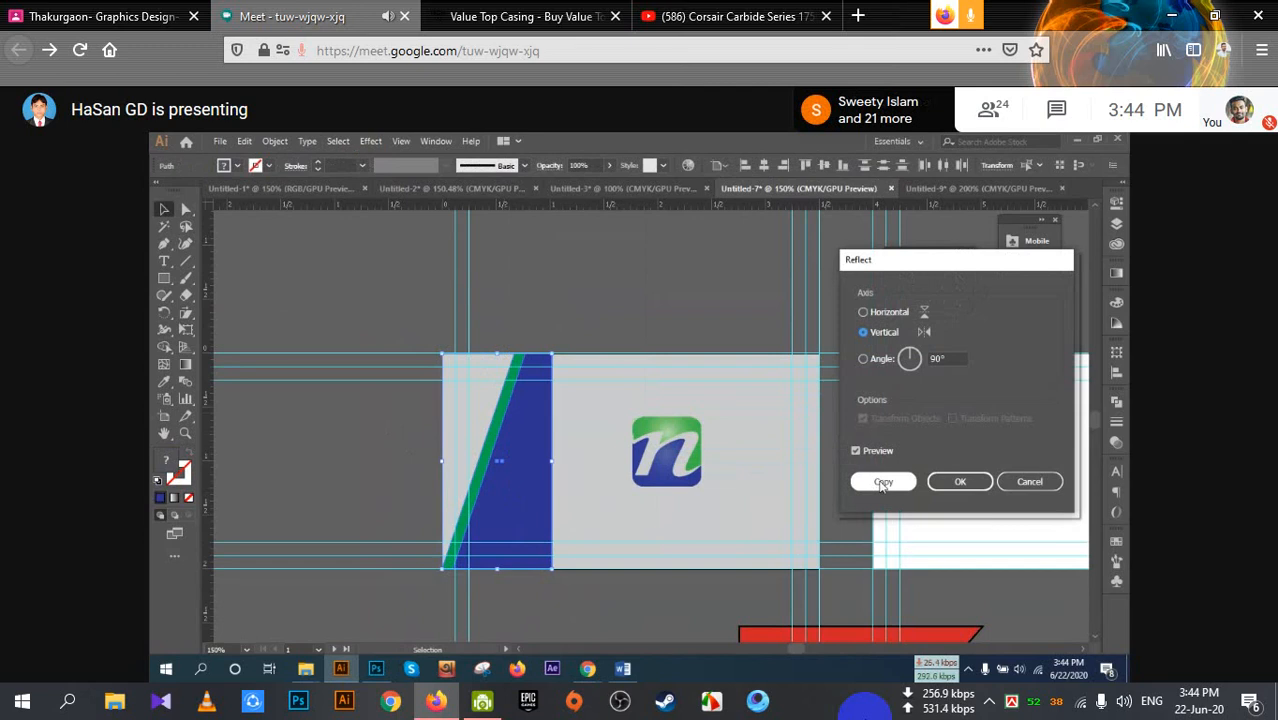
left_click(866, 313)
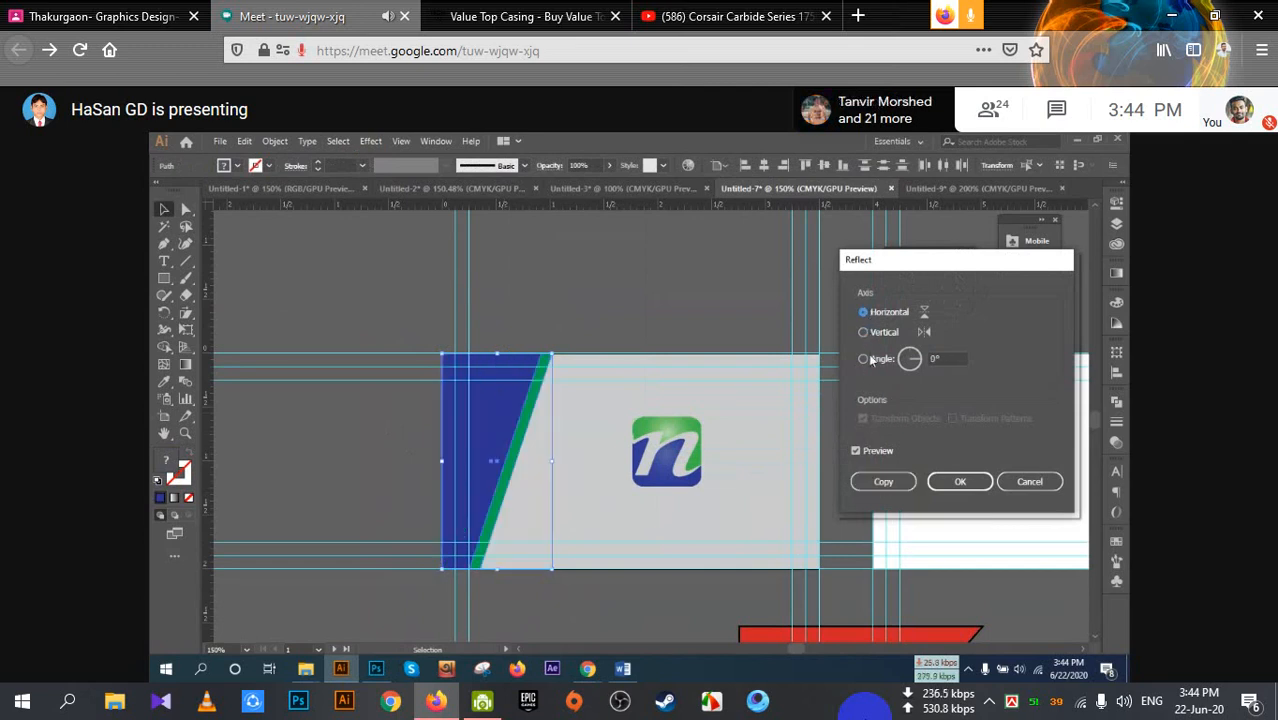
left_click(876, 340)
left_click(883, 481)
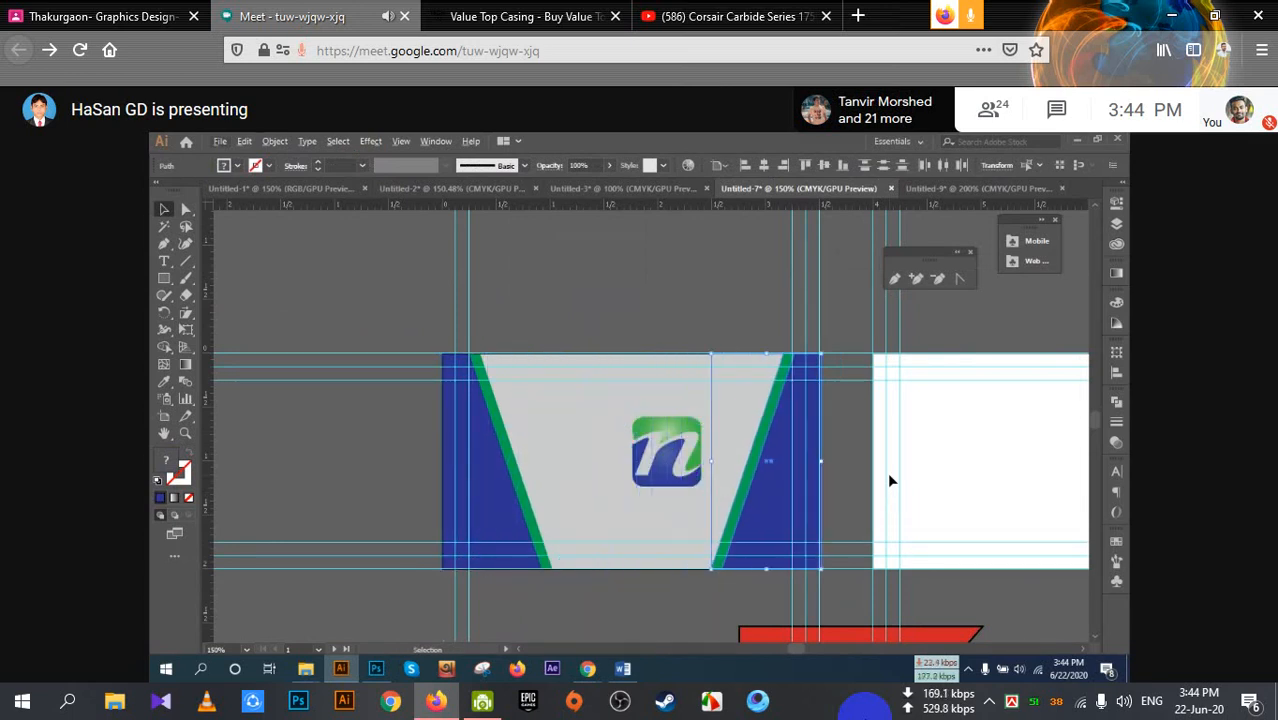
Reflect the right-hand blue and green bands across the horizontal axis so their slant runs parallel to the left-hand bands
right_click(751, 504)
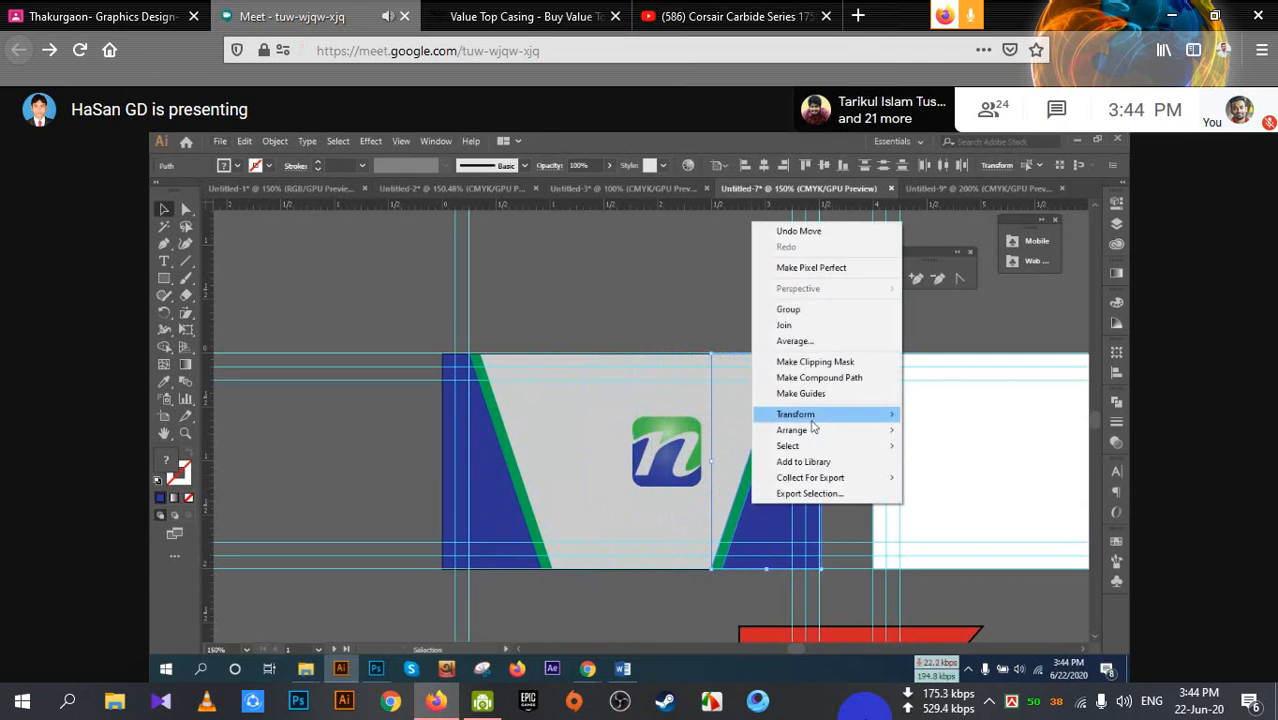
mouse_move(813, 427)
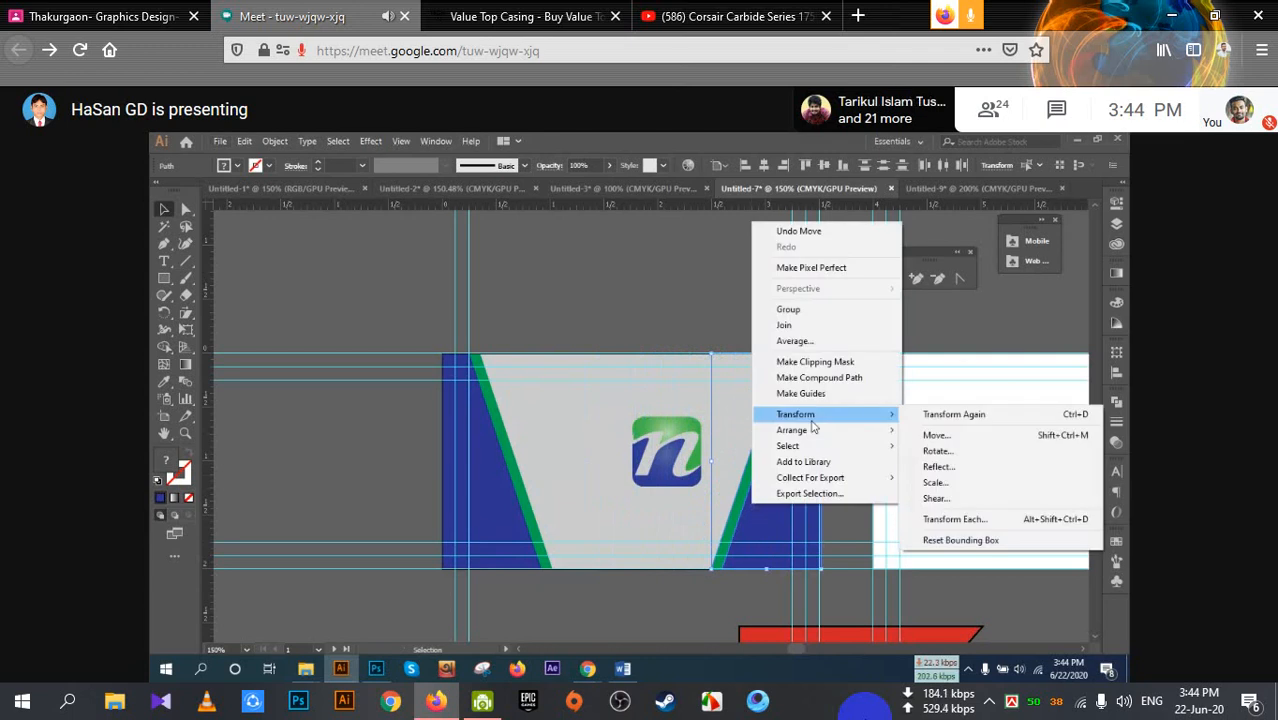
left_click(955, 466)
left_click(864, 312)
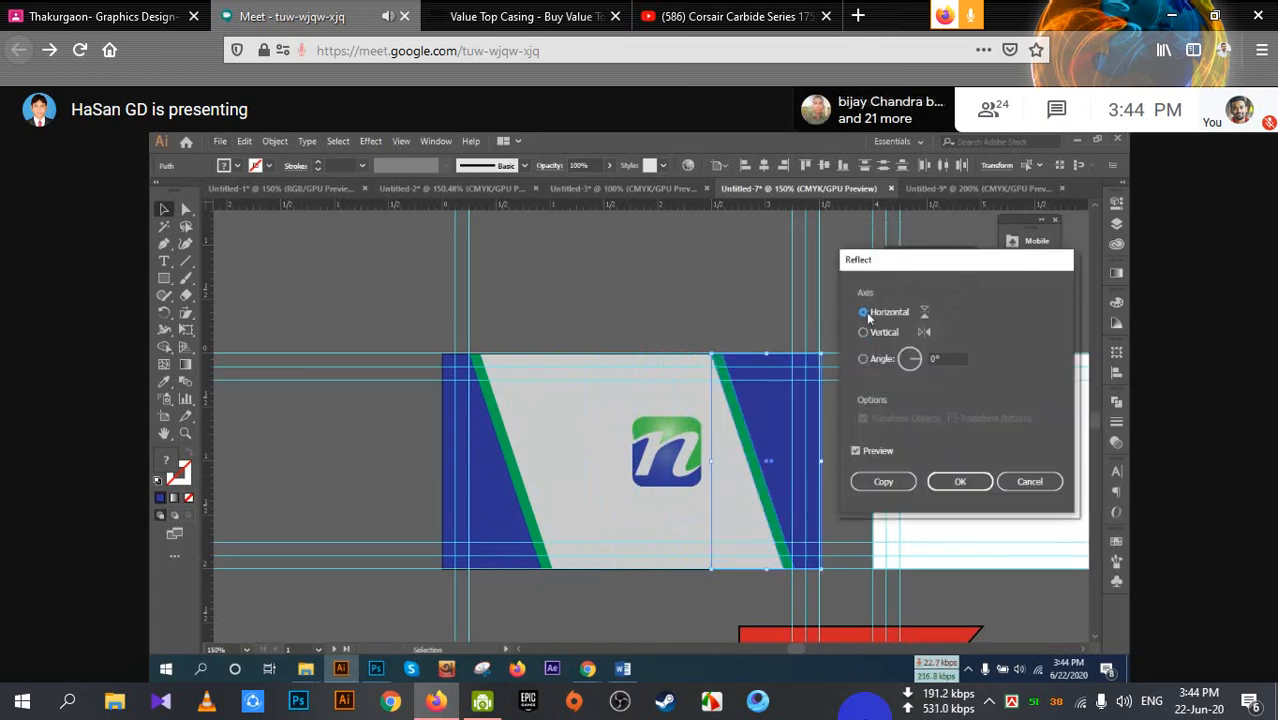
left_click(884, 482)
Move the logo left to the center of the gray area between the slanted bands and deselect it
left_click(660, 329)
left_click_drag(696, 486, 654, 472)
left_click(824, 464)
left_click_drag(823, 501, 809, 483)
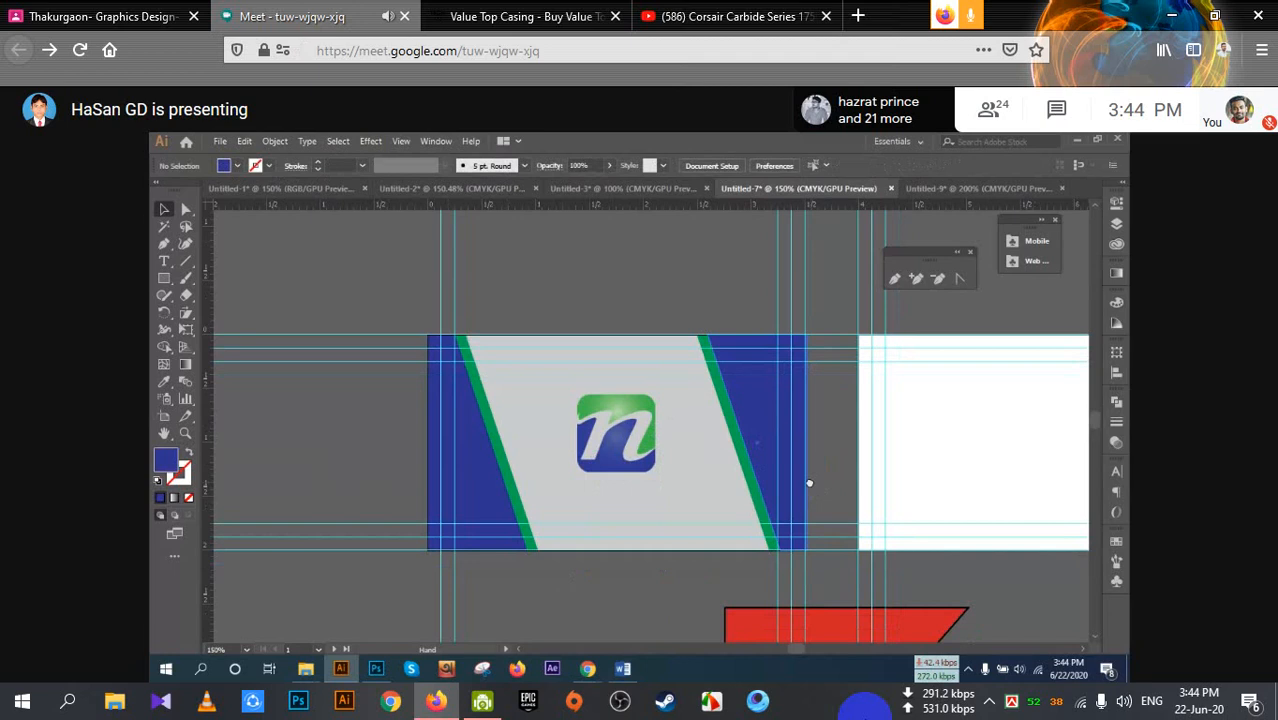
Try to draw a curved blue shape with the Pen tool from the card's bottom edge to its right edge
left_click(164, 243)
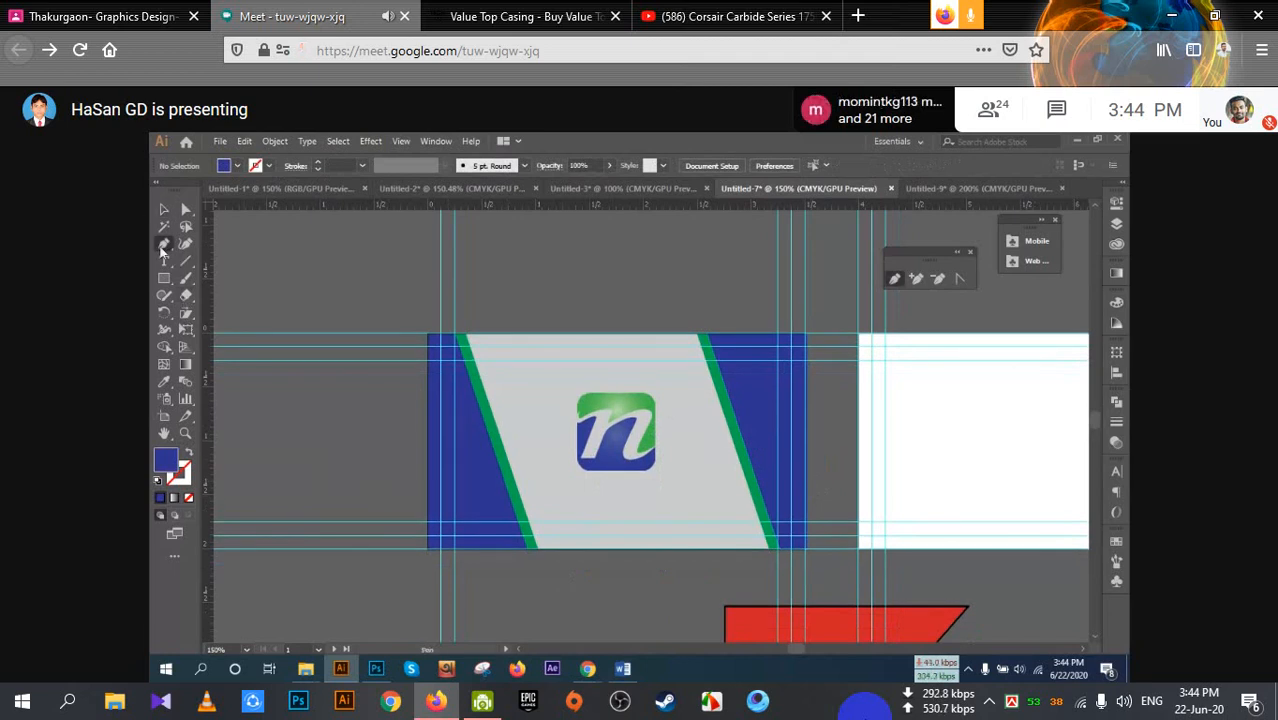
left_click(582, 549)
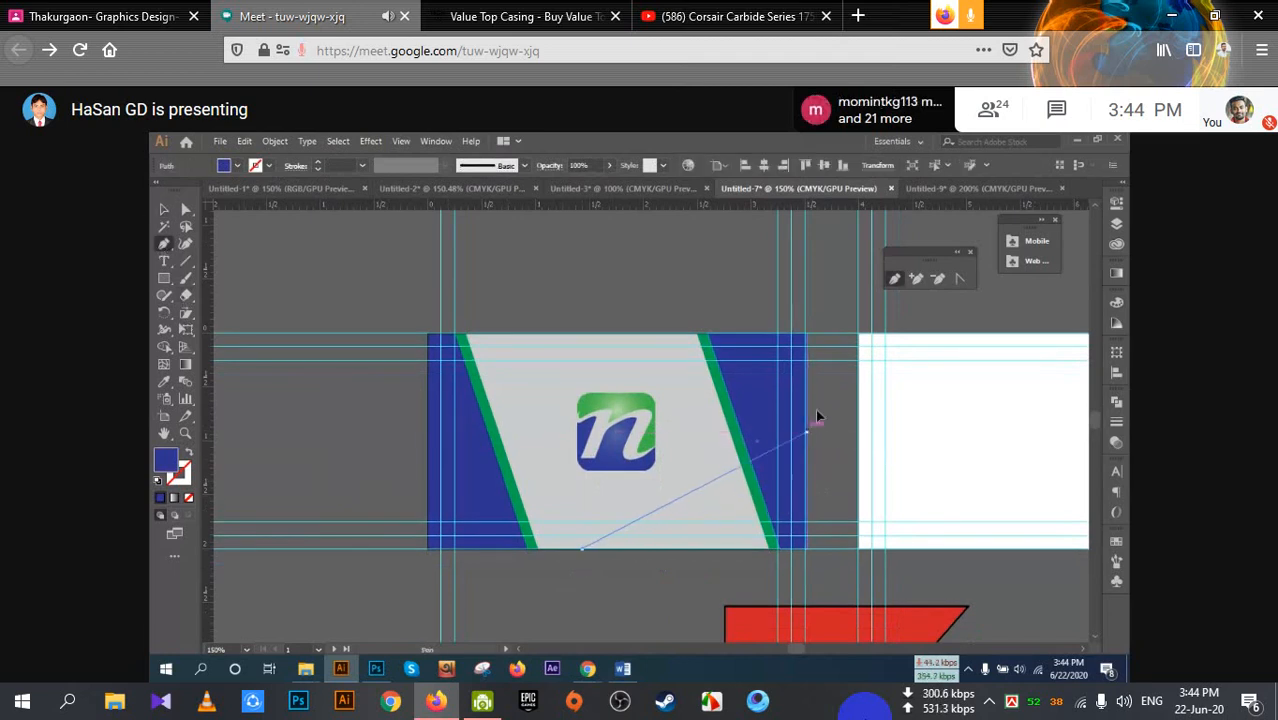
left_click_drag(815, 412, 898, 290)
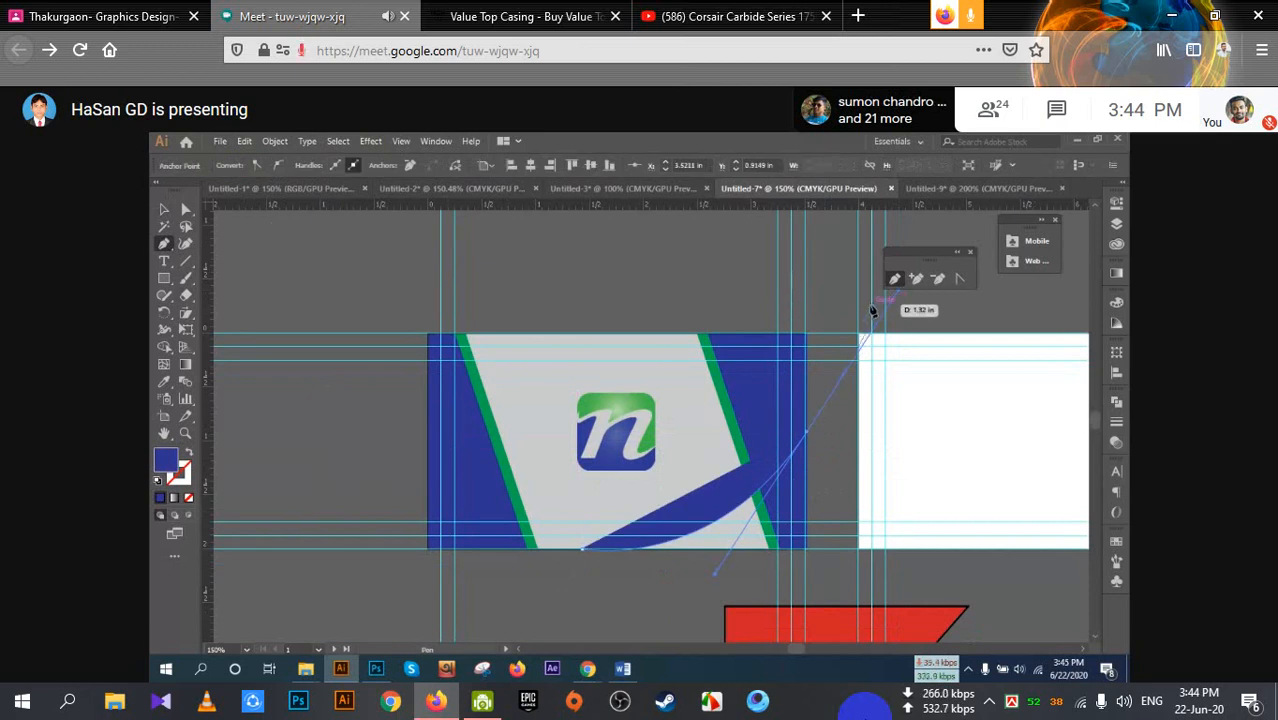
key("ctrl+z")
key("v")
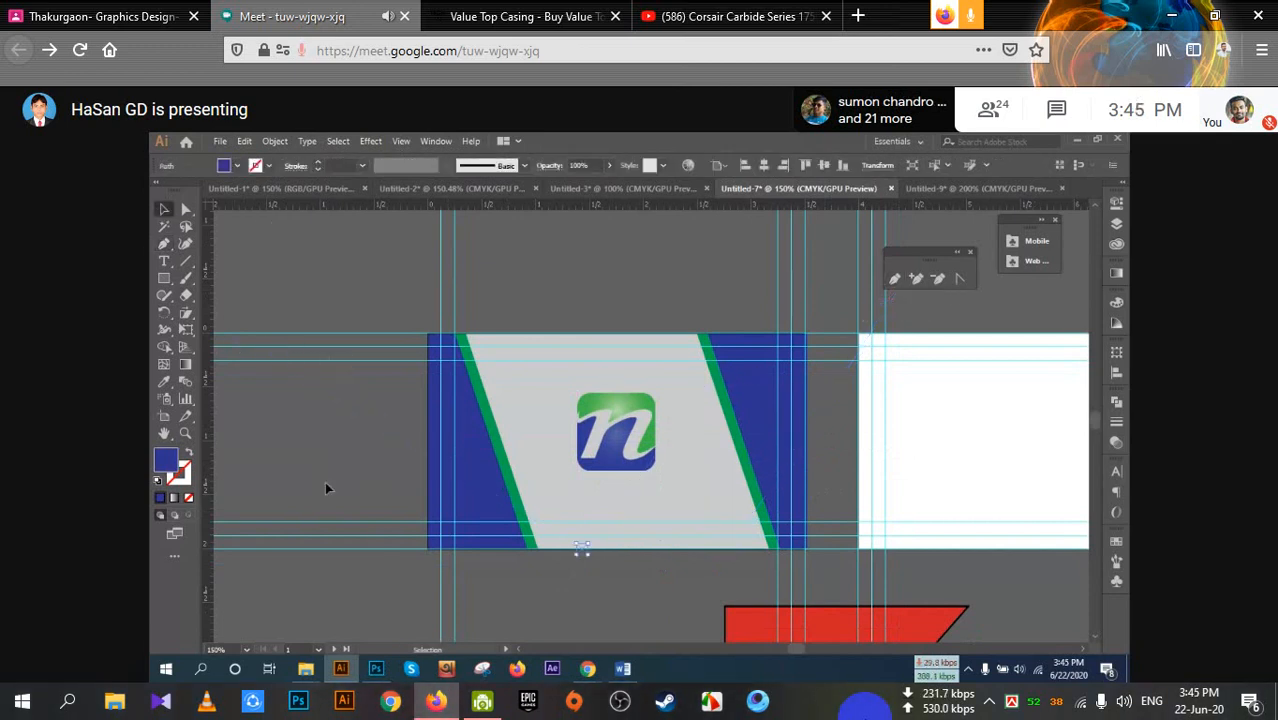
left_click(385, 529)
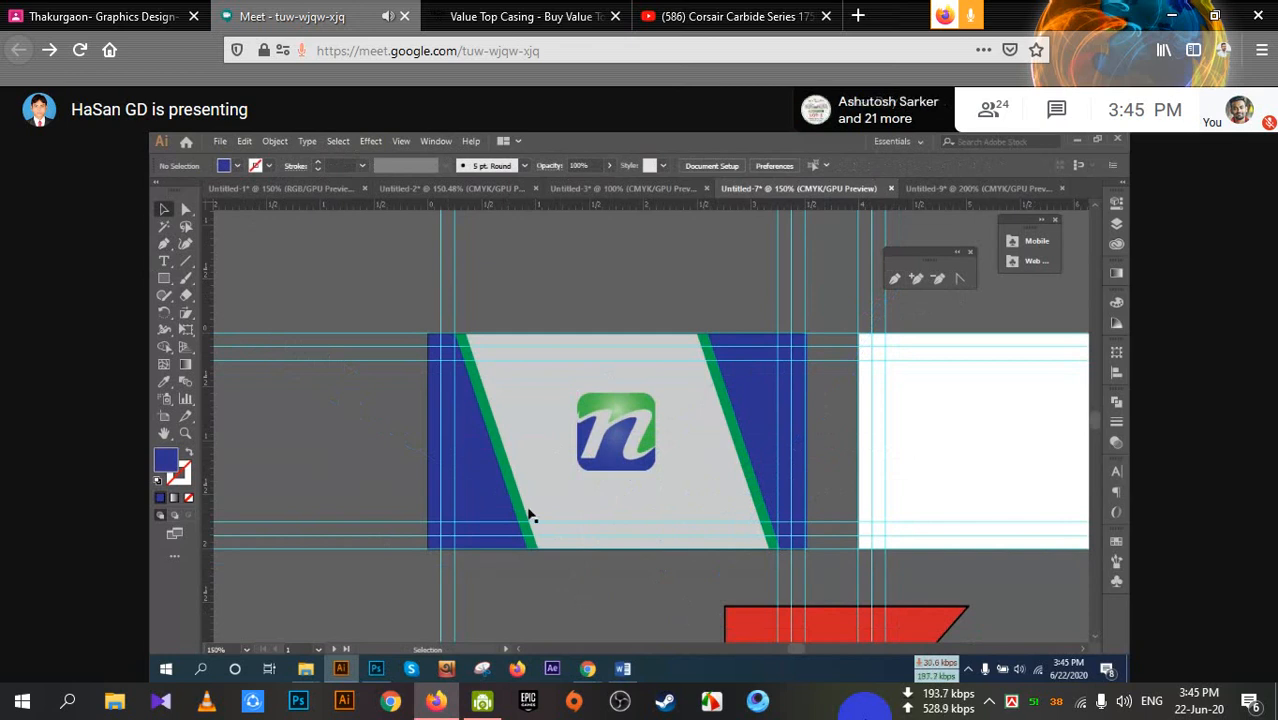
Make the blank second card beside the finished front the active artboard
left_click_drag(669, 579, 548, 577)
left_click_drag(919, 522, 827, 516)
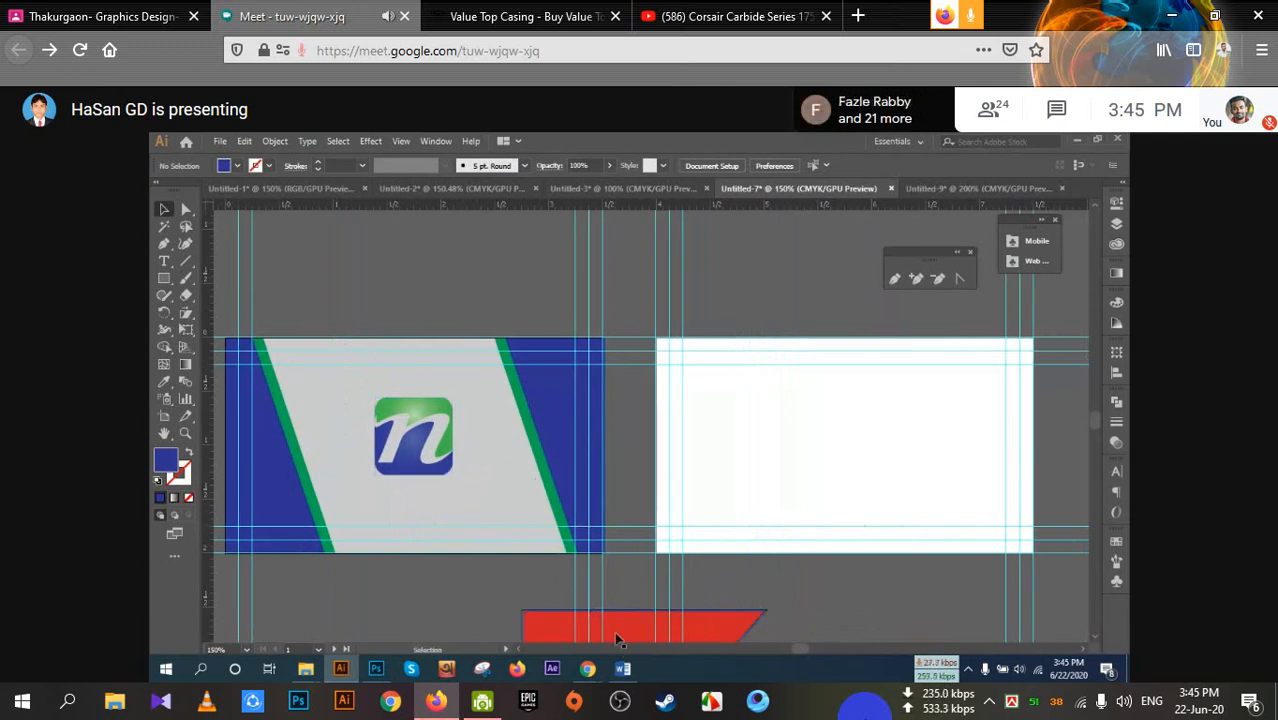
scroll(613, 624, "down", 1)
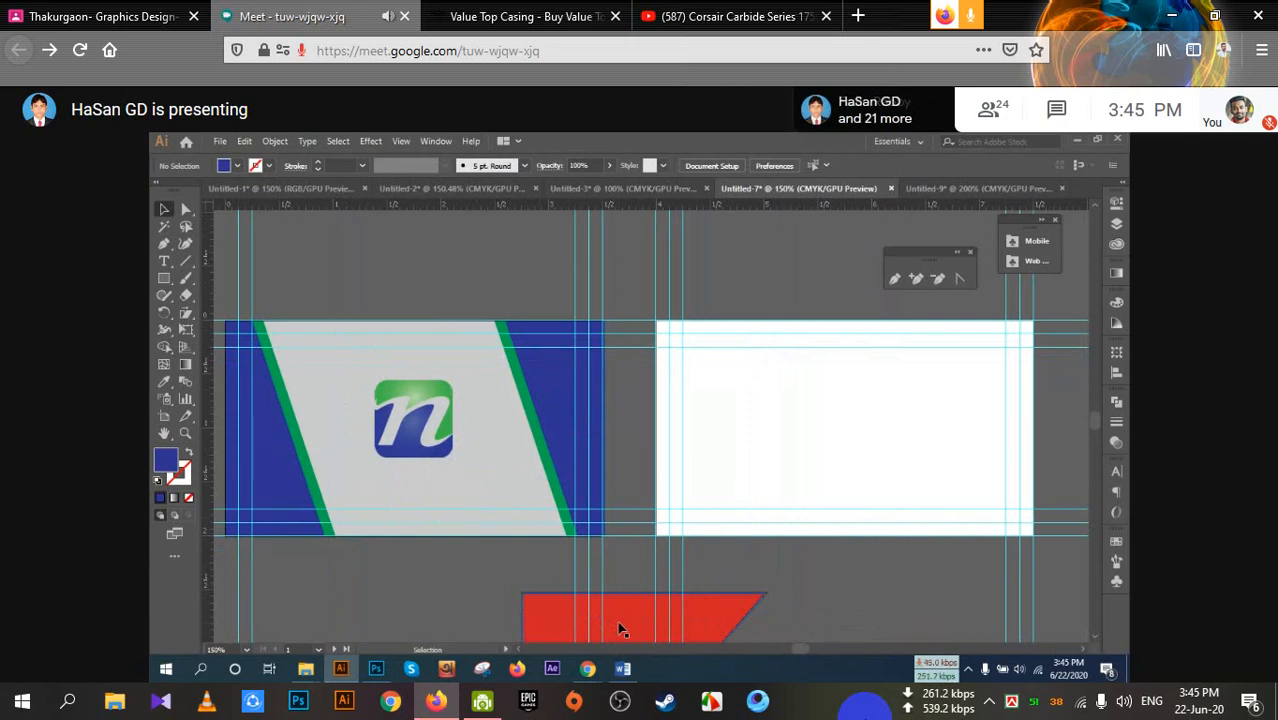
left_click(734, 418)
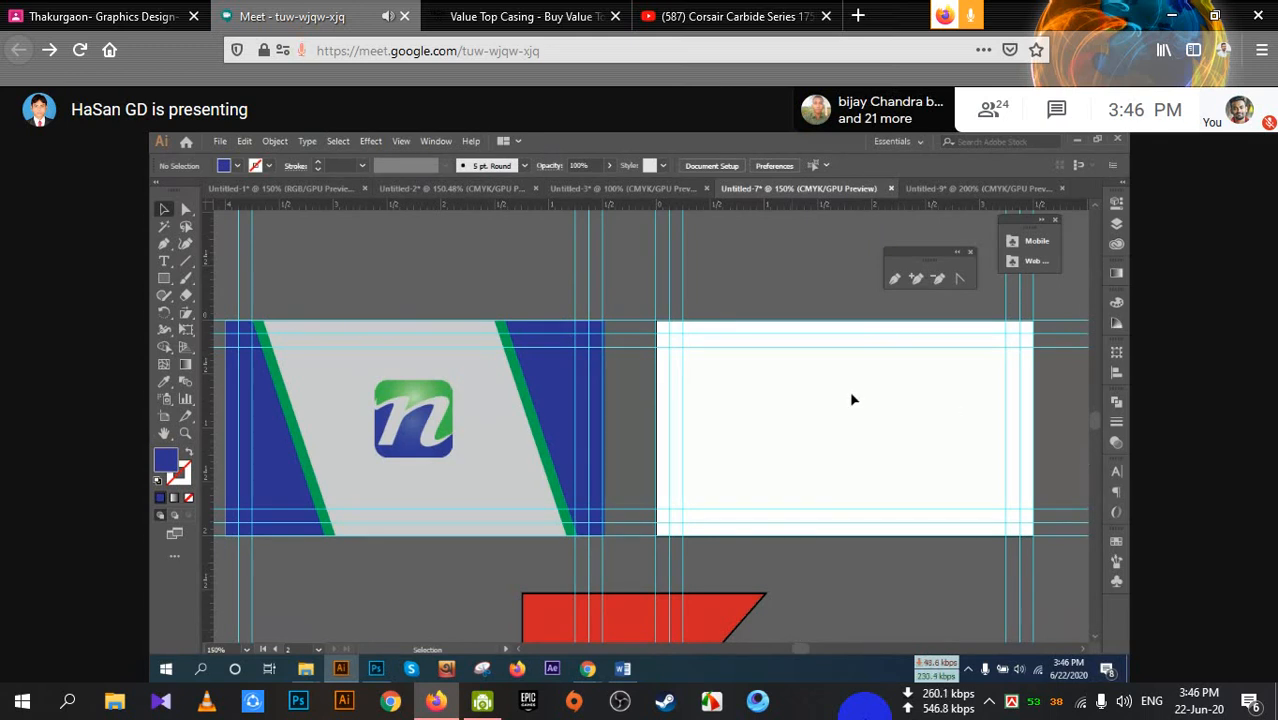
left_click_drag(782, 465, 709, 458)
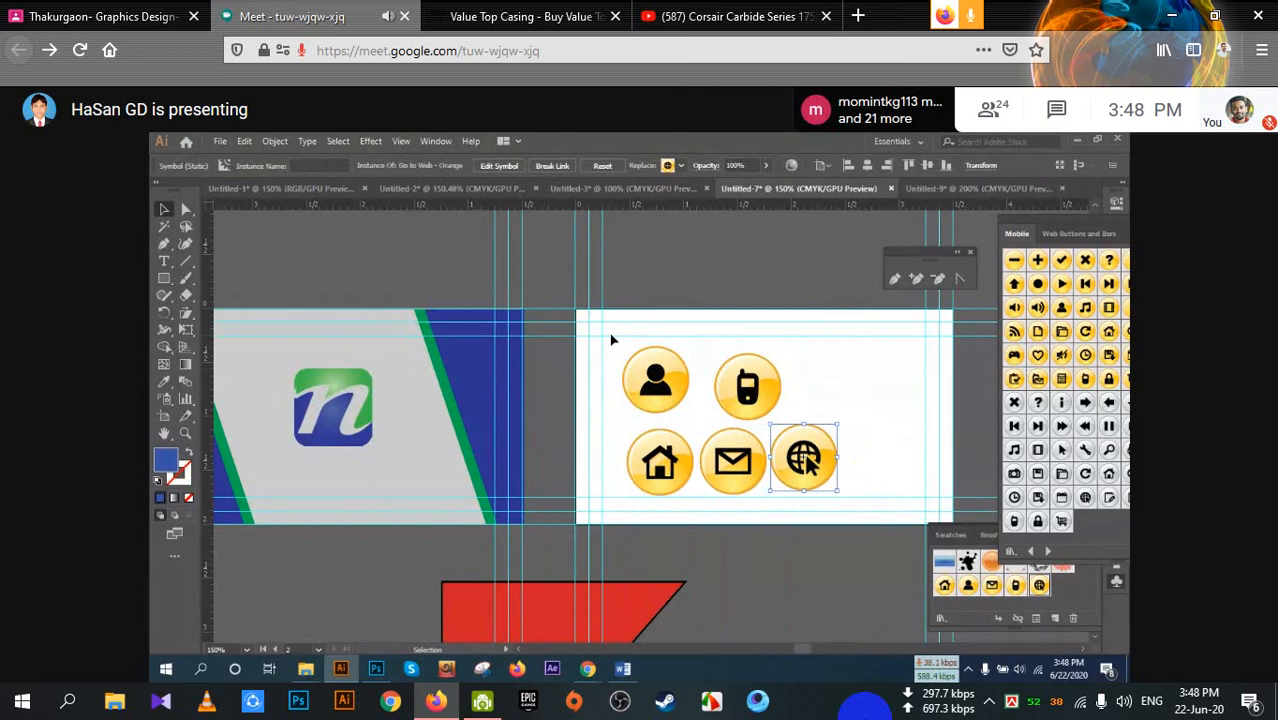
Expand the object and fill of the five contact icon symbols on the second card, and deselect them
left_click(275, 142)
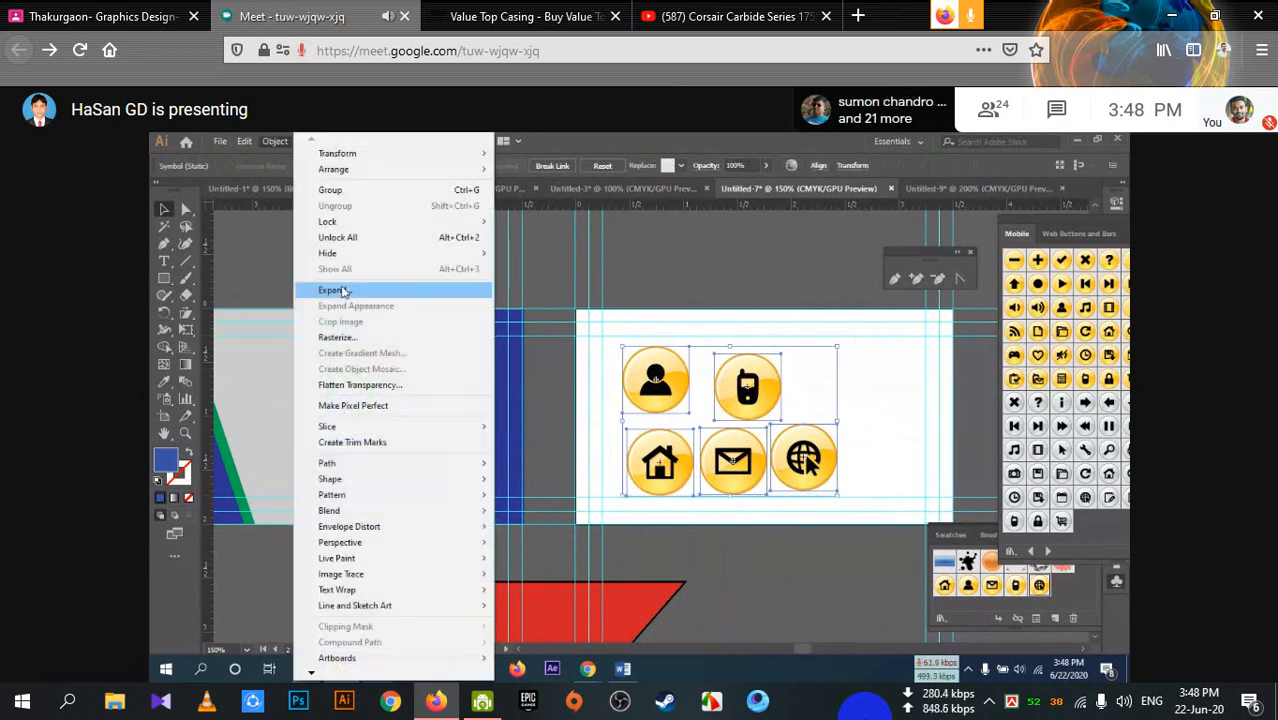
left_click(343, 291)
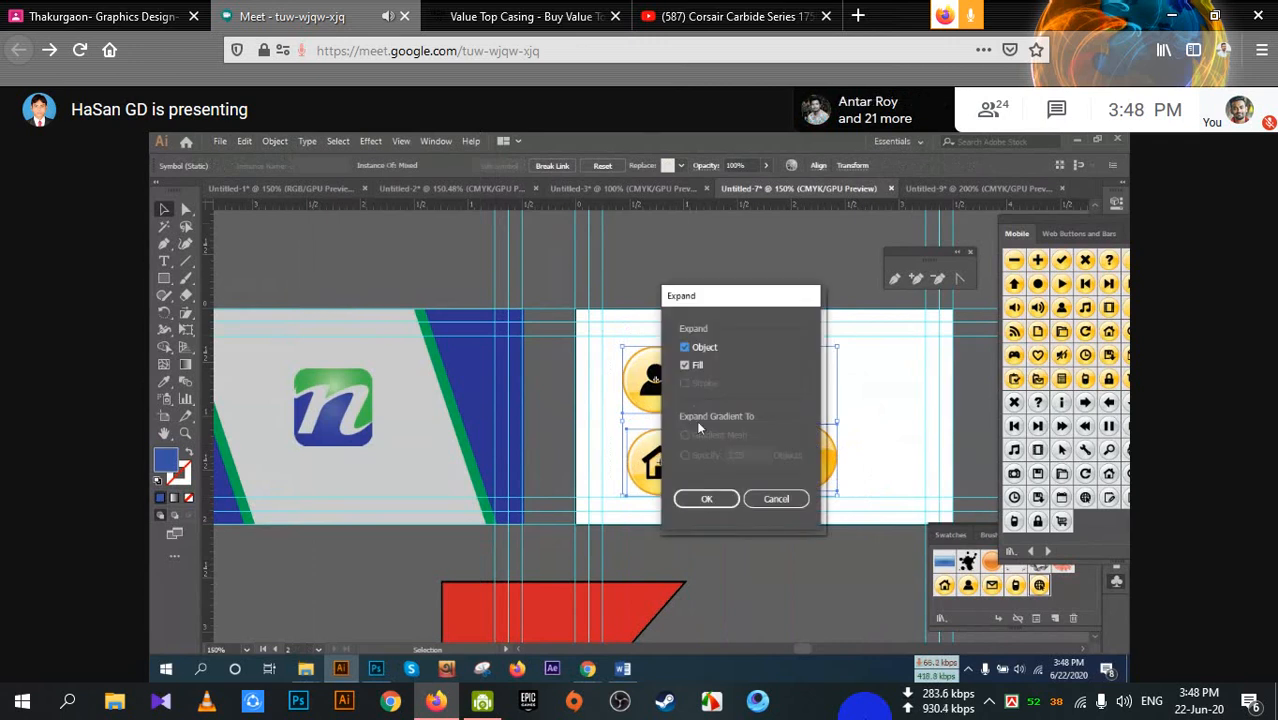
left_click(709, 499)
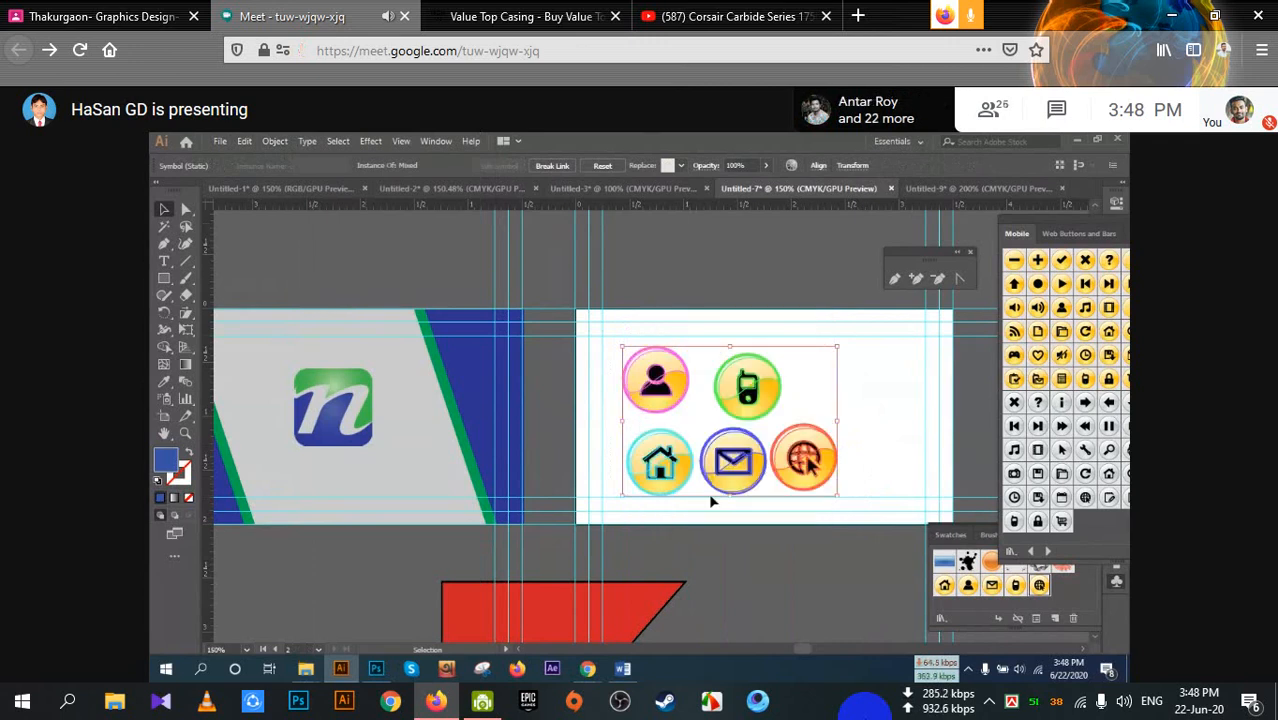
left_click(676, 411)
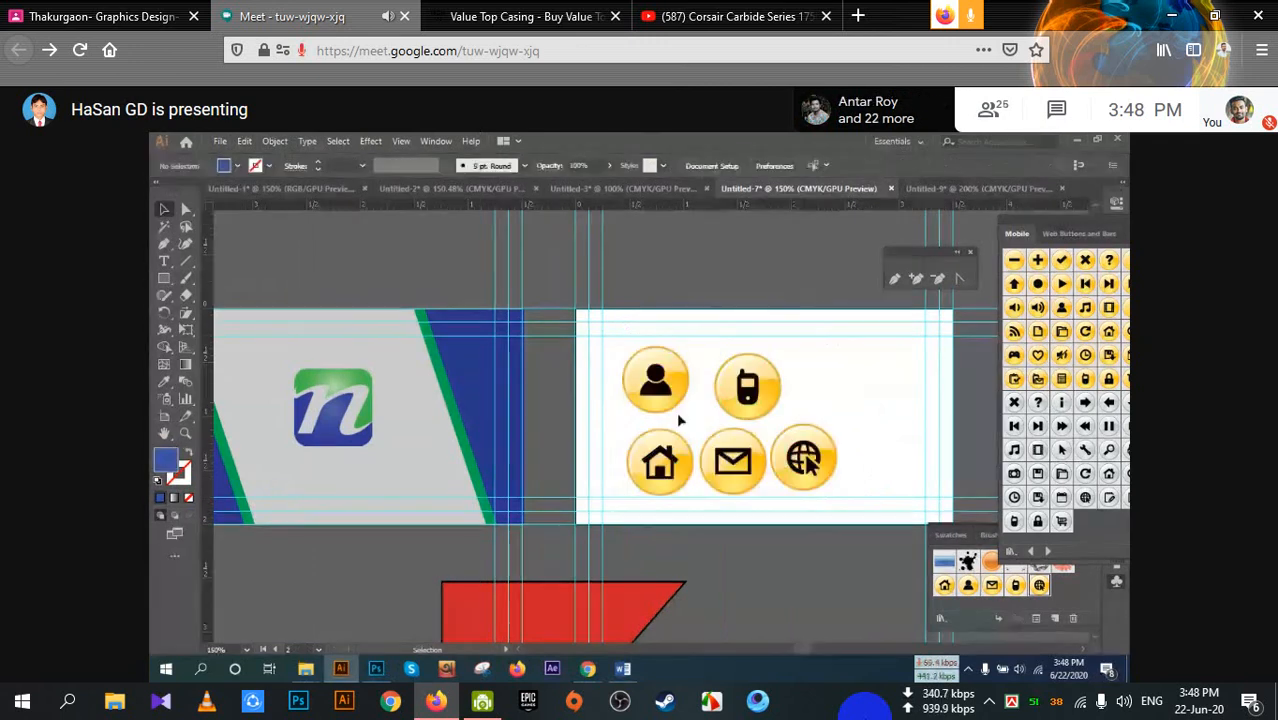
Ungroup the user icon on the white card
left_click(663, 393)
left_click(866, 379)
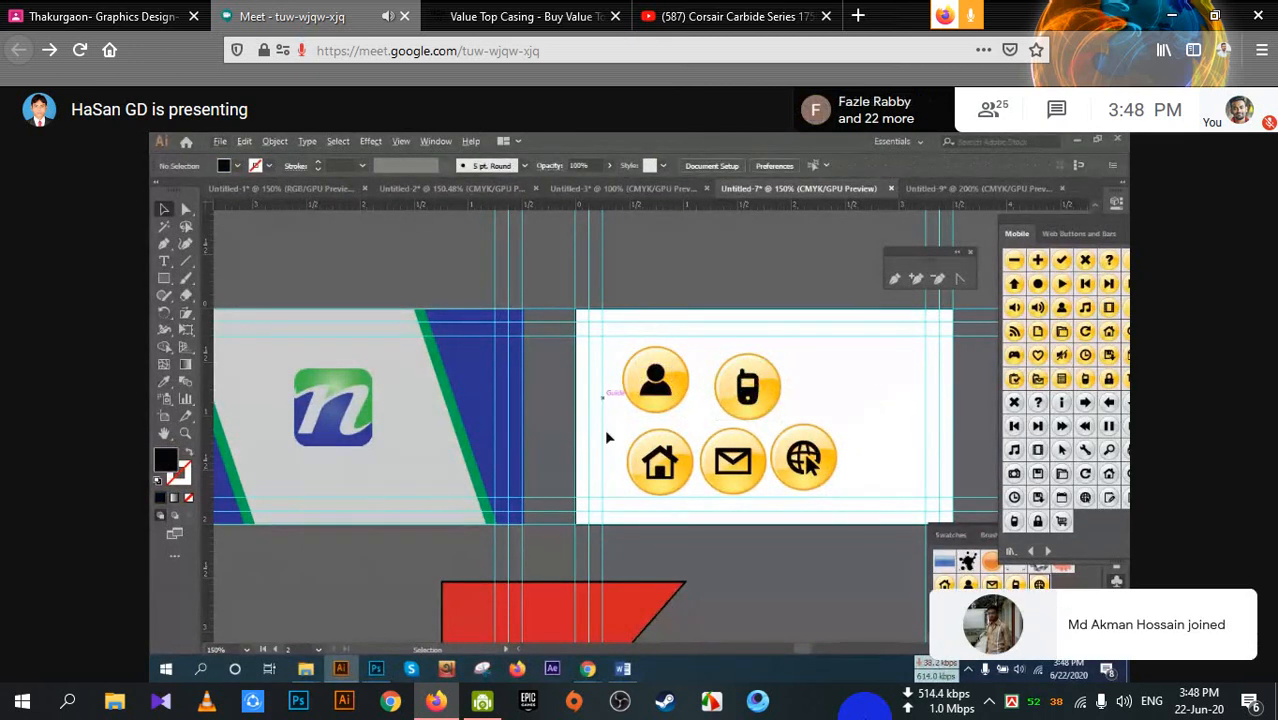
left_click_drag(606, 437, 685, 429)
scroll(724, 399, "up", 1)
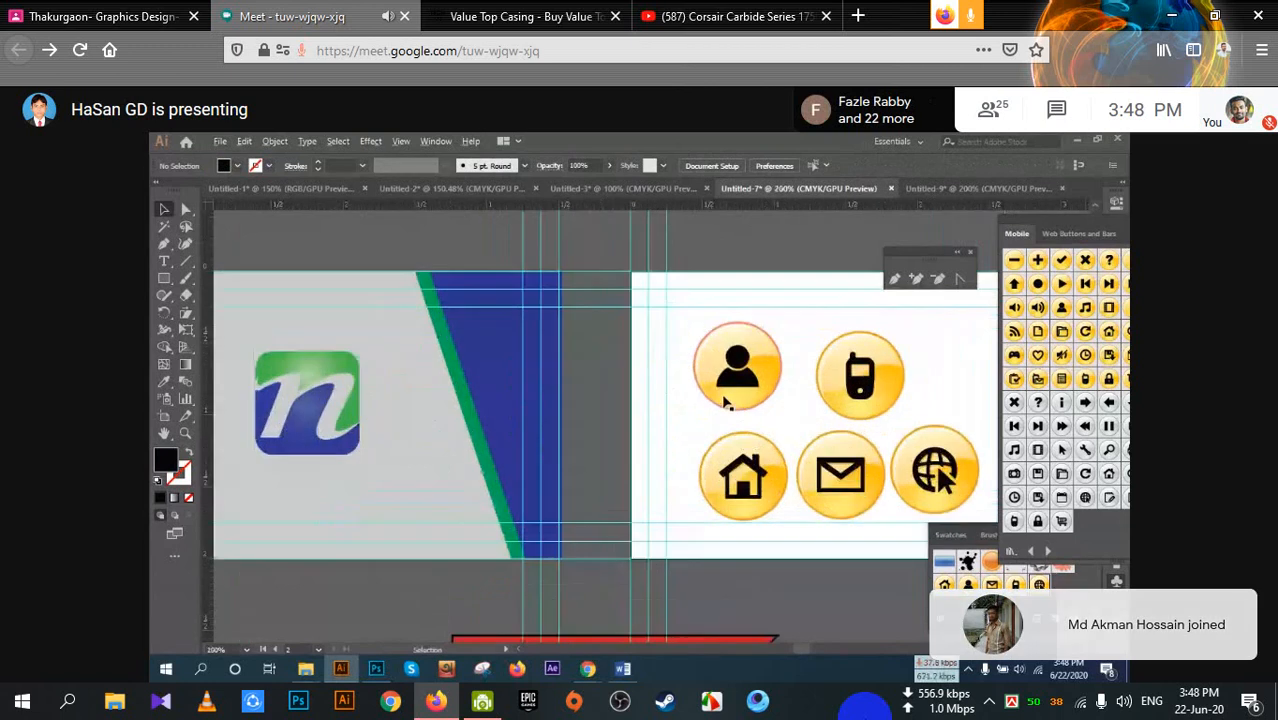
left_click(782, 377)
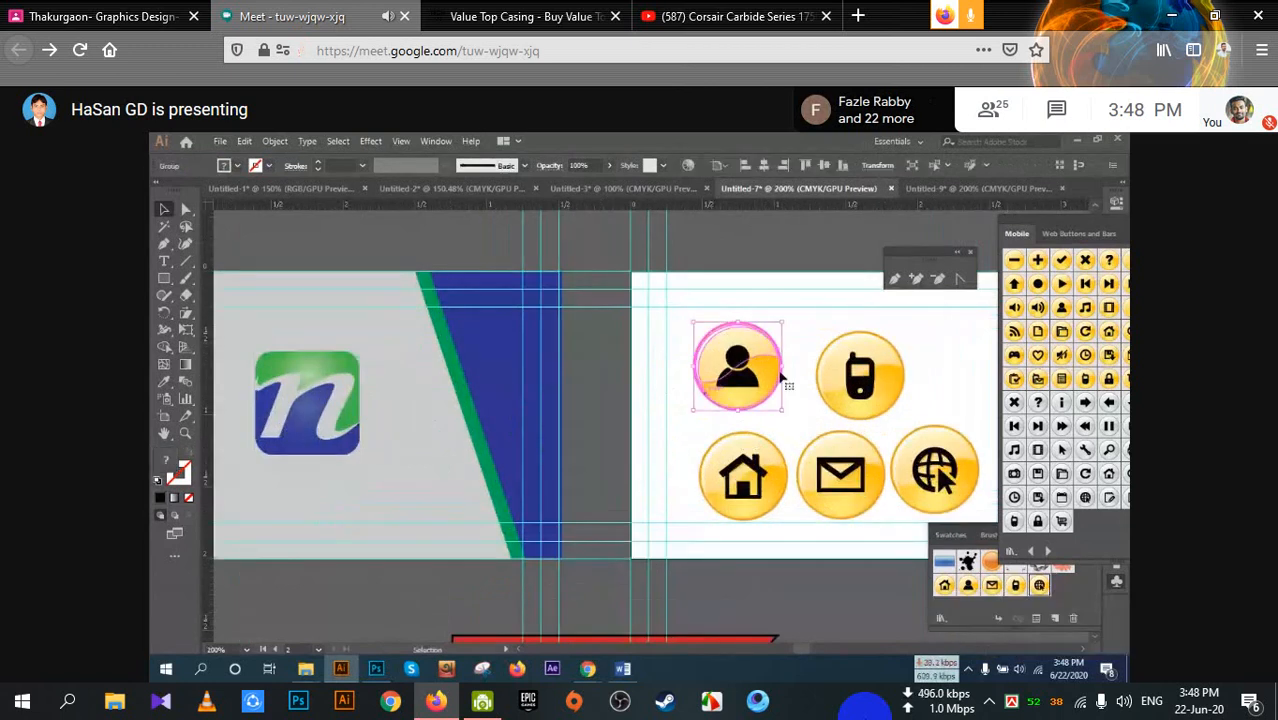
right_click(752, 358)
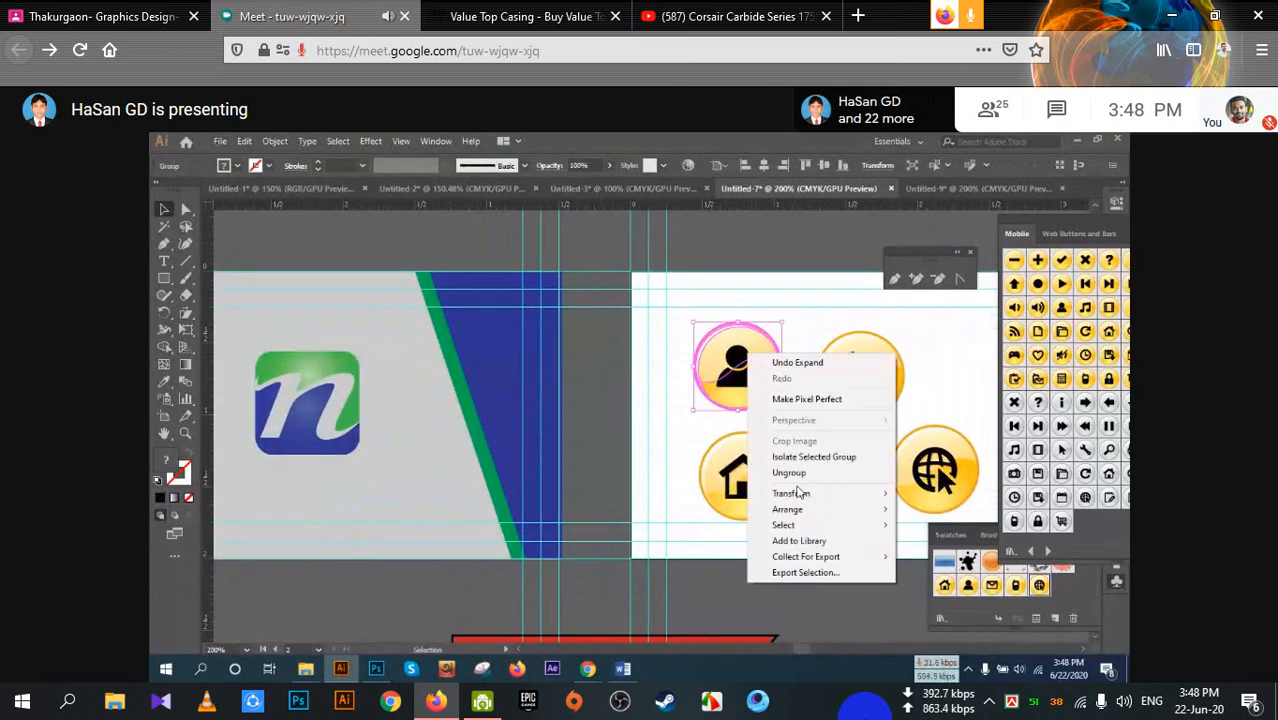
left_click(797, 473)
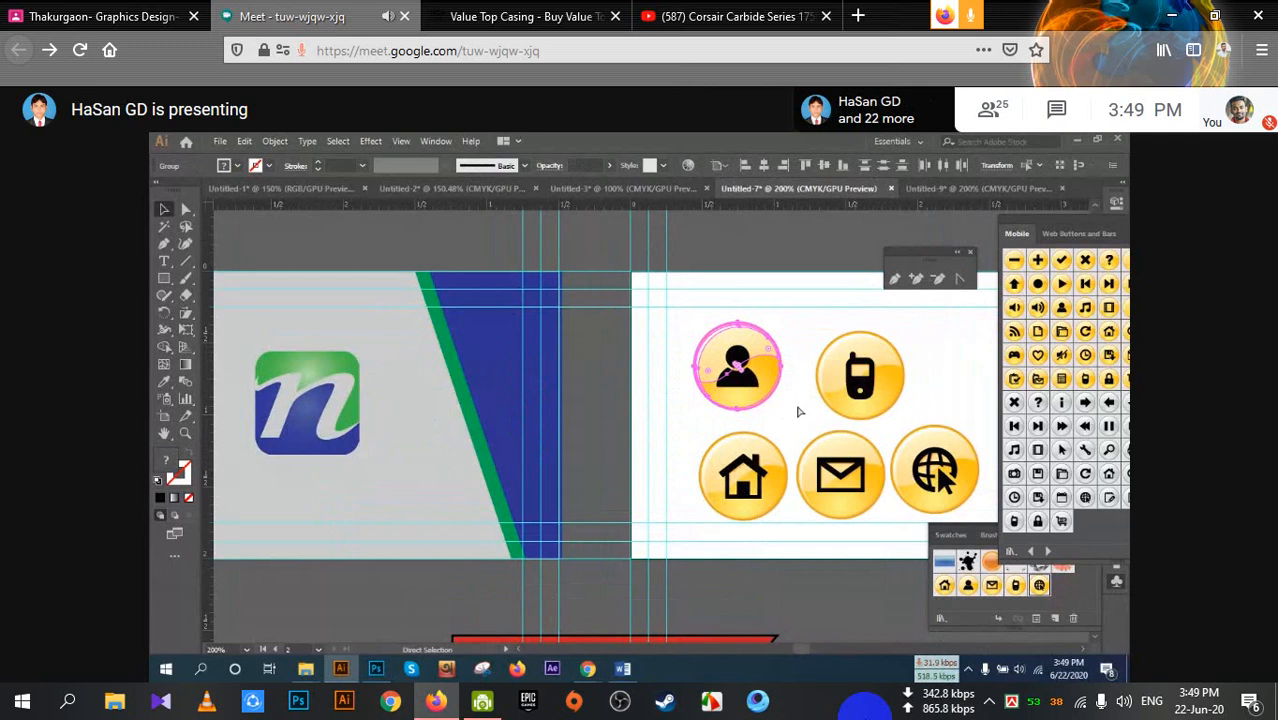
Isolate the user icon's round button background and select its artwork
left_click(798, 411)
left_click(764, 374)
double_click(765, 374)
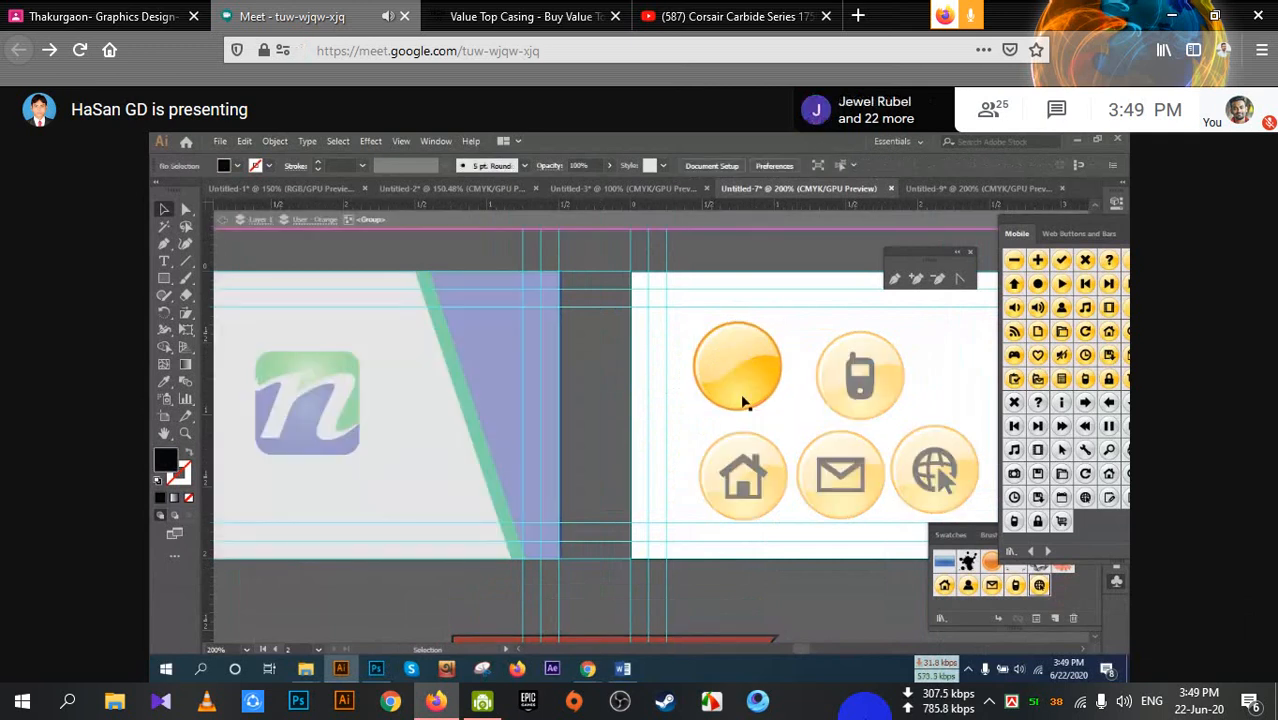
left_click(756, 385)
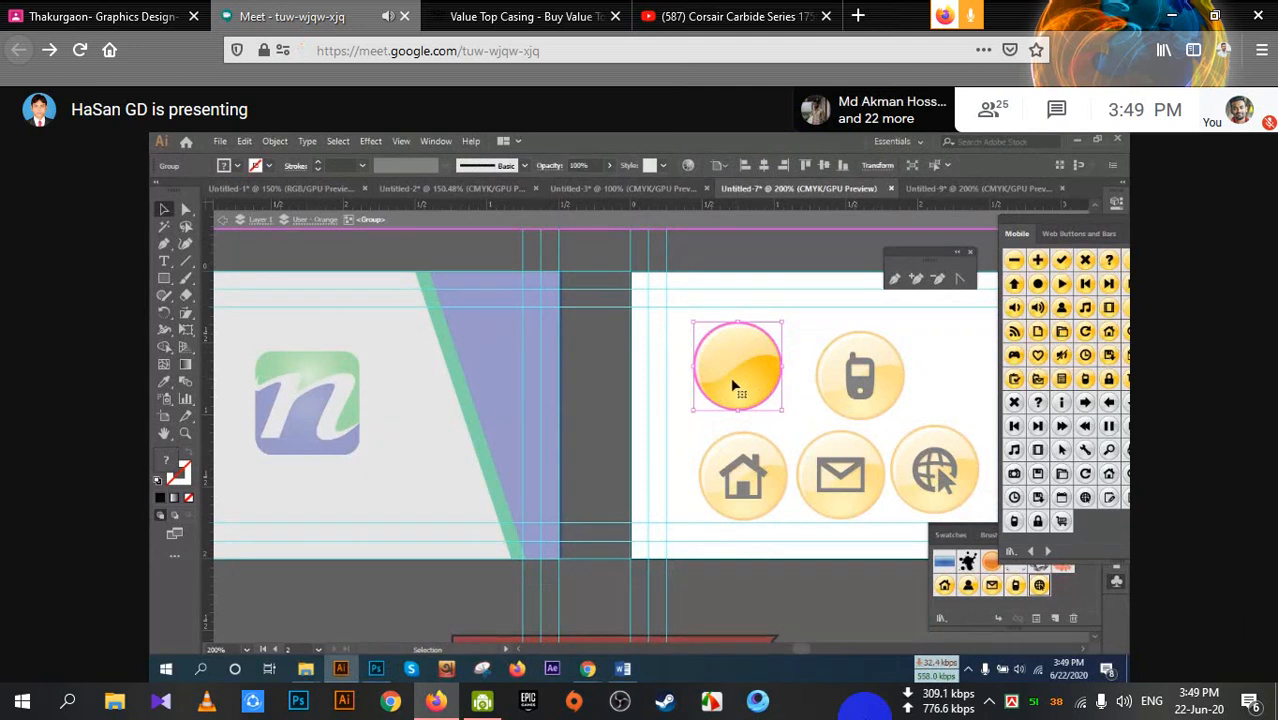
Ungroup the user icon's round background again and isolate its gold circle for selection
key("Escape")
right_click(766, 367)
left_click(828, 488)
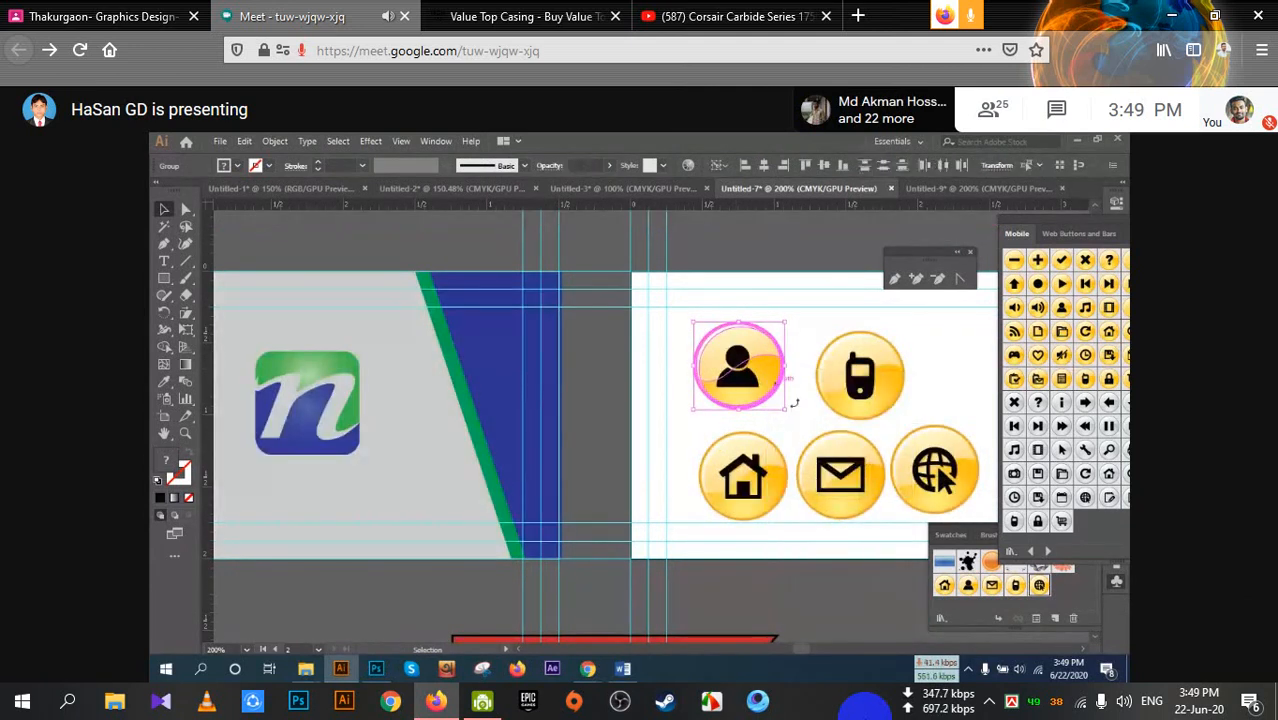
left_click(765, 378)
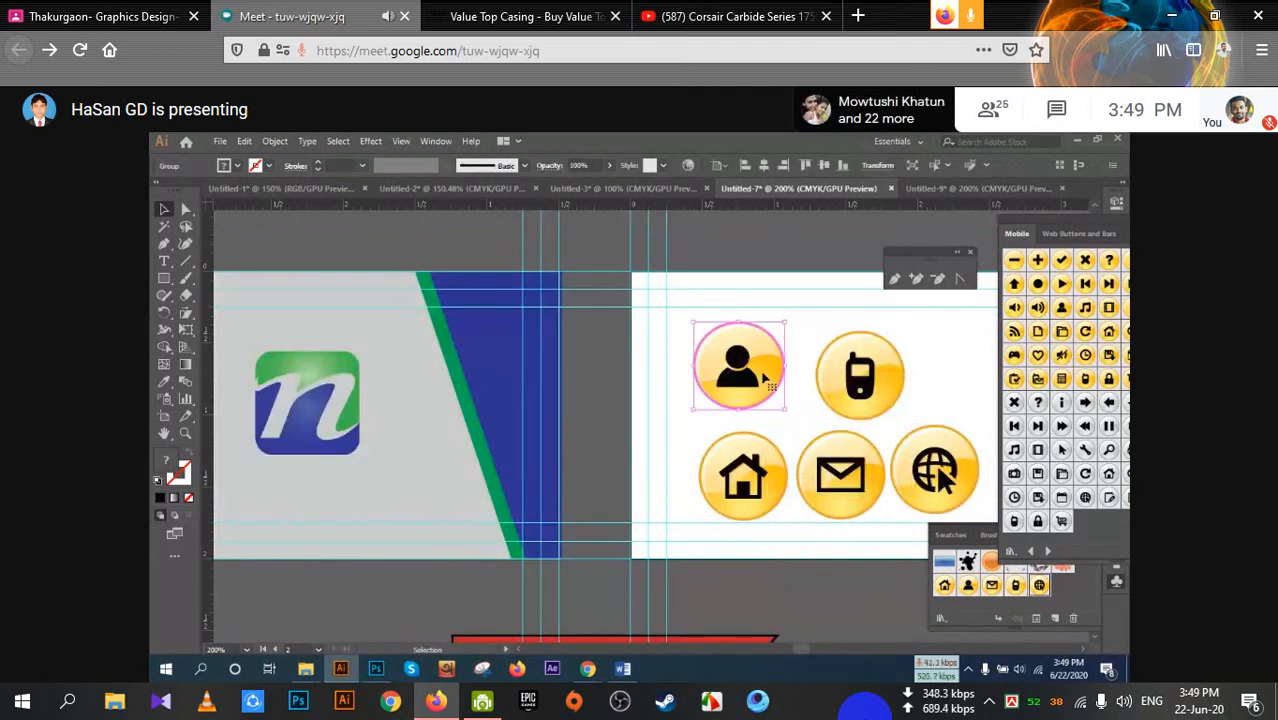
double_click(765, 378)
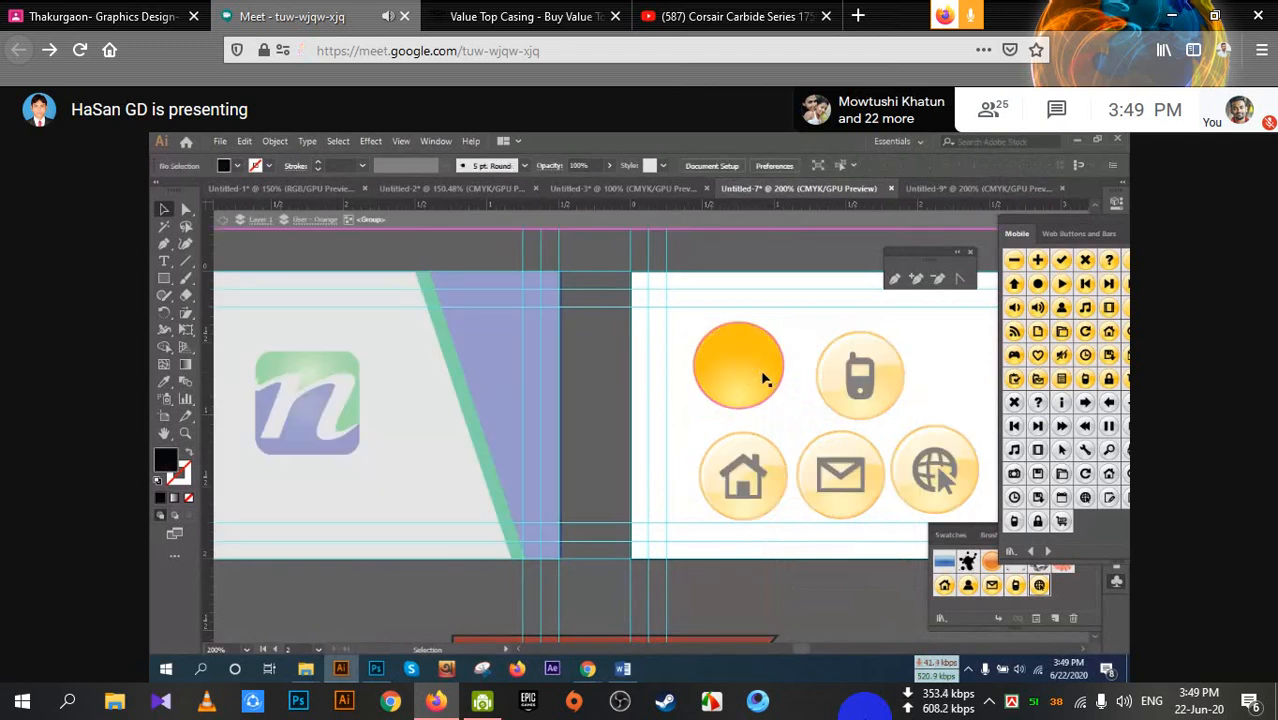
left_click(762, 378)
double_click(669, 337)
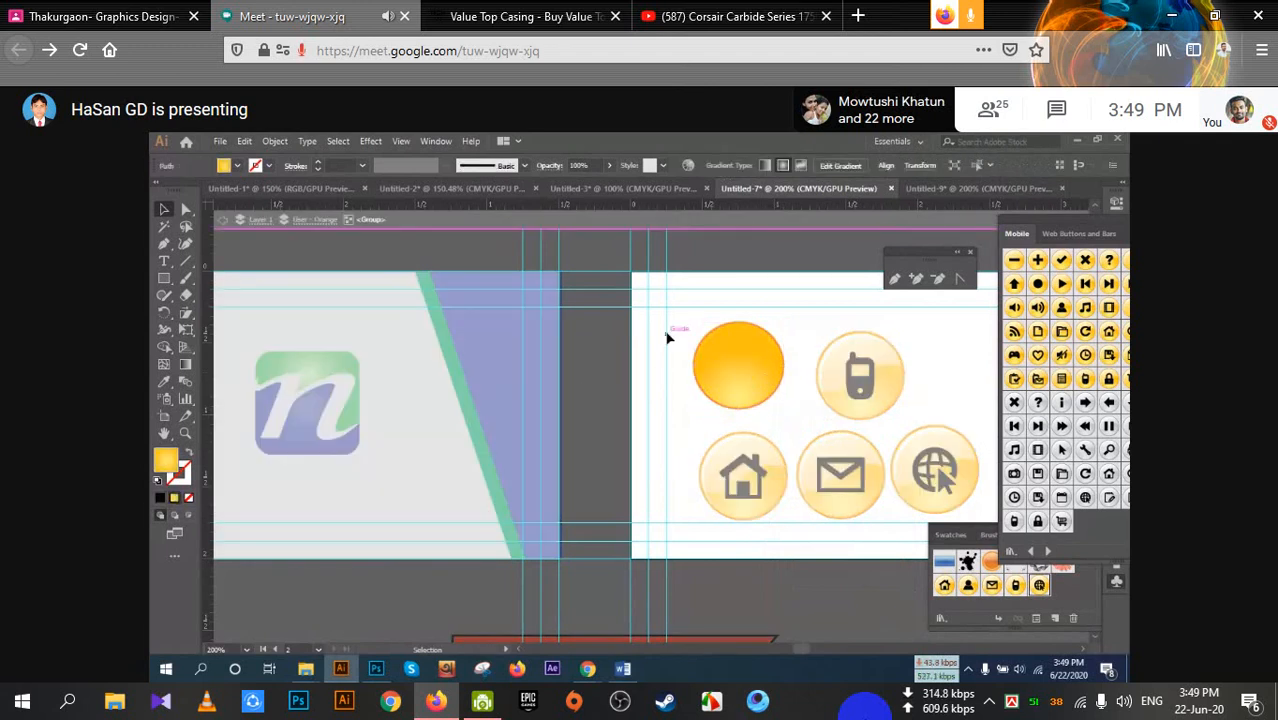
Select all five contact icons on the white card and expand them together
left_click_drag(675, 311, 967, 513)
left_click(274, 141)
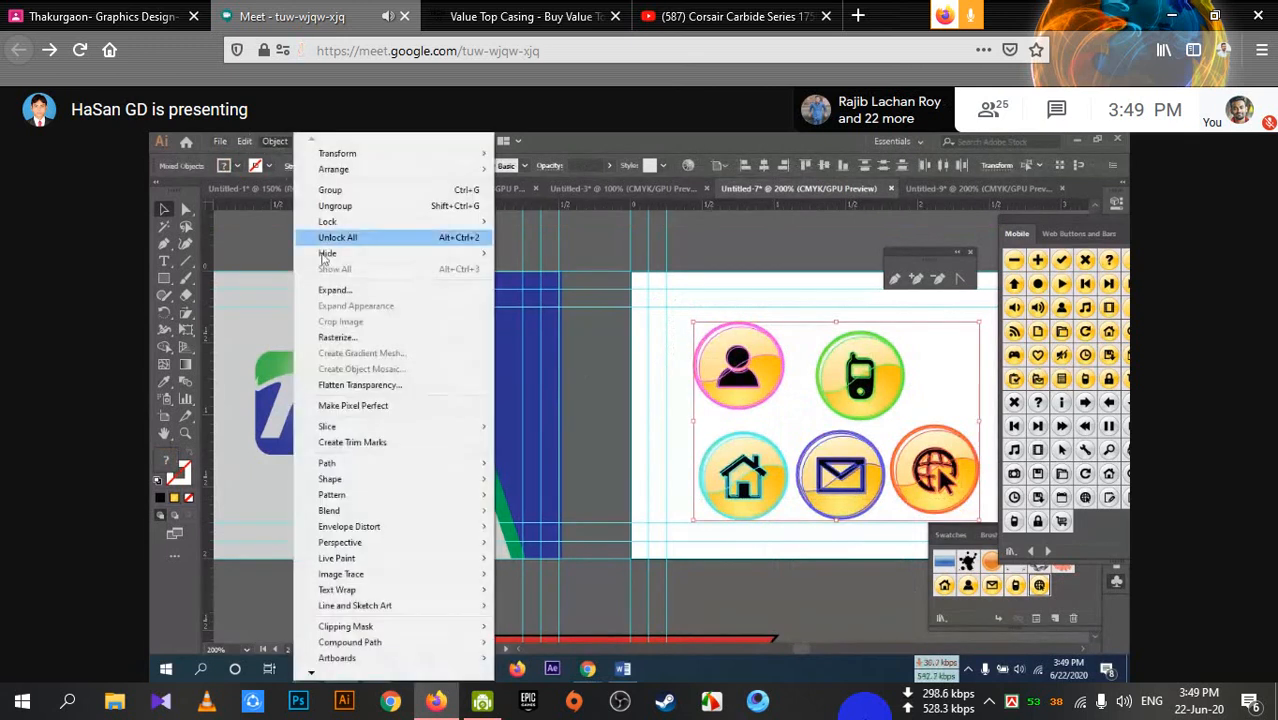
left_click(335, 288)
left_click(706, 498)
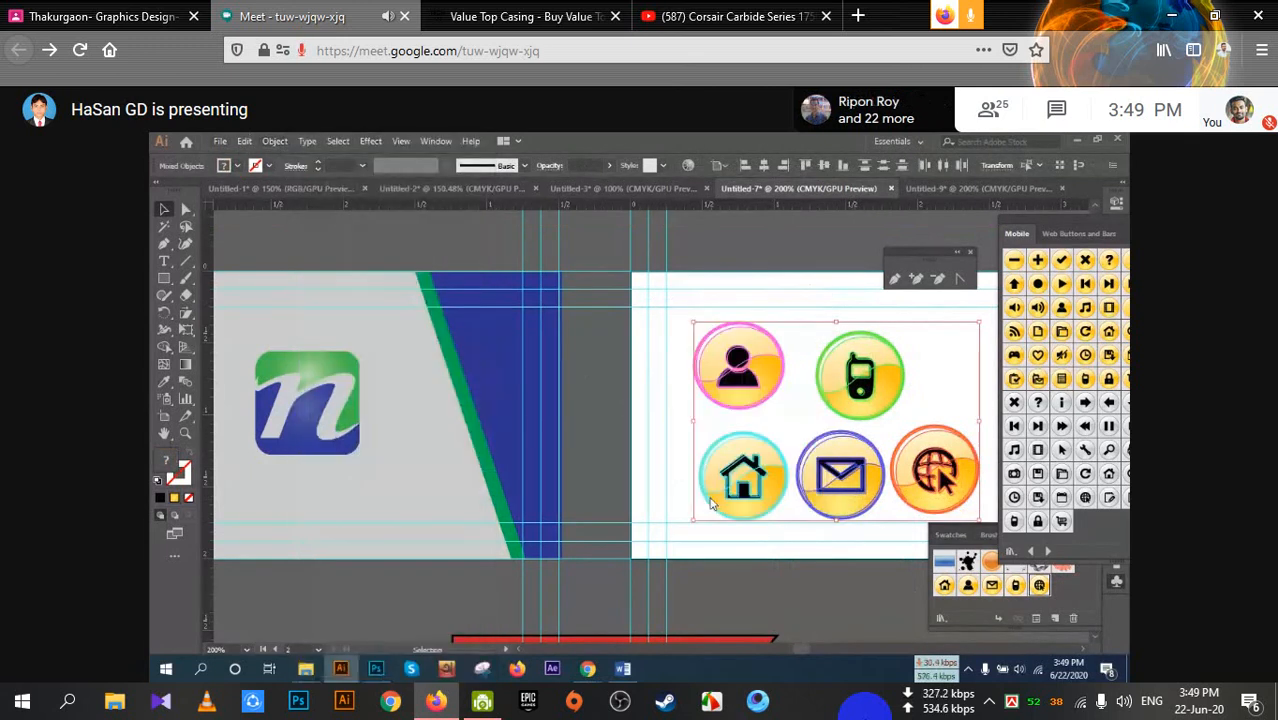
Ungroup the user icon's background artwork after the expansion of all five icons
left_click(668, 402)
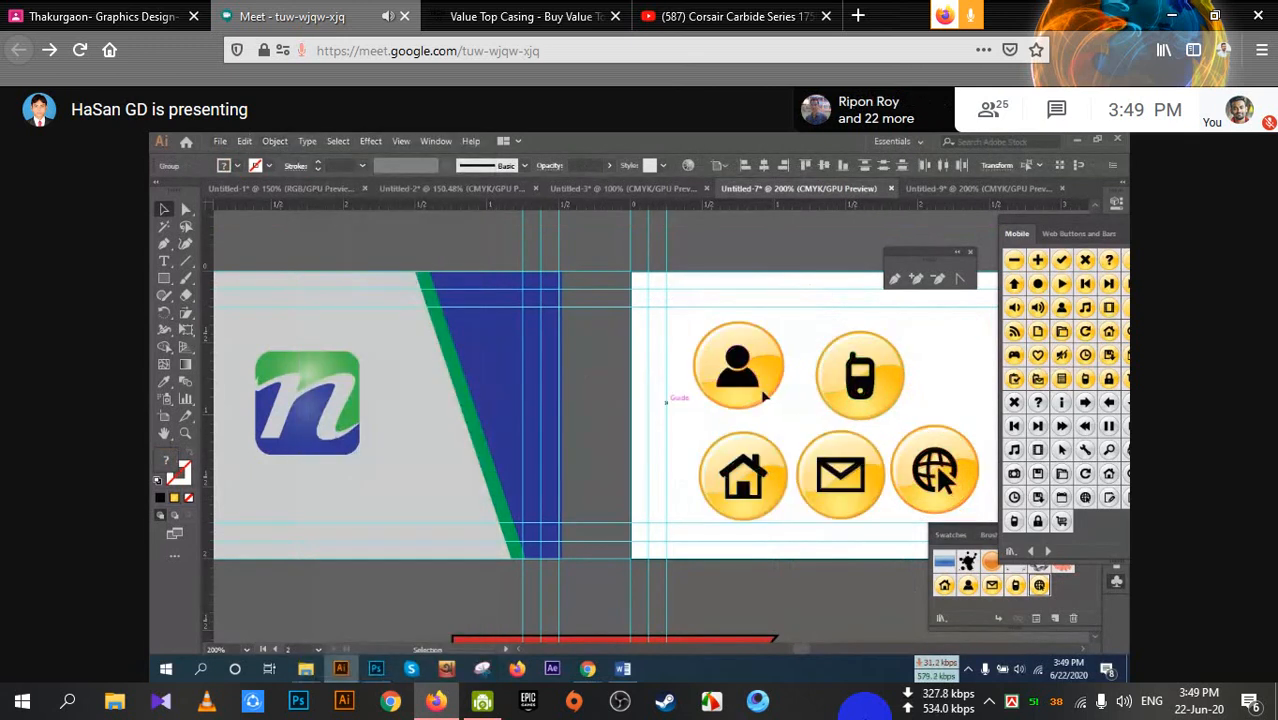
left_click(765, 397)
right_click(778, 364)
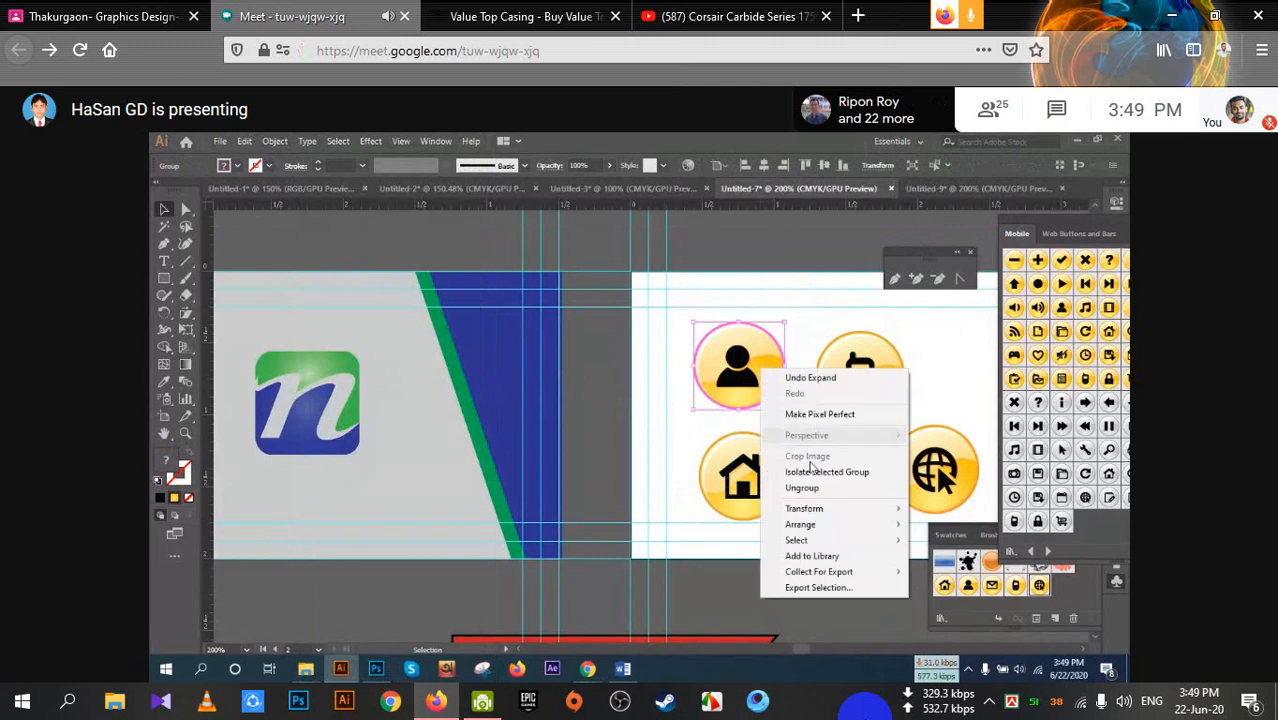
left_click(800, 487)
Try to isolate the user icon's gold circle, separate from its glossy highlight, and exit isolation
left_click(762, 375)
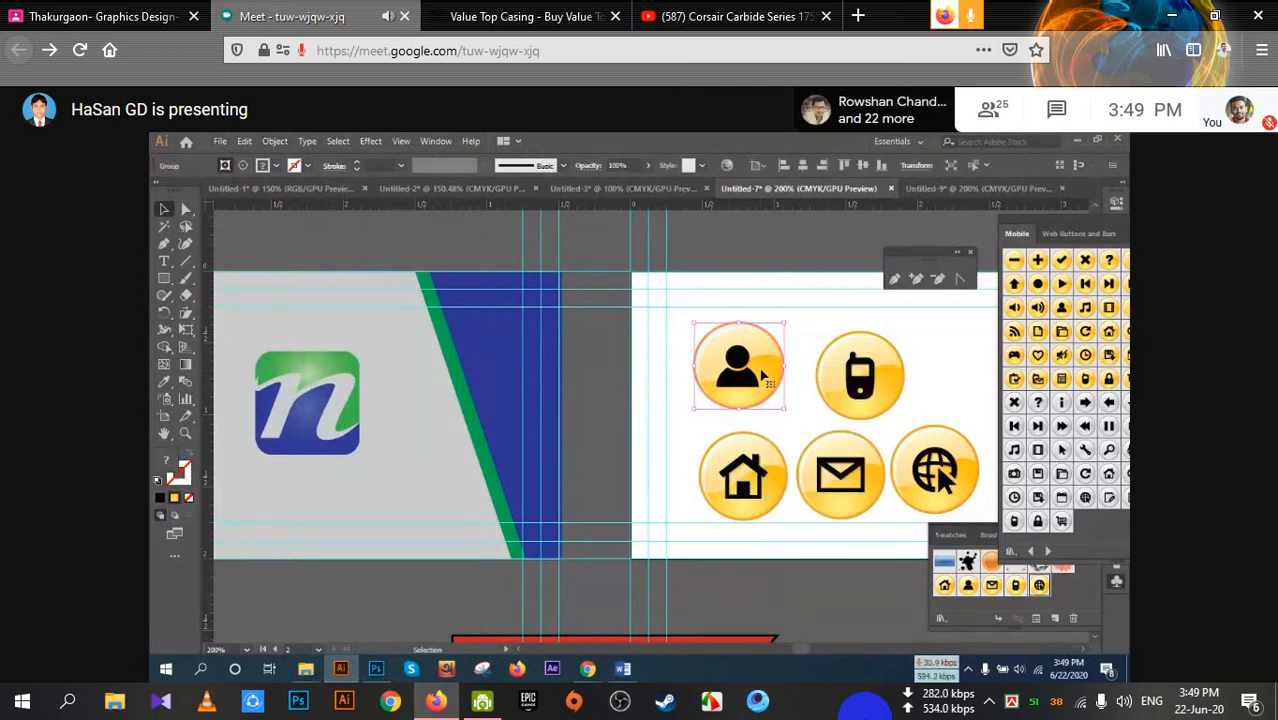
key("8")
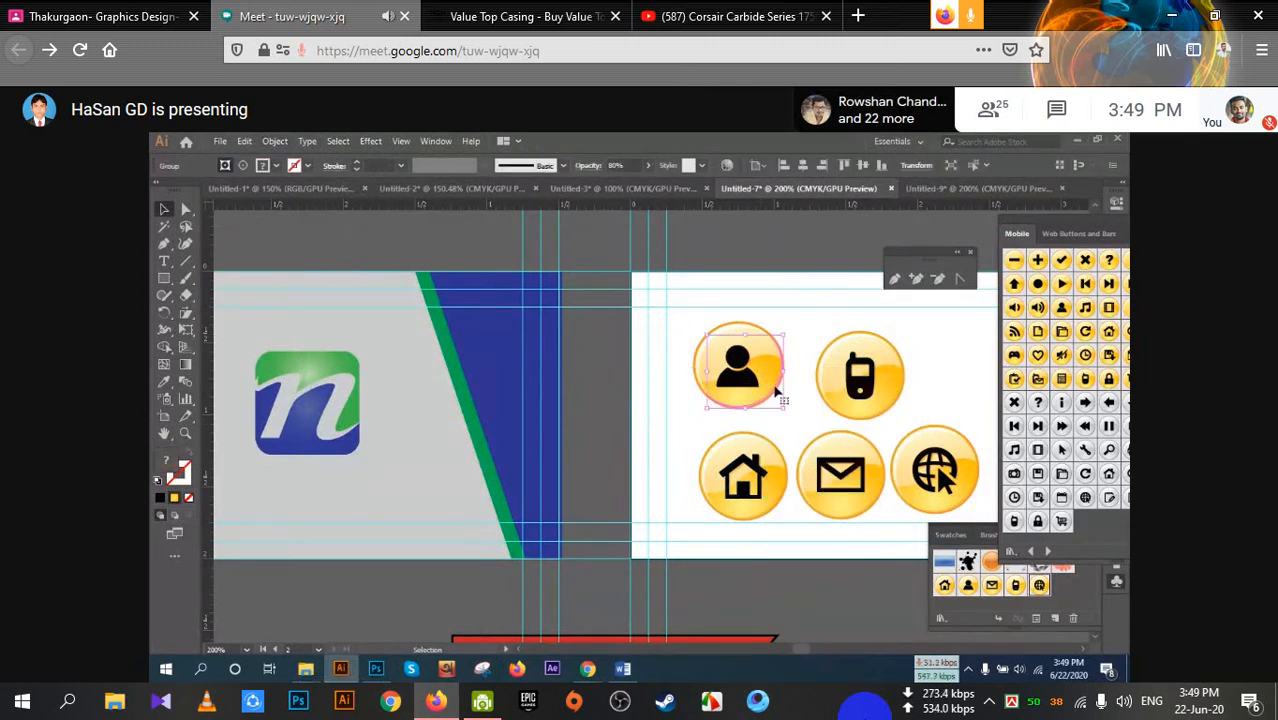
left_click(768, 382)
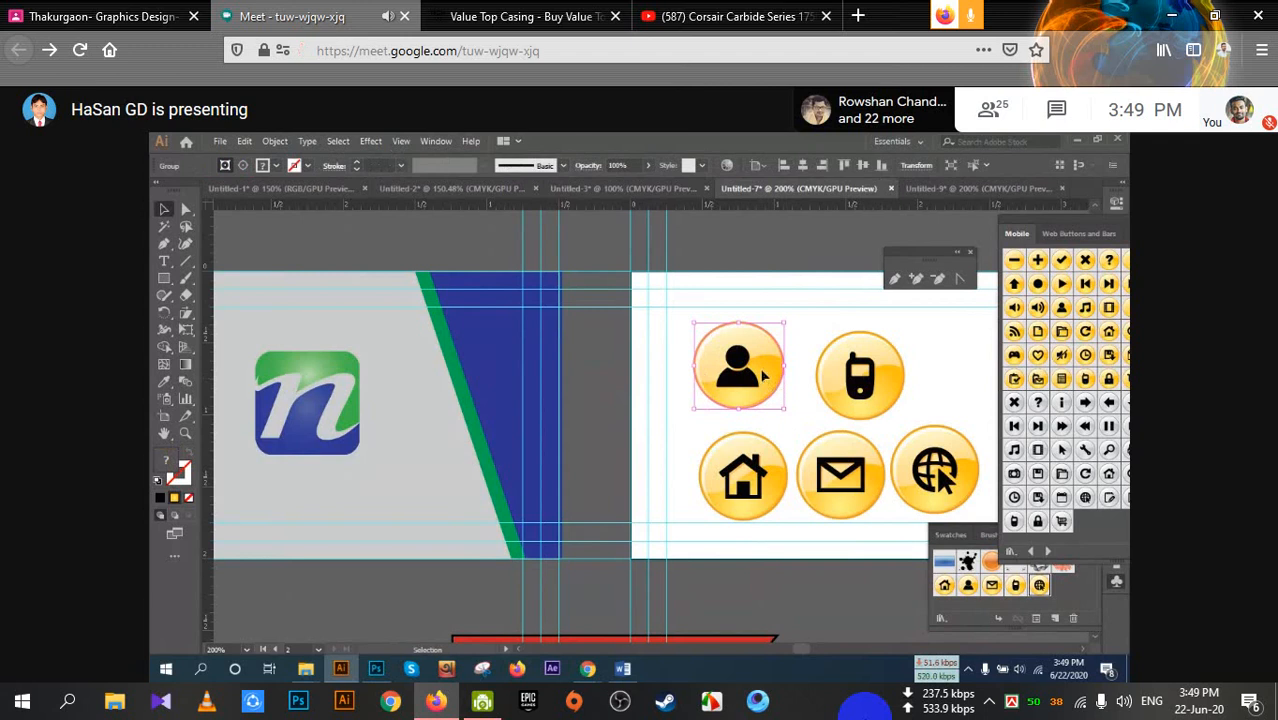
double_click(762, 375)
key("Delete")
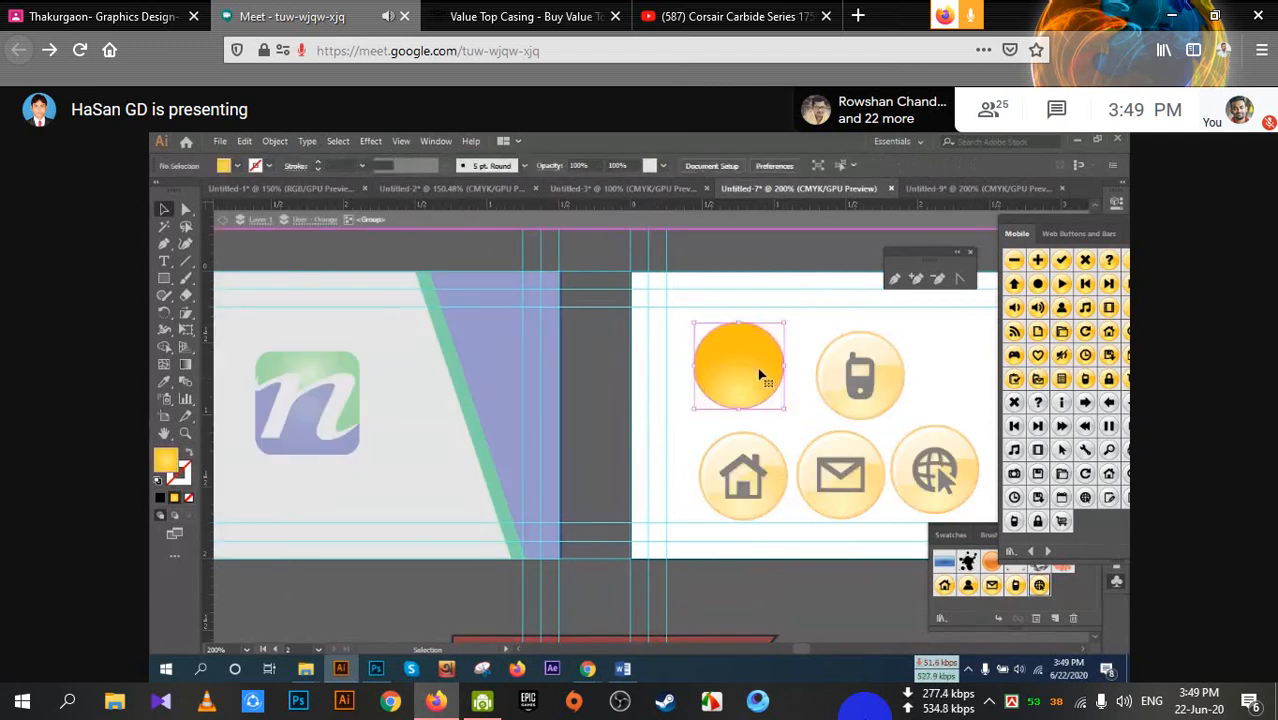
key("ctrl+z")
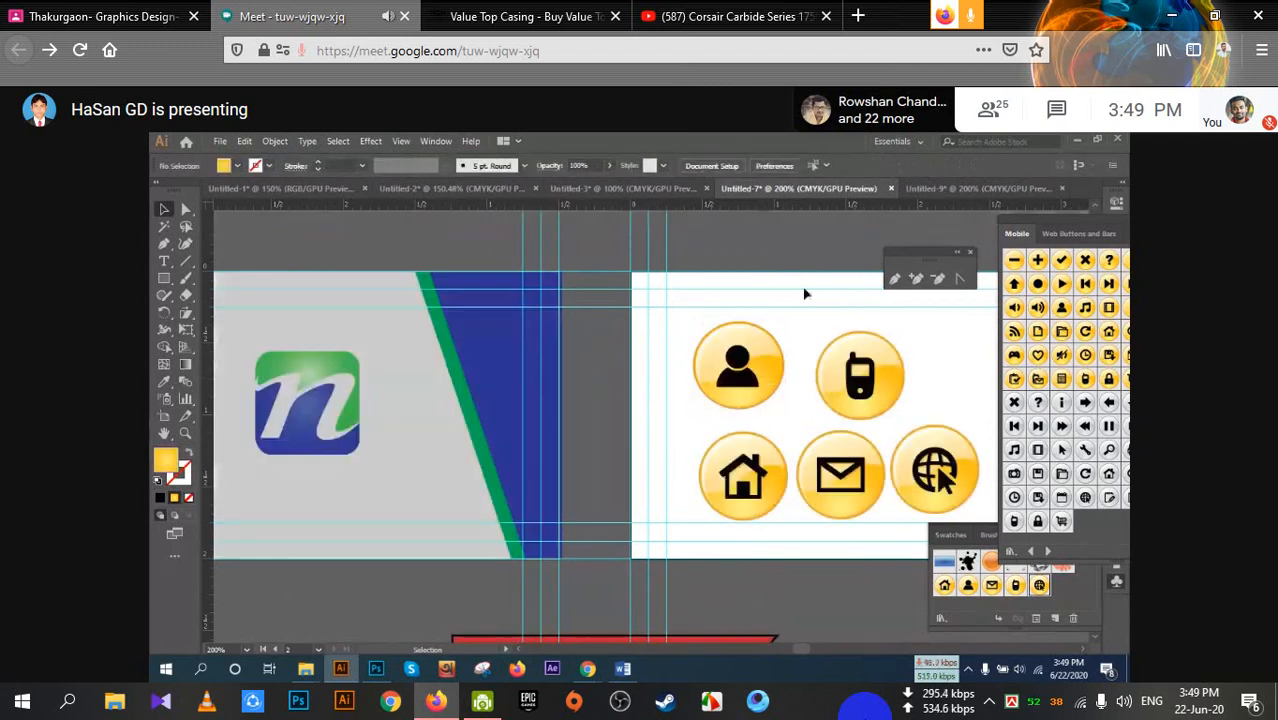
Undo the expanding and ungrouping of the user icon until it is an intact symbol
scroll(748, 338, "up", 3)
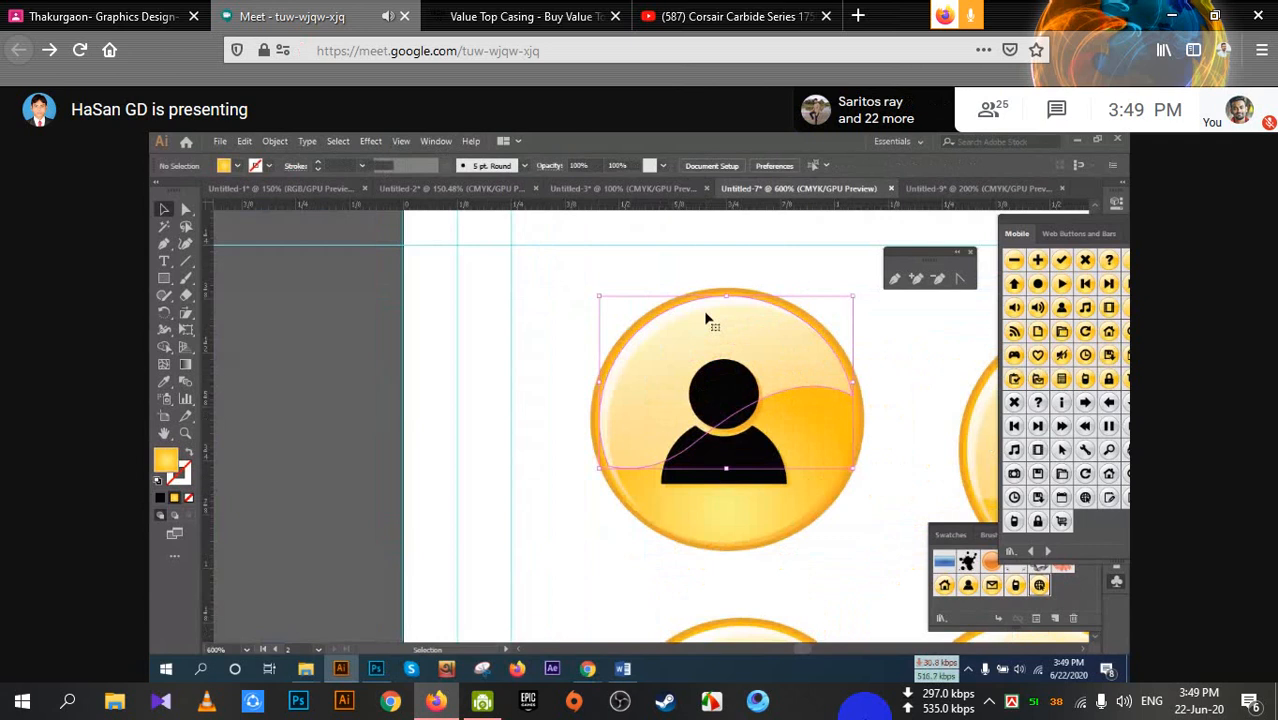
scroll(706, 320, "down", 6)
left_click(700, 362)
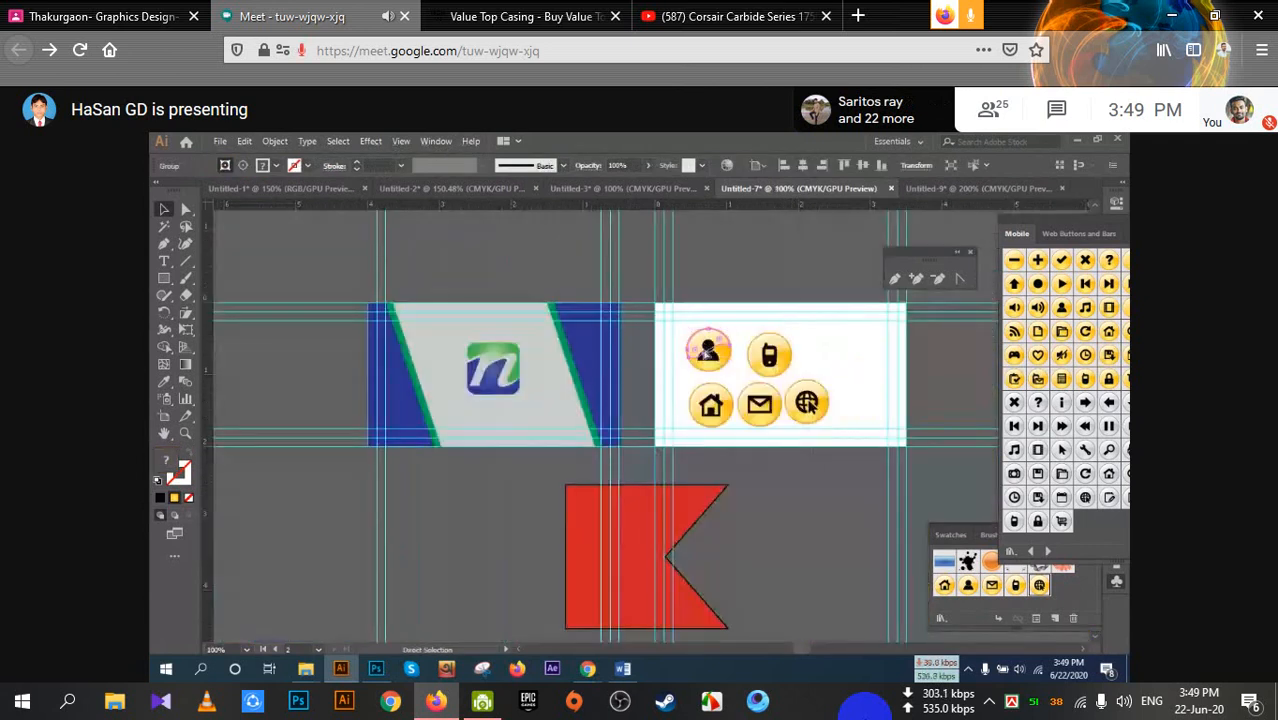
key("ctrl+z")
key("ctrl+z")
key("ctrl+z")
key("ctrl+z")
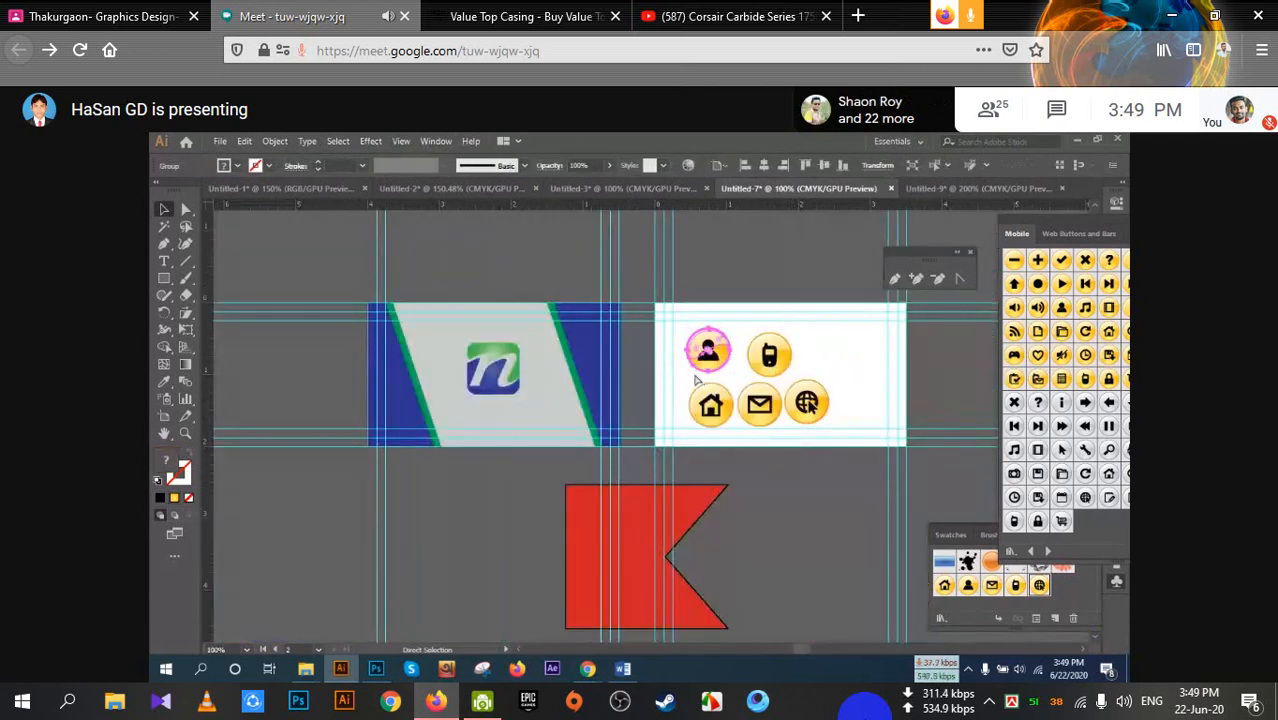
Expand only the user icon symbol, with the Object and Fill options enabled
left_click(810, 349)
left_click(722, 364)
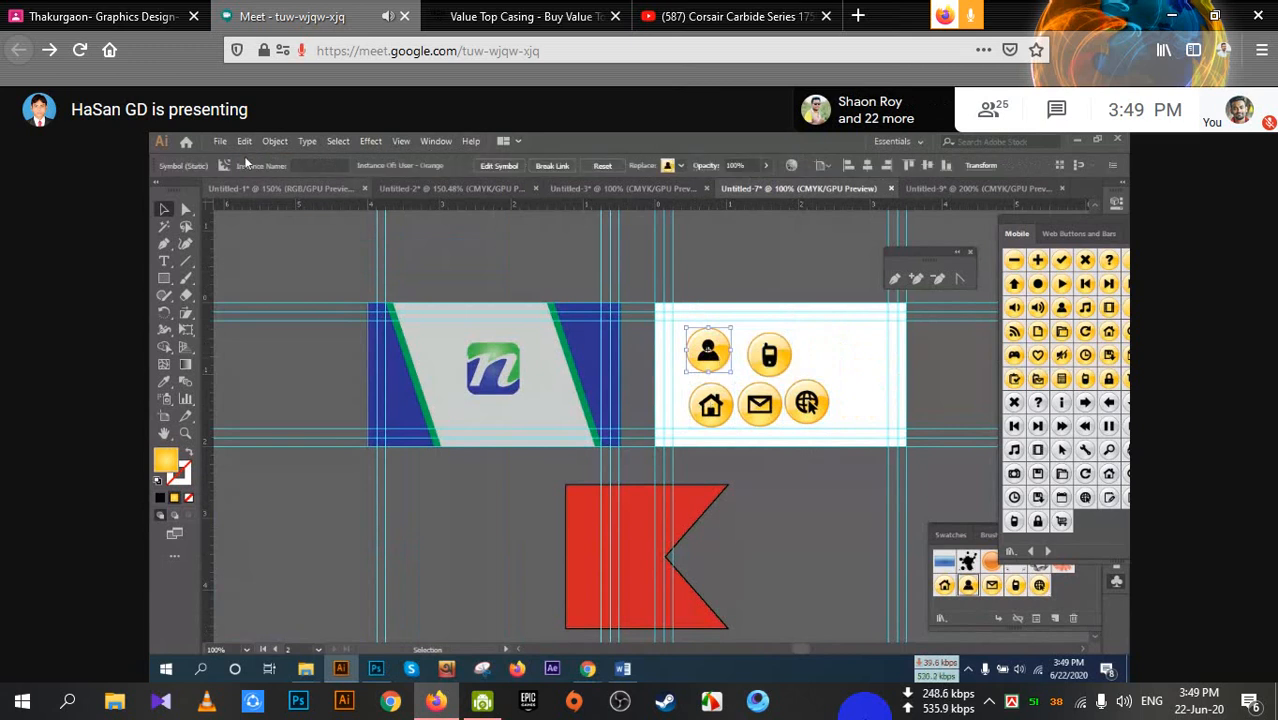
left_click(274, 141)
left_click(335, 290)
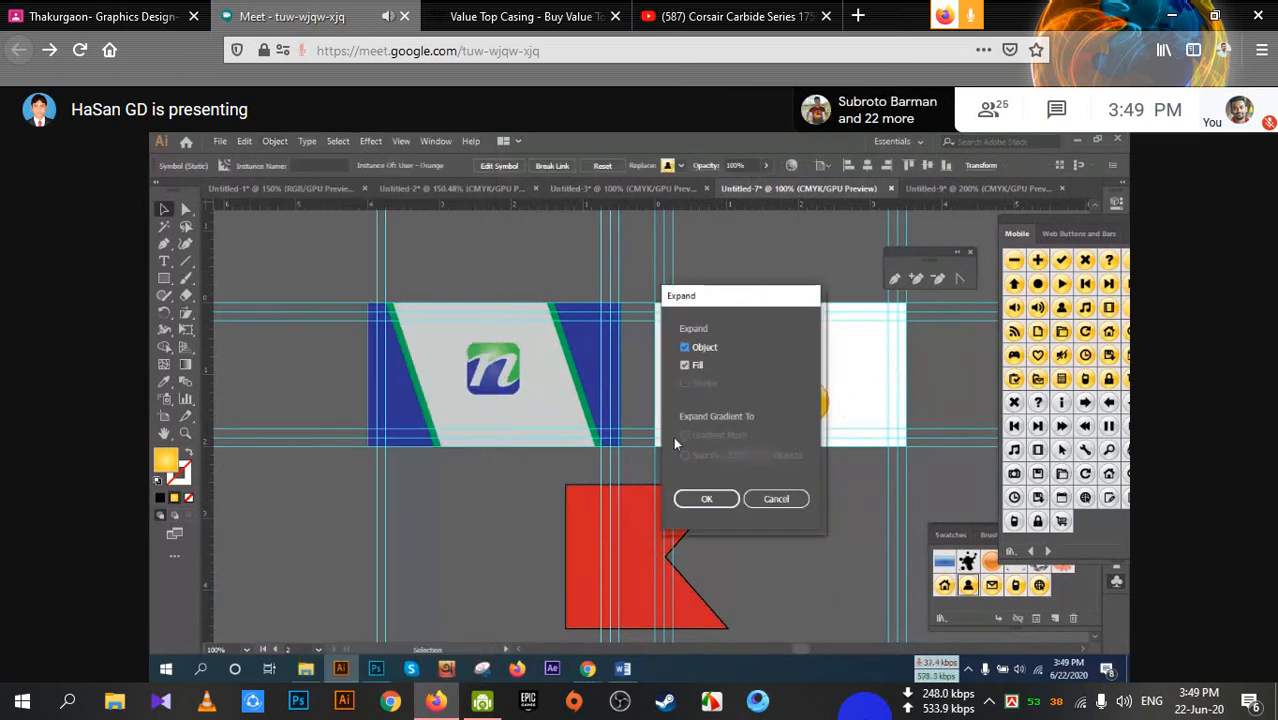
left_click(707, 500)
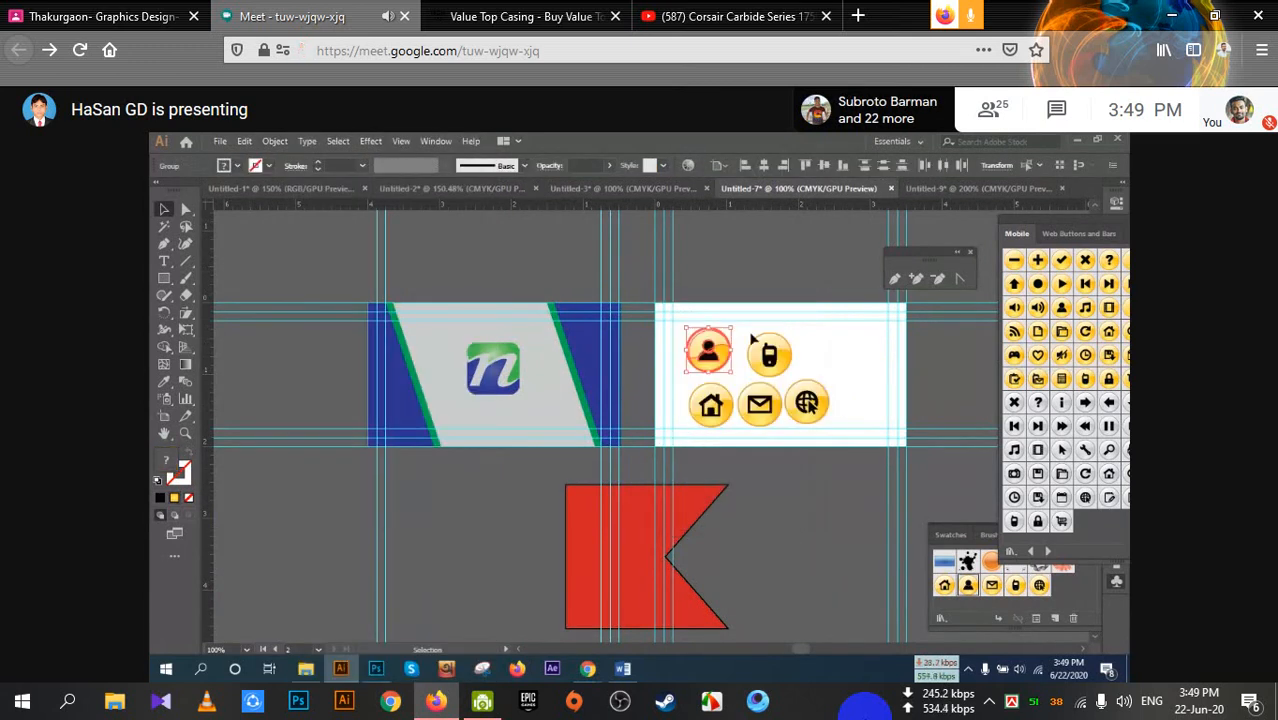
Ungroup the expanded user icon and select its round button background
left_click(730, 356)
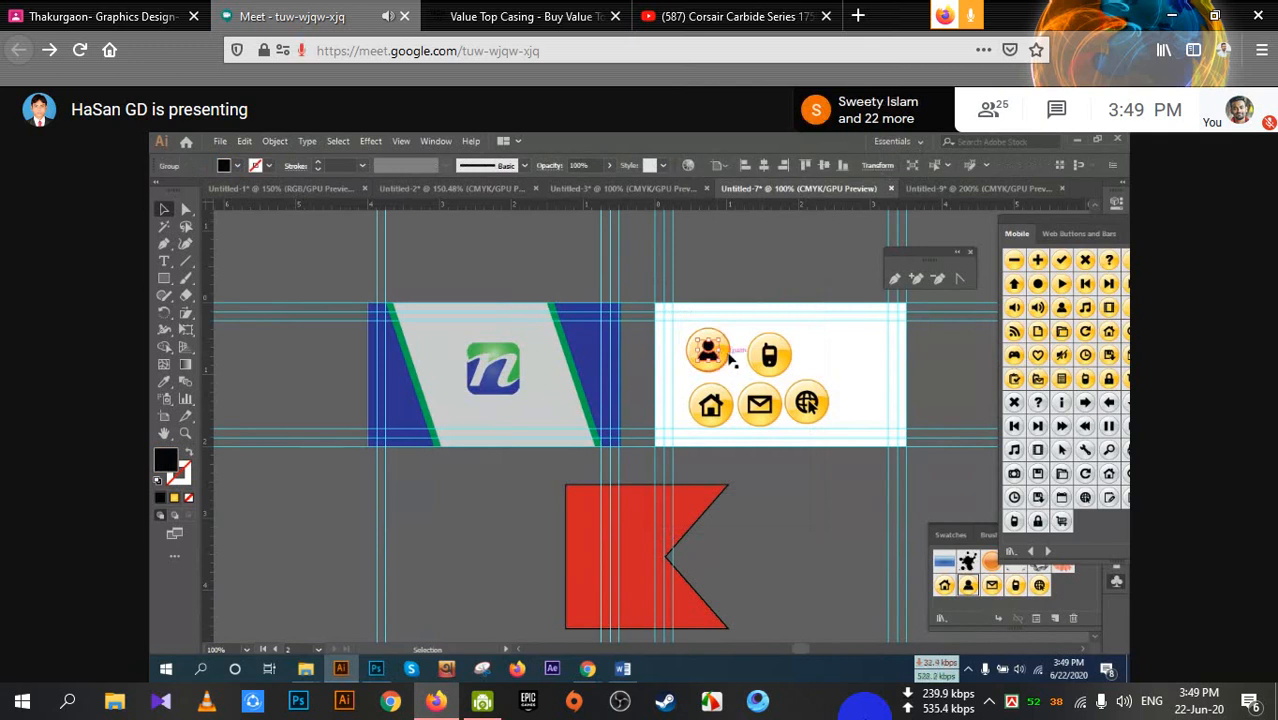
left_click(729, 357)
right_click(722, 352)
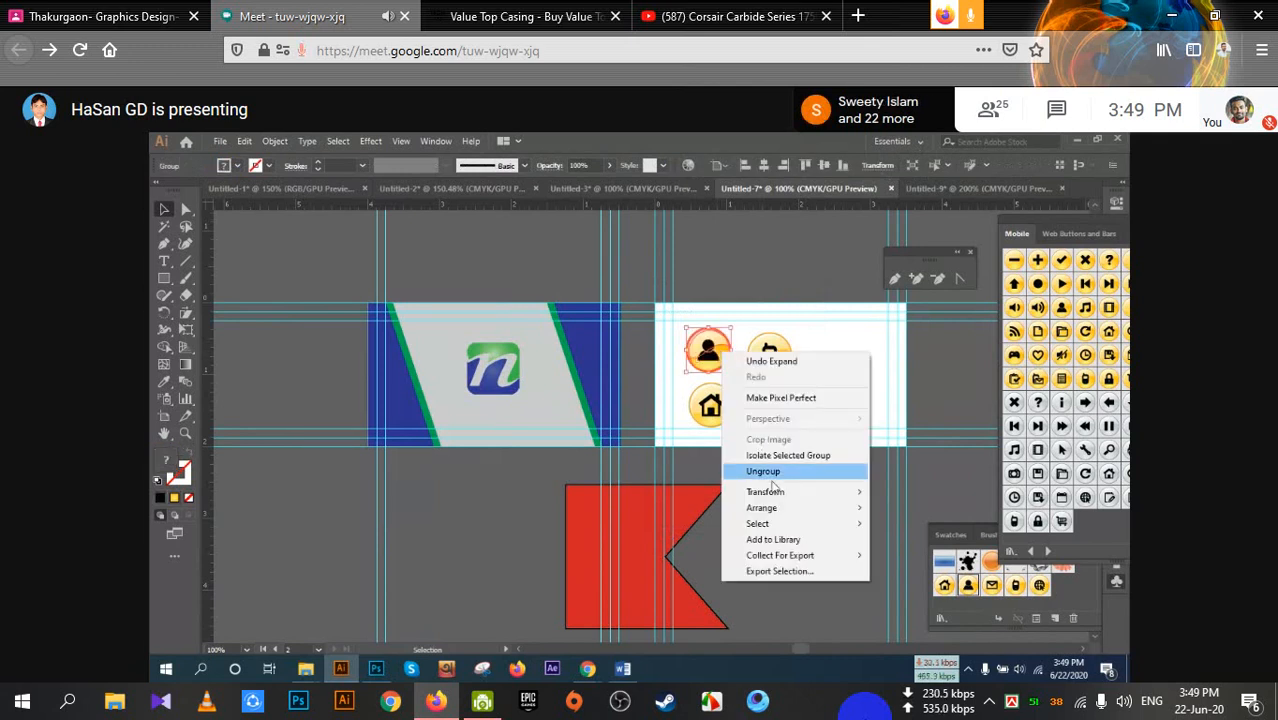
left_click(770, 474)
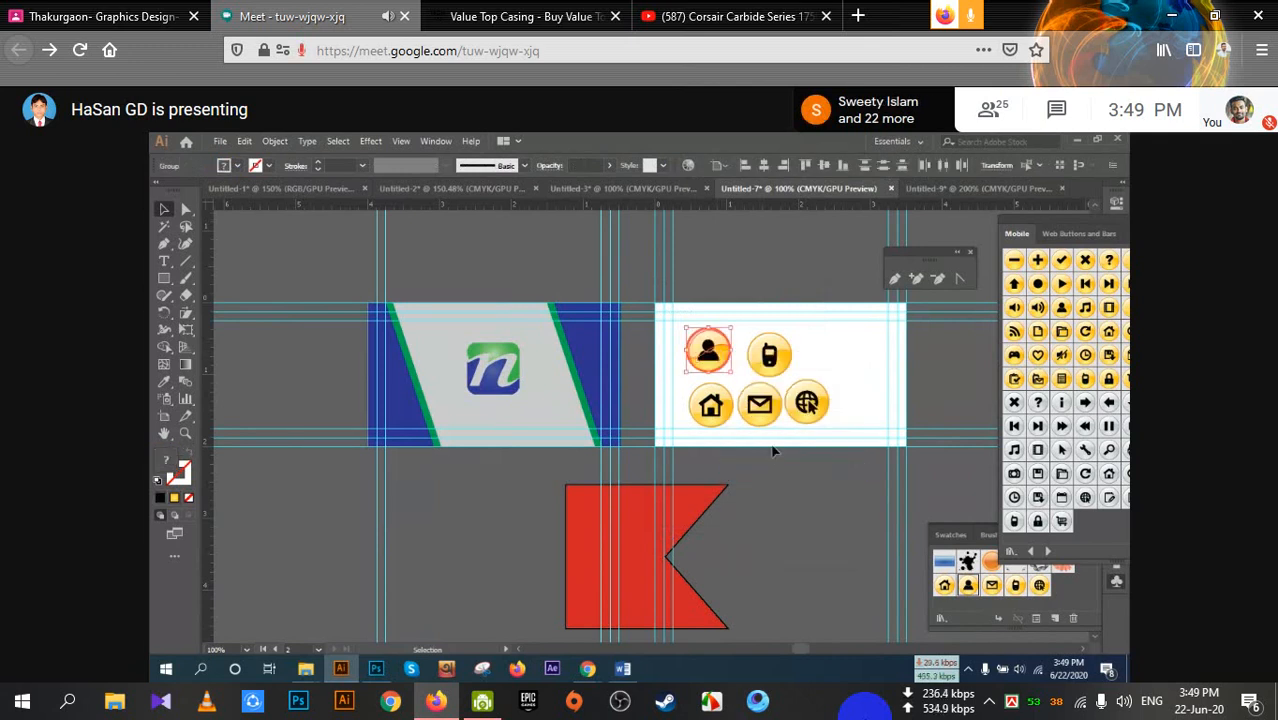
left_click(724, 359)
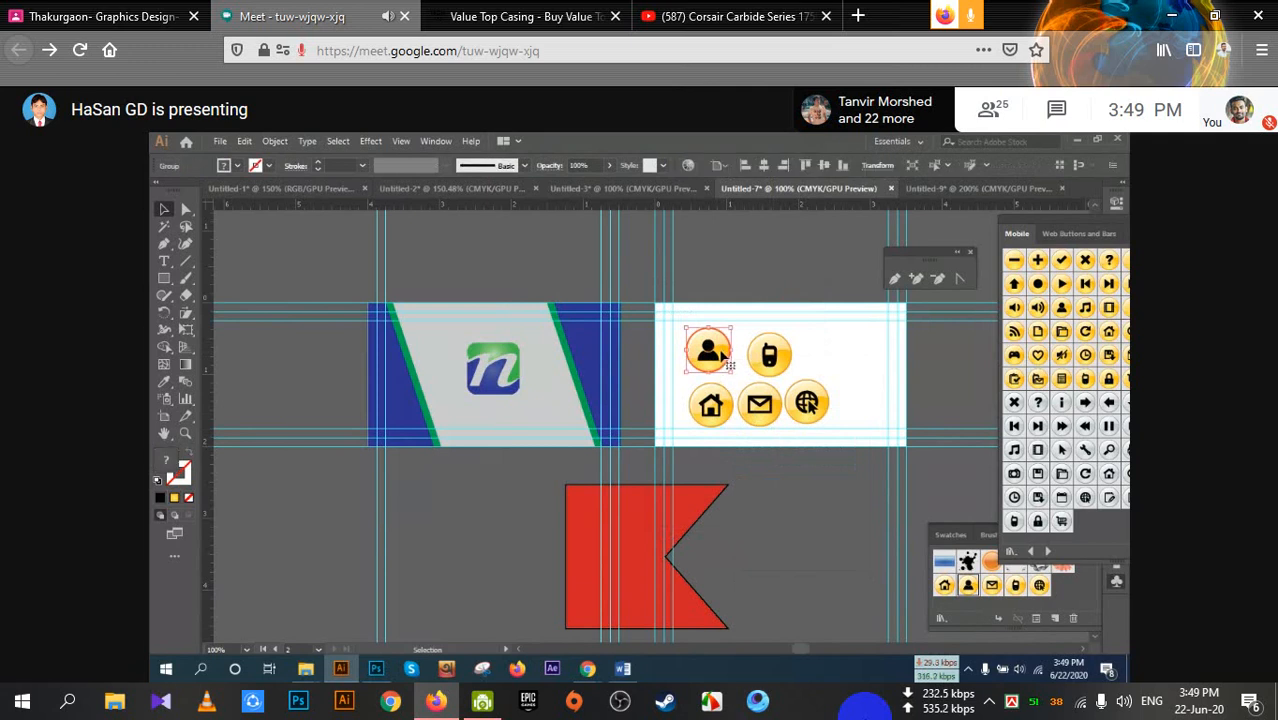
Isolate the user icon's gold circle and recolor it with the Eyedropper, sampling the blue panel of the neighboring card
scroll(714, 368, "up", 1)
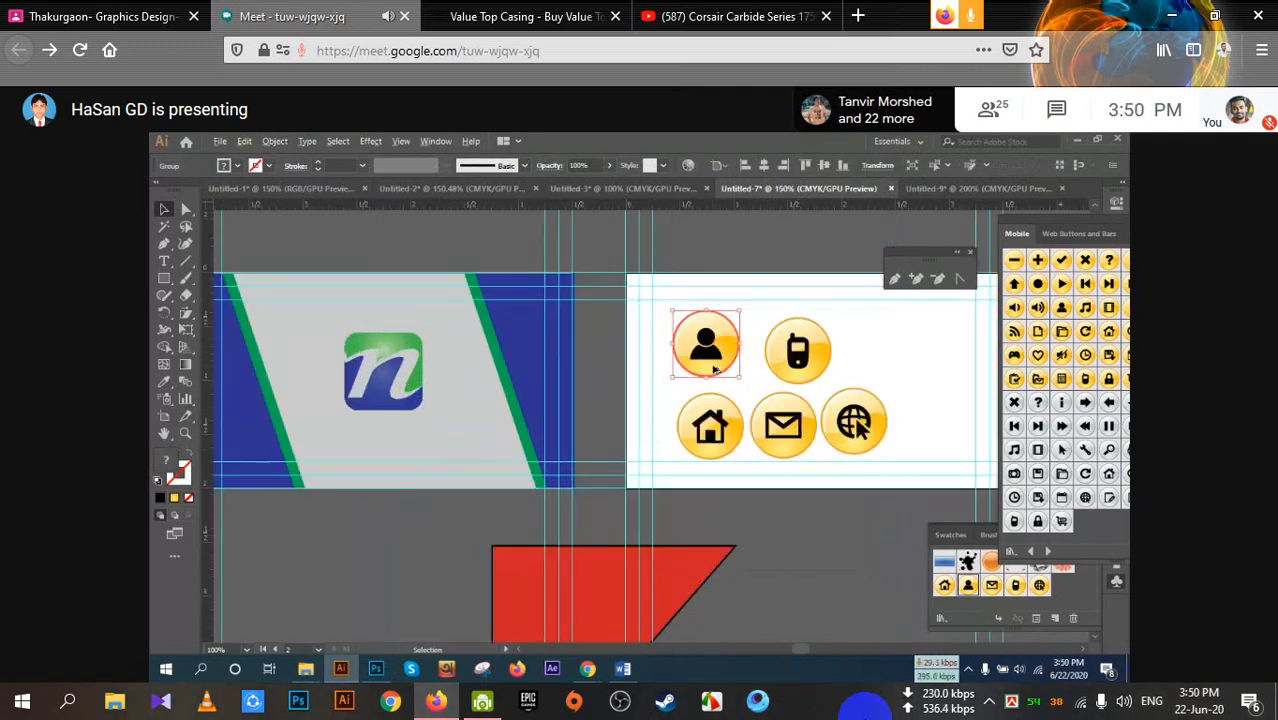
scroll(714, 368, "up", 2)
double_click(737, 319)
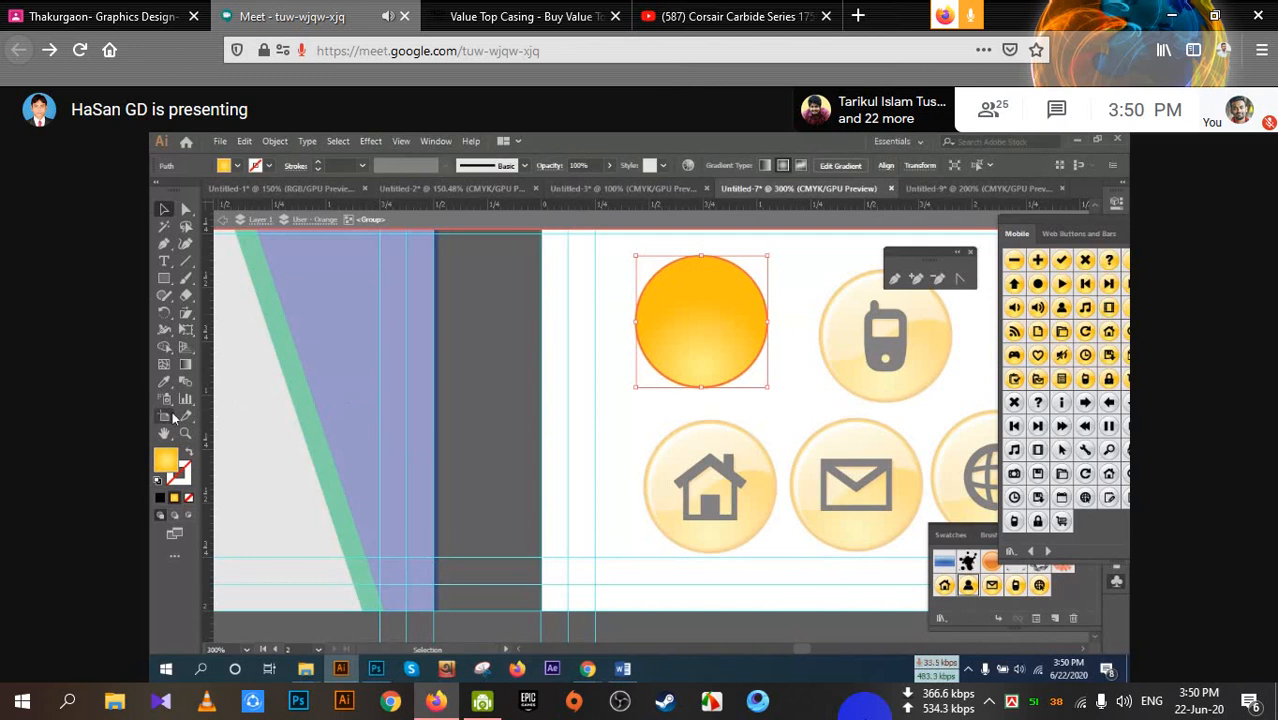
left_click(164, 381)
left_click(340, 332)
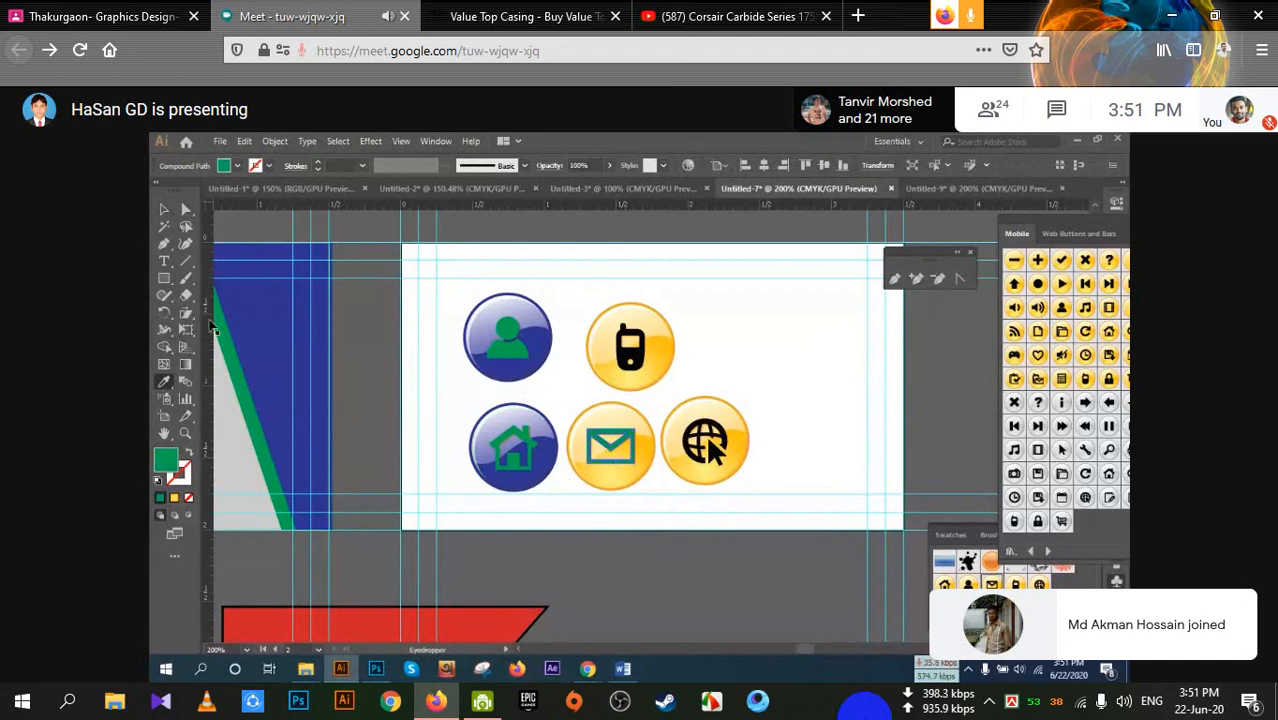
Isolate the email icon's round gold background, including its rim, and fill it with the dark blue swatch
left_click(622, 523)
double_click(629, 489)
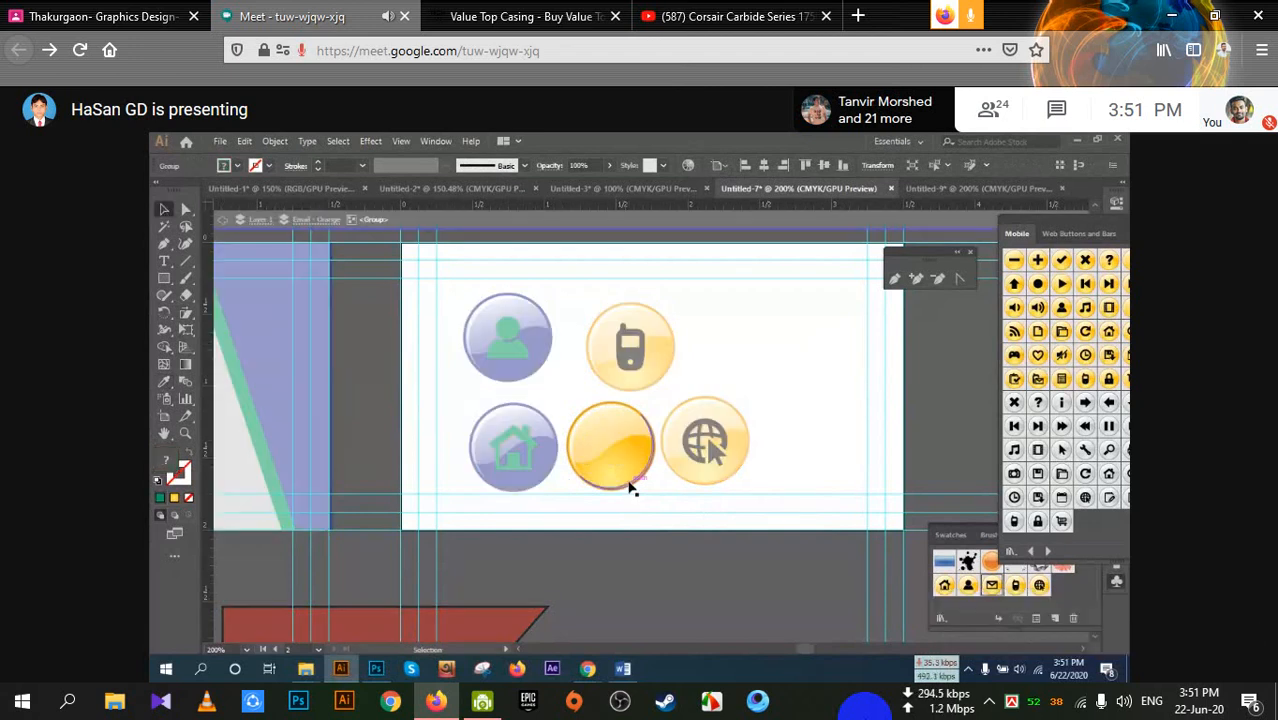
left_click(616, 465)
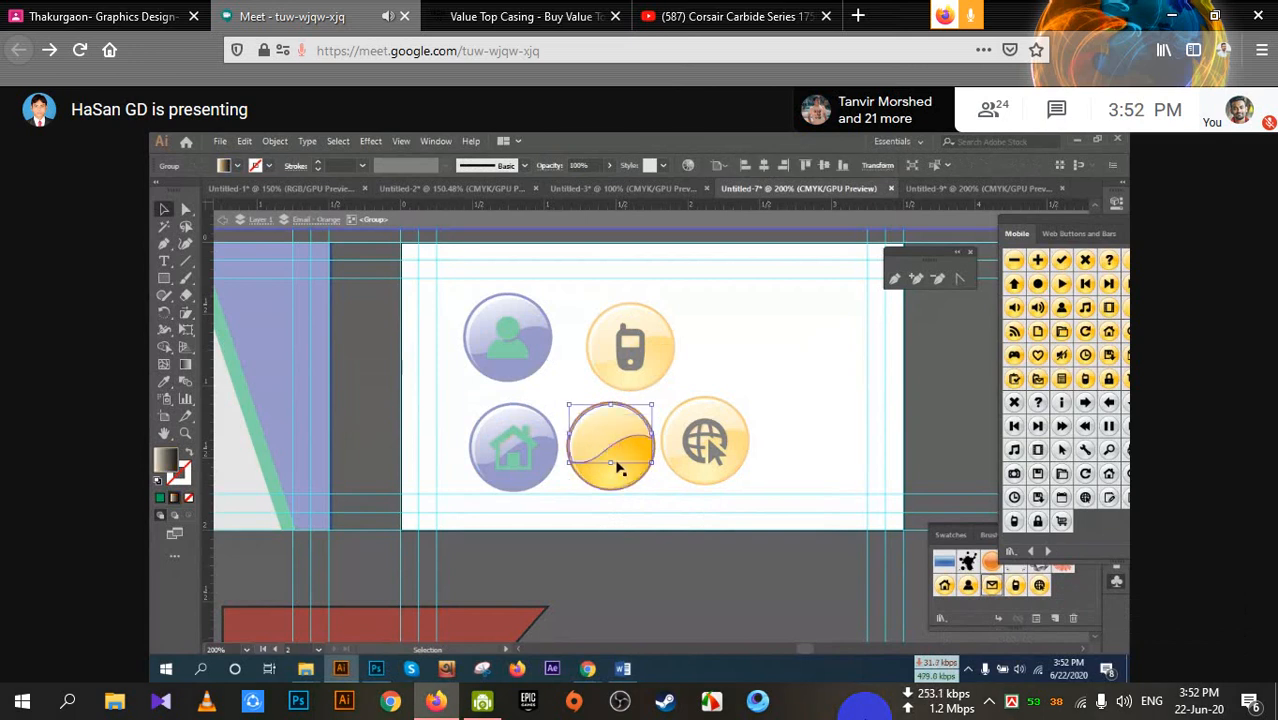
left_click(622, 471)
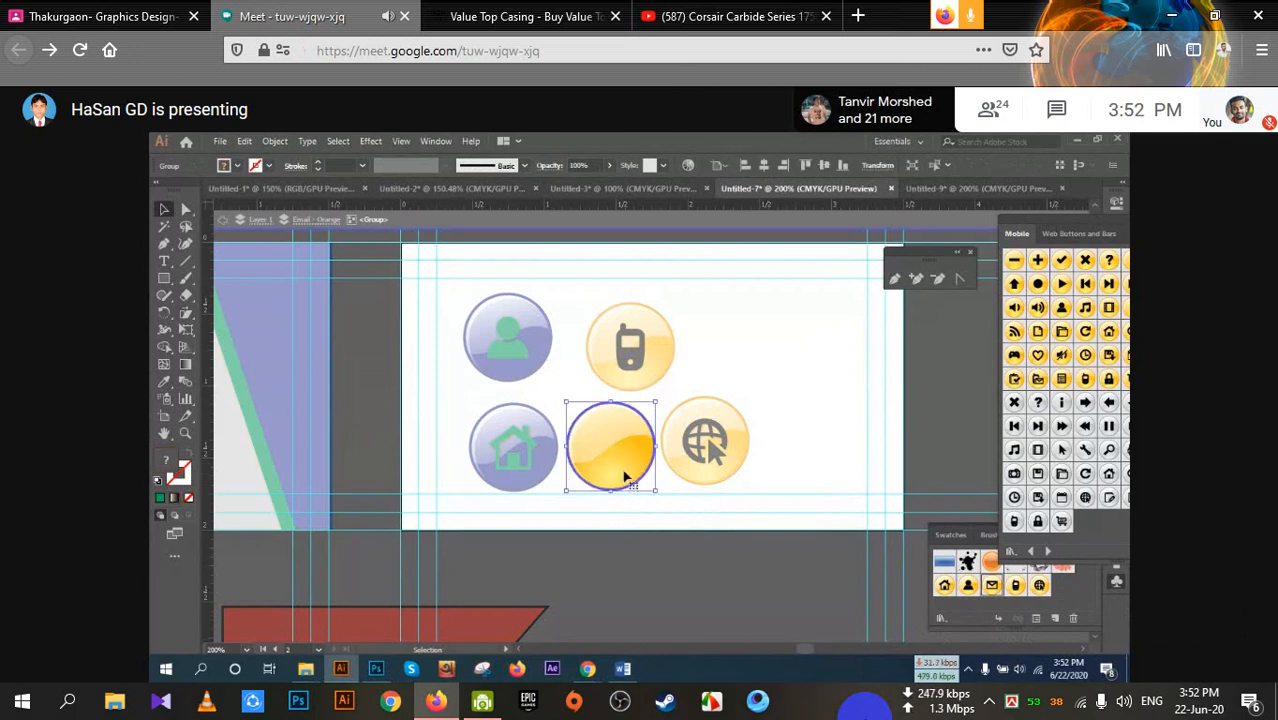
left_click(238, 165)
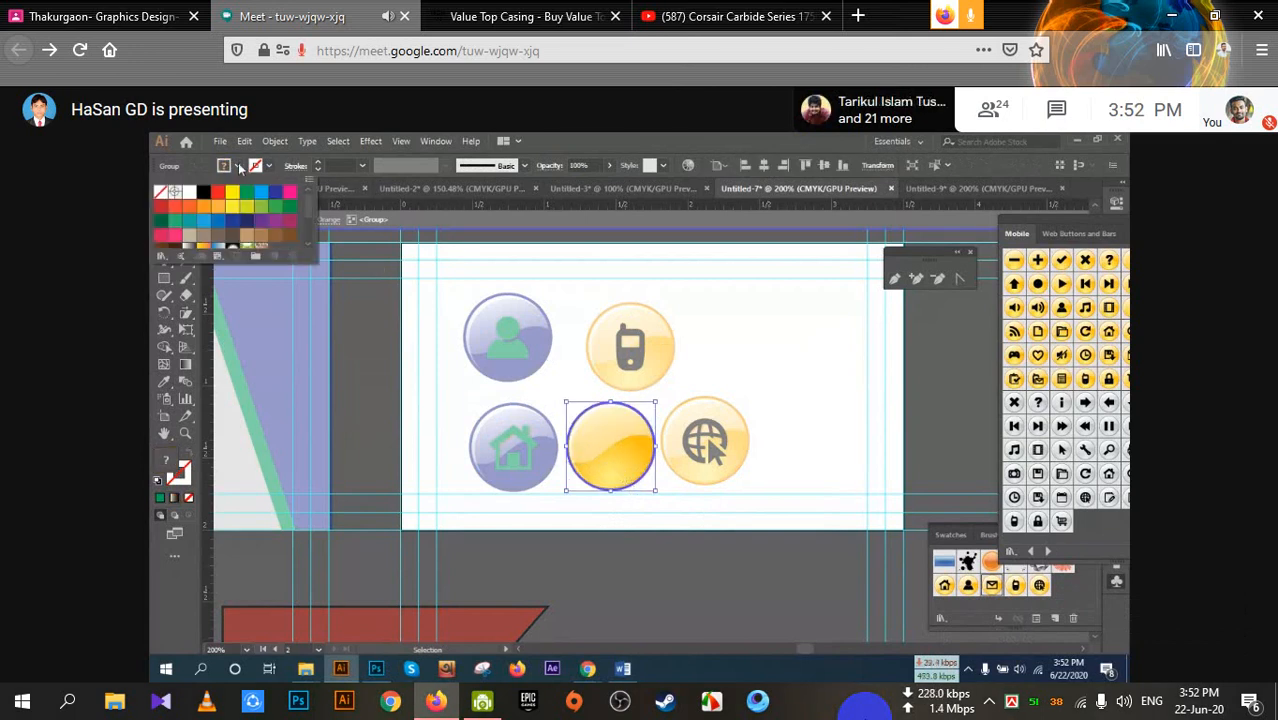
left_click(279, 196)
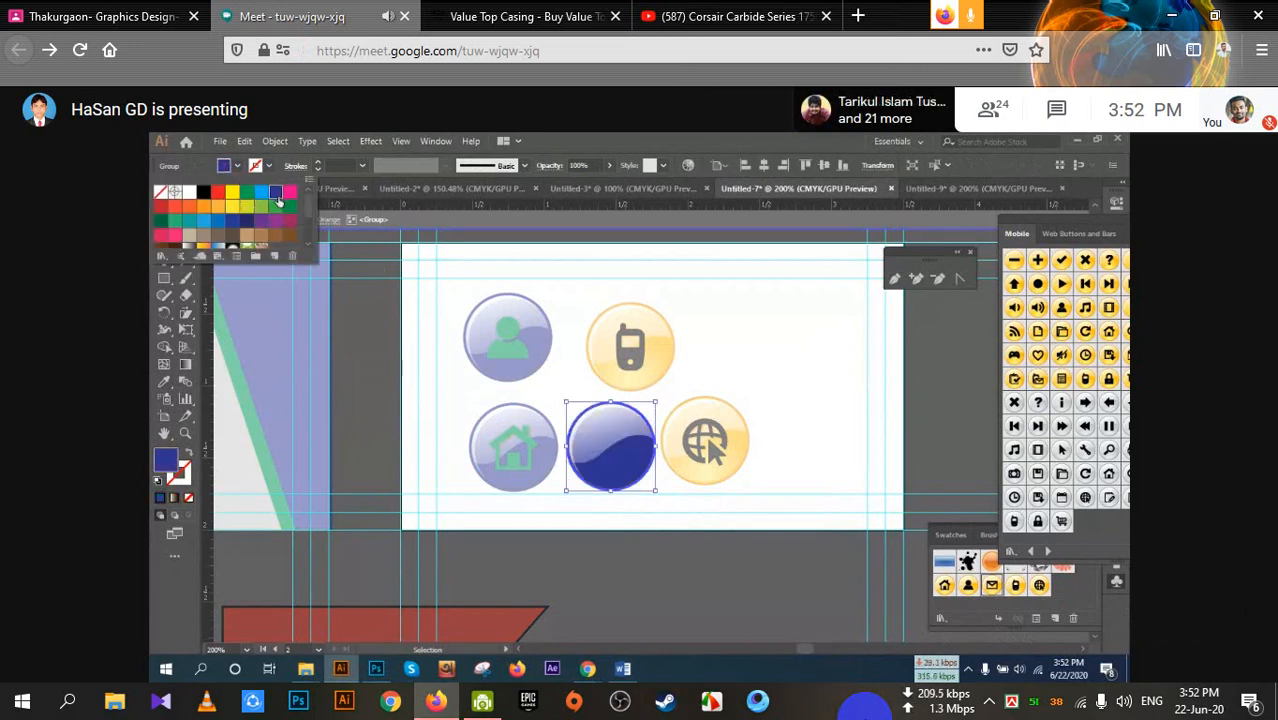
double_click(709, 573)
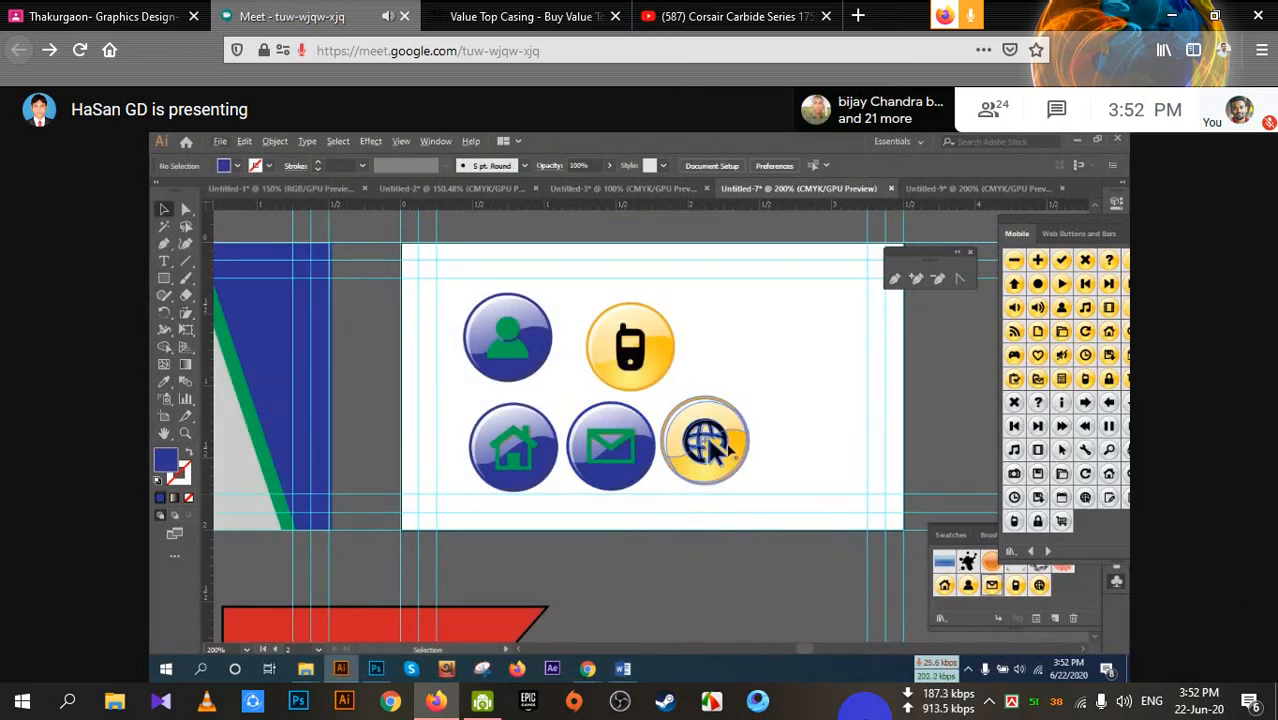
Expand the phone and web icon symbols together with the Object and Fill options enabled, and ungroup the result
left_click(633, 355)
left_click(708, 446, "shift")
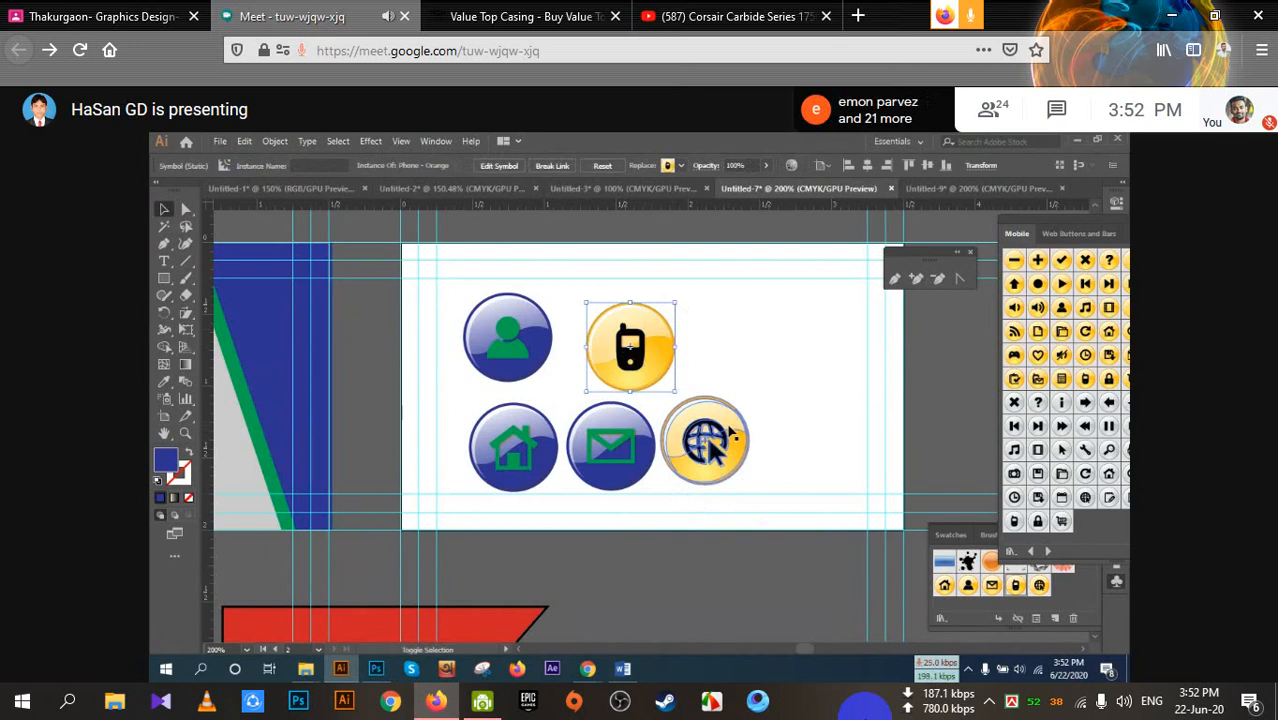
left_click(274, 141)
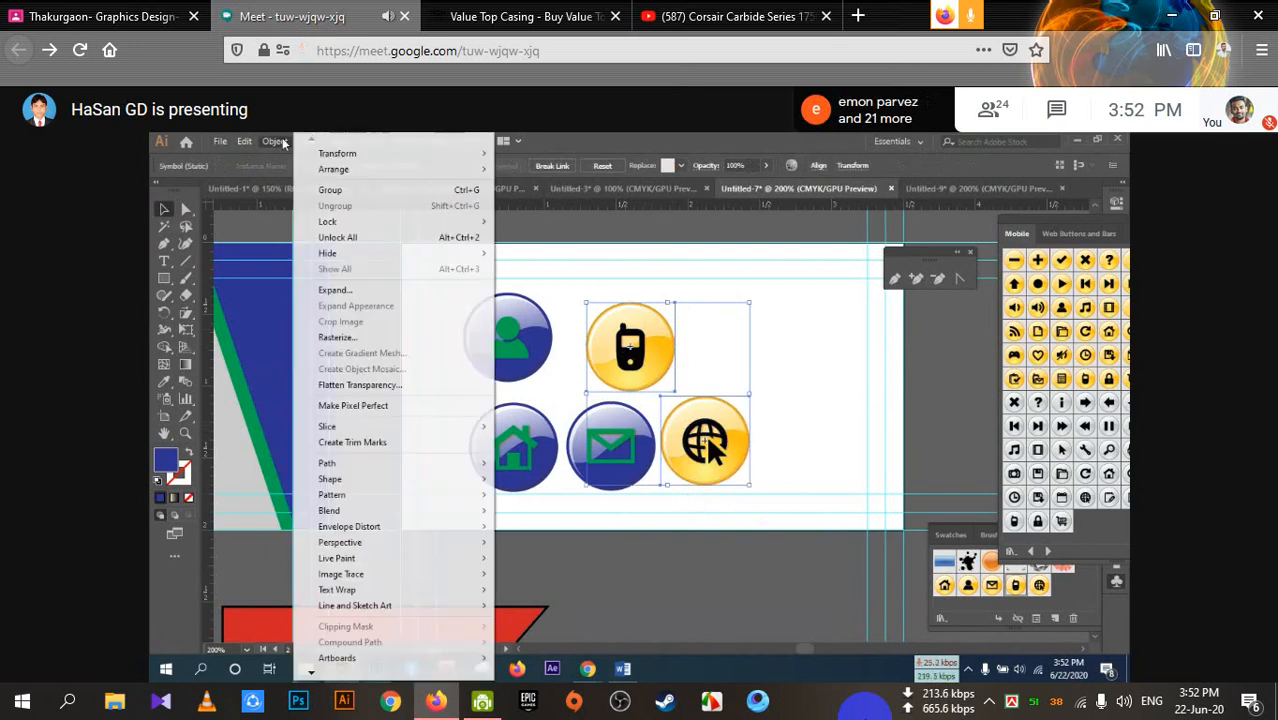
left_click(320, 291)
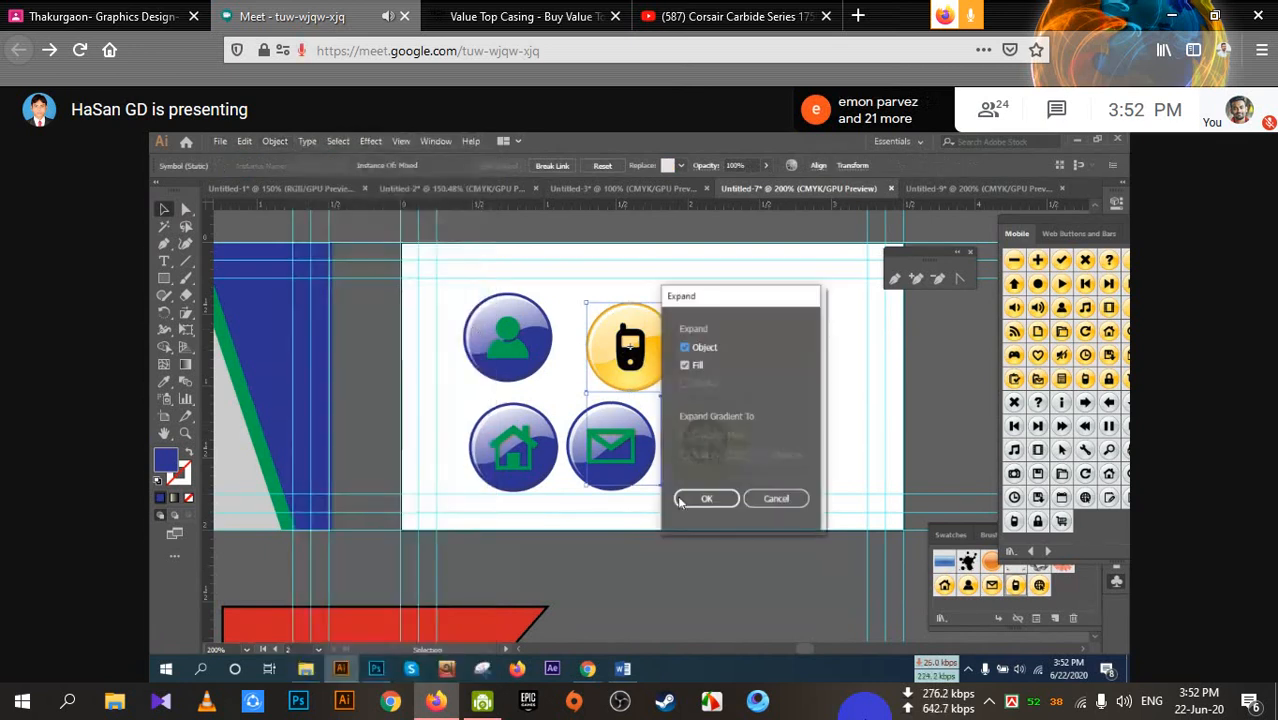
left_click(680, 502)
right_click(660, 352)
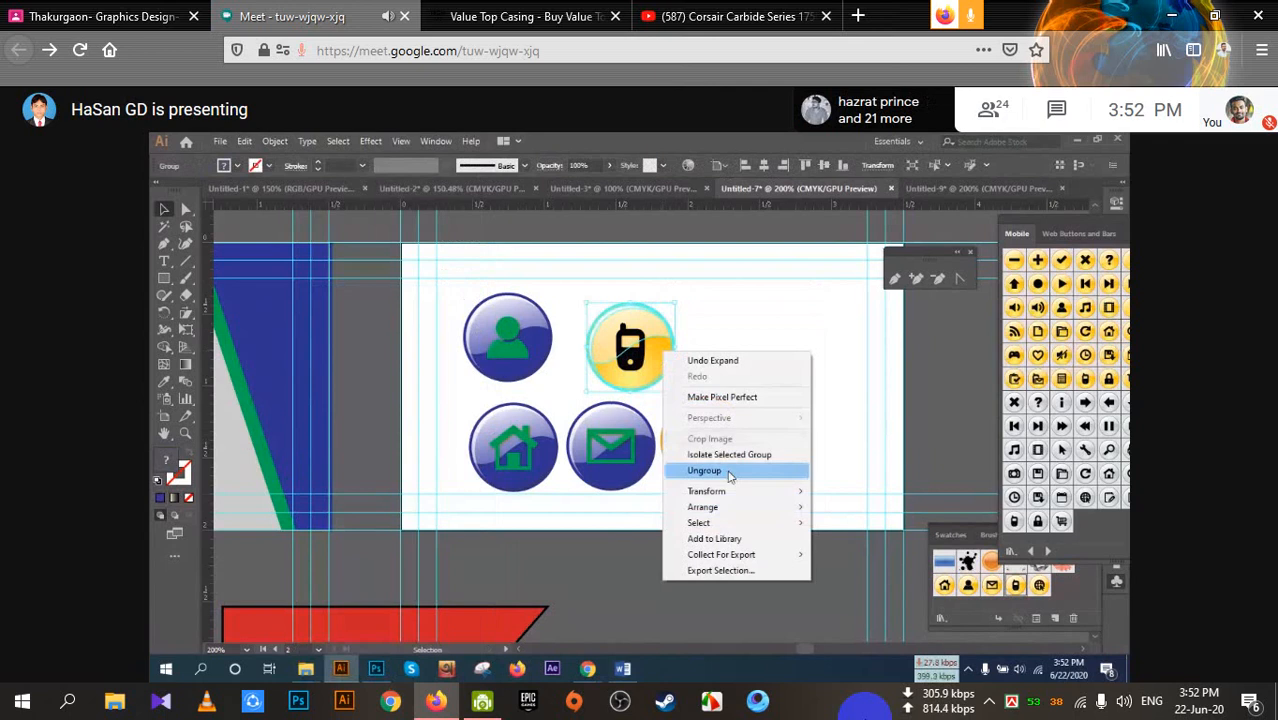
left_click(729, 476)
Isolate the phone icon's background group and fill its gold gradient circle with the dark blue swatch
left_click(660, 362)
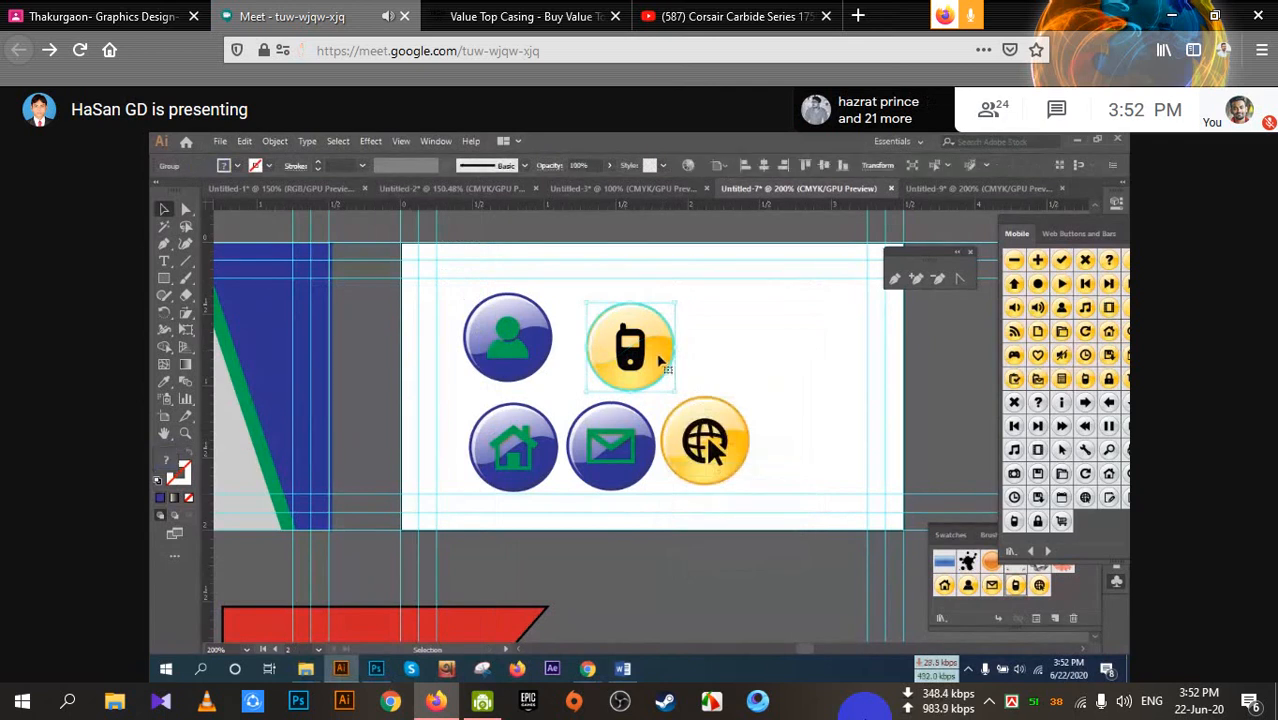
double_click(660, 362)
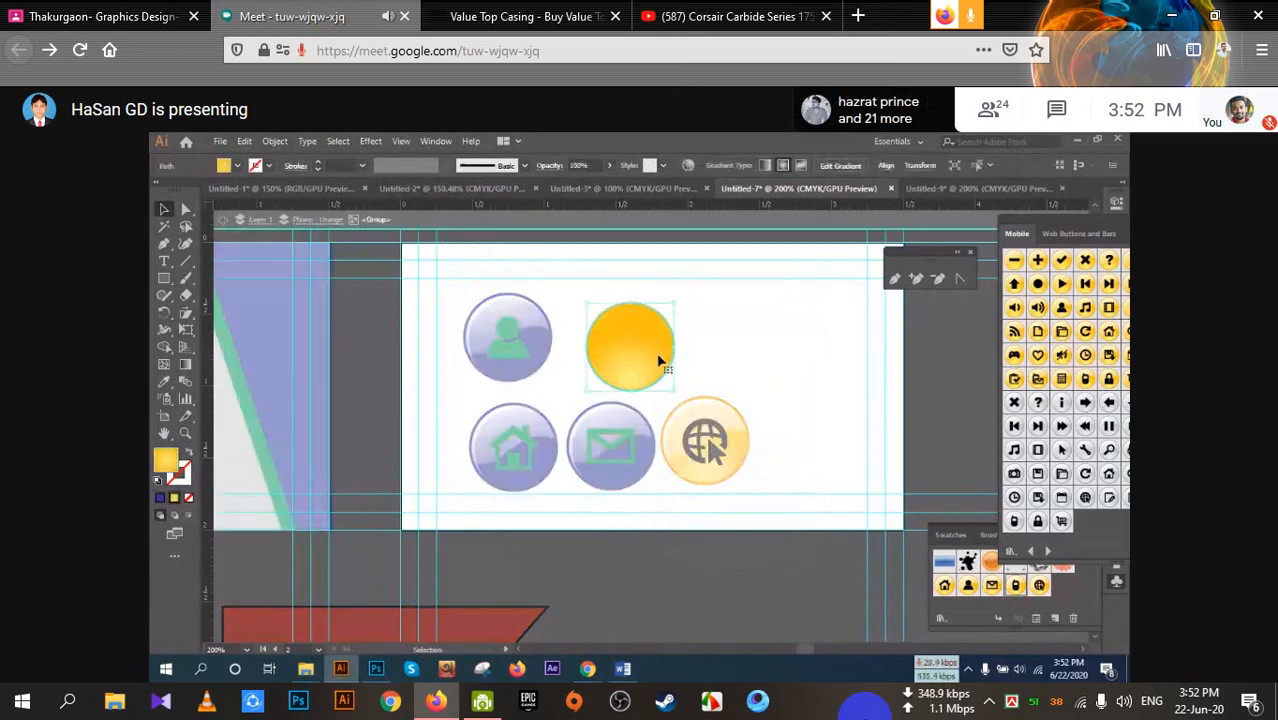
left_click(237, 166)
left_click(275, 191)
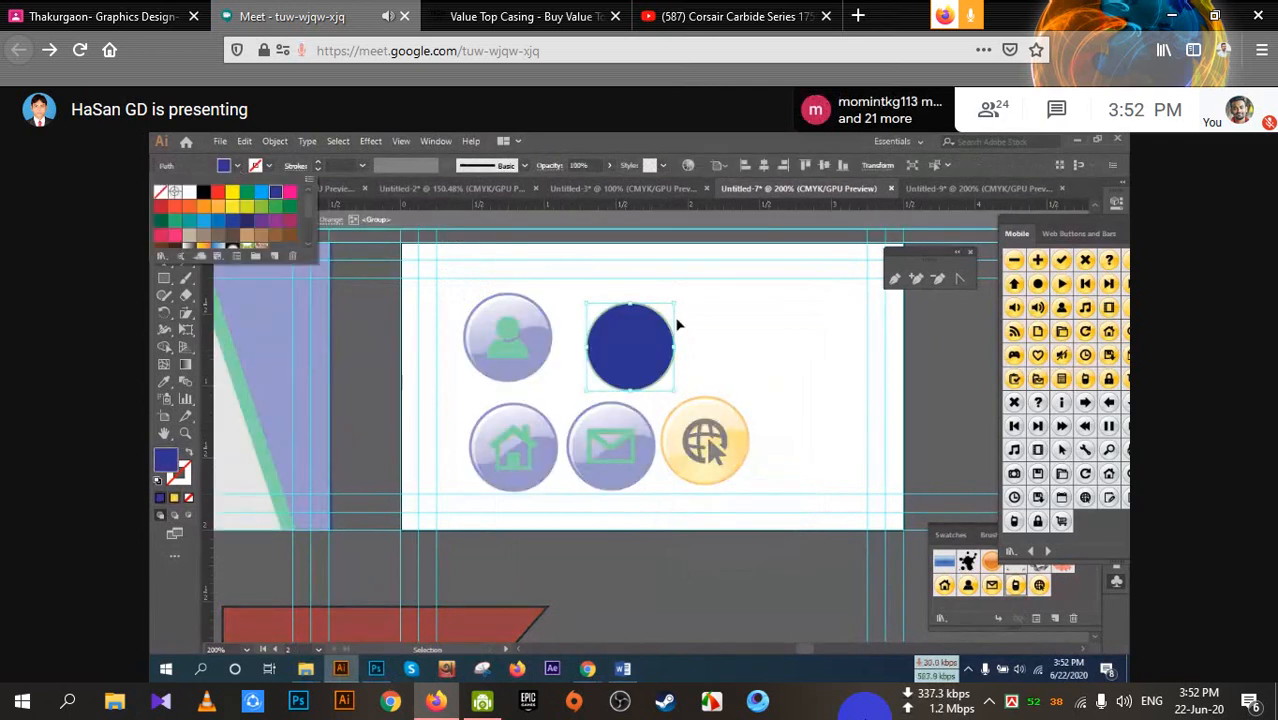
Fill the thin gold rim around the phone icon's circle with the same dark blue swatch and leave isolation mode
left_click(676, 321)
left_click(699, 316)
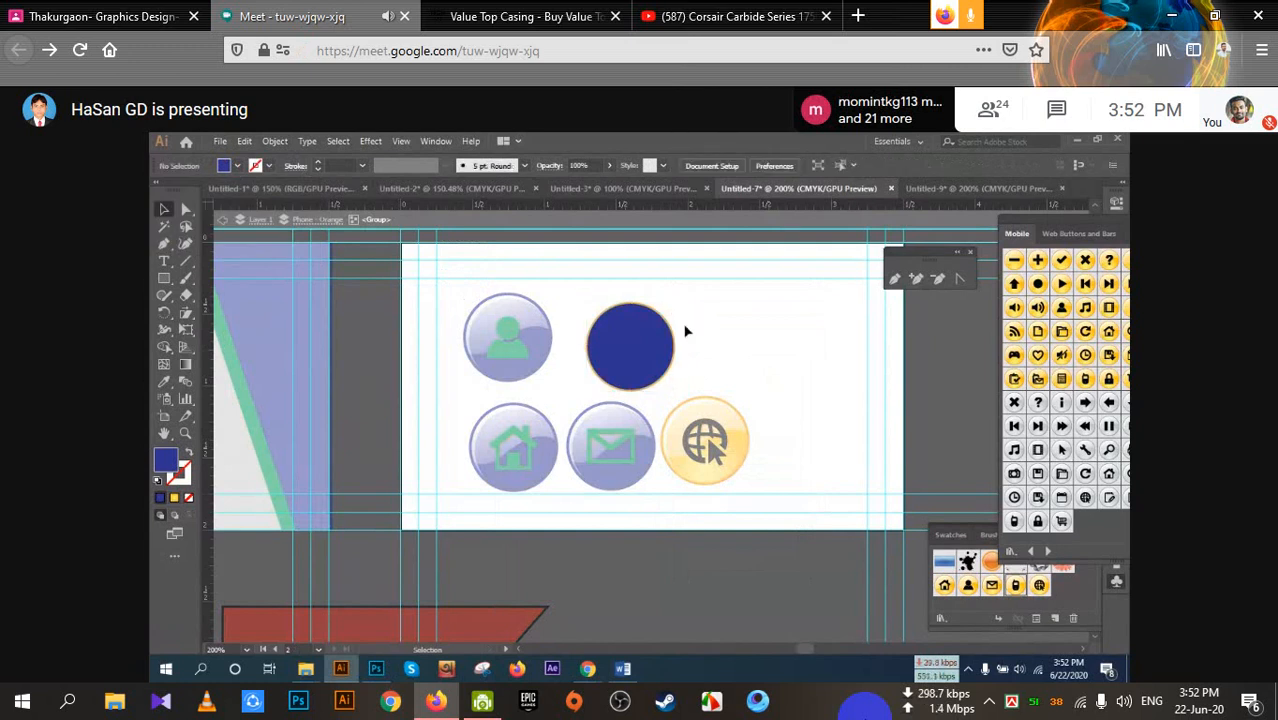
scroll(684, 331, "up", 2)
left_click_drag(684, 332, 356, 289)
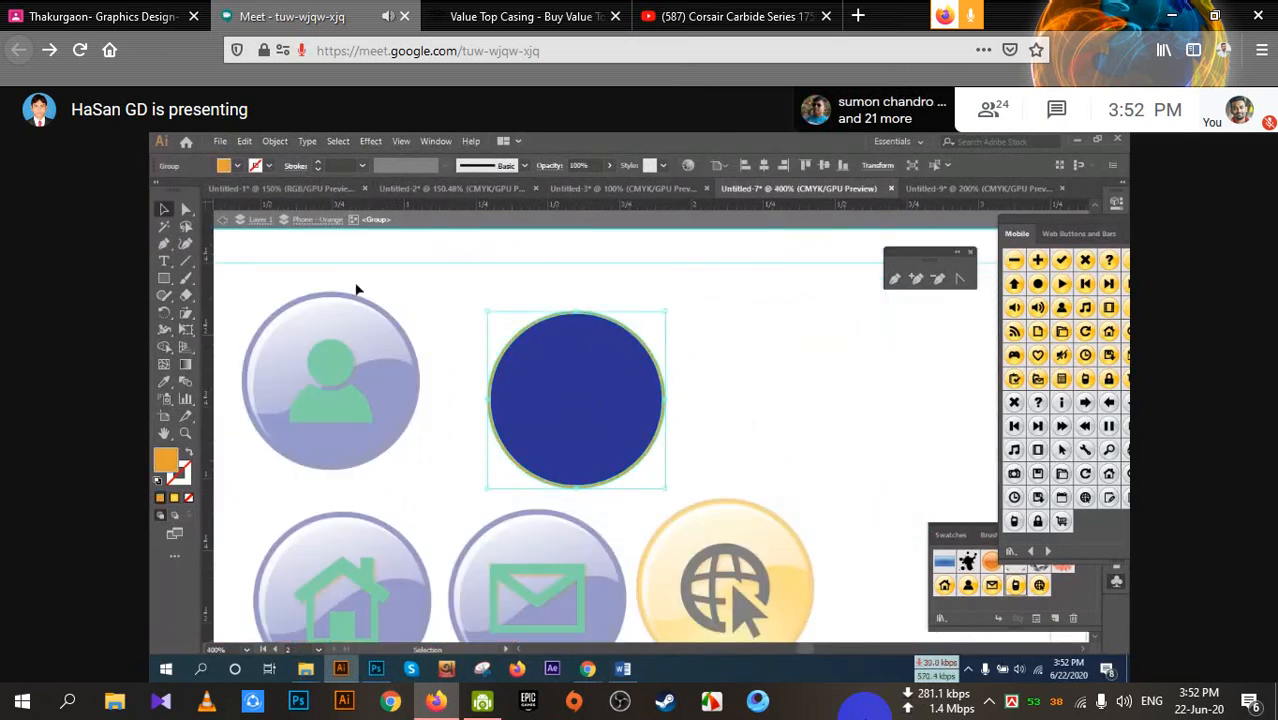
left_click(237, 166)
left_click(275, 191)
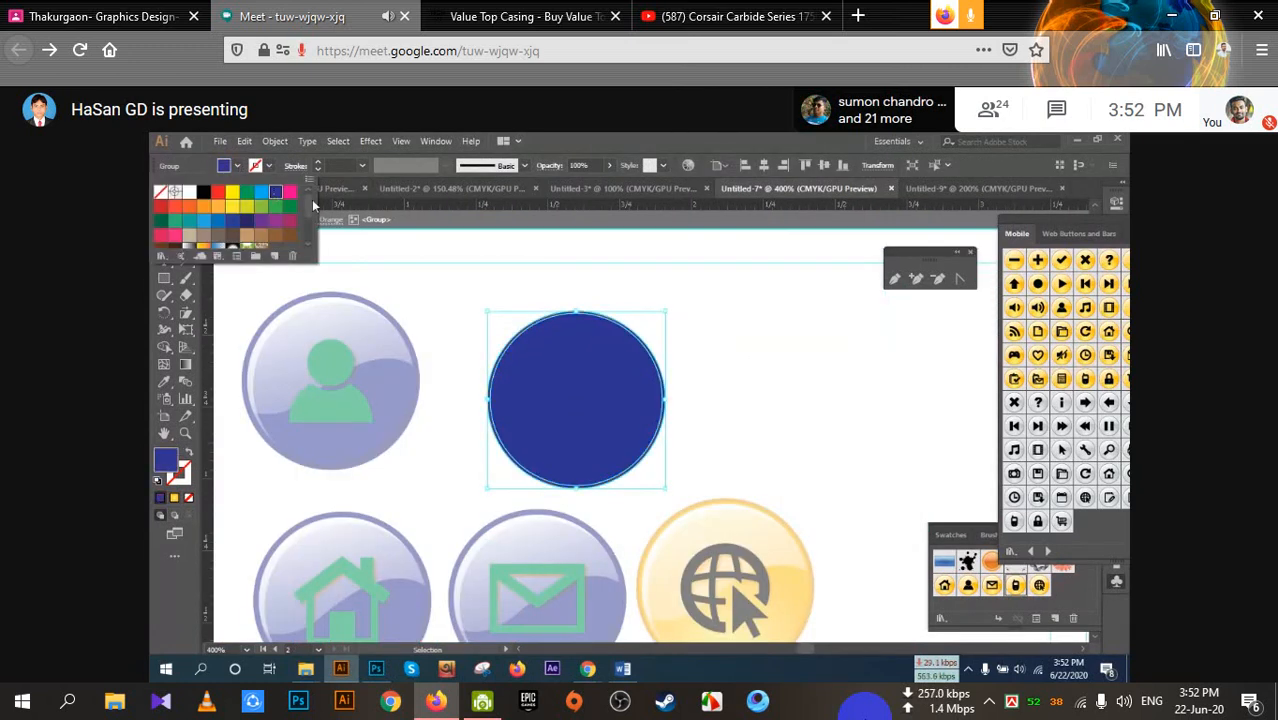
double_click(722, 332)
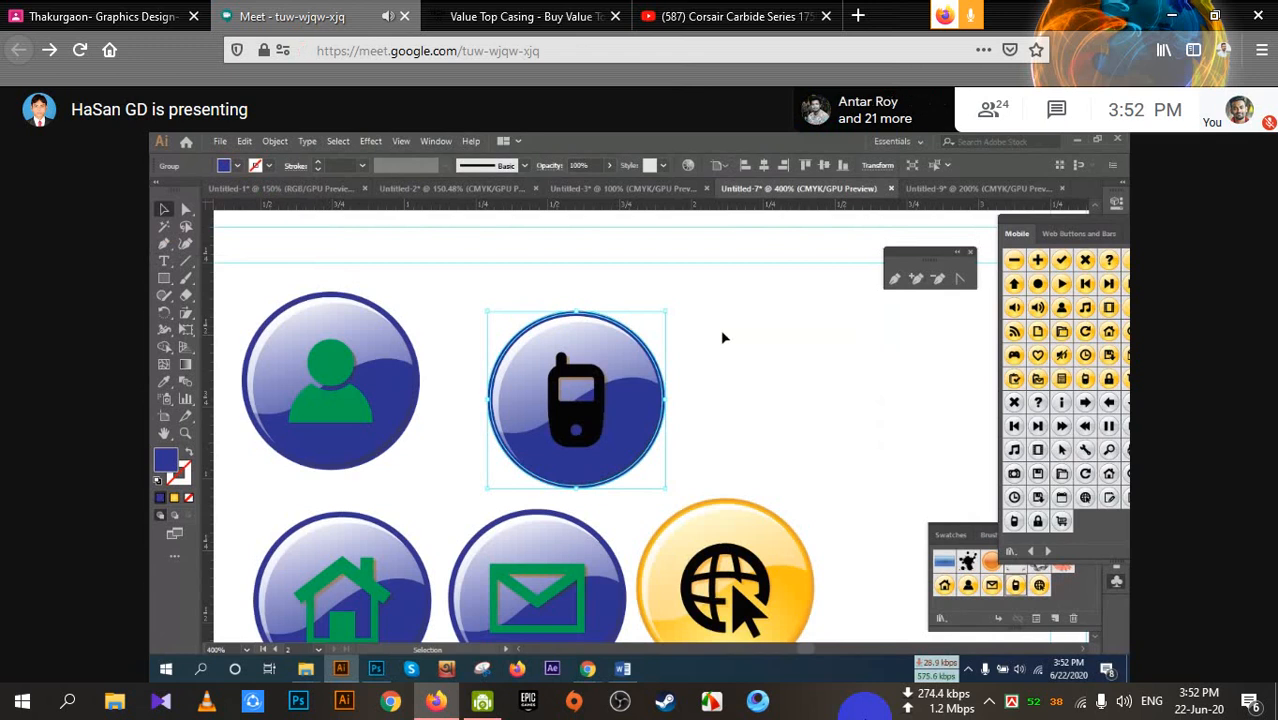
Fill the black phone glyph with the green swatch
left_click(580, 412)
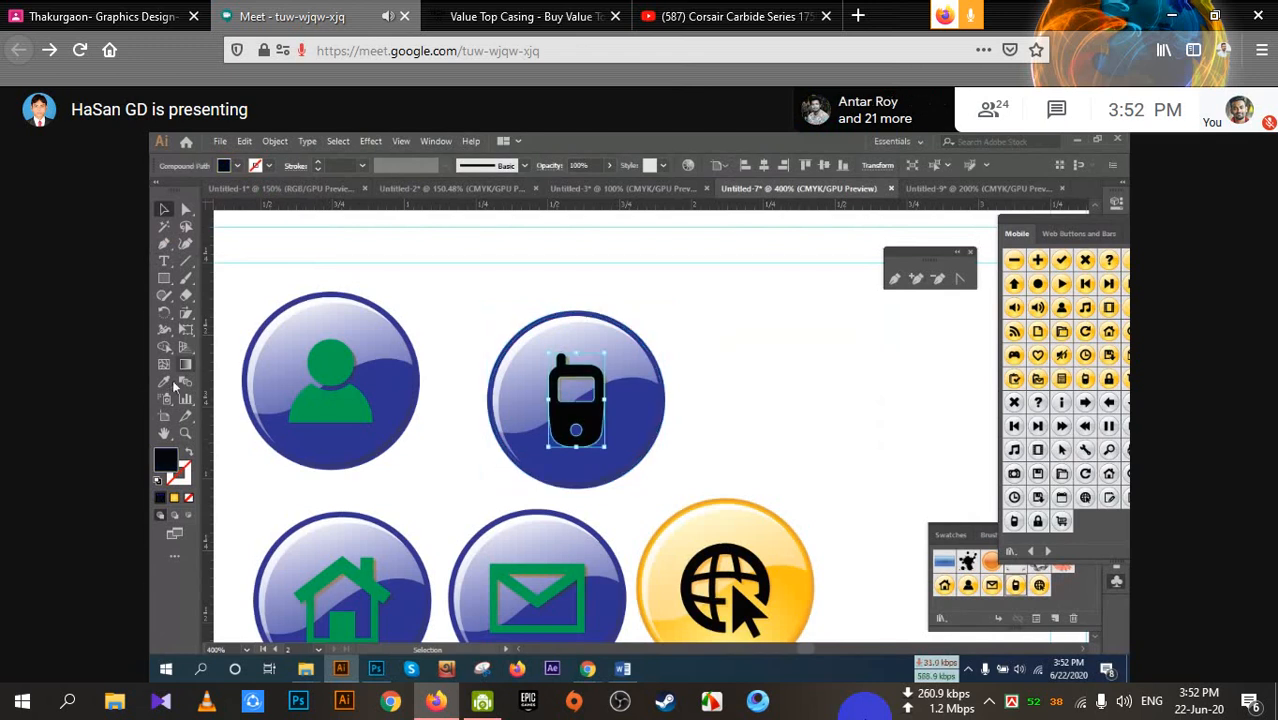
left_click(238, 166)
left_click(246, 192)
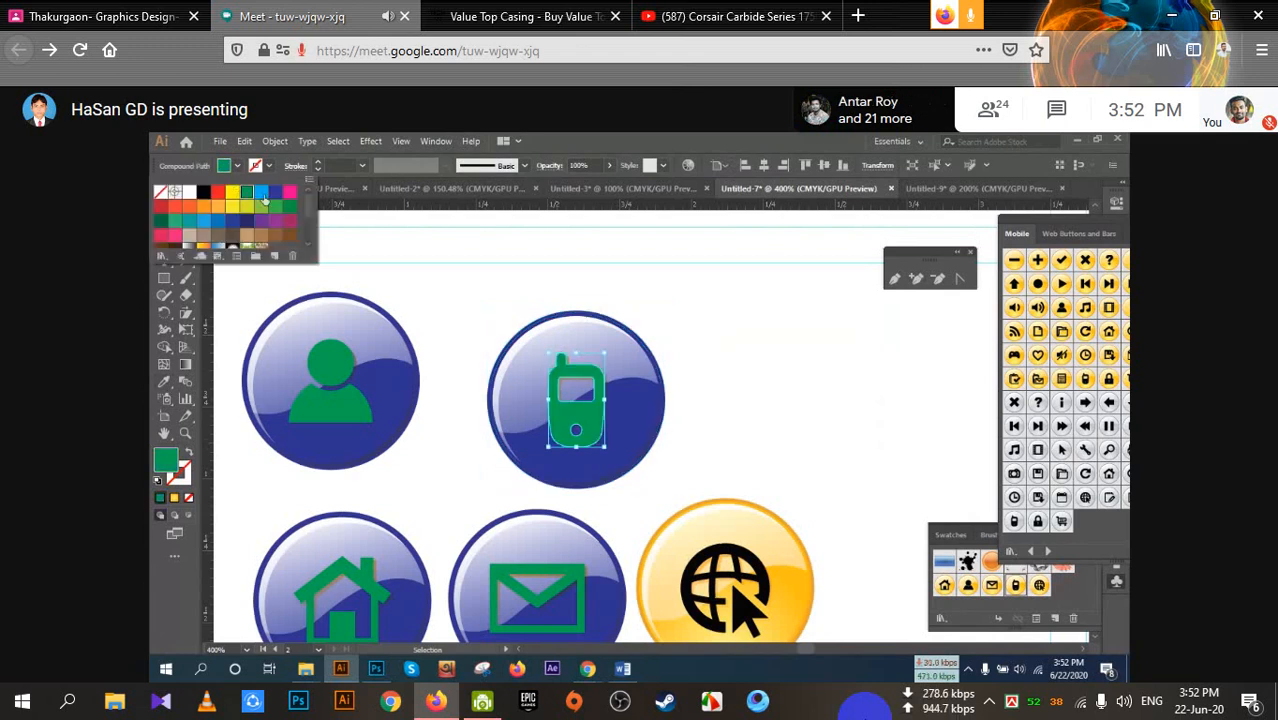
left_click(751, 300)
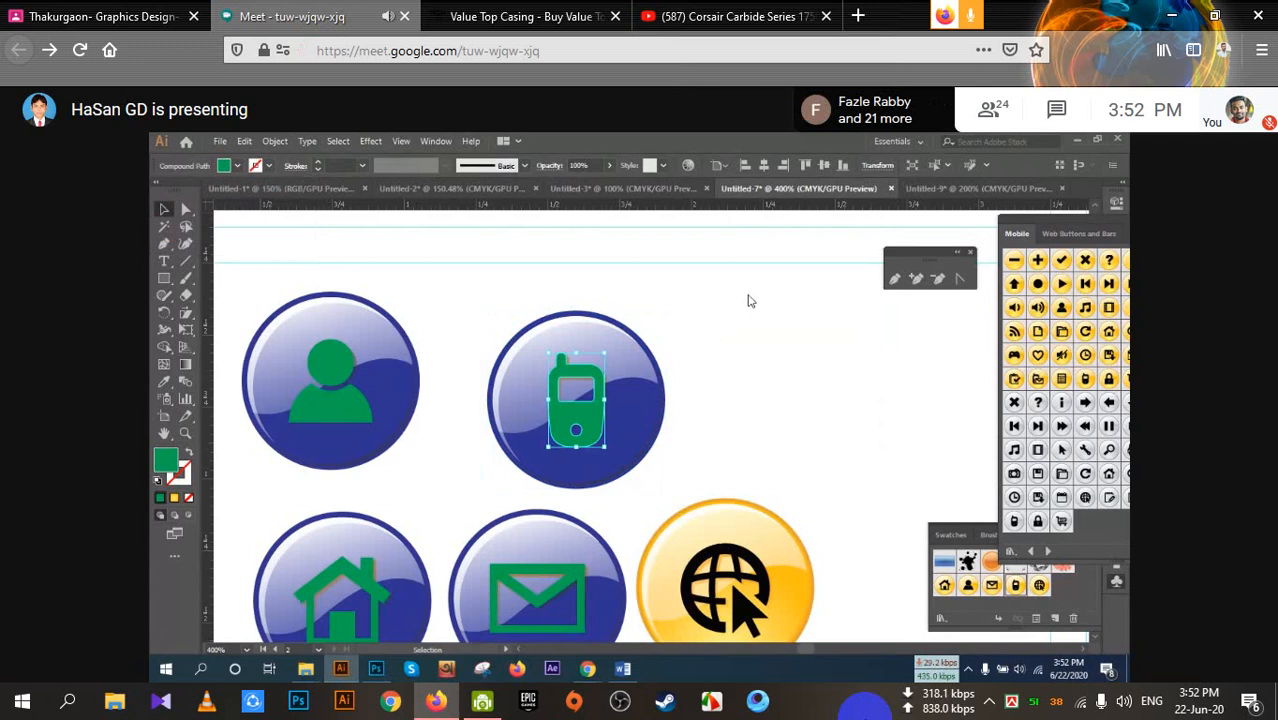
Ungroup the expanded web icon so its background, globe and cursor arrow can be selected separately
scroll(751, 300, "down", 2)
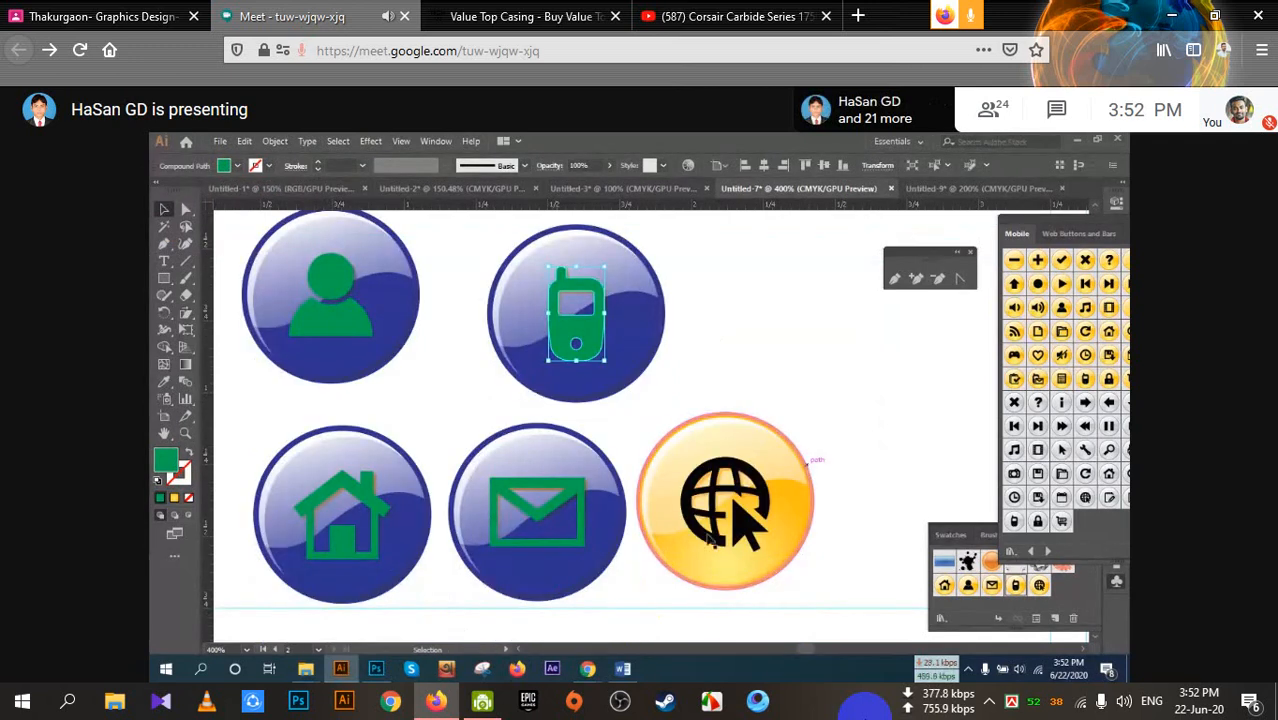
left_click(783, 505)
right_click(783, 505)
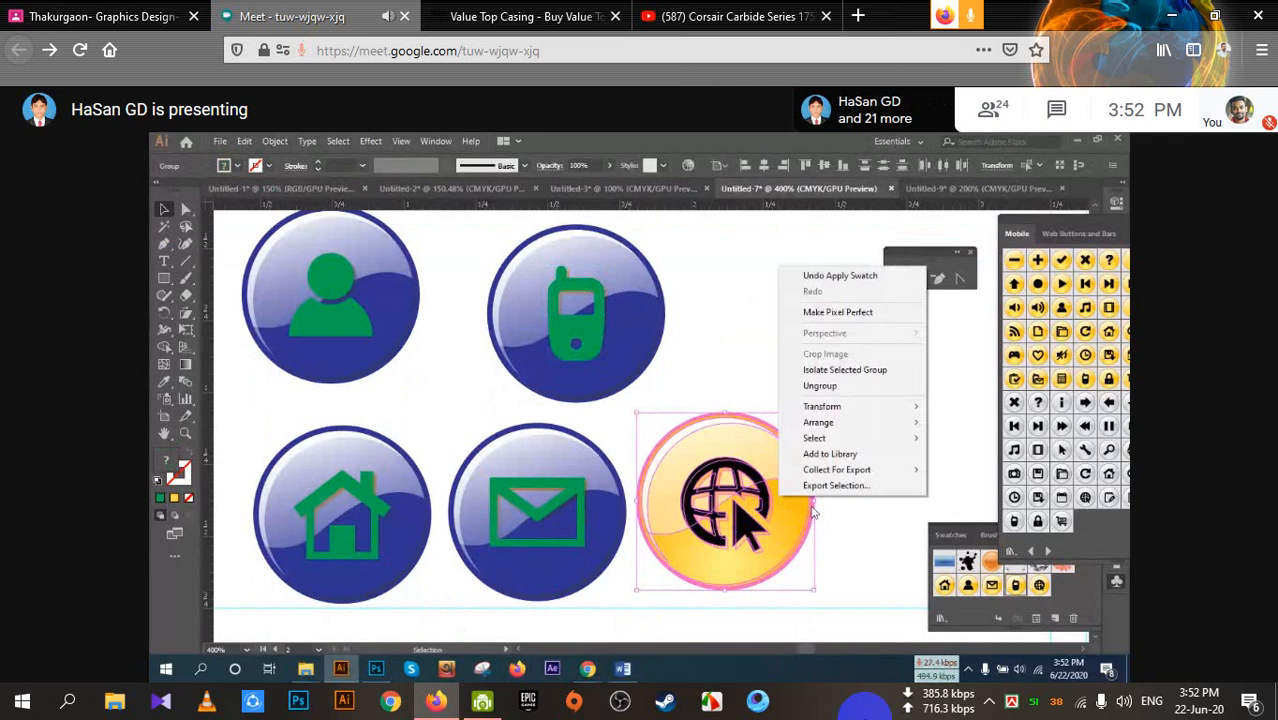
left_click(843, 382)
left_click(886, 467)
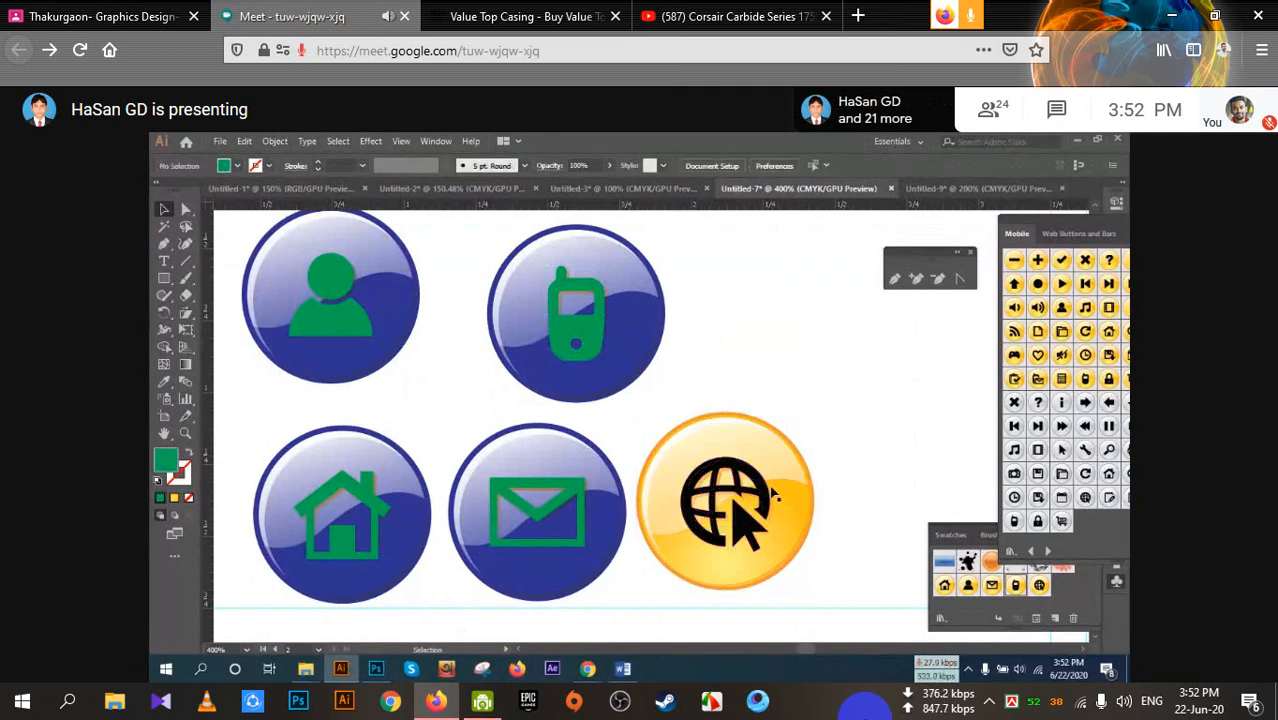
Recolor the web icon's globe and cursor arrow with the Eyedropper, sampling the green of the user icon's figure
left_click(772, 496)
left_click(164, 381)
left_click(325, 310)
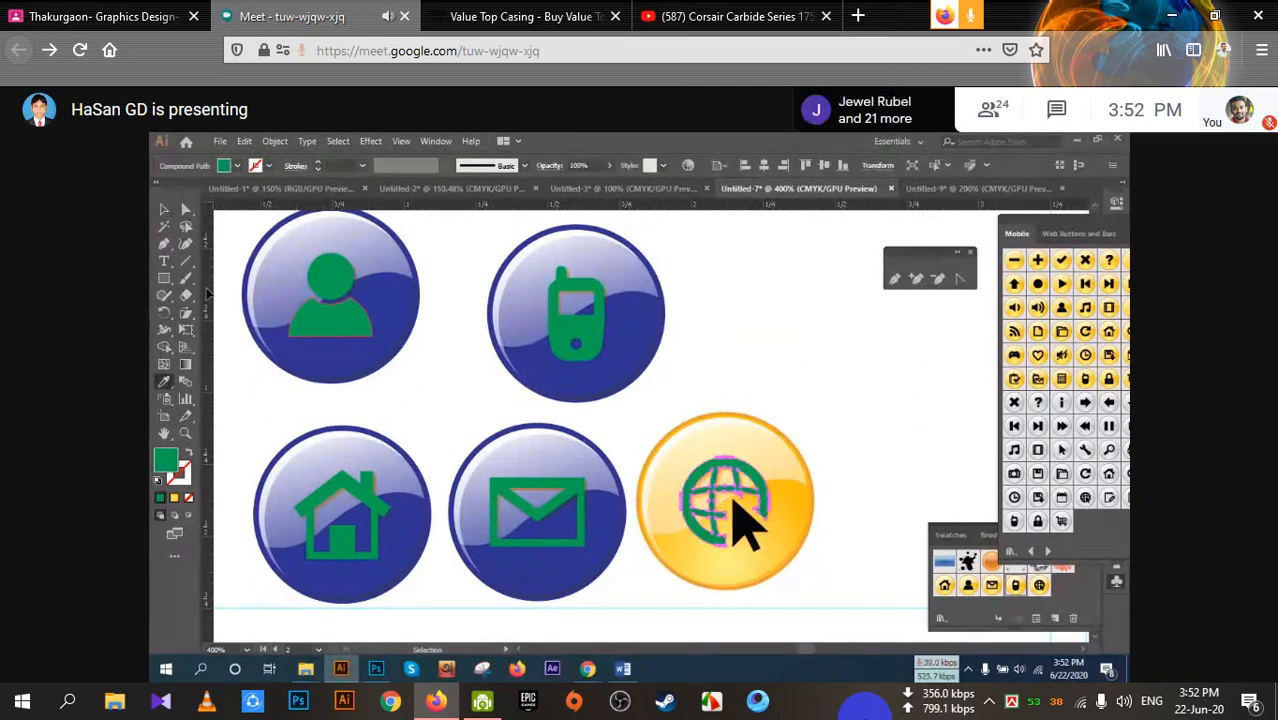
left_click(164, 209)
left_click(735, 505)
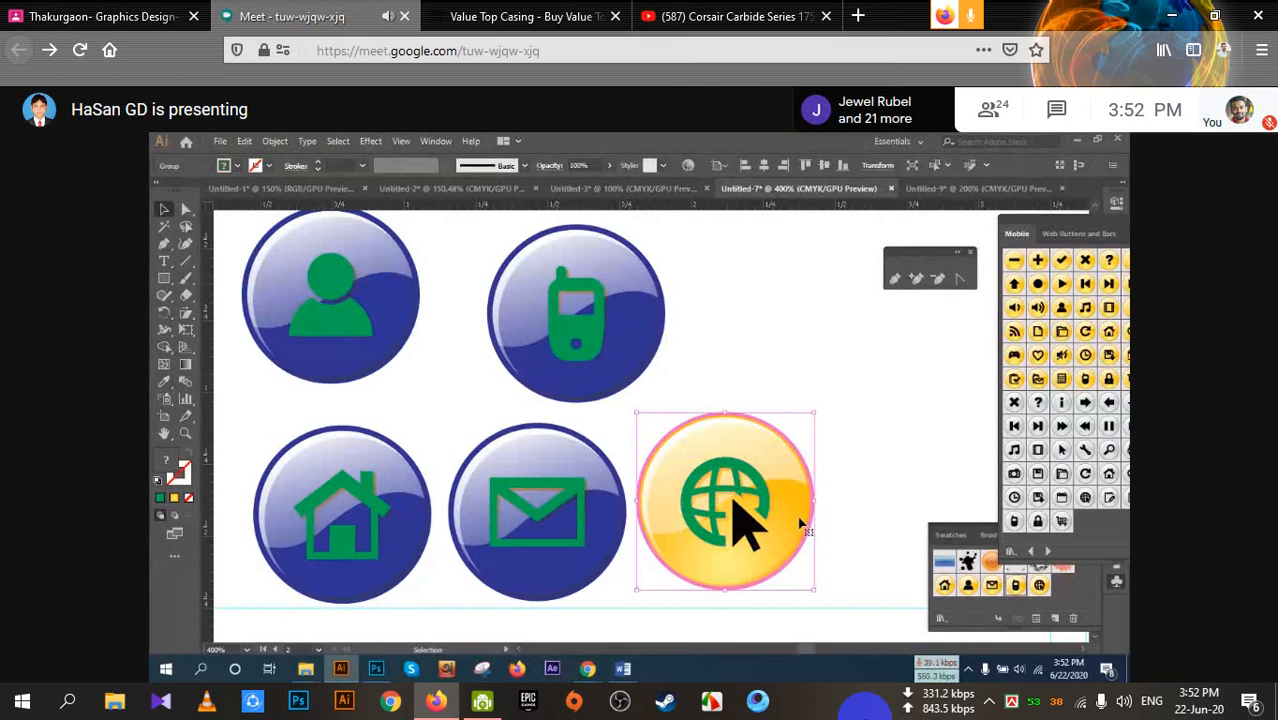
key("ctrl+shift+a")
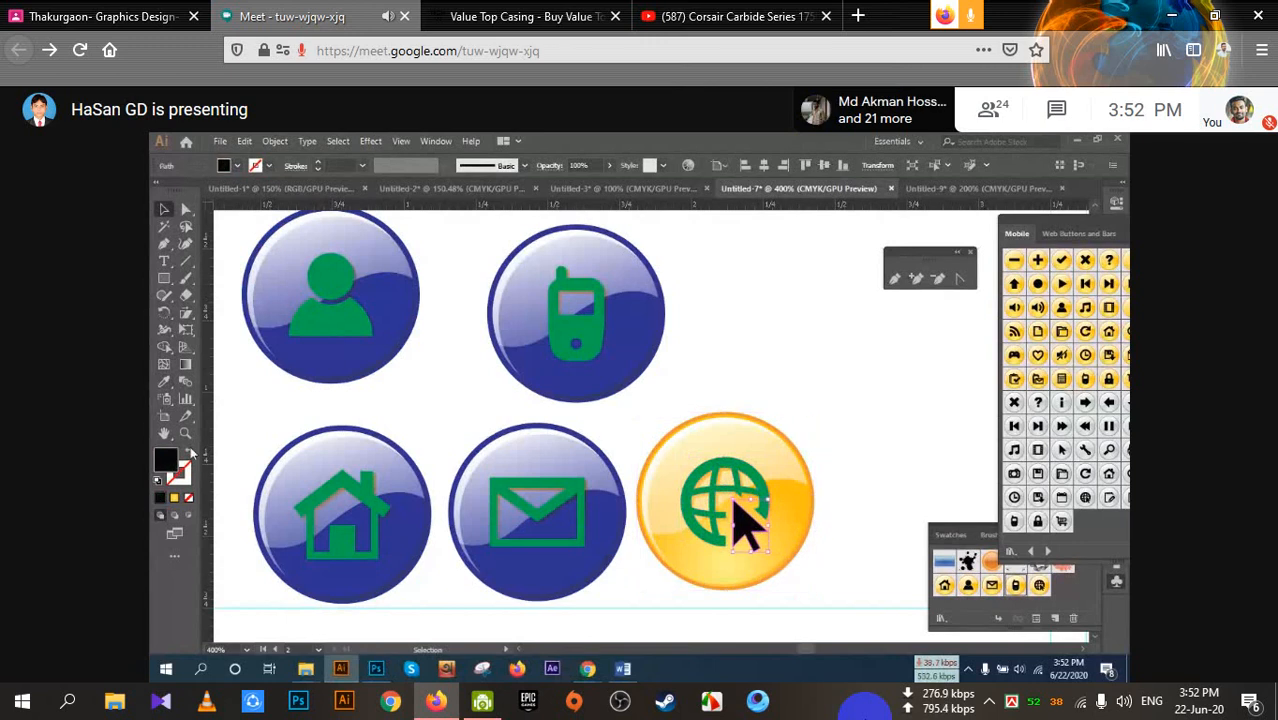
key("i")
left_click(322, 312)
left_click(164, 209)
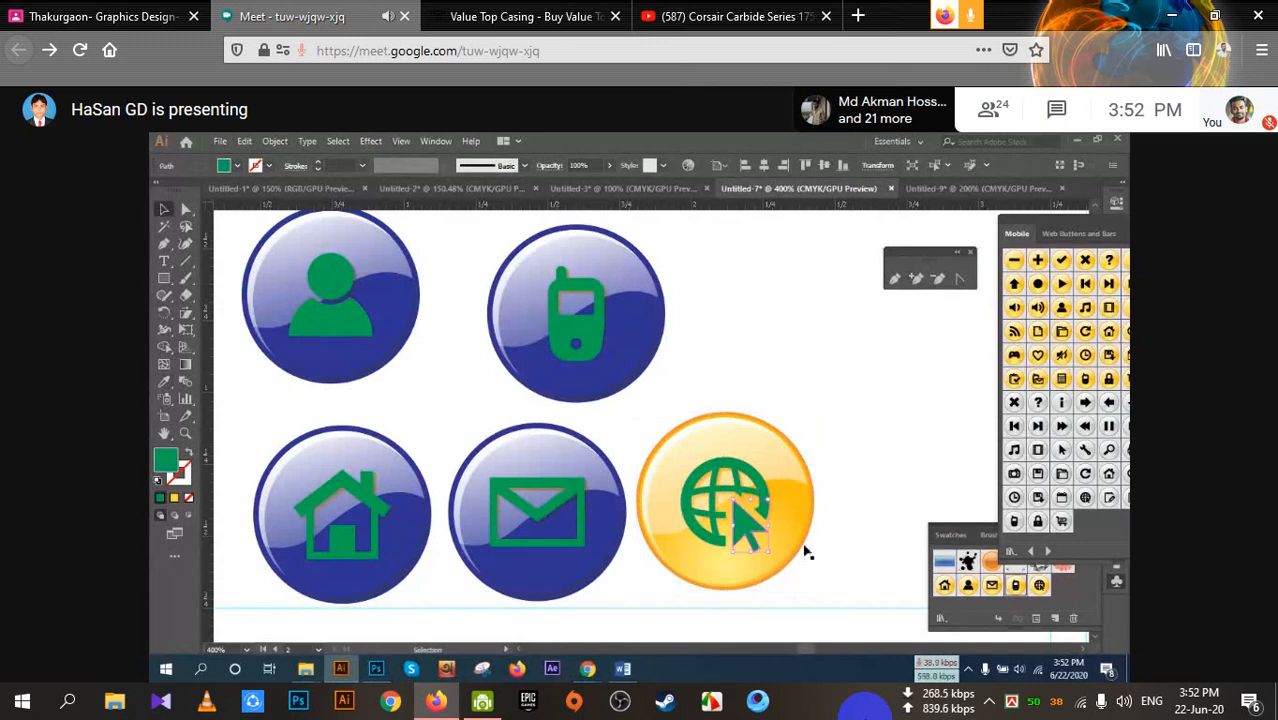
left_click(838, 479)
double_click(796, 466)
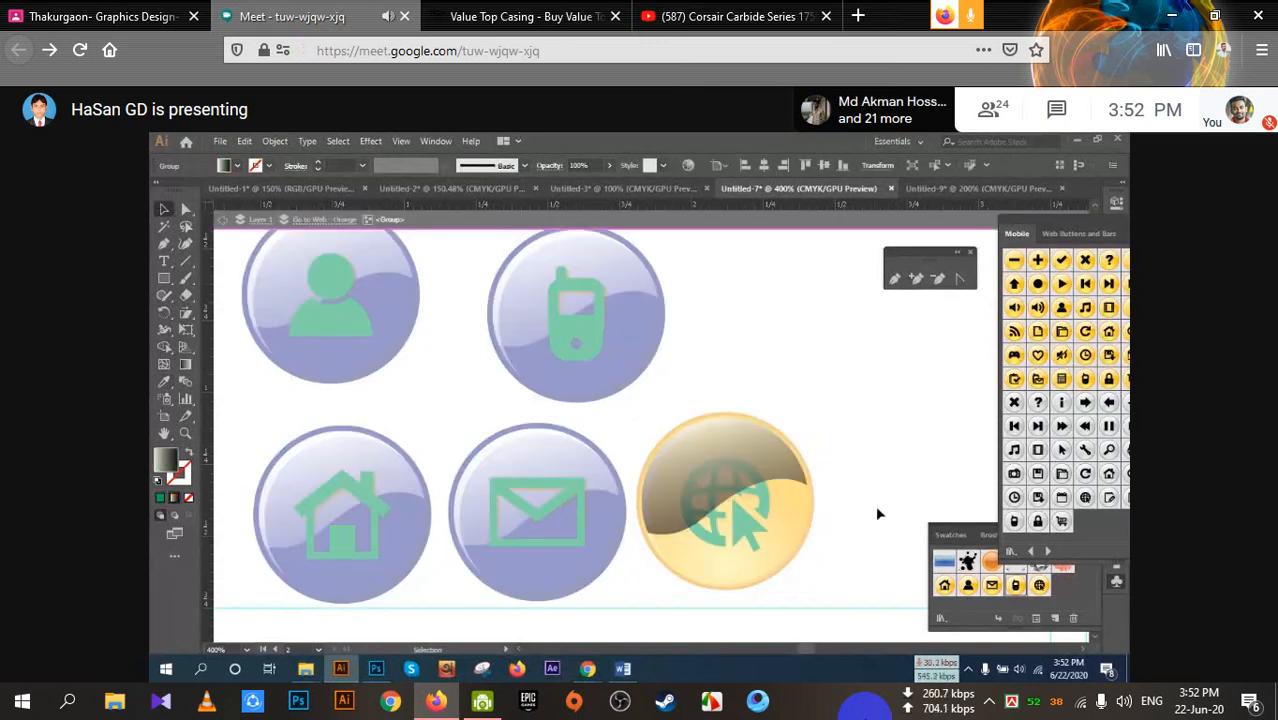
double_click(877, 514)
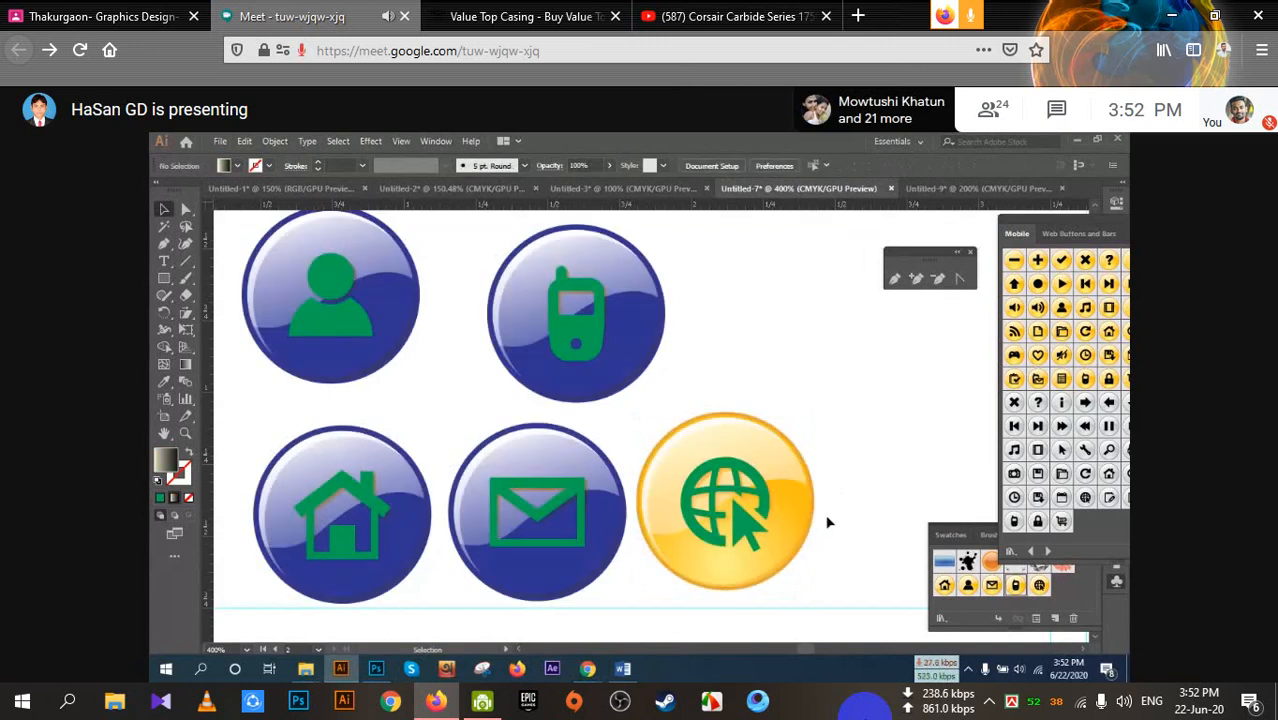
Isolate the web icon's background group, select its gold circle and rim together, and fill them with the dark blue swatch
double_click(804, 519)
left_click(776, 508)
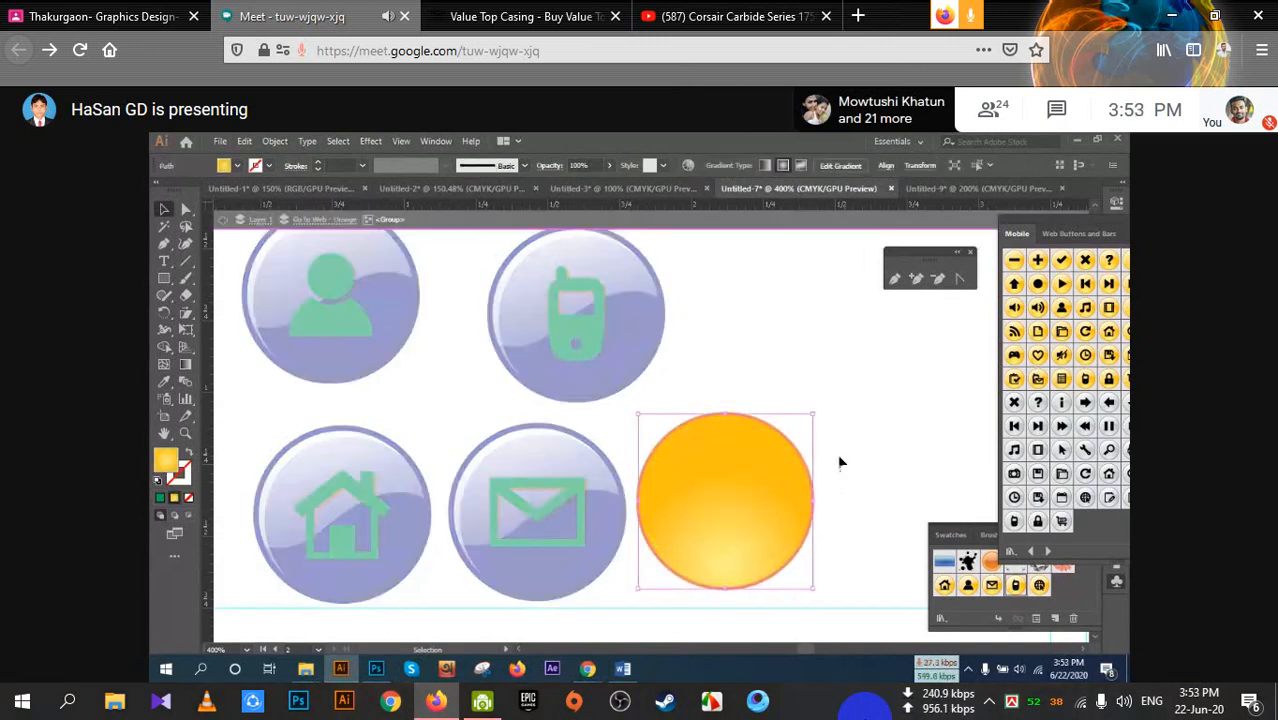
left_click(793, 484)
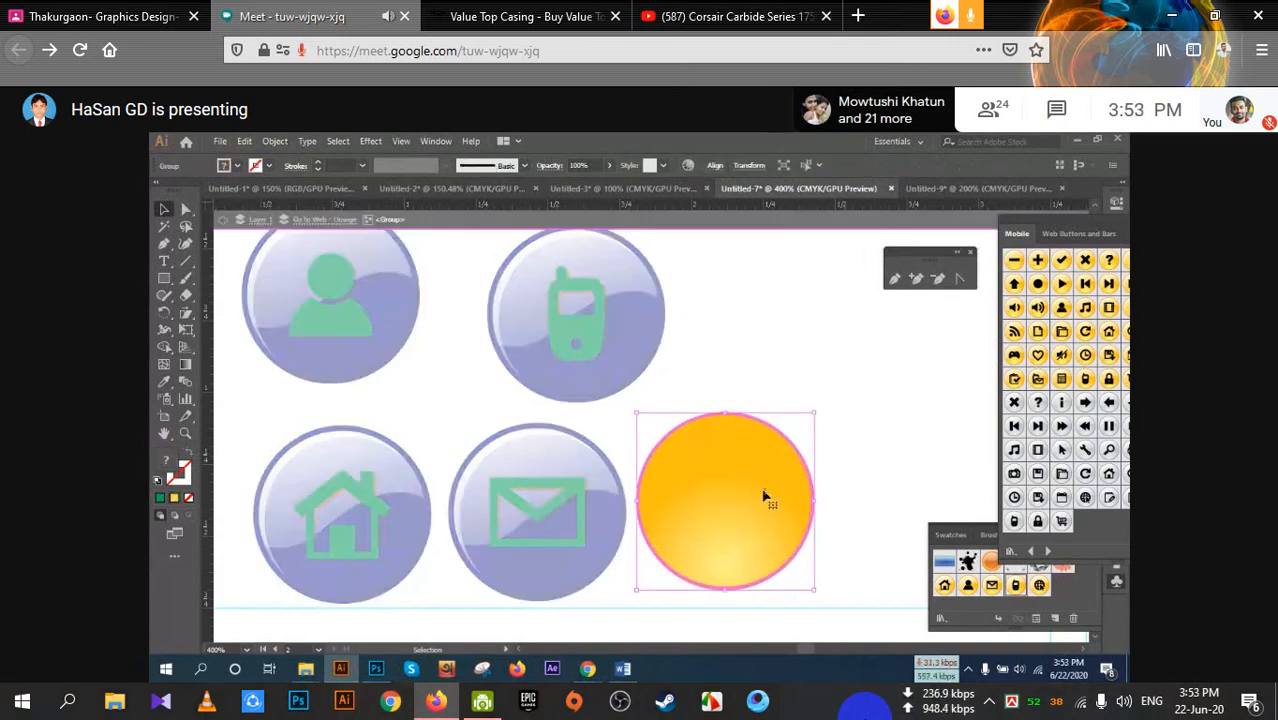
left_click(239, 166)
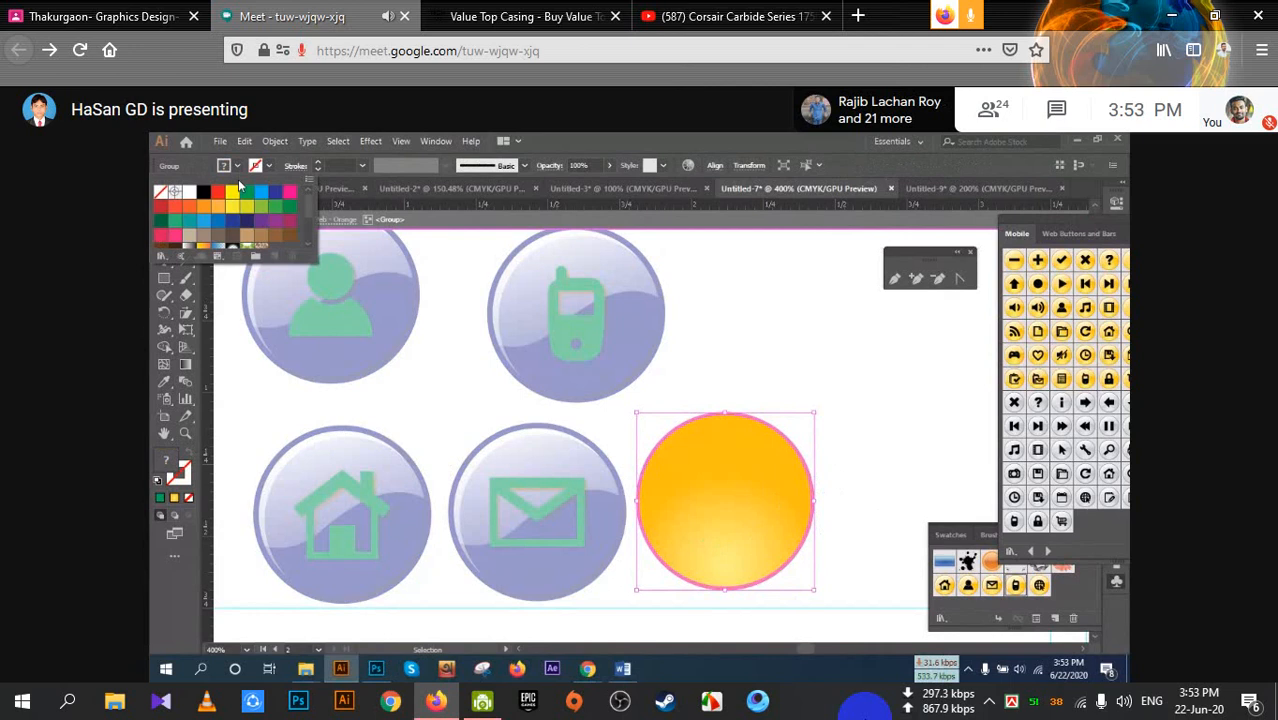
double_click(858, 395)
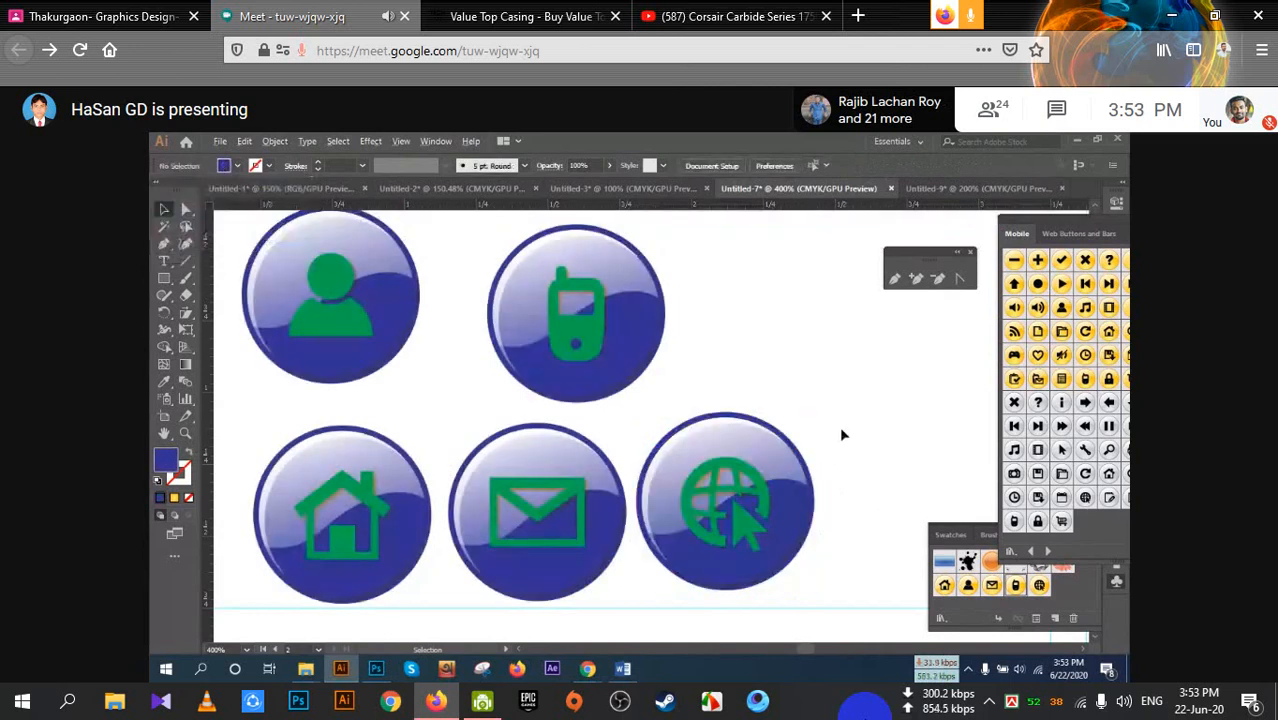
Group the separate pieces of the recolored web icon
scroll(839, 426, "down", 1)
left_click(795, 522)
right_click(781, 503)
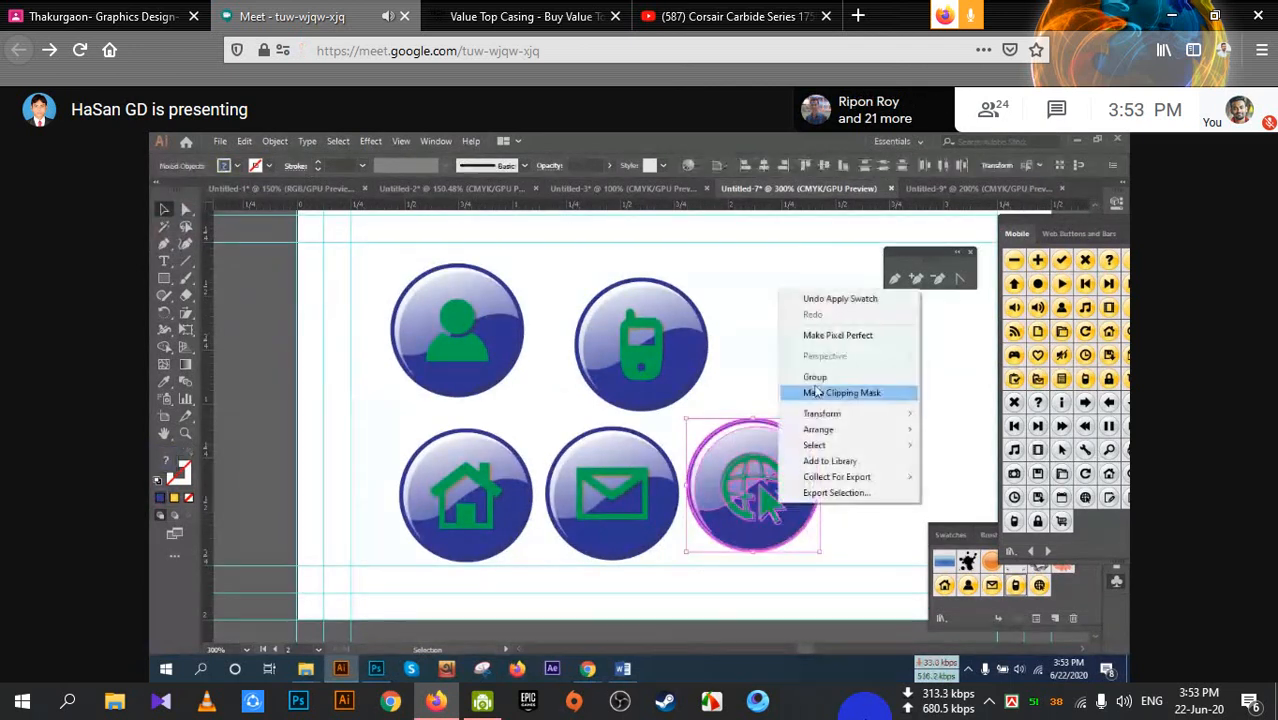
left_click(816, 392)
Group the separate pieces of the recolored phone icon and of the user icon
left_click(688, 388)
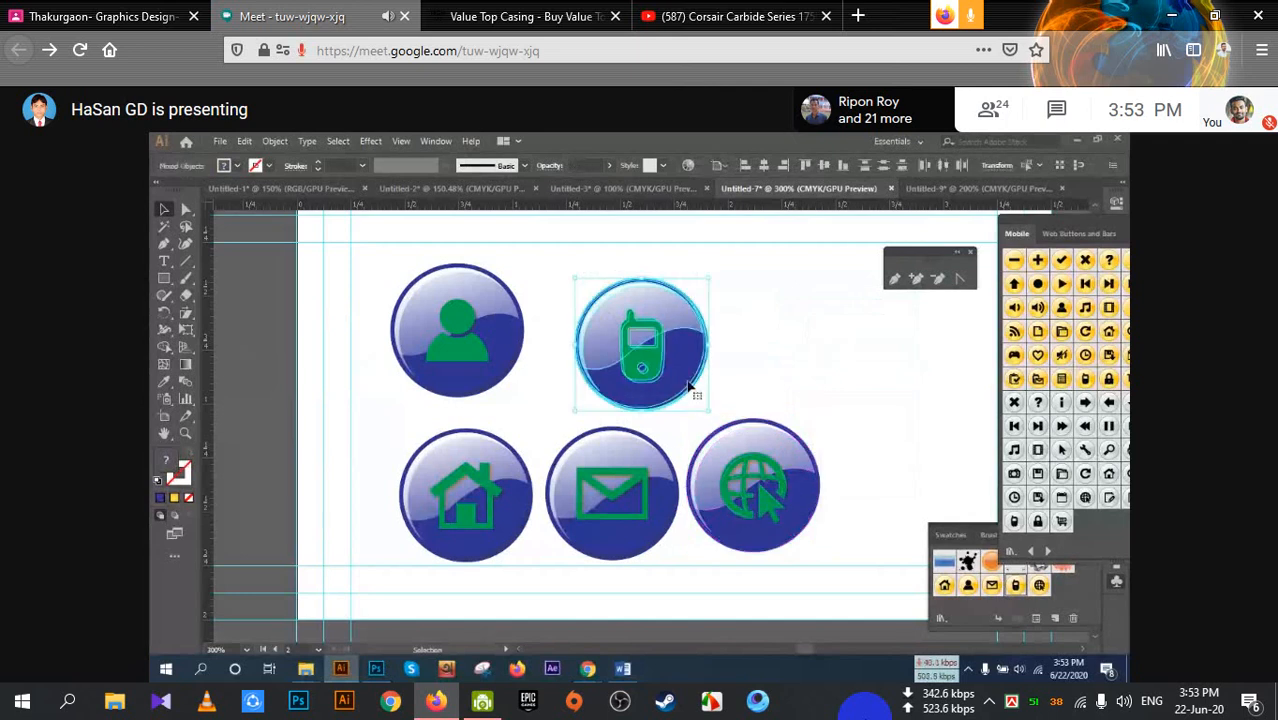
right_click(668, 352)
left_click(797, 316)
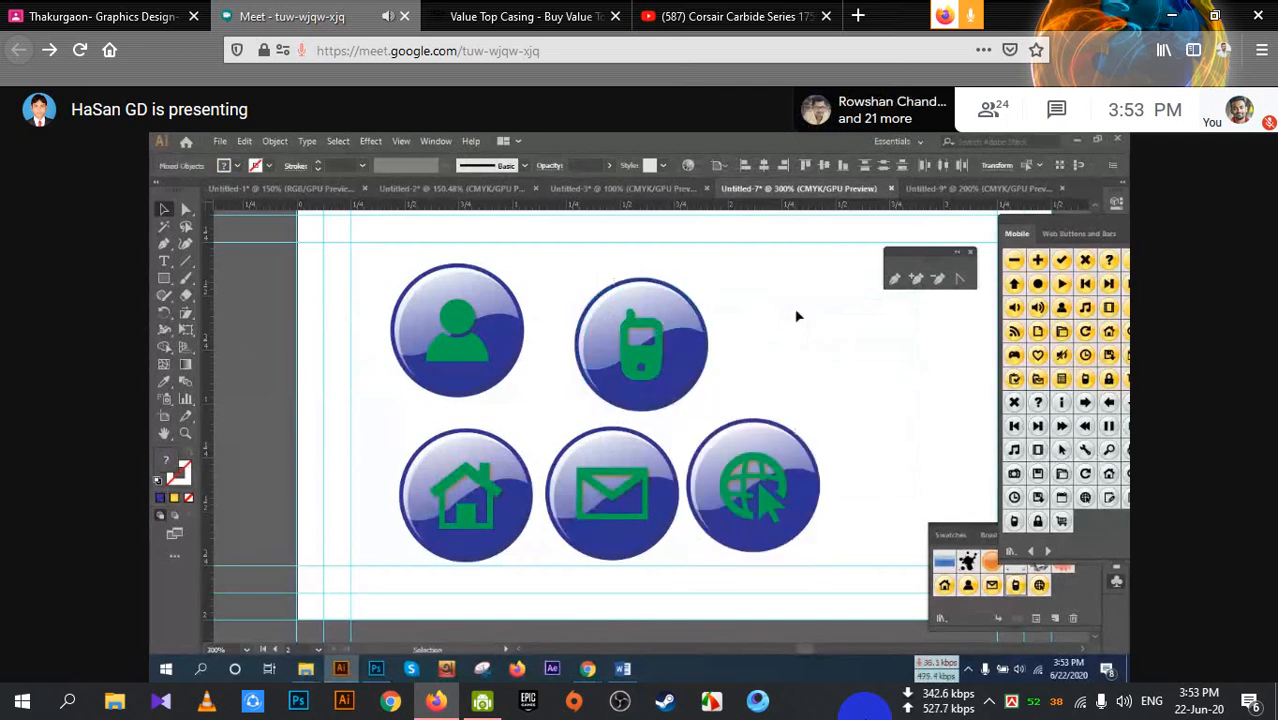
left_click_drag(578, 276, 718, 412)
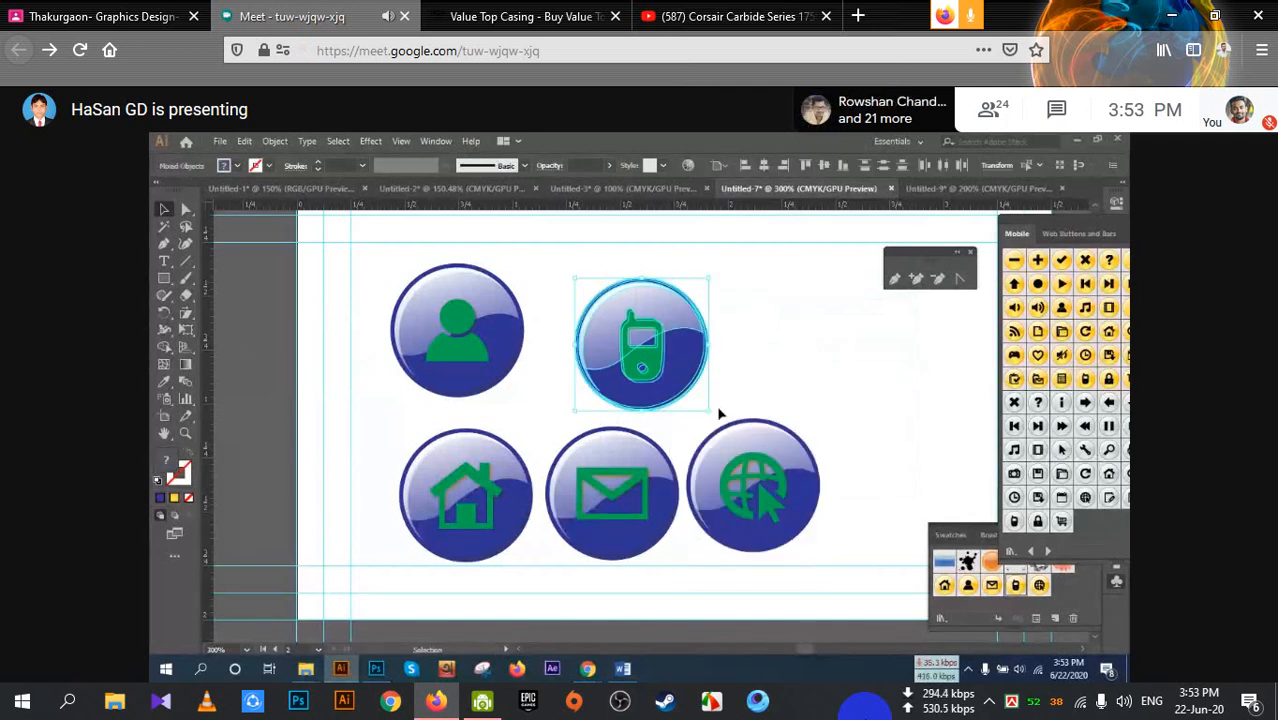
key("ctrl+g")
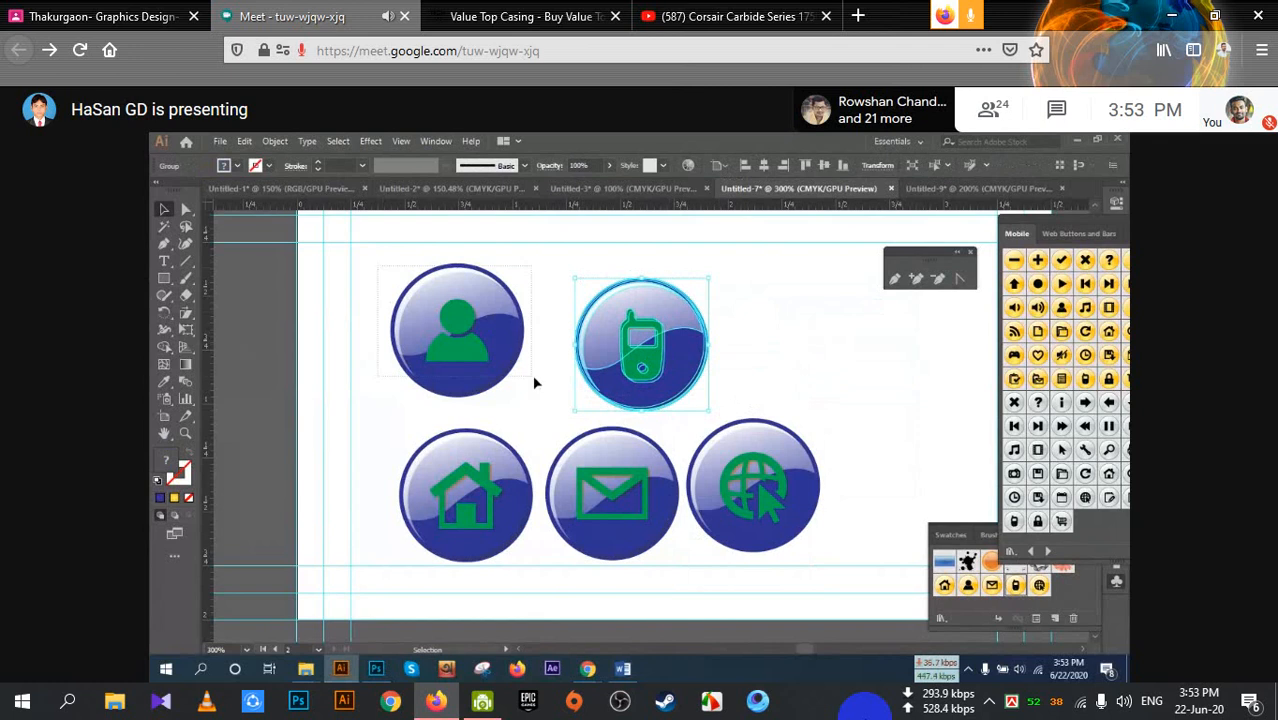
left_click_drag(548, 400, 547, 400)
key("ctrl+g")
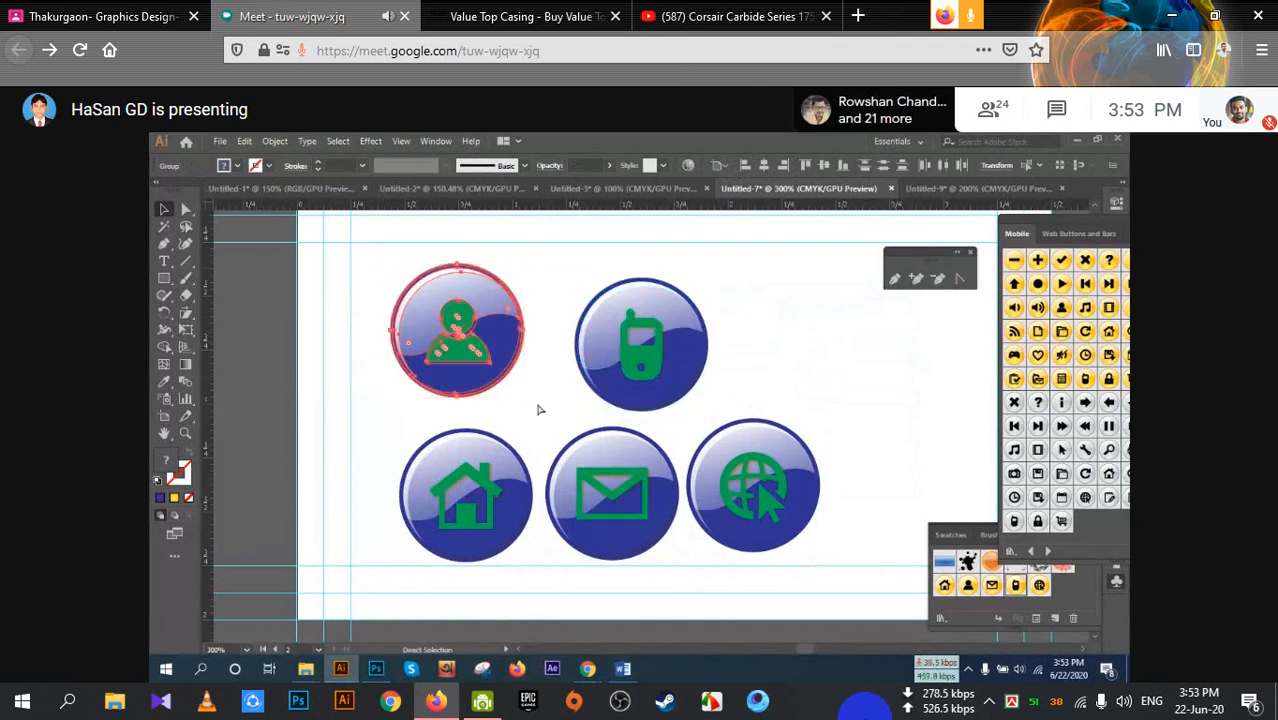
Group the separate pieces of the home icon and of the envelope icon
left_click_drag(464, 442, 527, 544)
key("a")
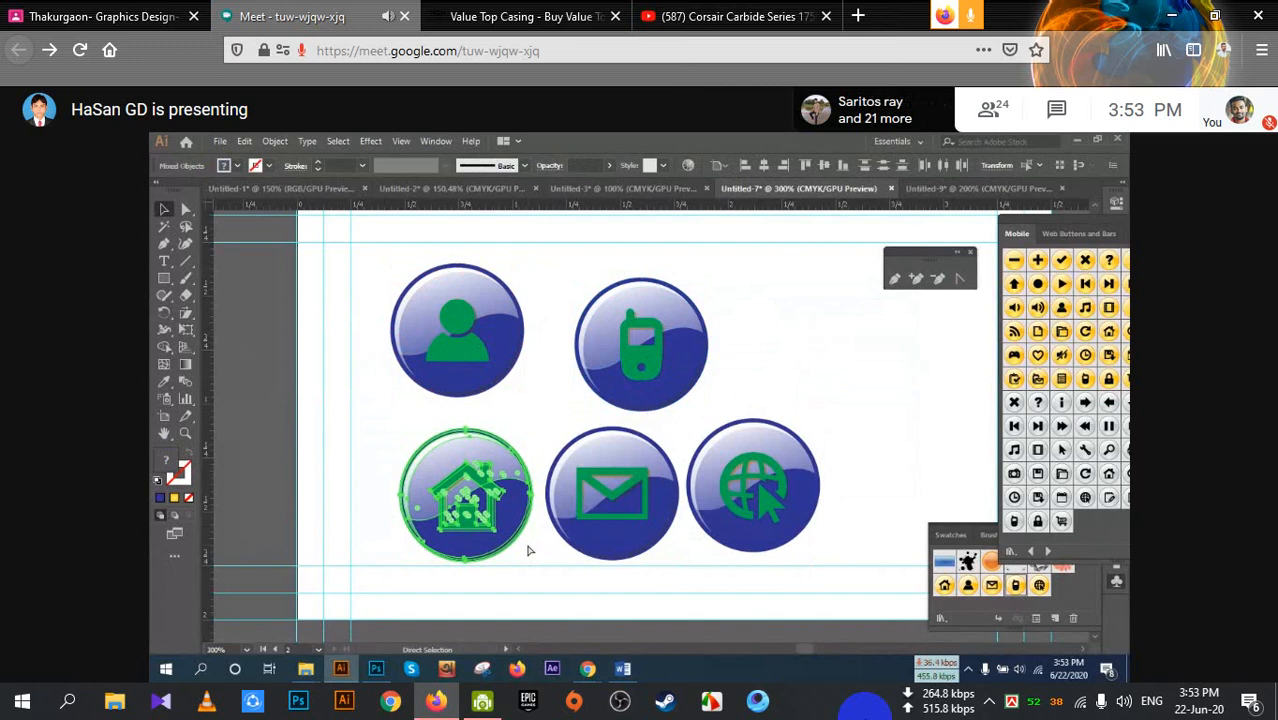
key("v")
key("ctrl+g")
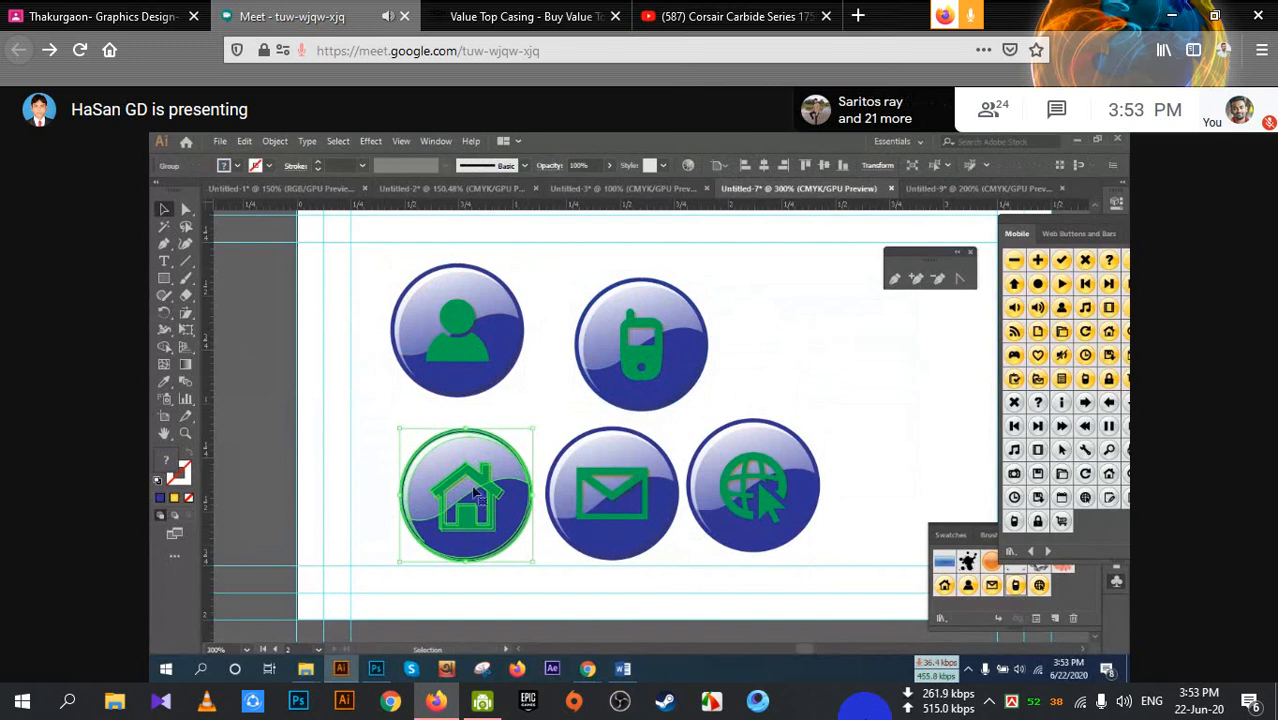
left_click(669, 558)
key("a")
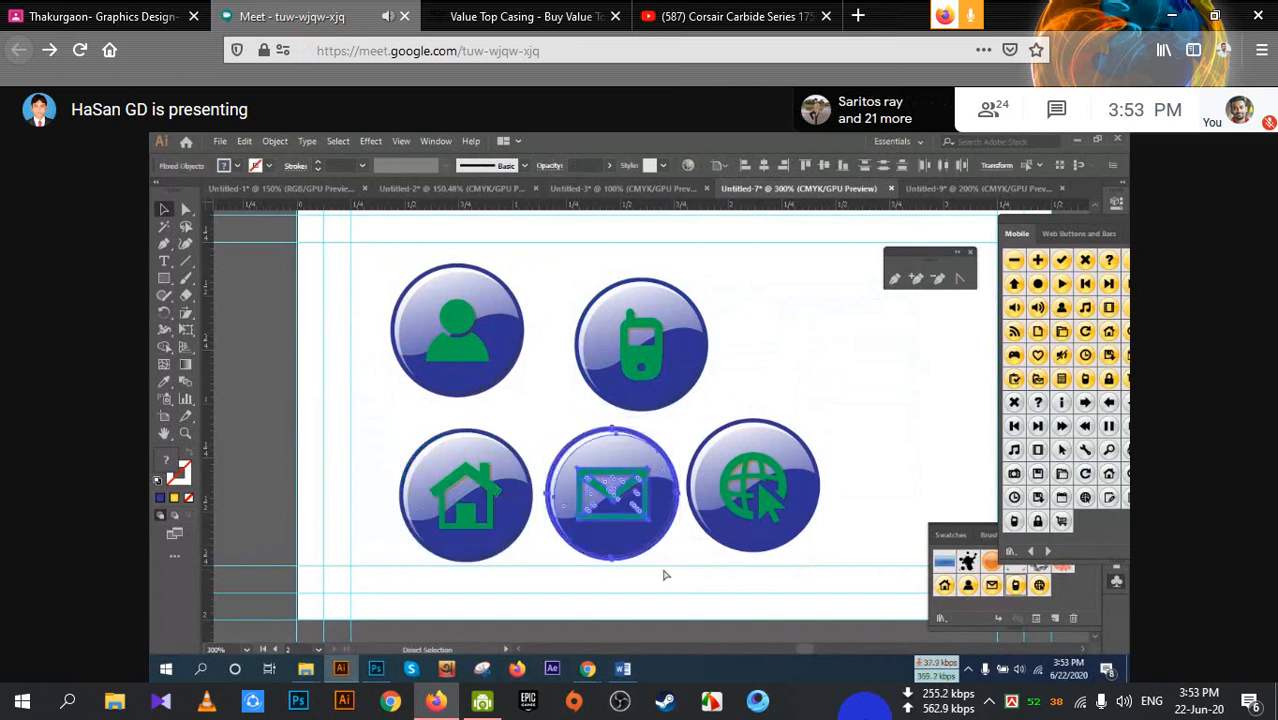
key("v")
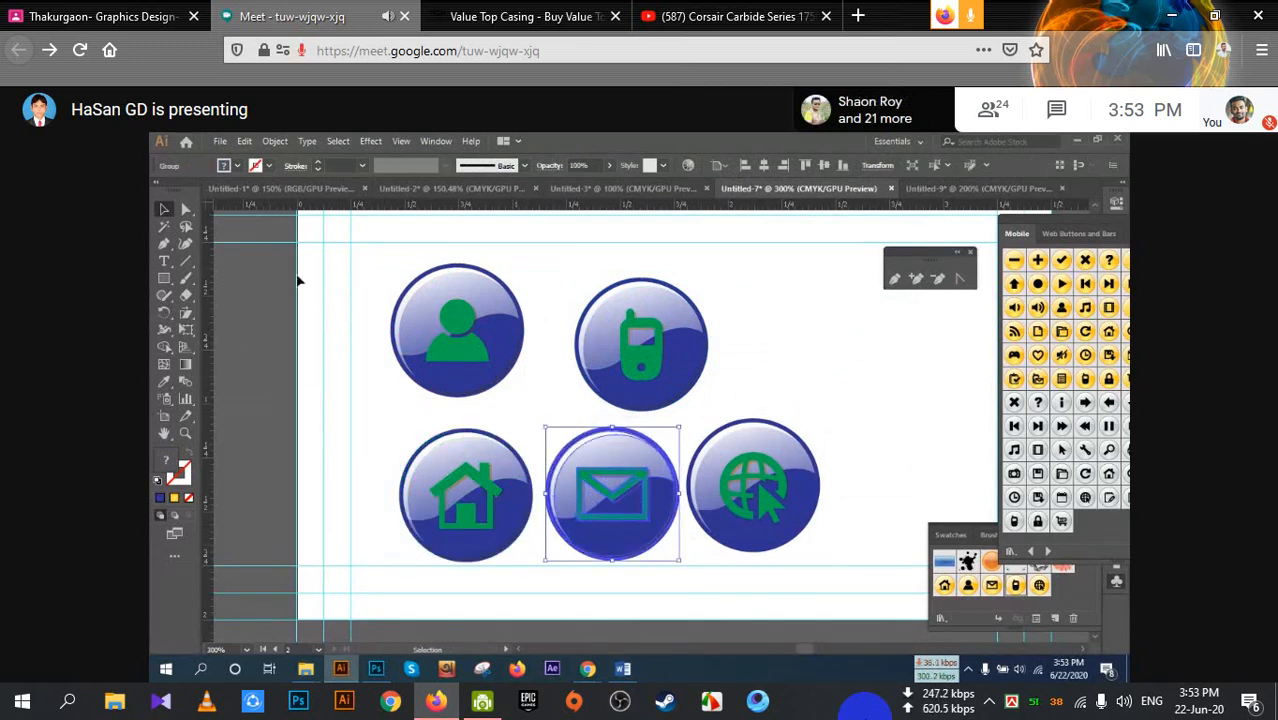
Scale all five contact icons down together and move the small cluster to the lower part of the card near its left margin
left_click_drag(371, 263, 452, 354)
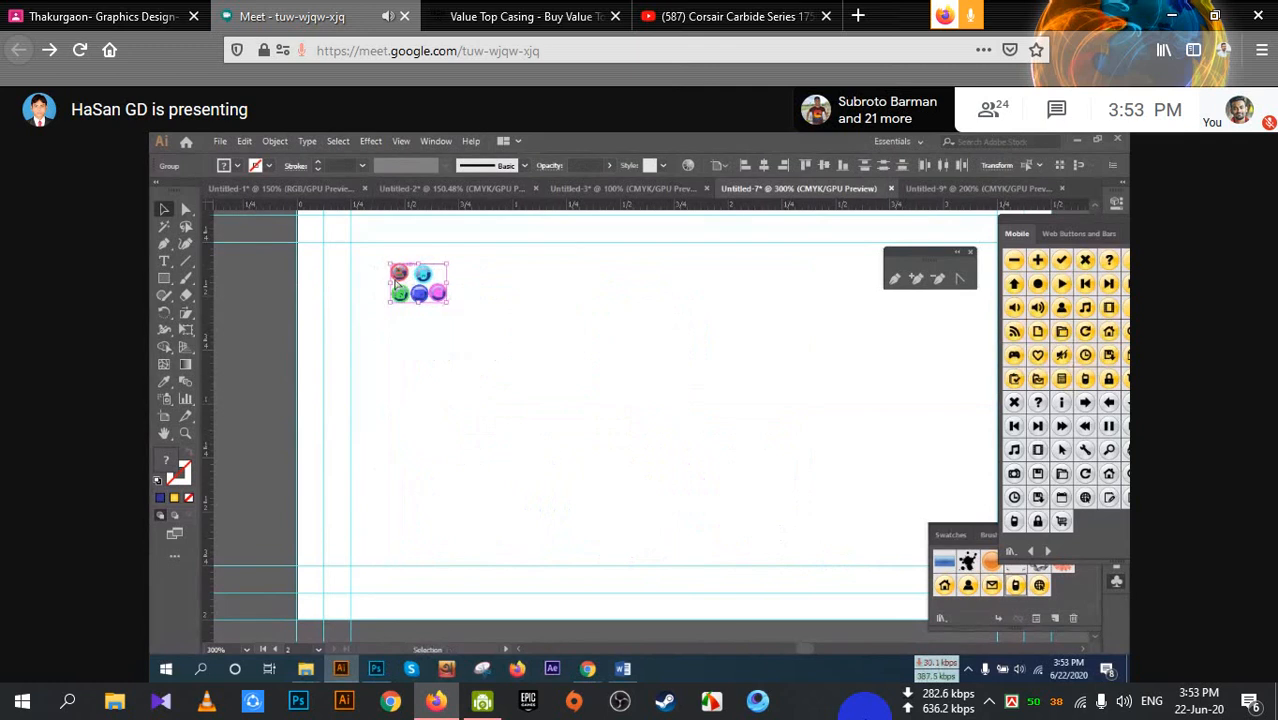
left_click_drag(400, 273, 388, 443)
left_click(571, 425)
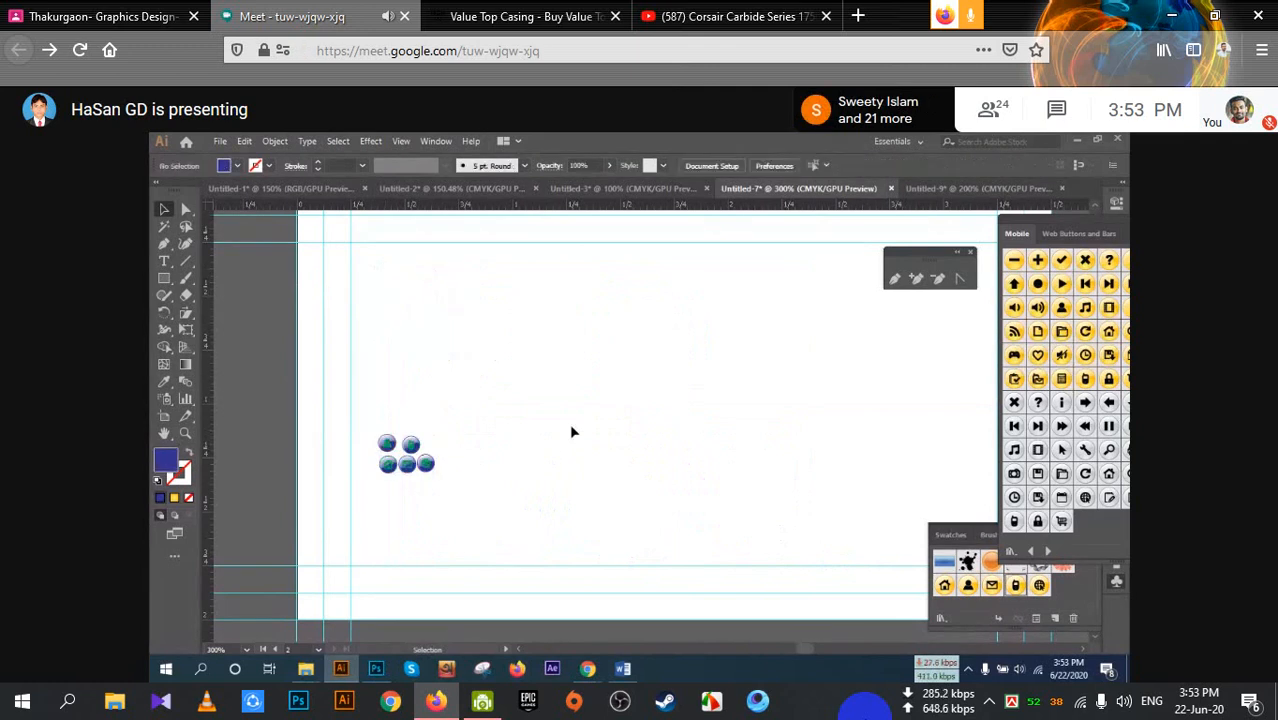
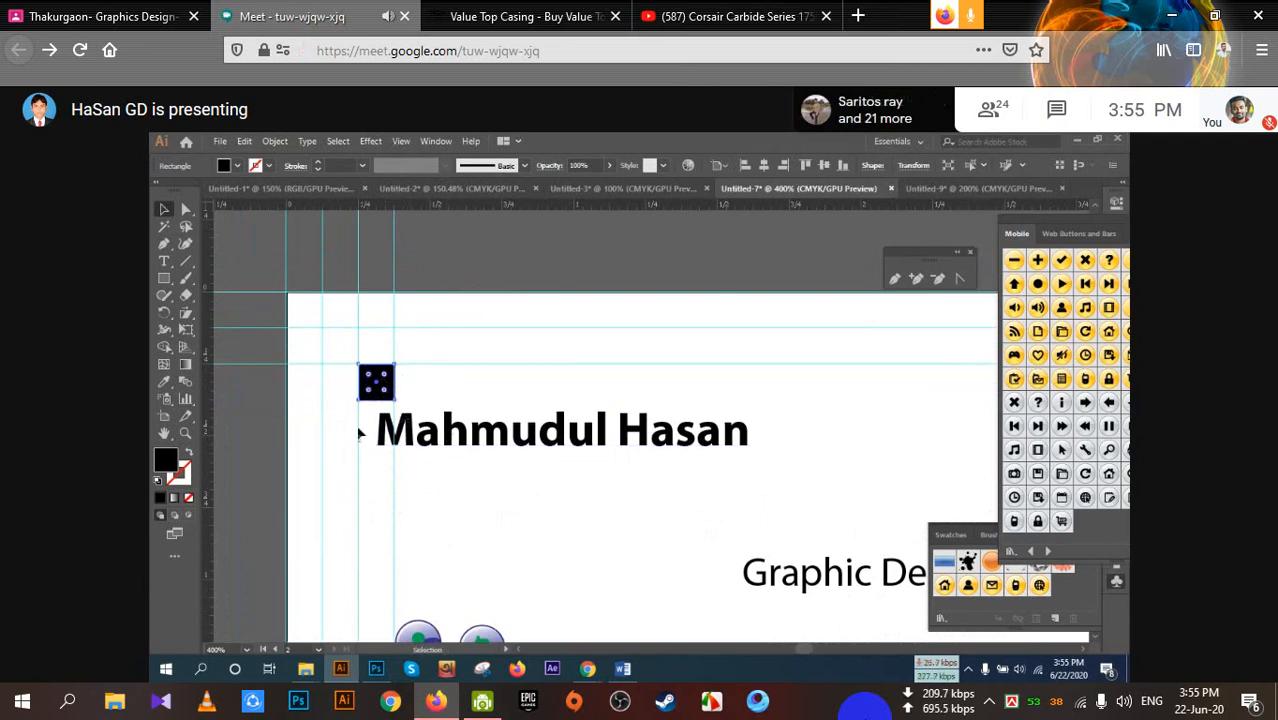
Move the black spacer square off the card above its edge and the full-name text up under the upper margin guide
left_click_drag(392, 395, 521, 273)
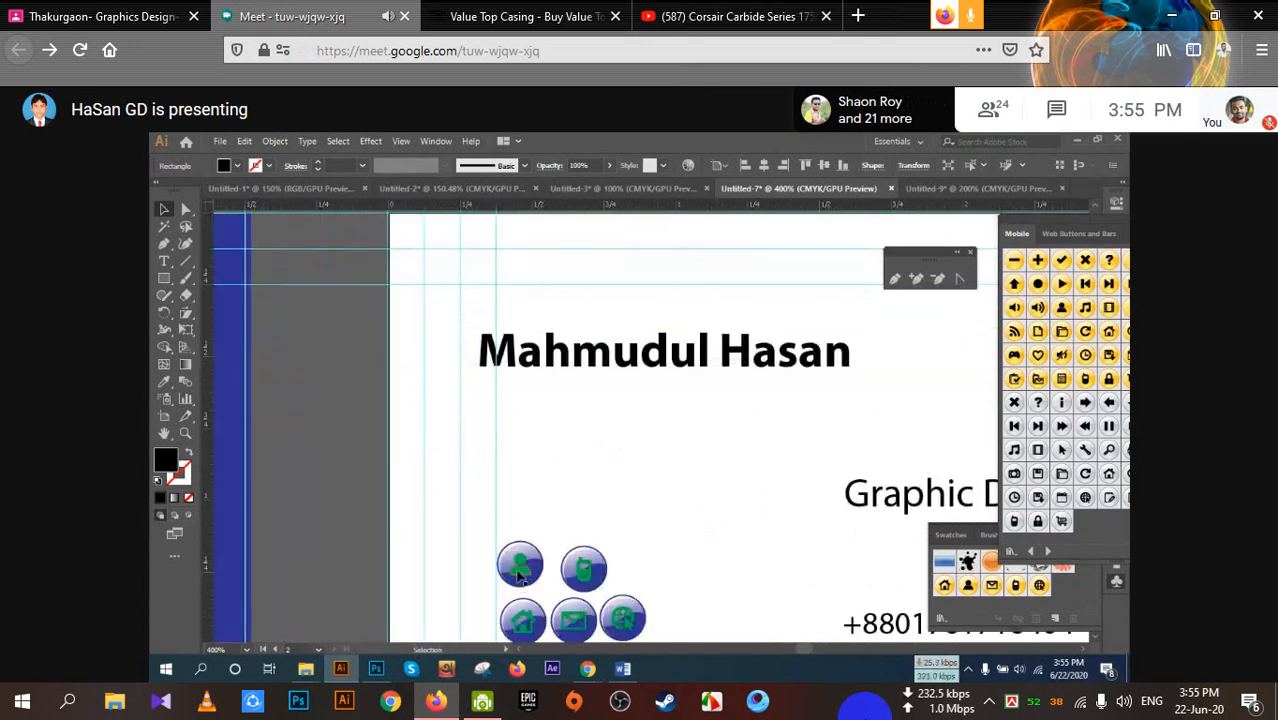
left_click_drag(556, 360, 576, 313)
Place the user icon directly before the full-name text, and move the other four icons up and left beneath it
left_click_drag(517, 565, 472, 312)
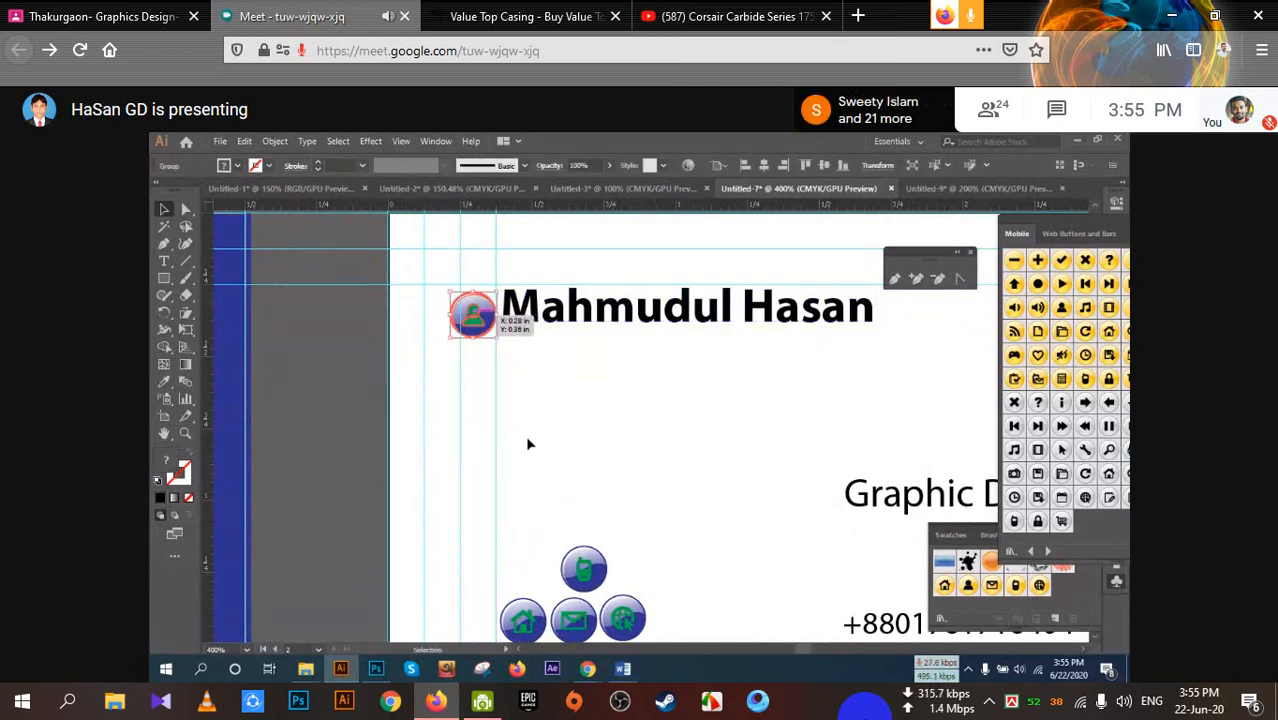
left_click_drag(527, 438, 630, 625)
left_click_drag(585, 568, 497, 454)
Scale the five icons down together and shift them left so the user icon meets the left guide of its column
left_click_drag(426, 290, 495, 500)
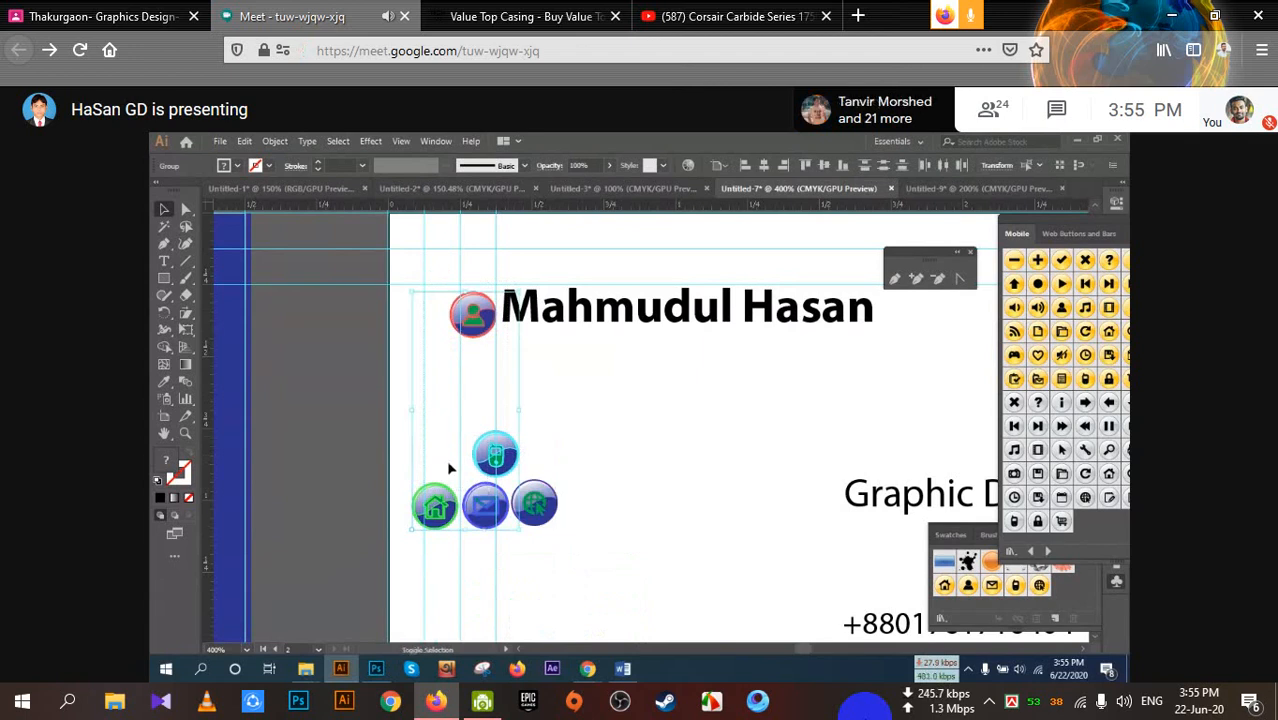
left_click(548, 505, "shift")
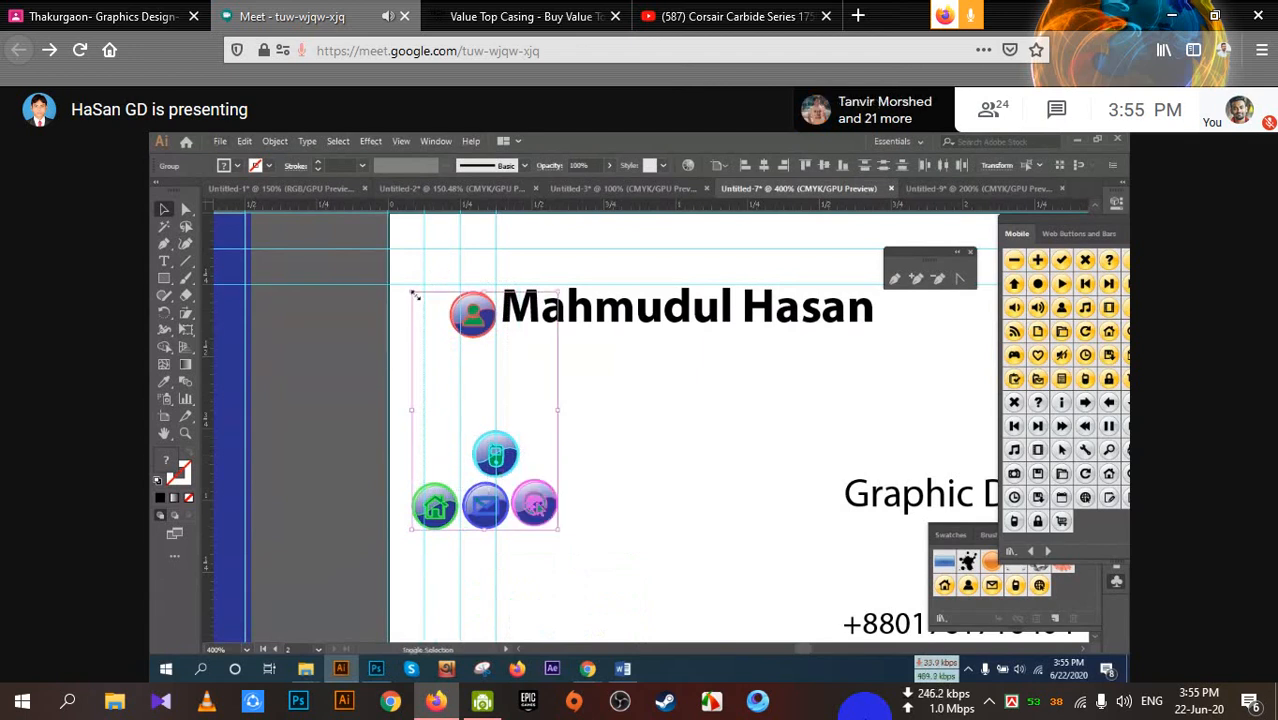
left_click_drag(413, 294, 438, 336)
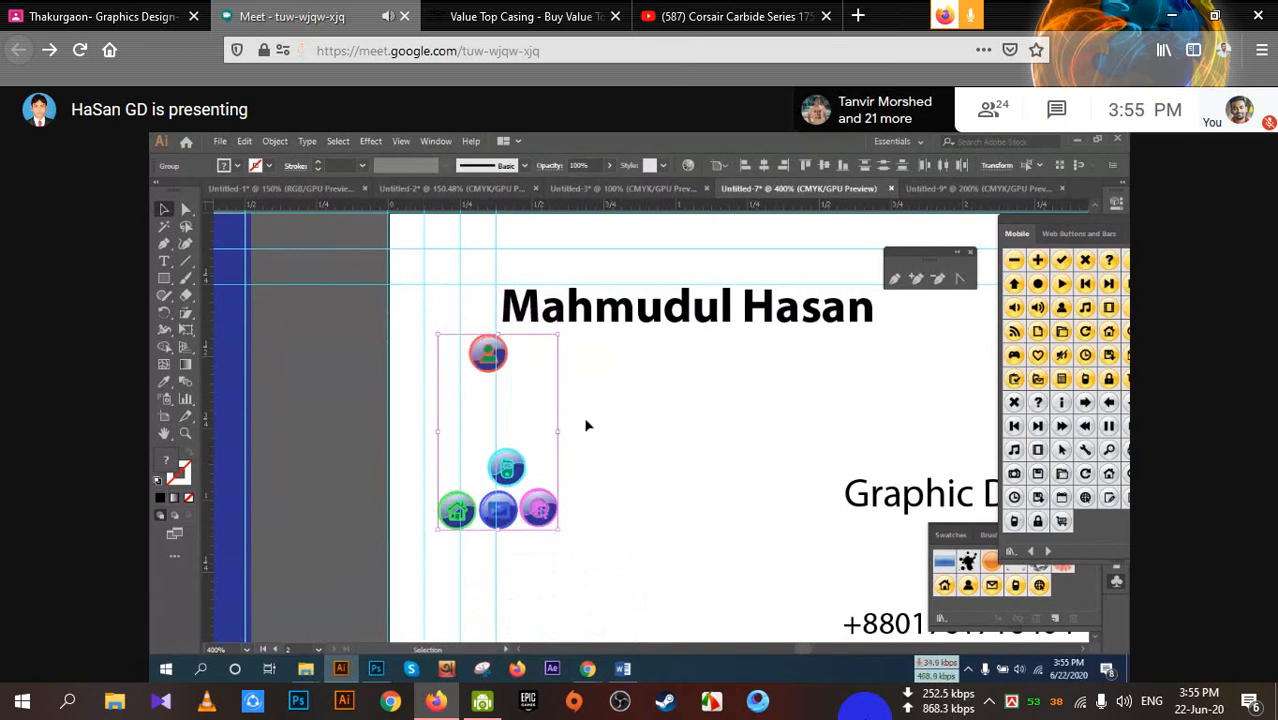
key("ctrl+equal")
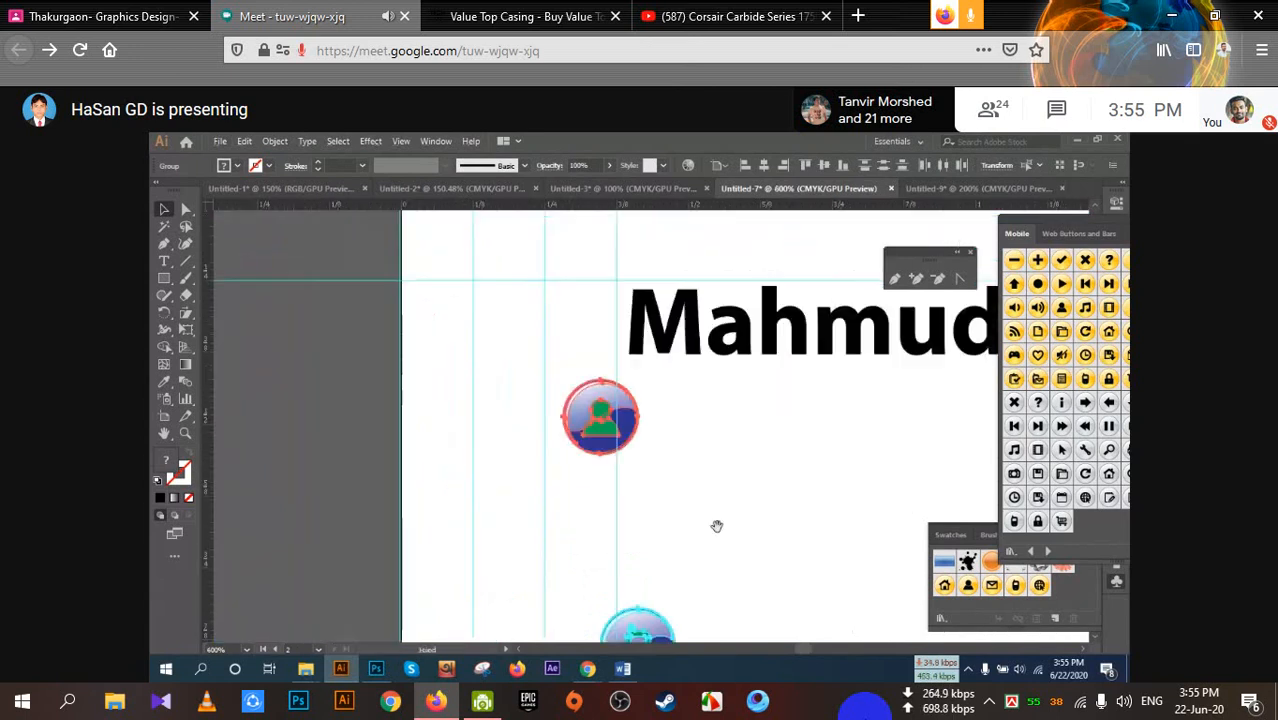
left_click_drag(625, 428, 608, 427)
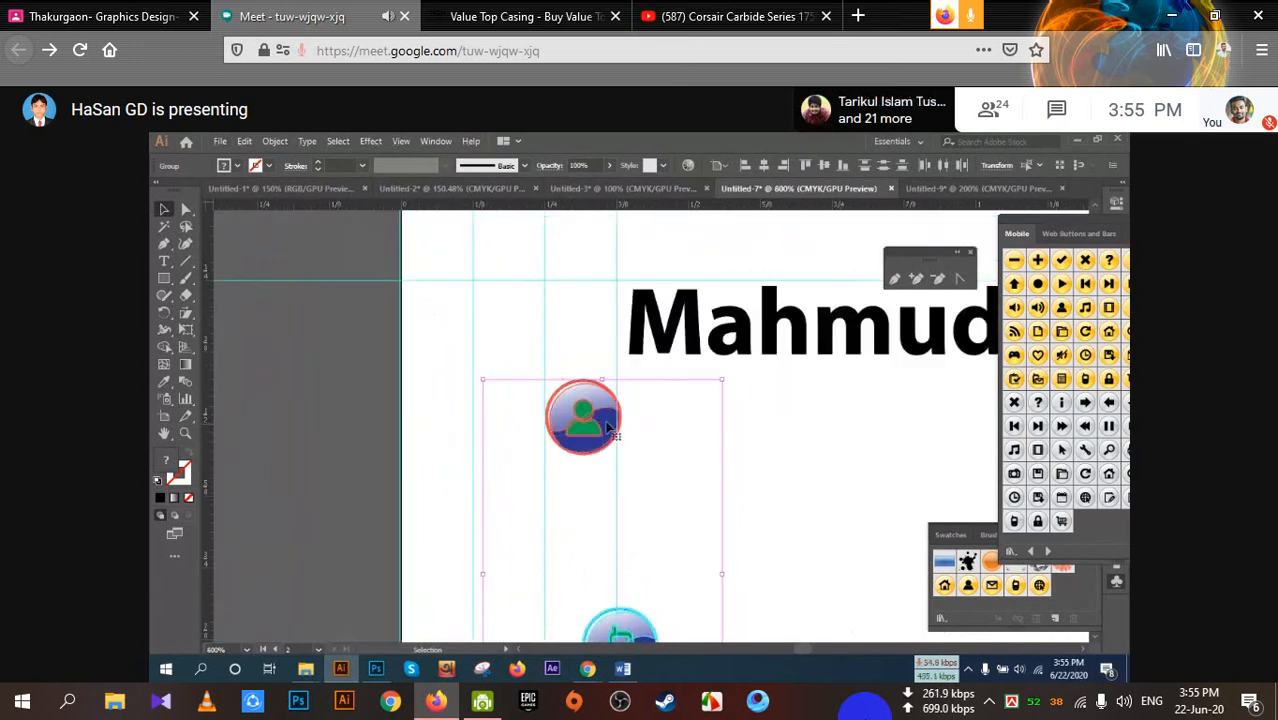
Shrink the five selected icons further to bring the user icon's width close to the gap between the two vertical guides
key("ctrl+equal")
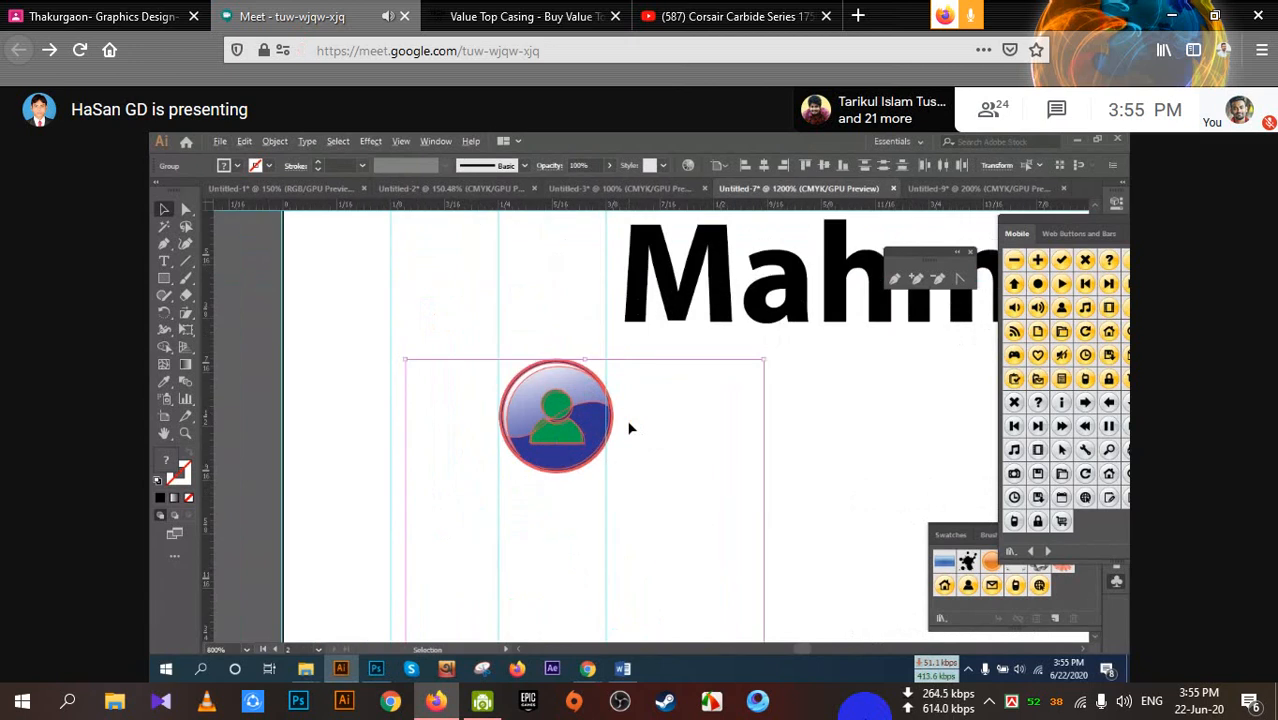
key("ctrl+equal")
left_click_drag(934, 261, 935, 240)
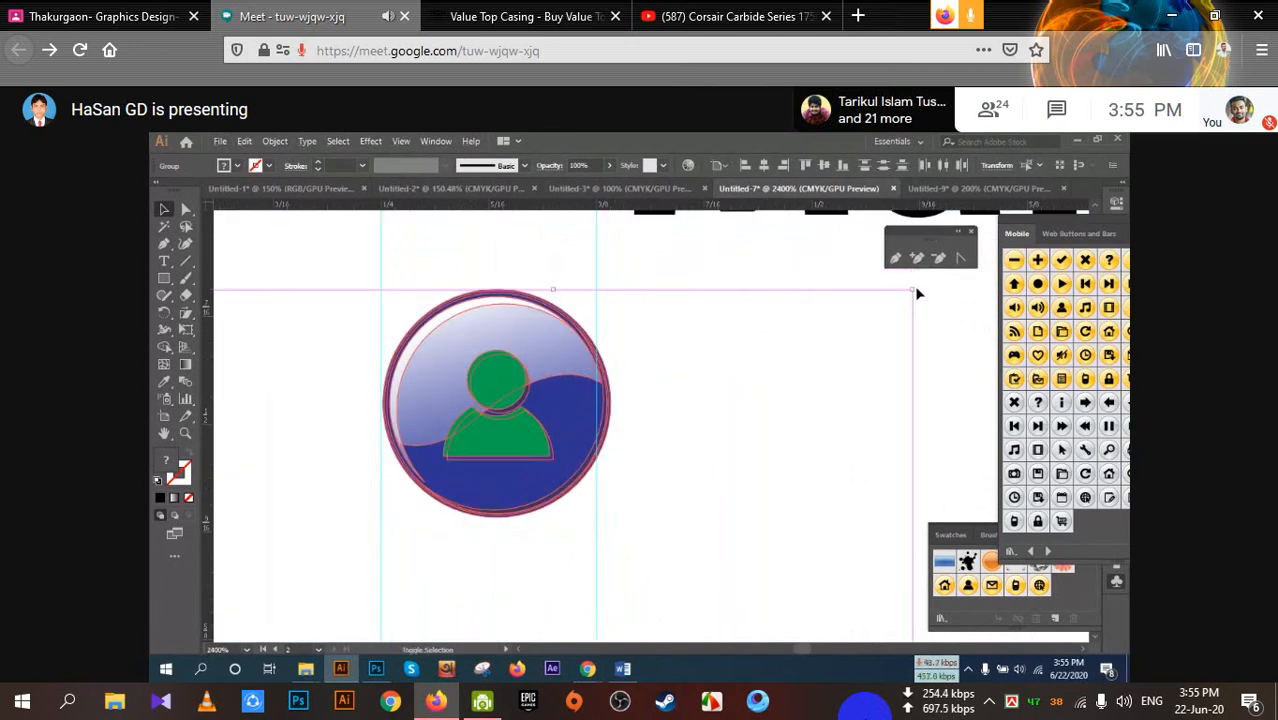
scroll(470, 491, "up", 1)
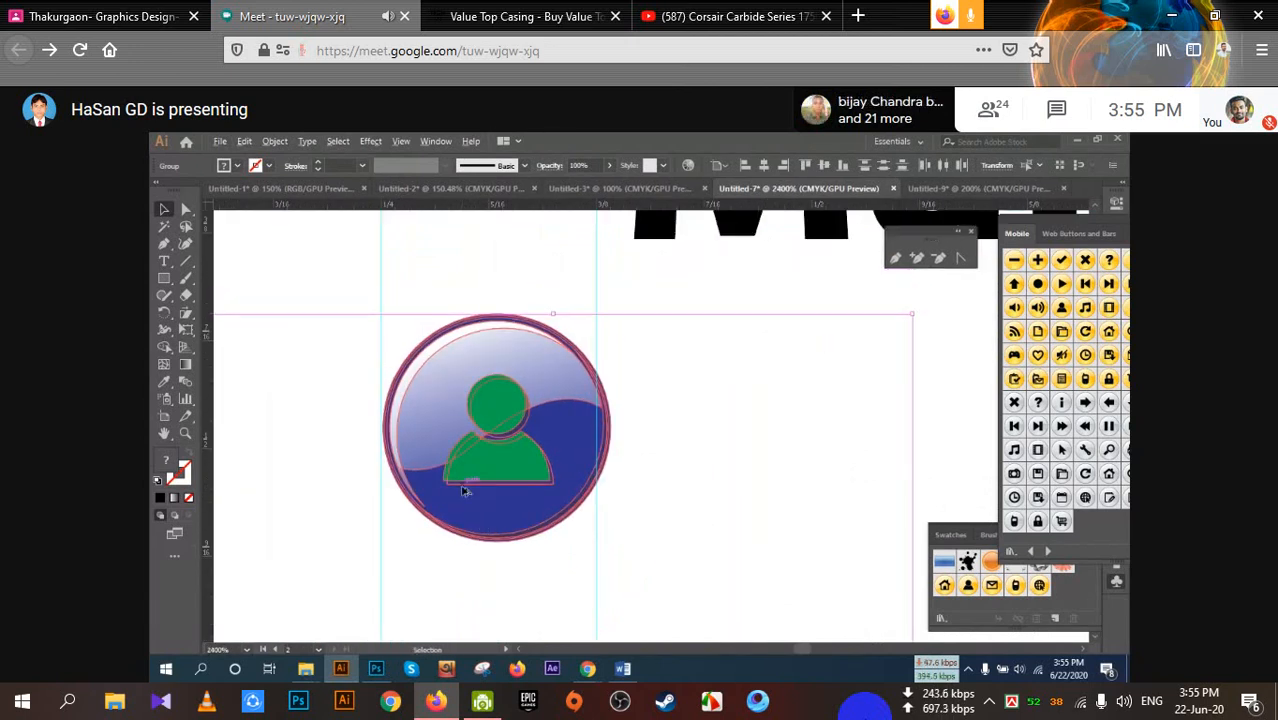
key("ctrl+equal")
left_click_drag(465, 491, 465, 461)
scroll(884, 357, "down", 3)
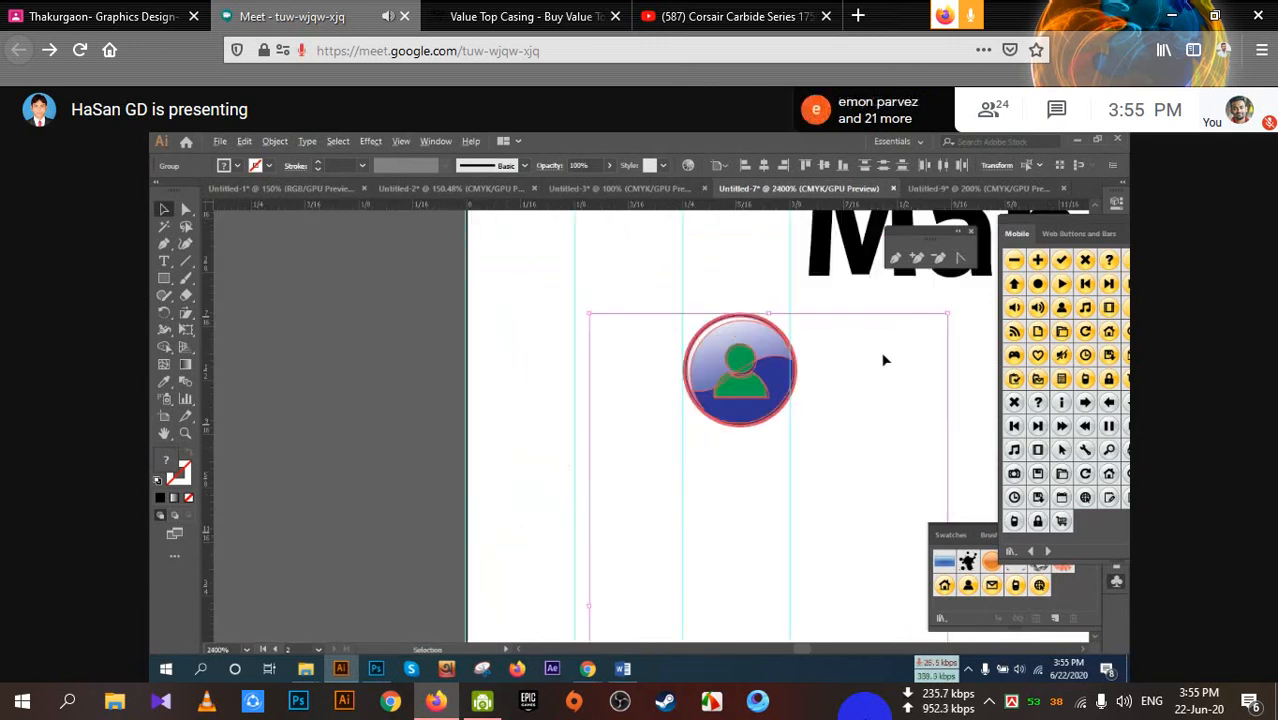
left_click_drag(946, 319, 929, 342)
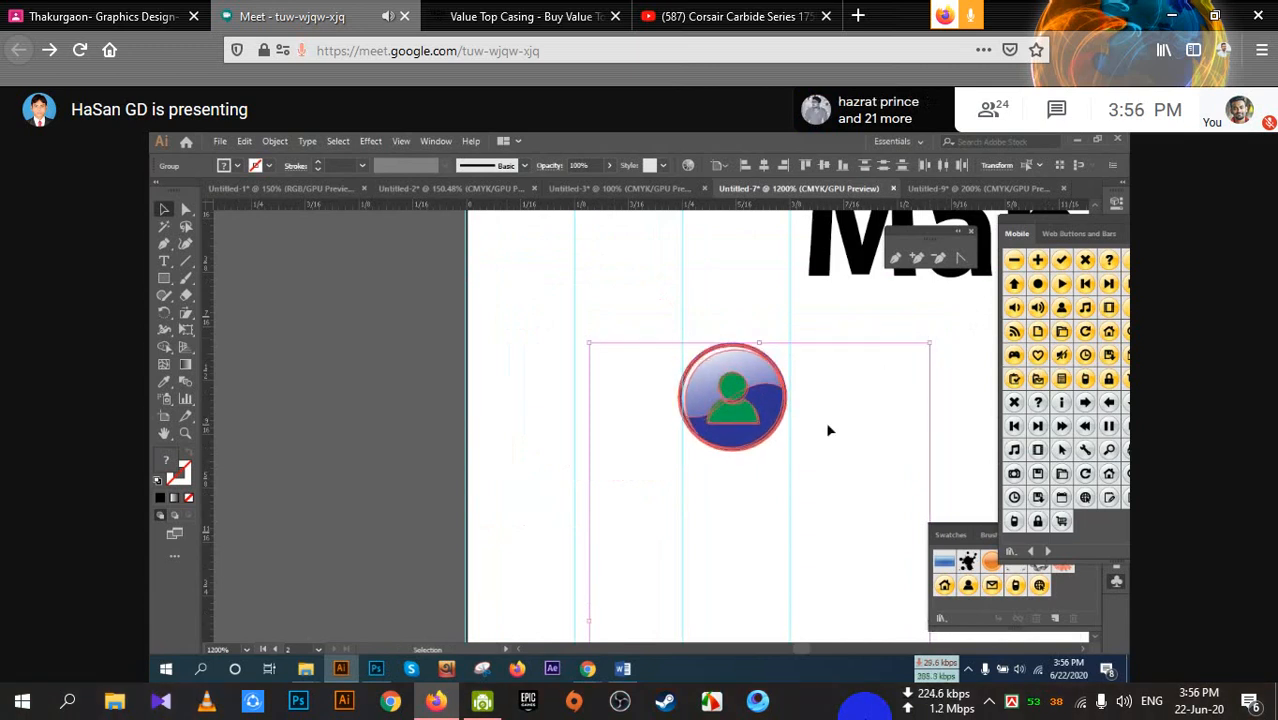
Shift the selected icons right and scale them slightly down so the user icon fits exactly between the two vertical guides
scroll(825, 429, "up", 1)
scroll(759, 384, "up", 3)
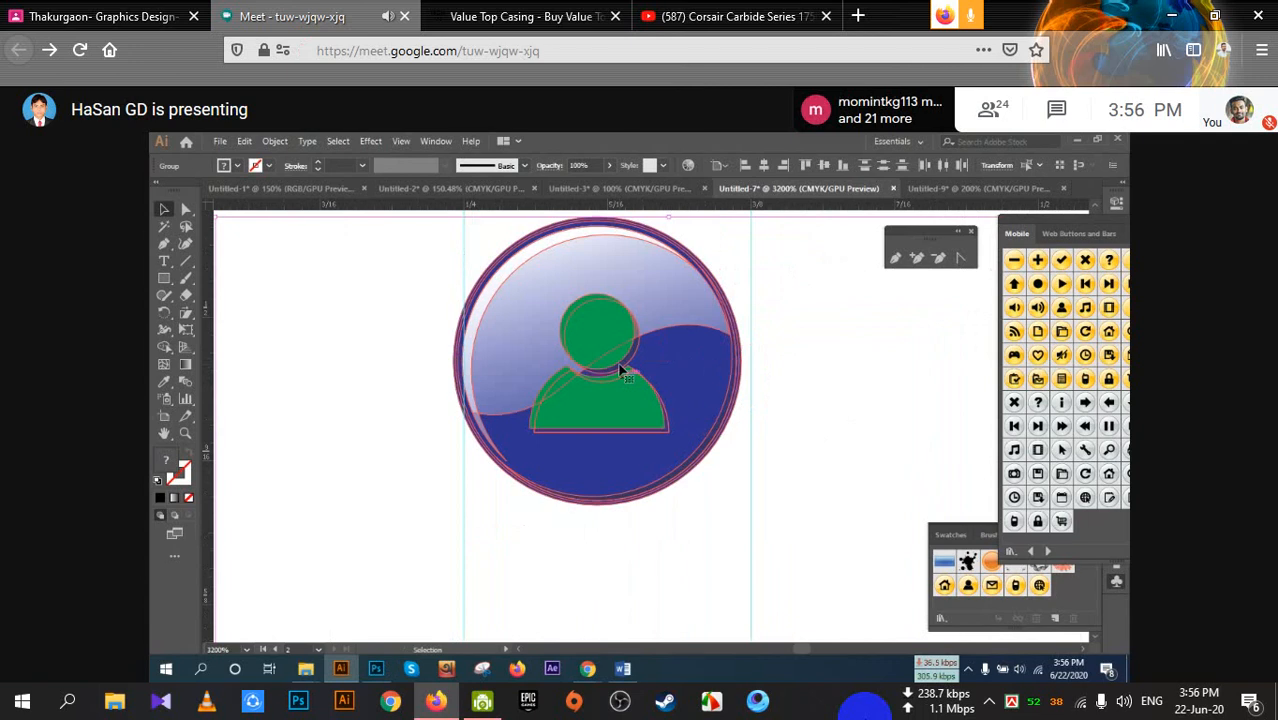
left_click_drag(620, 370, 629, 365)
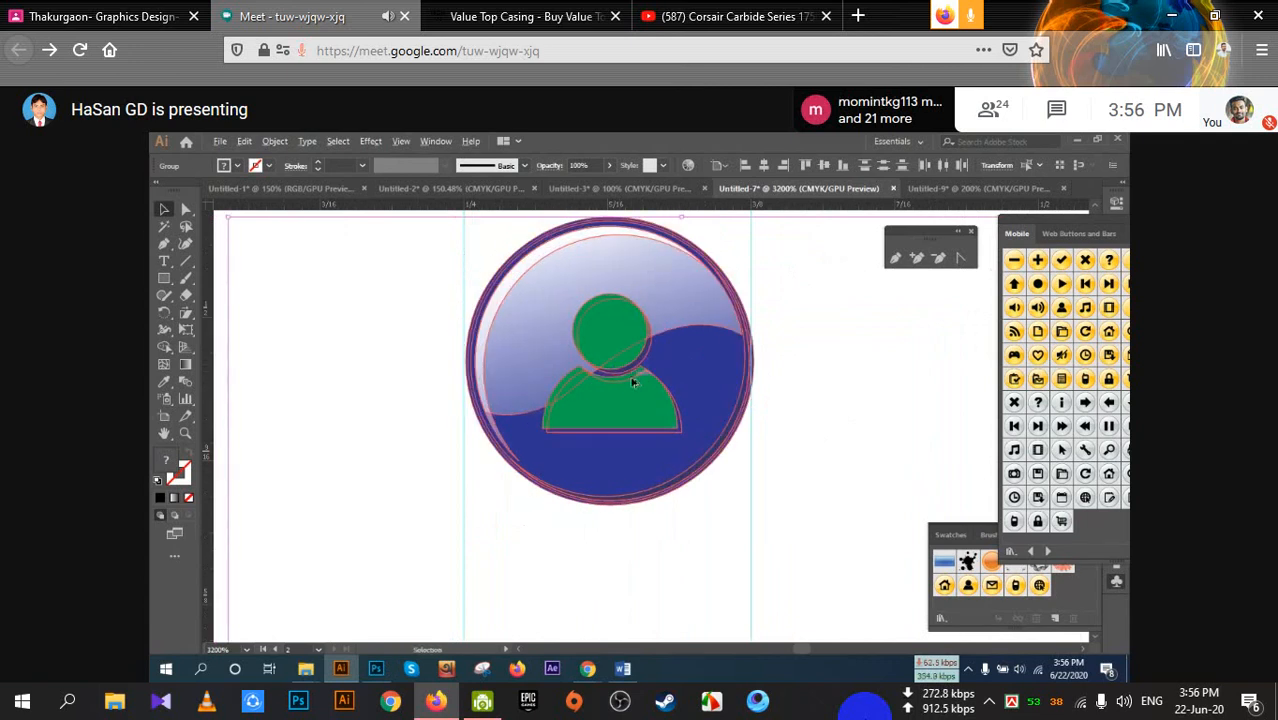
scroll(631, 377, "down", 2)
left_click_drag(888, 291, 883, 298)
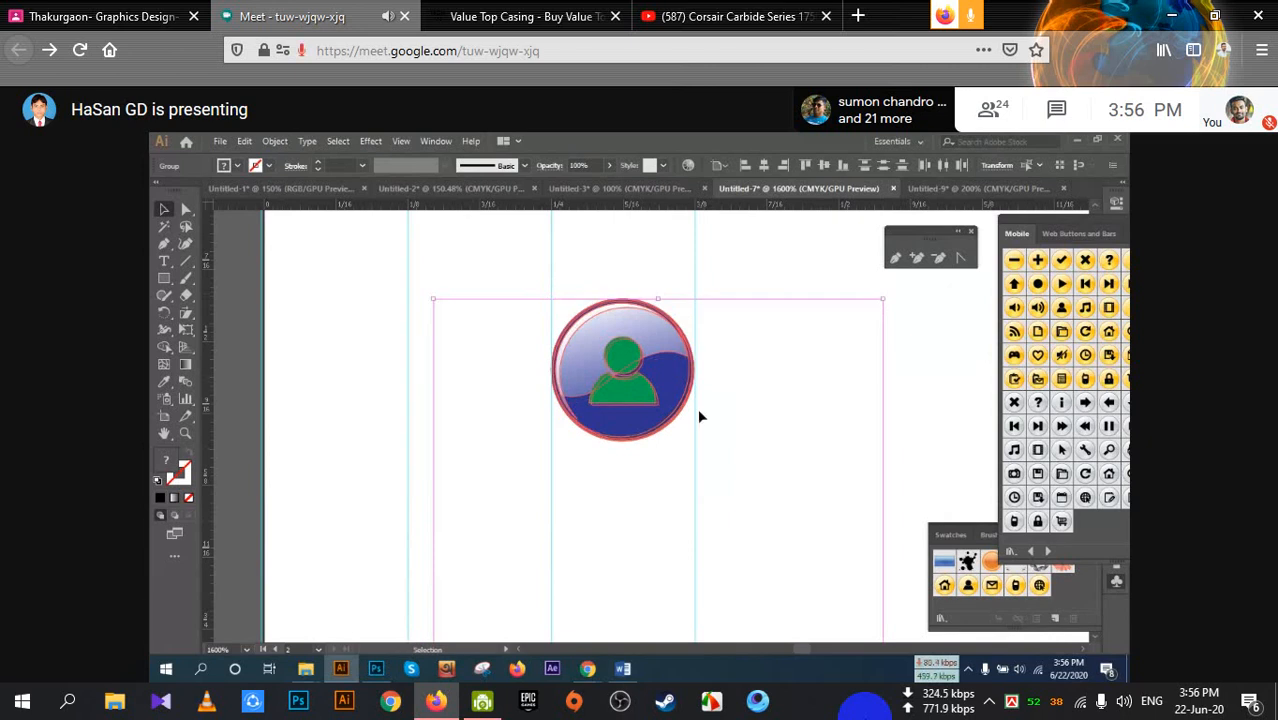
scroll(697, 408, "down", 2)
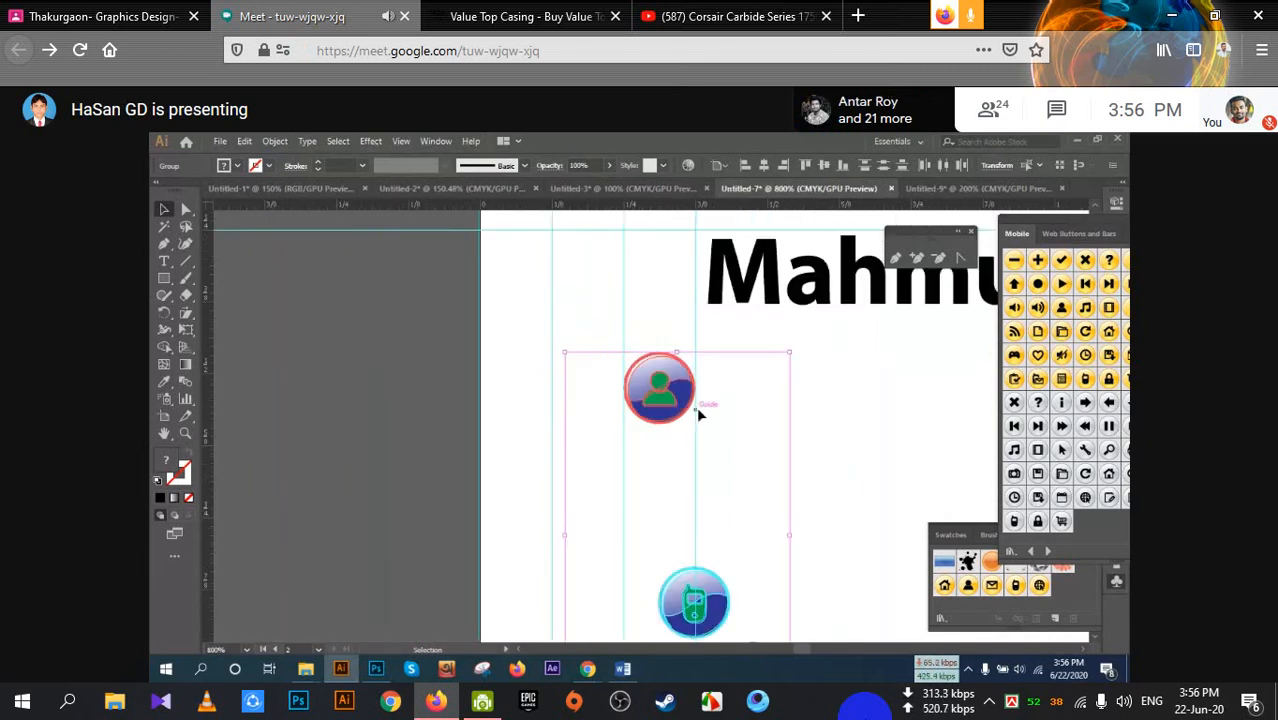
left_click(850, 417)
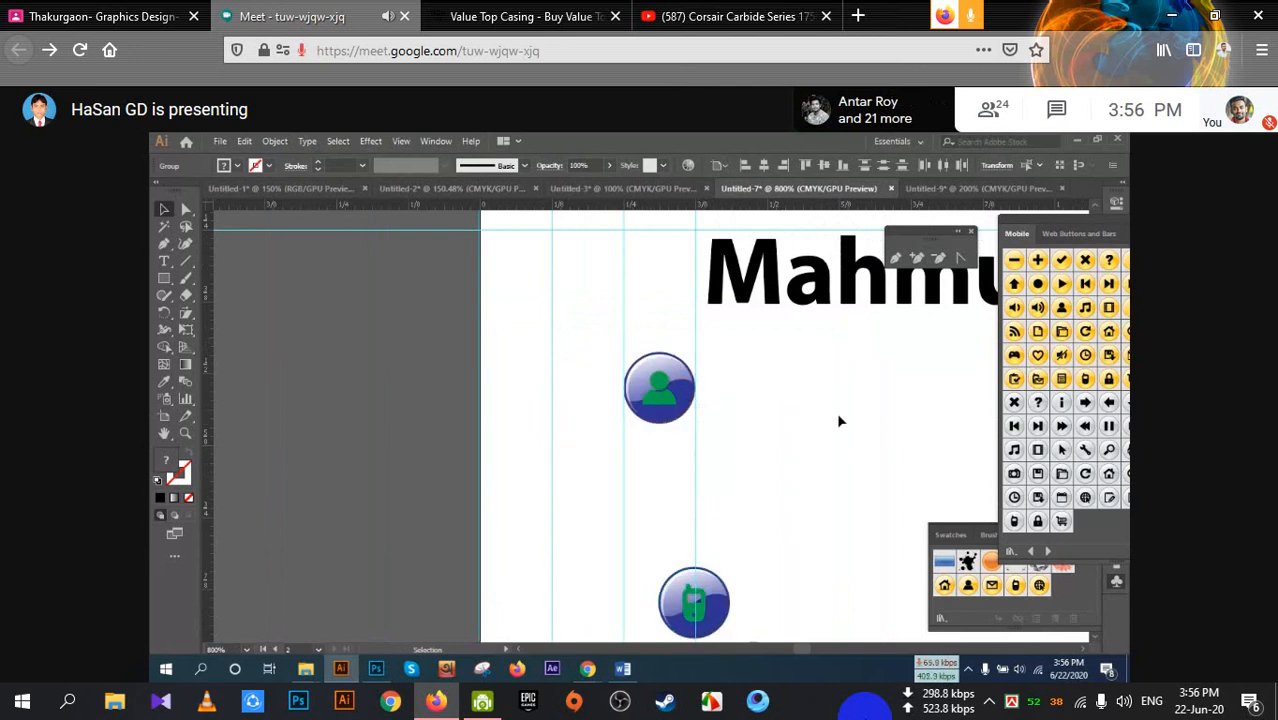
Move the user icon up between the vertical guides, level with the full-name text beside it
scroll(668, 417, "up", 2)
left_click_drag(662, 445, 656, 333)
left_click(791, 416)
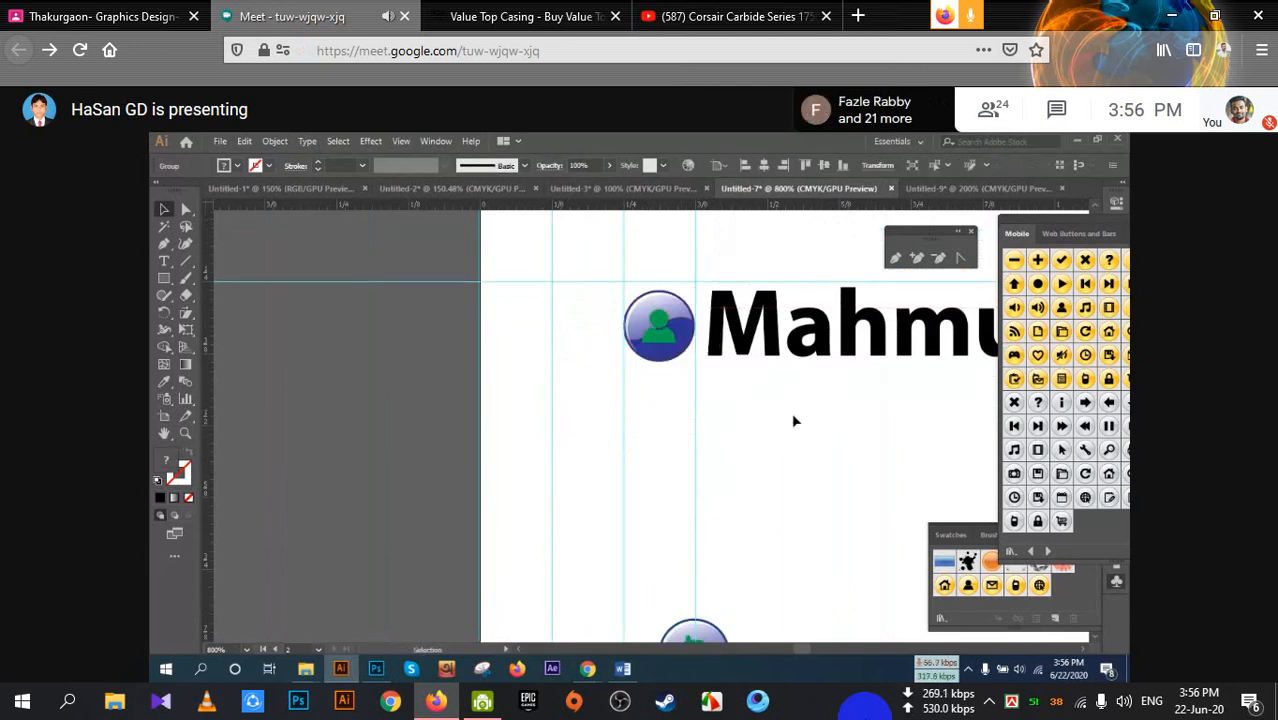
Increase the font size of the full-name text to 15 pt
scroll(789, 479, "down", 1)
scroll(812, 471, "down", 1)
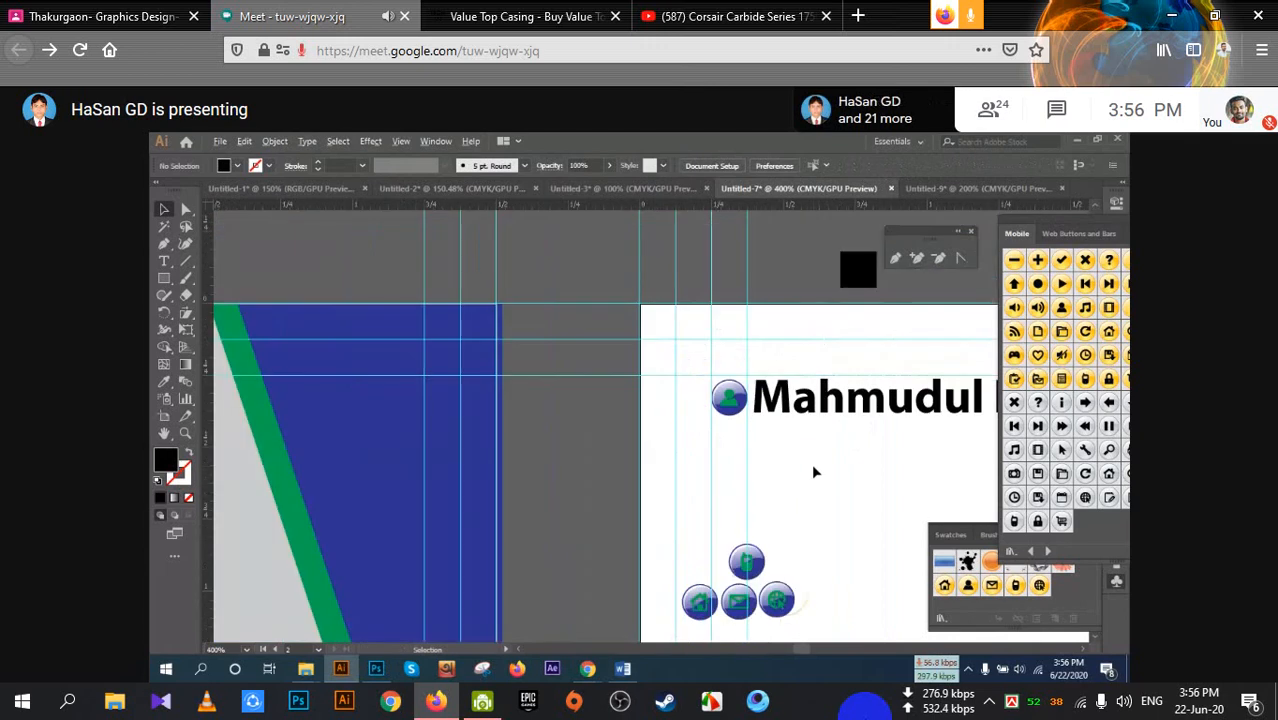
scroll(813, 471, "right", 3)
left_click(590, 410)
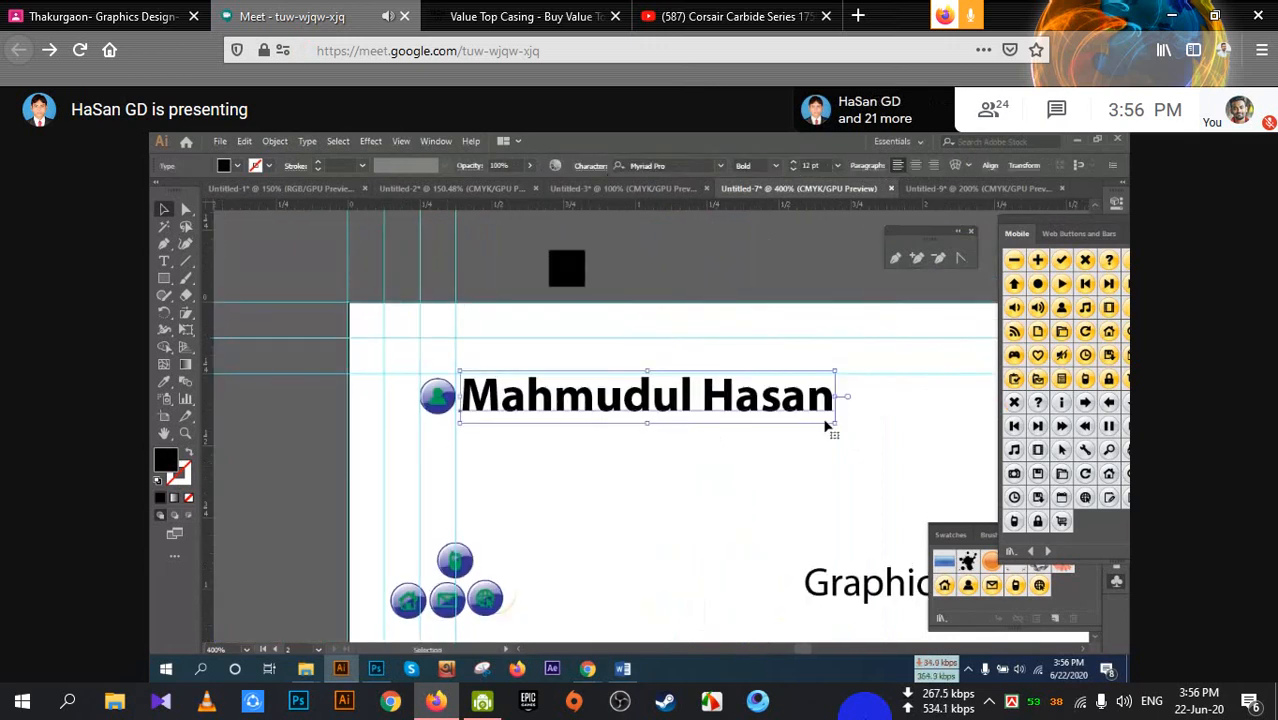
left_click(794, 163)
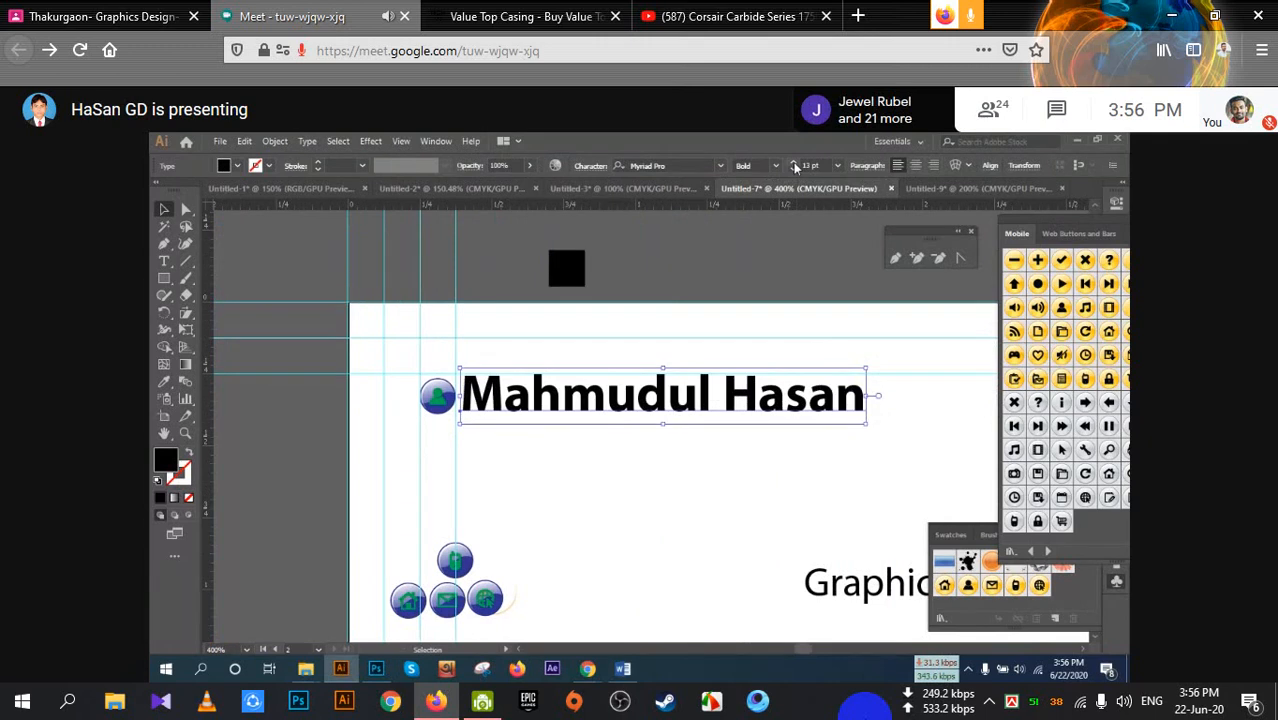
left_click(794, 163)
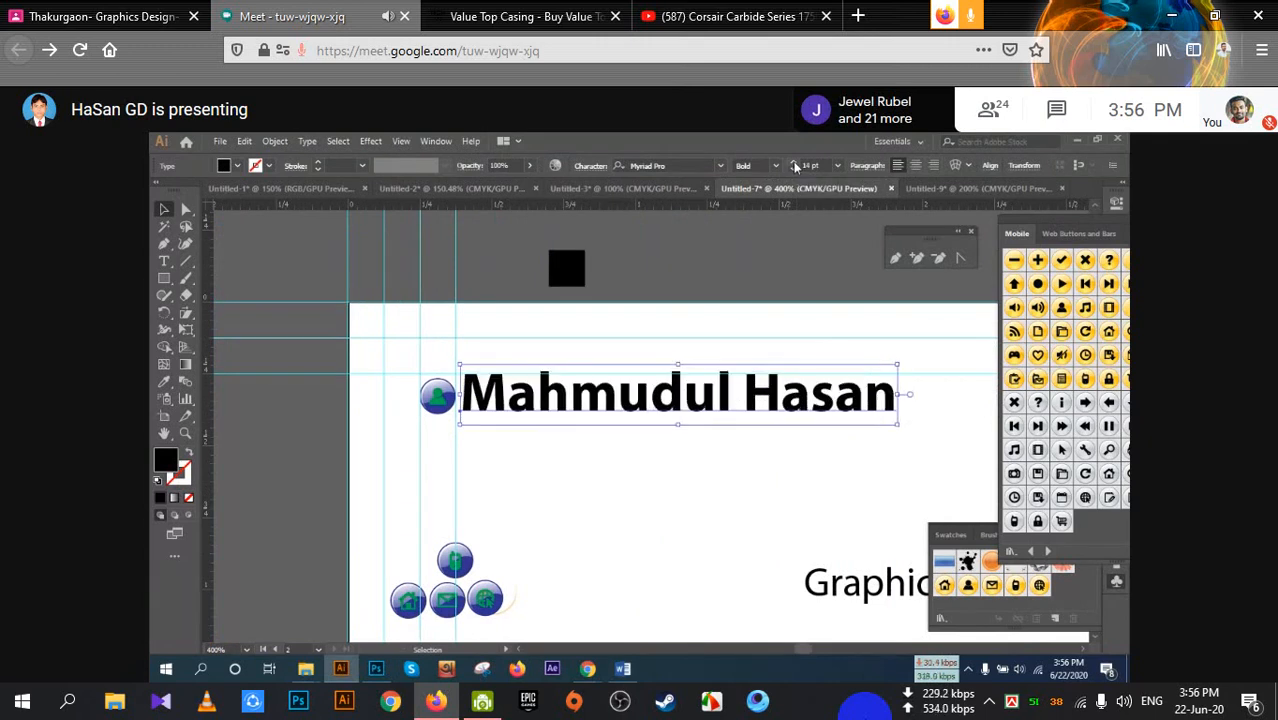
left_click(794, 163)
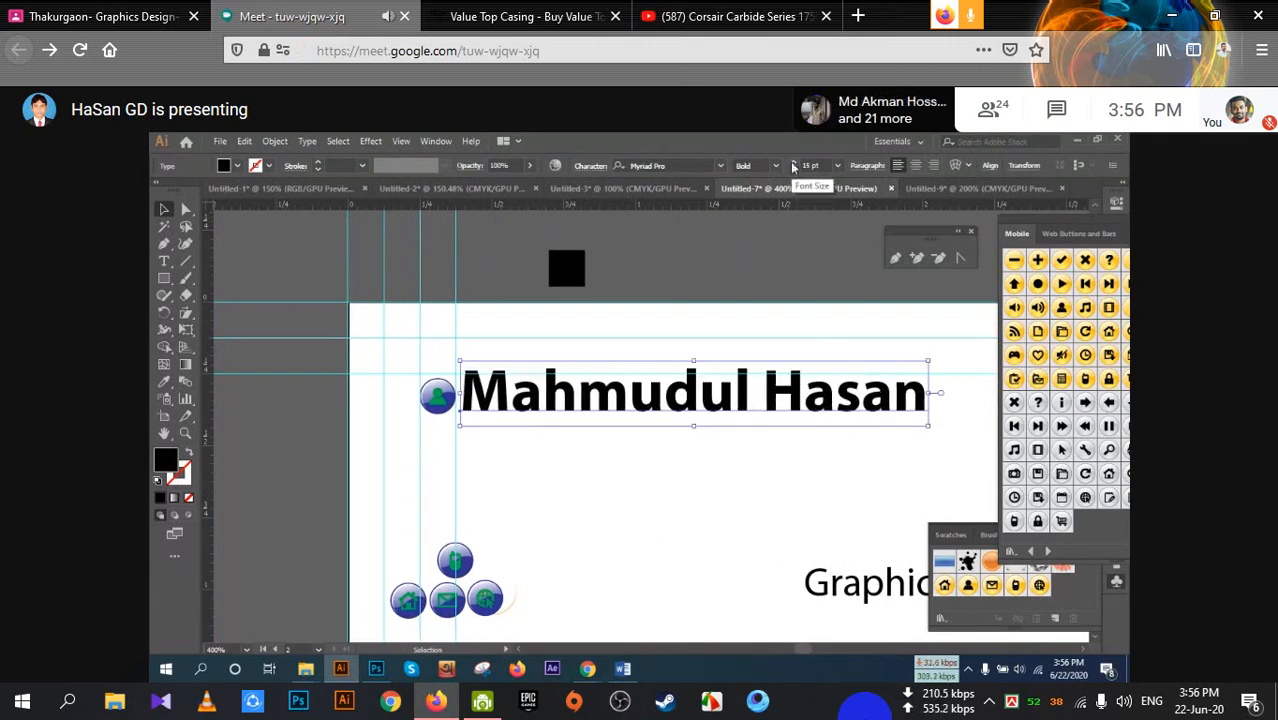
Reduce the full-name text to 12 pt and move the Graphic Designer text directly beneath it
left_click(794, 163)
left_click(790, 172)
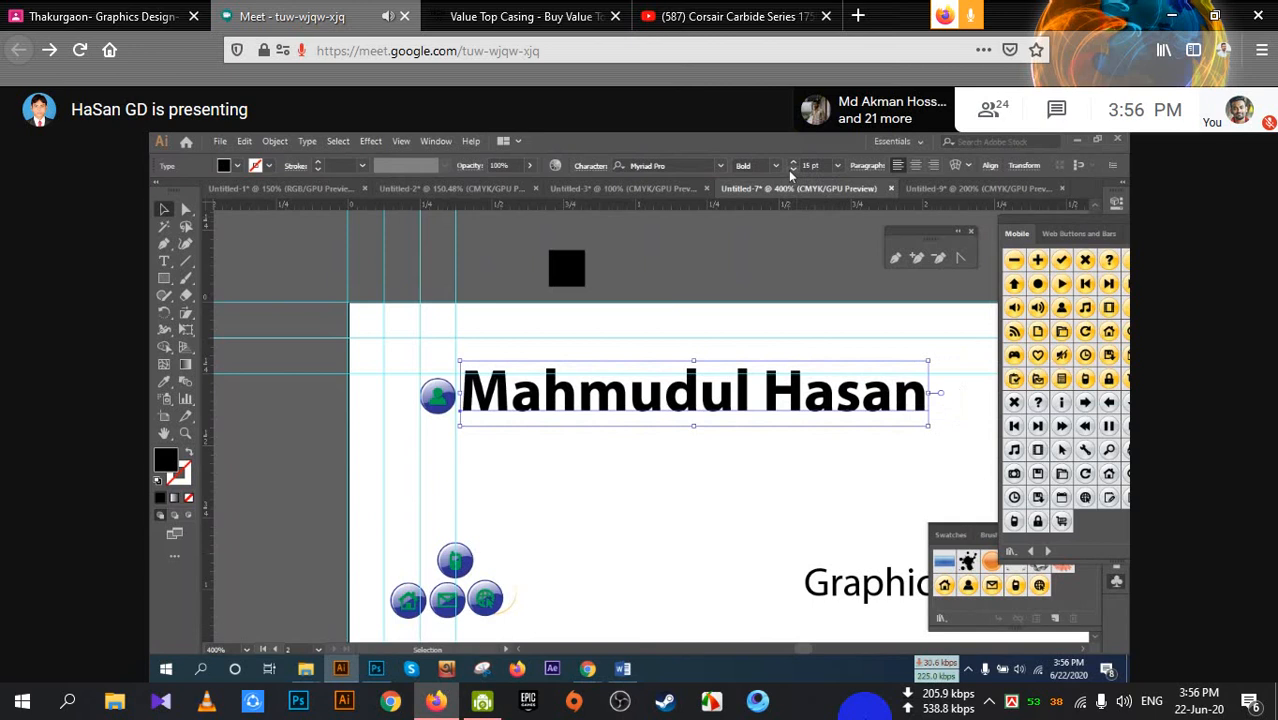
left_click(790, 172)
left_click(790, 172)
left_click(790, 172)
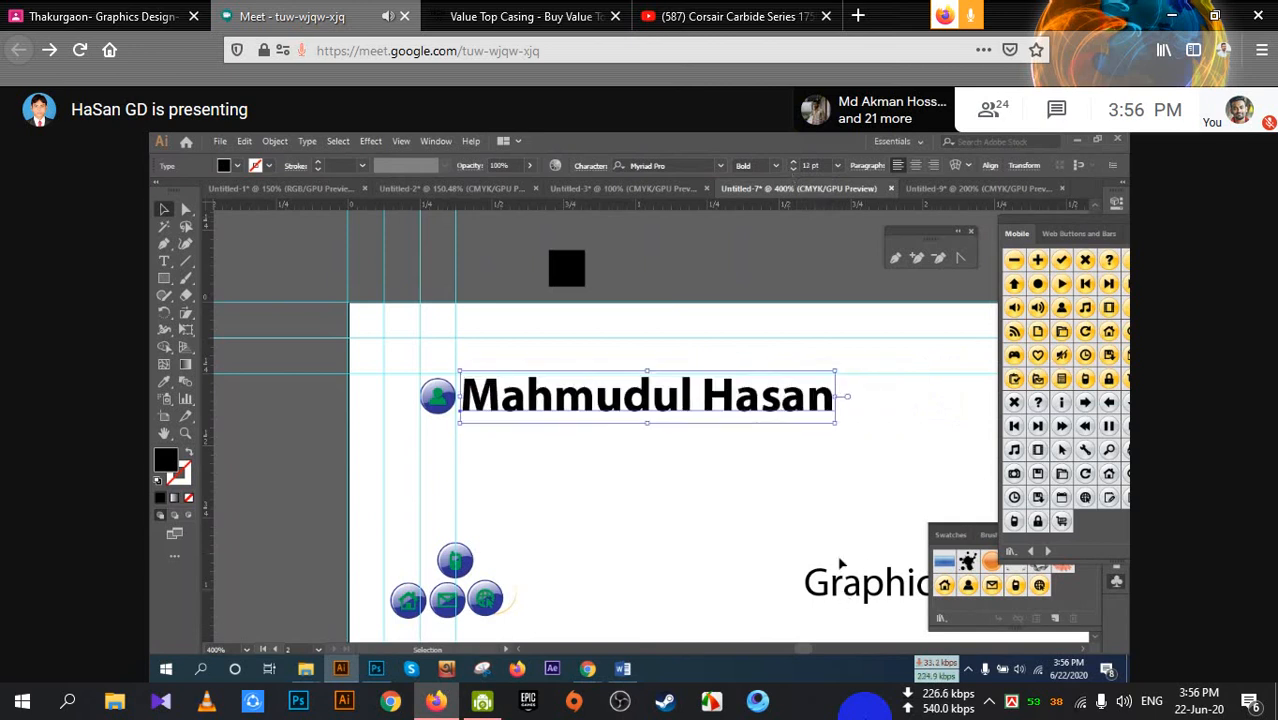
left_click_drag(839, 565, 472, 440)
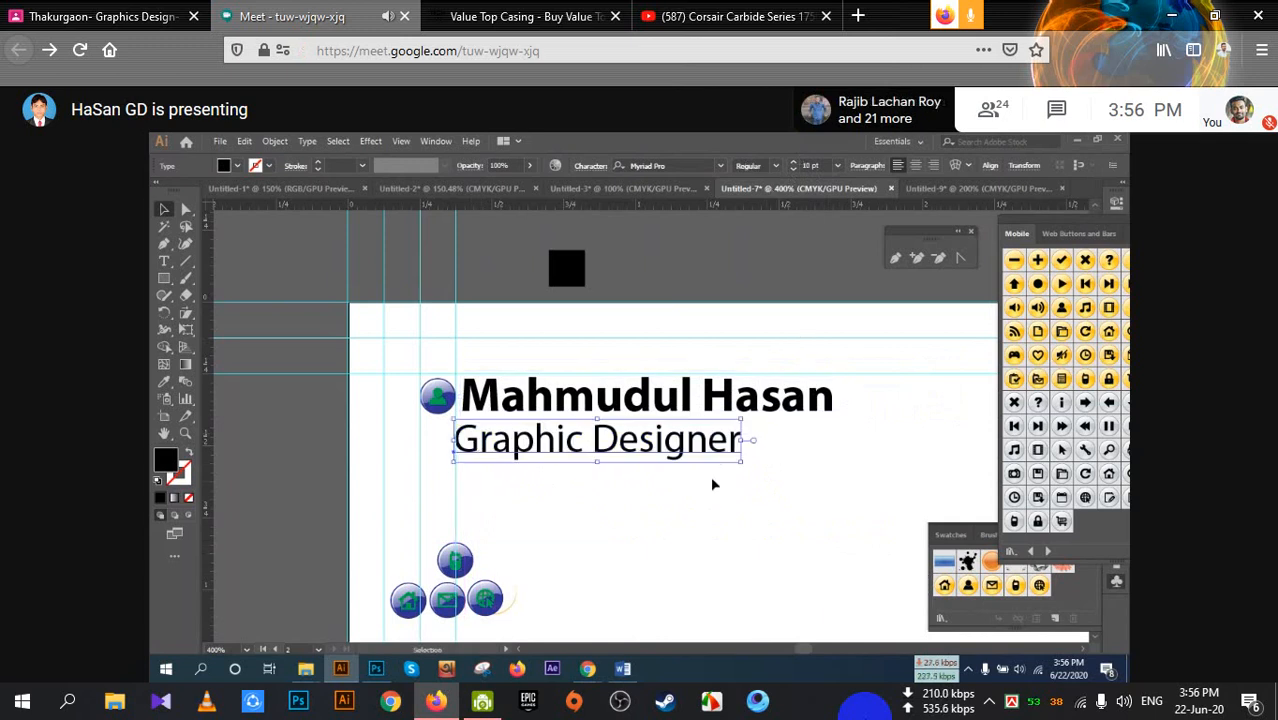
Browse the available fonts and preview them on the Graphic Designer text
left_click(721, 166)
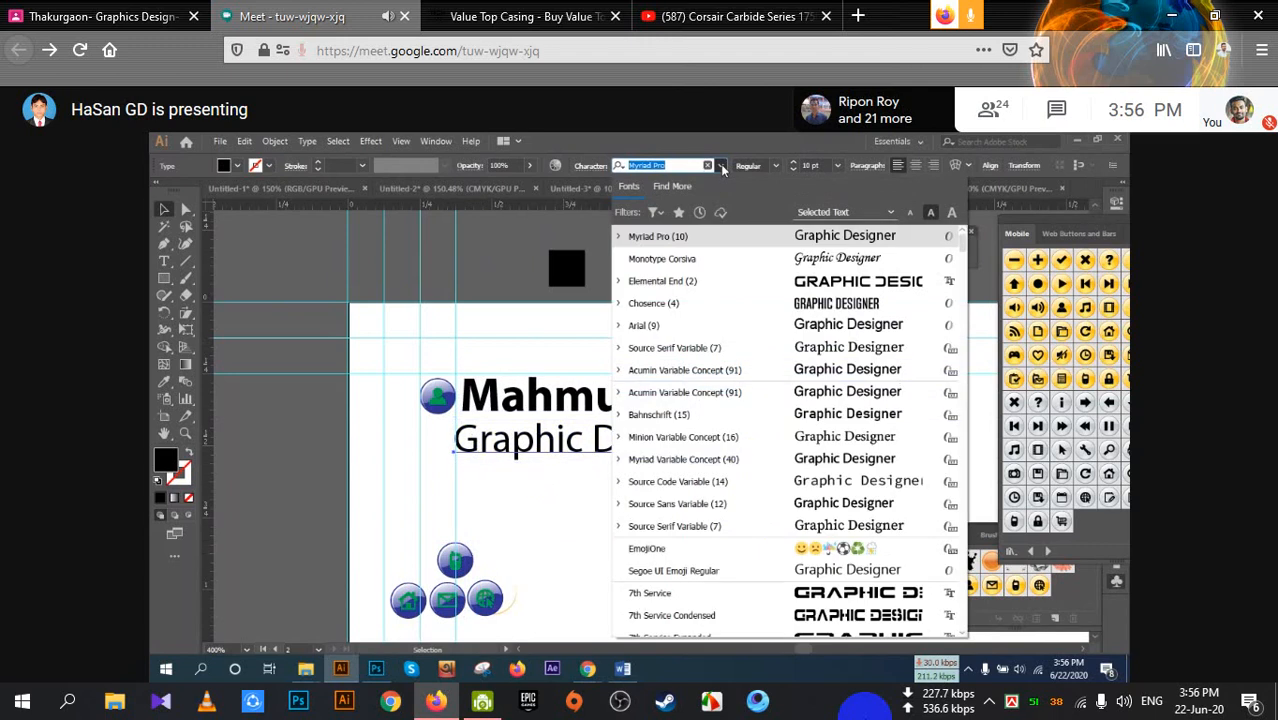
scroll(897, 548, "down", 3)
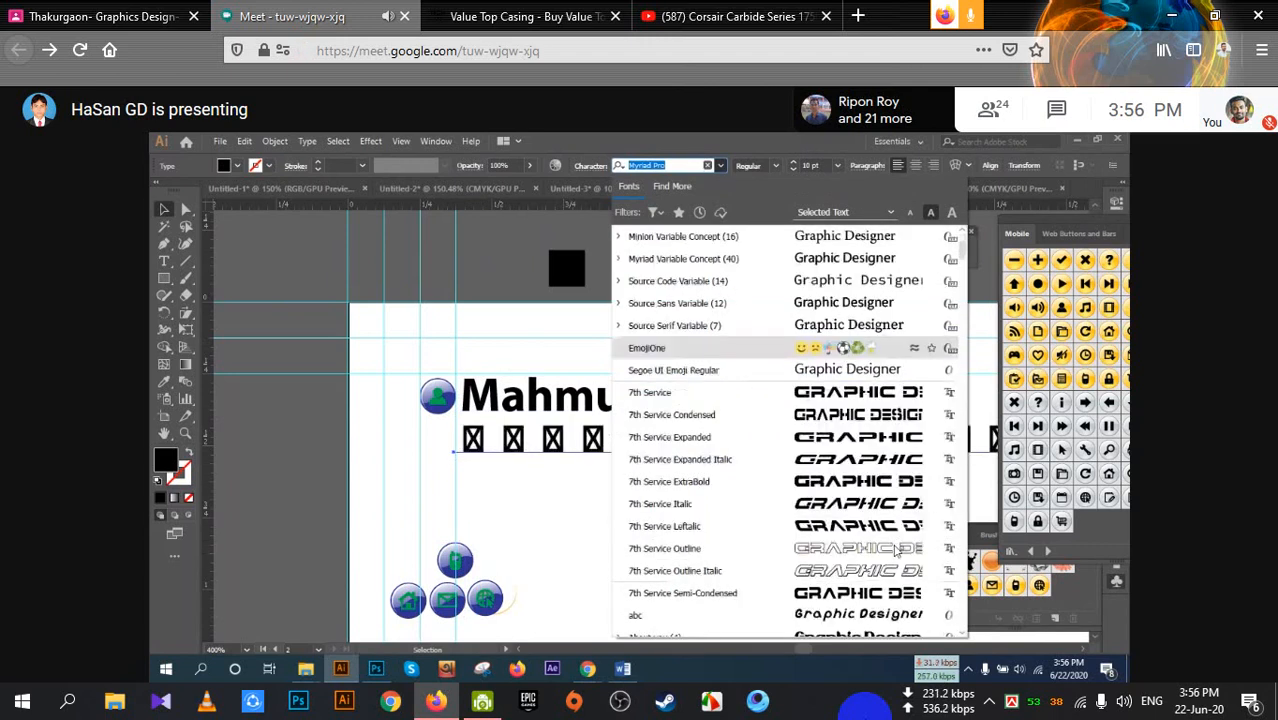
scroll(897, 548, "down", 3)
scroll(855, 558, "down", 3)
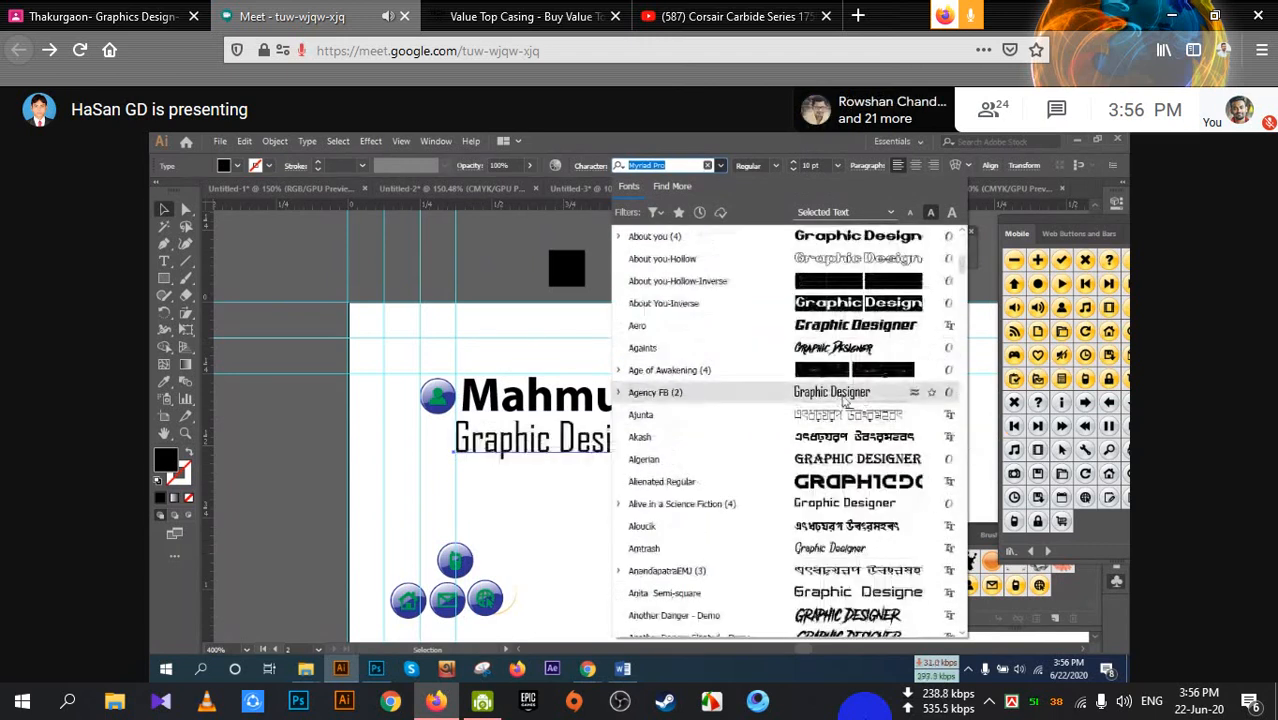
scroll(860, 530, "down", 1)
scroll(864, 530, "down", 2)
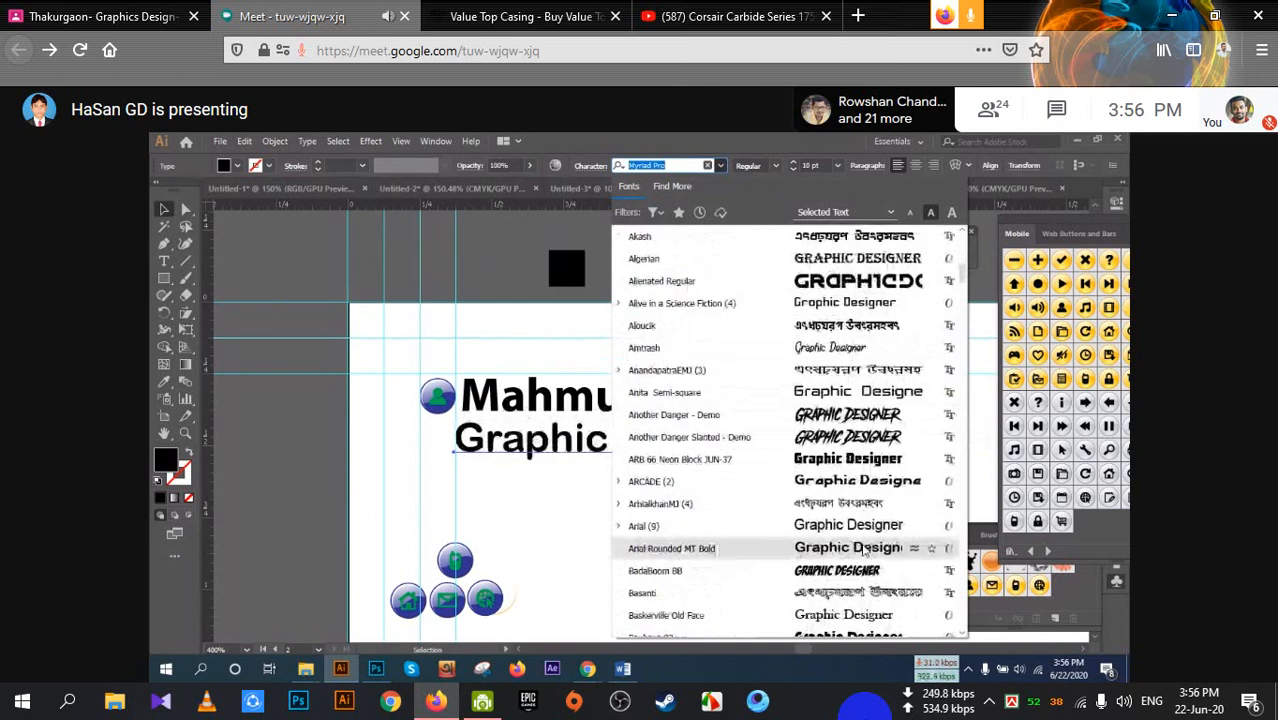
scroll(865, 550, "down", 6)
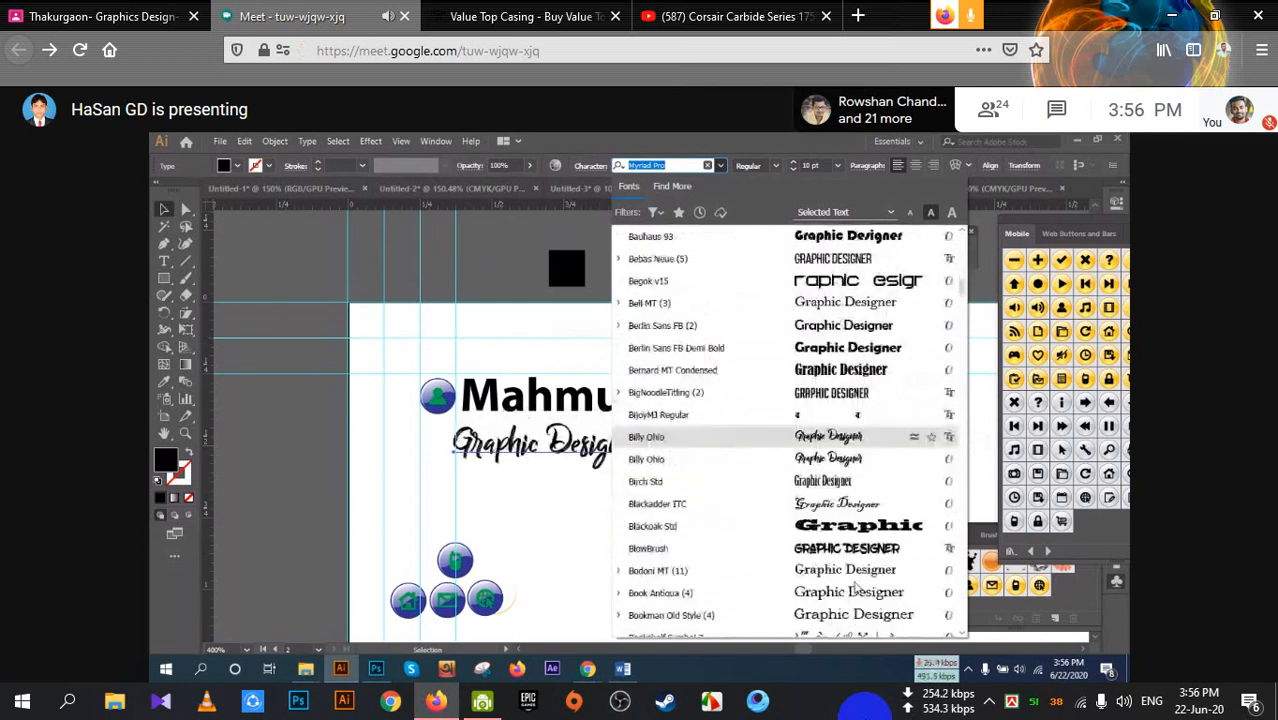
scroll(854, 587, "down", 5)
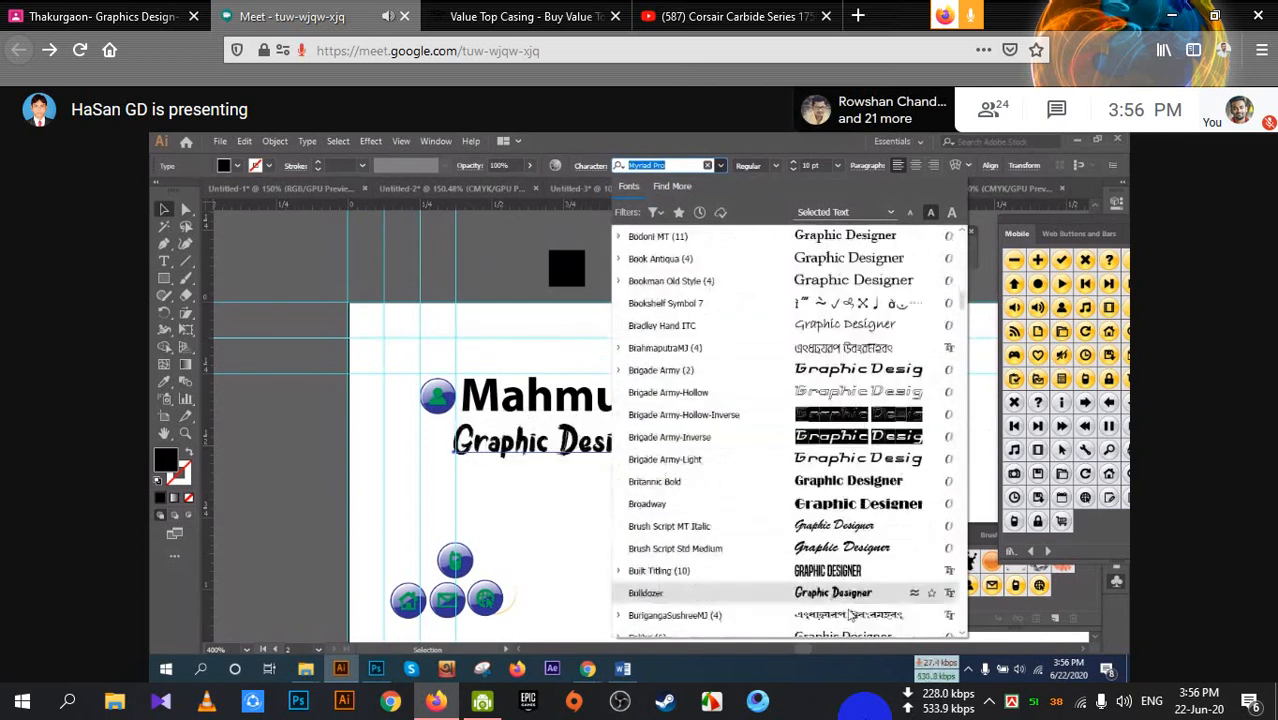
scroll(848, 616, "down", 1)
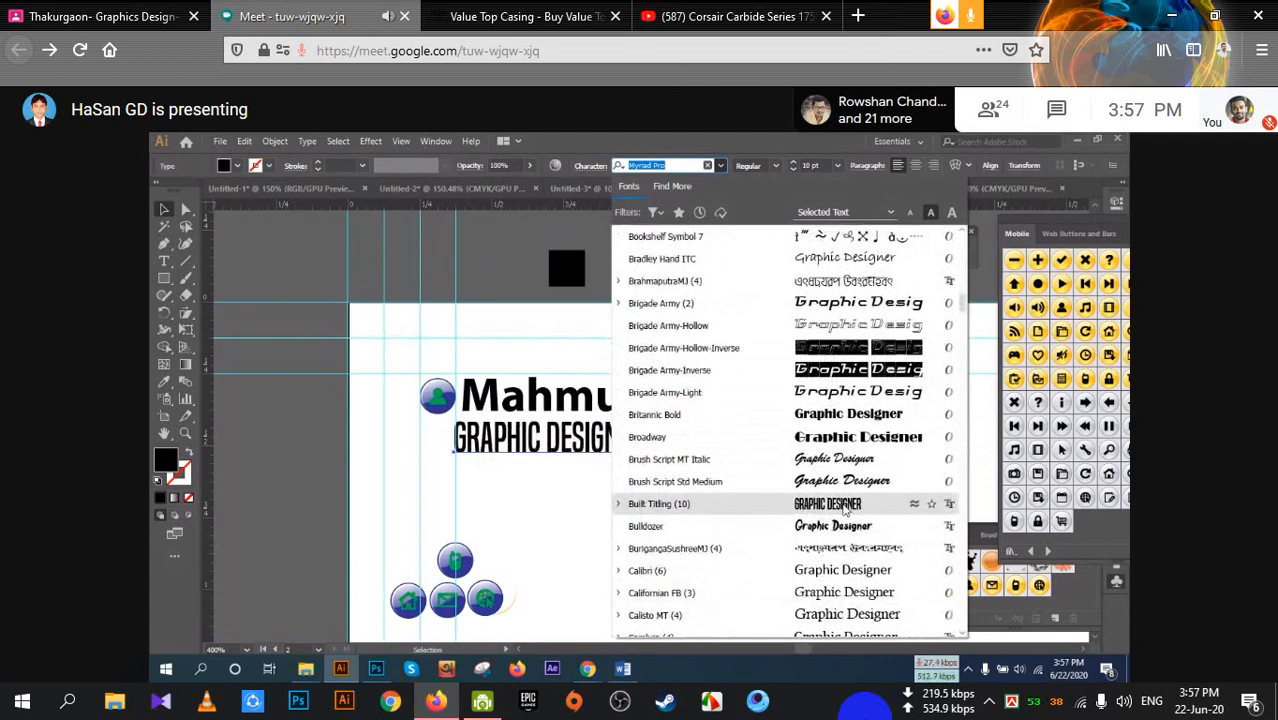
scroll(845, 520, "down", 2)
scroll(845, 553, "down", 3)
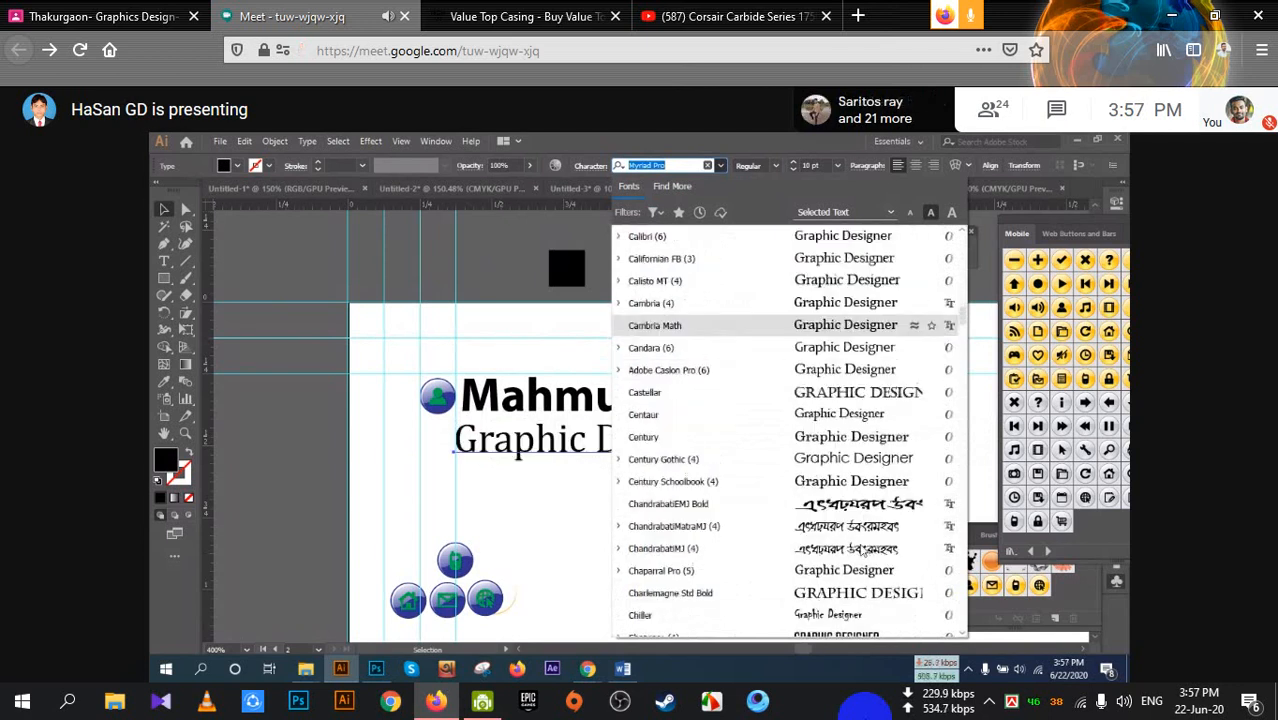
scroll(870, 480, "down", 6)
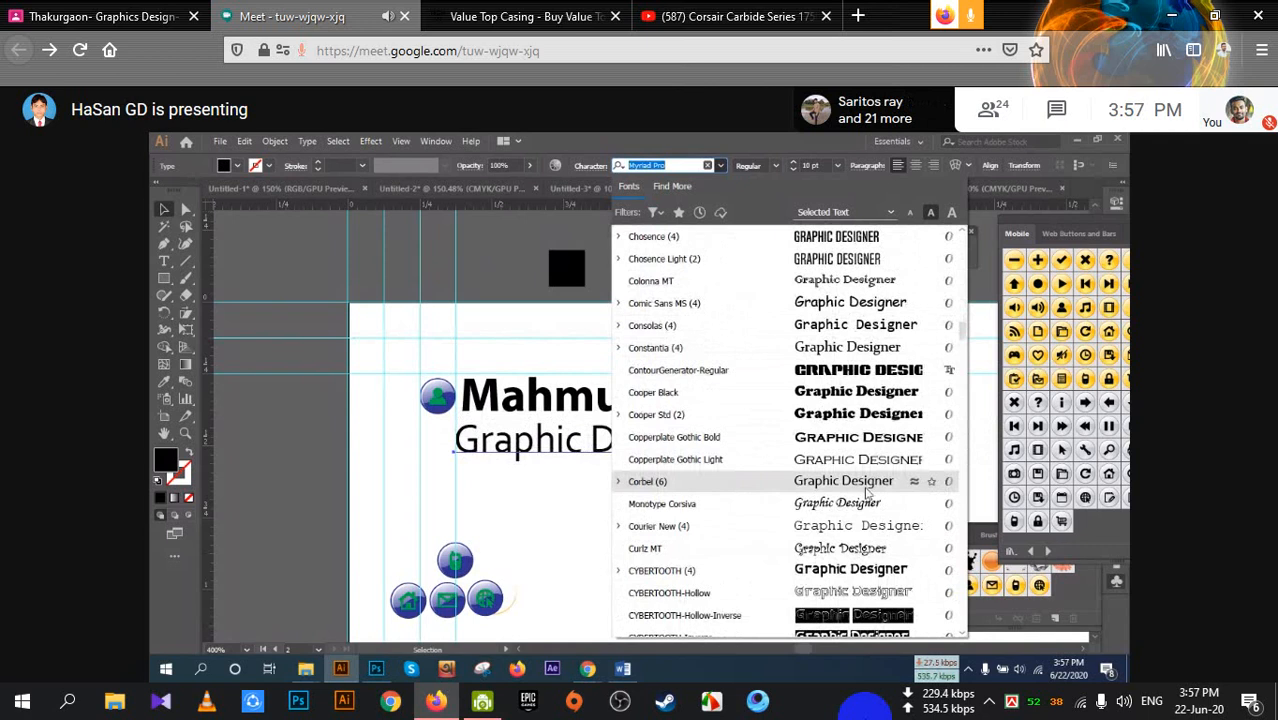
scroll(866, 490, "down", 2)
scroll(866, 518, "down", 1)
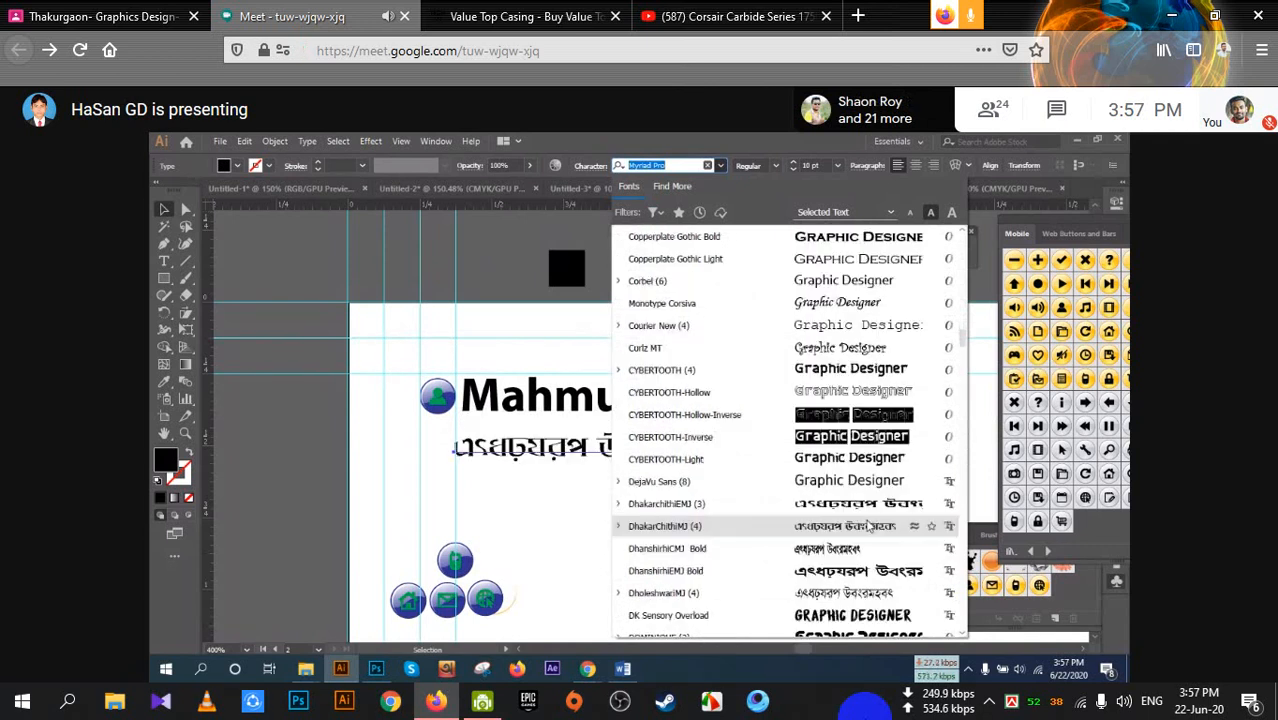
scroll(868, 526, "down", 3)
scroll(868, 563, "down", 3)
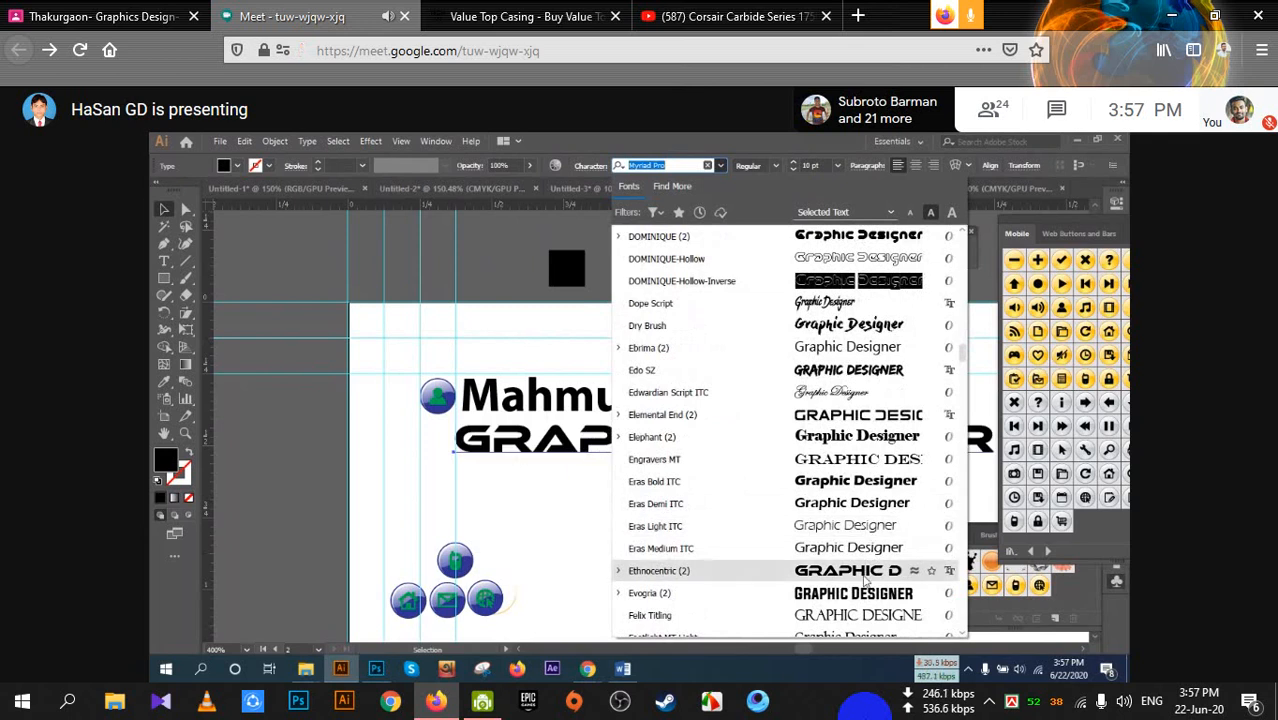
scroll(860, 580, "down", 2)
scroll(860, 585, "down", 1)
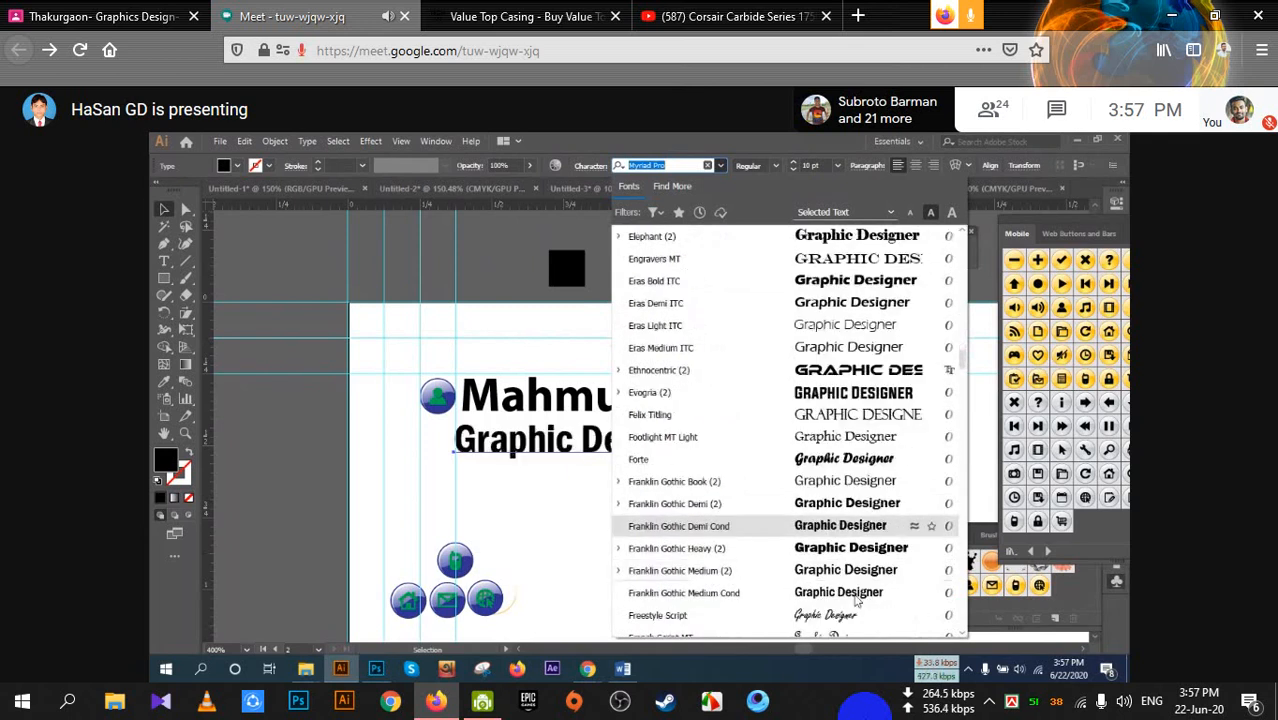
scroll(858, 570, "down", 5)
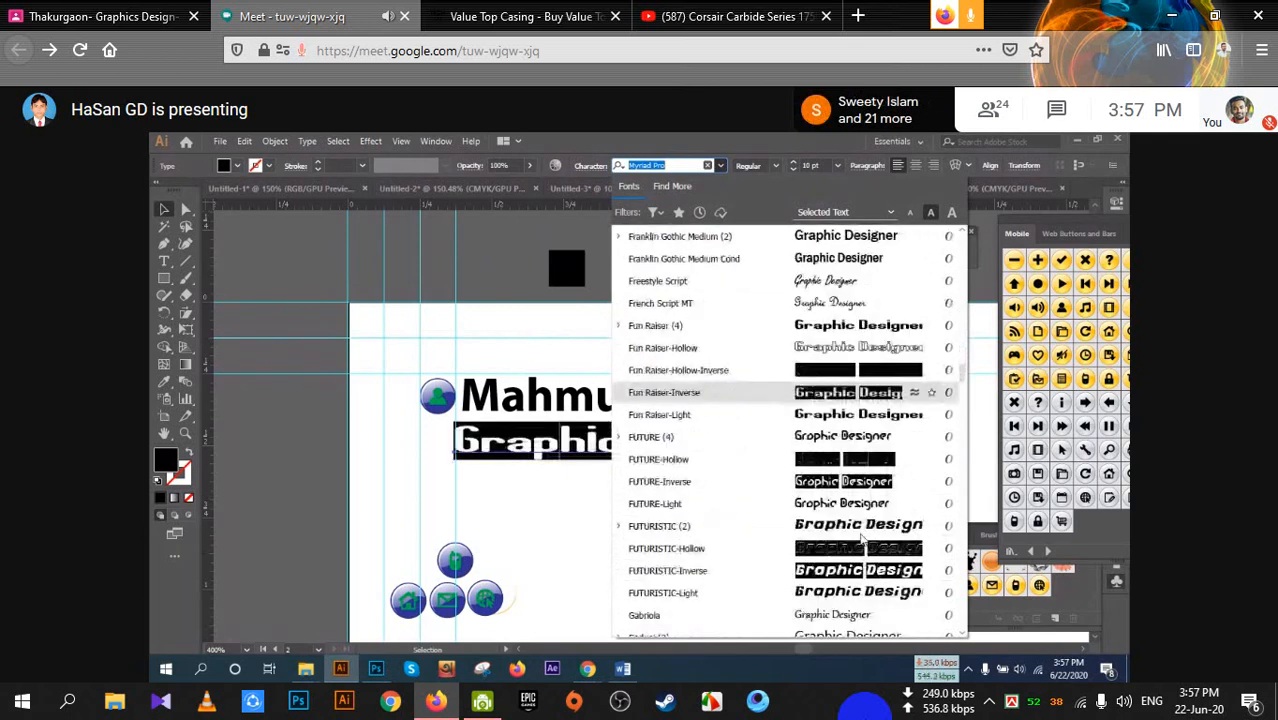
scroll(862, 545, "down", 2)
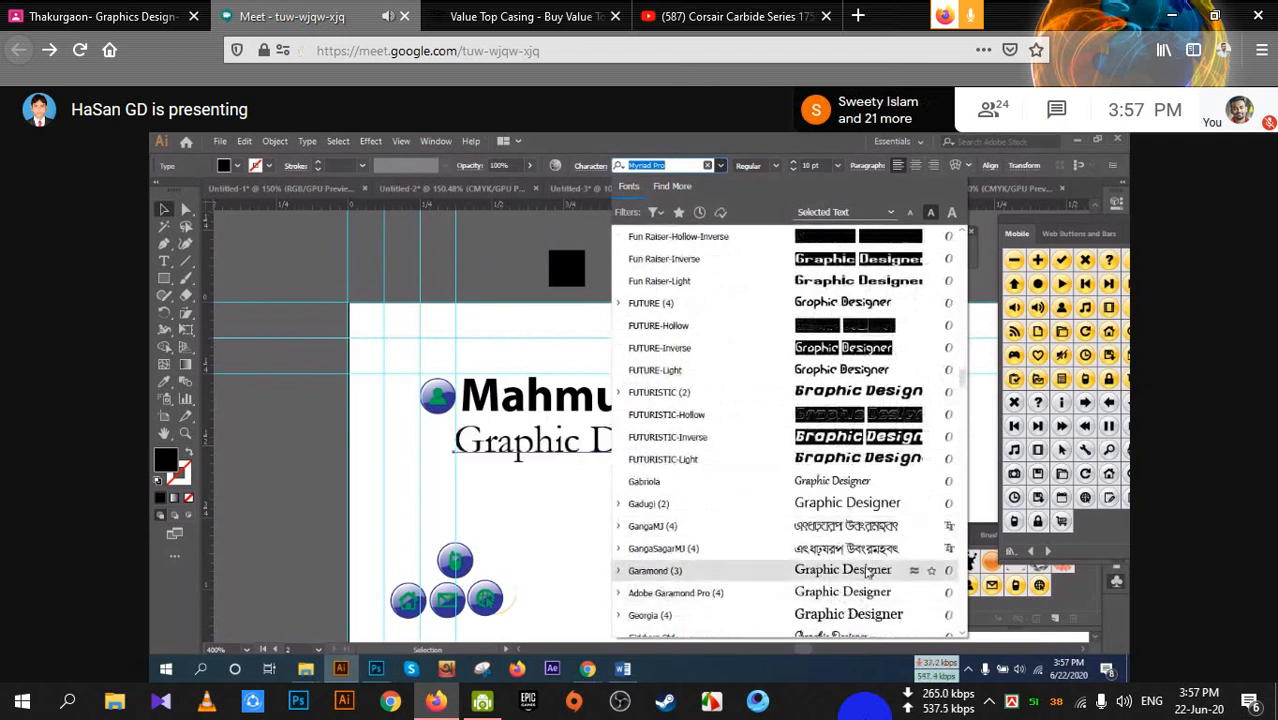
scroll(868, 572, "down", 1)
scroll(866, 572, "down", 3)
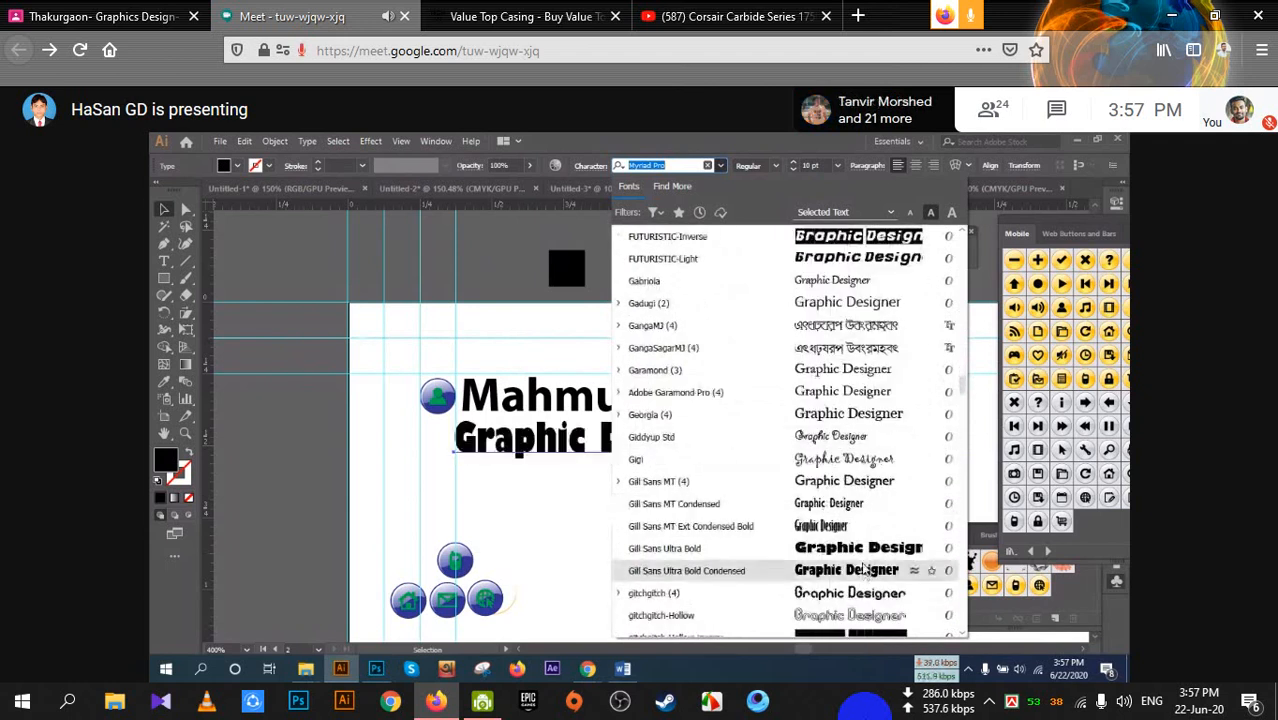
scroll(866, 574, "down", 1)
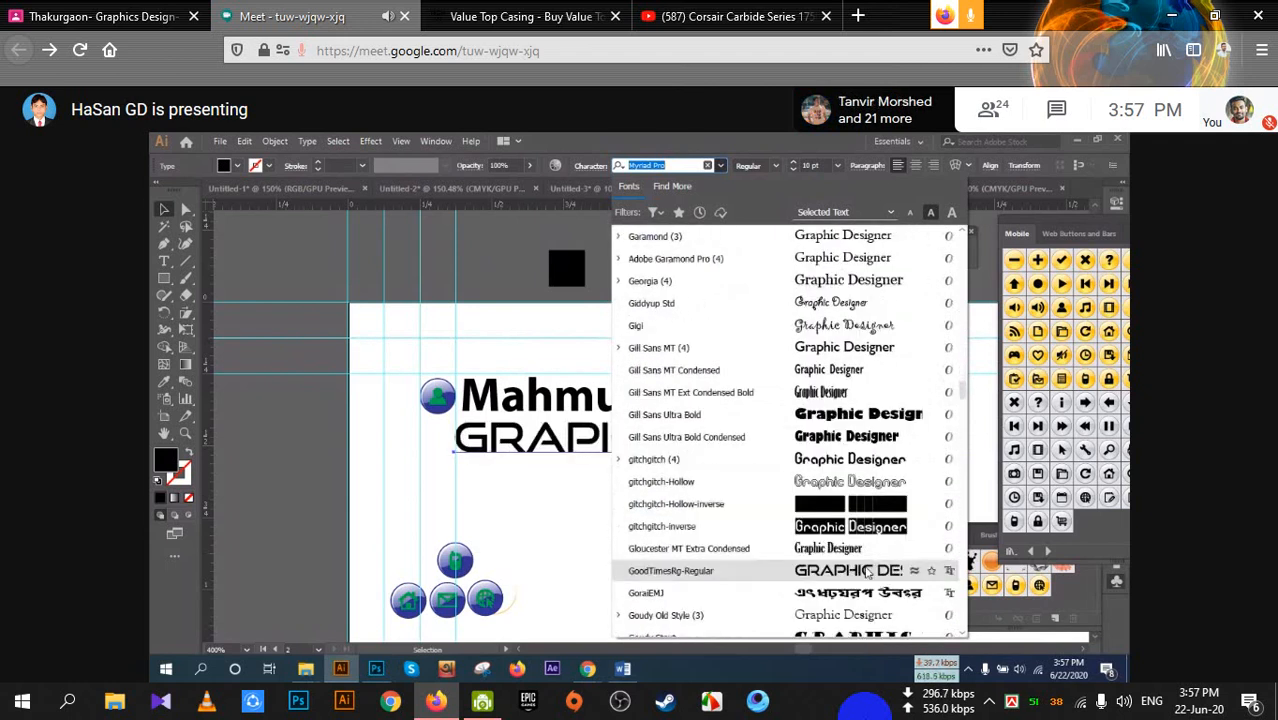
scroll(868, 572, "down", 3)
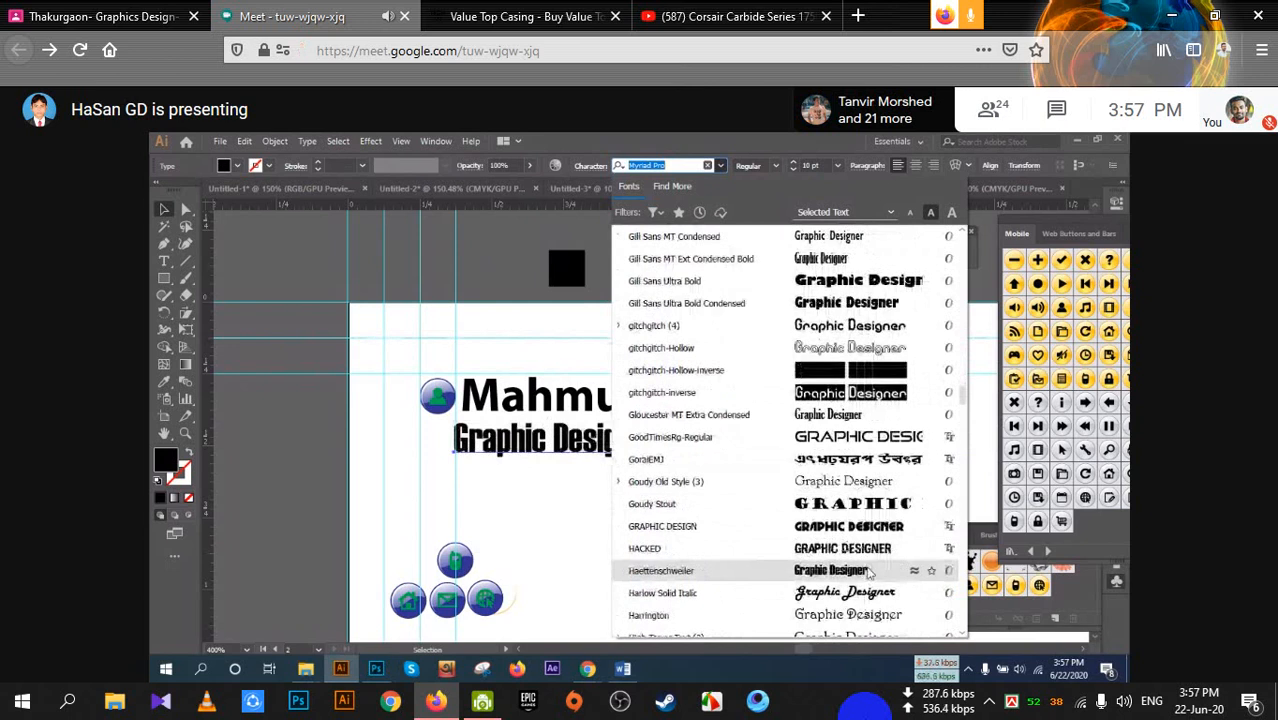
scroll(871, 580, "up", 9)
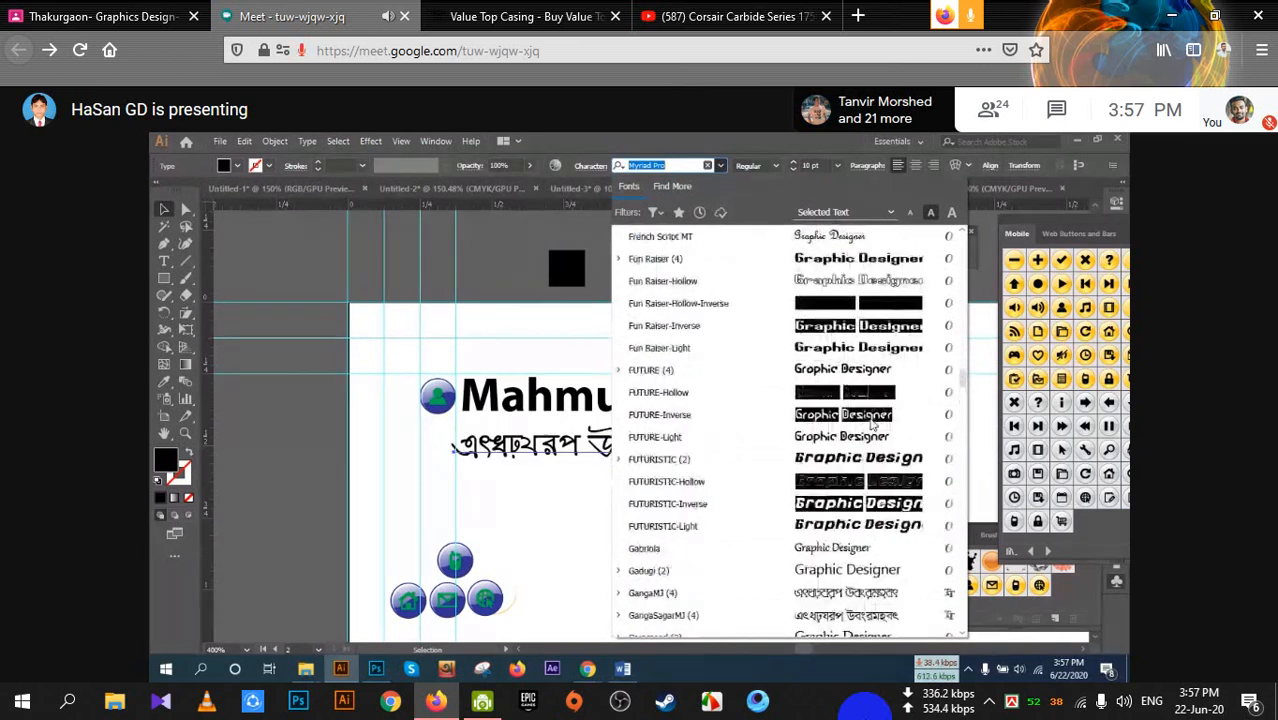
key("Escape")
scroll(744, 331, "up", 3)
scroll(841, 528, "down", 2)
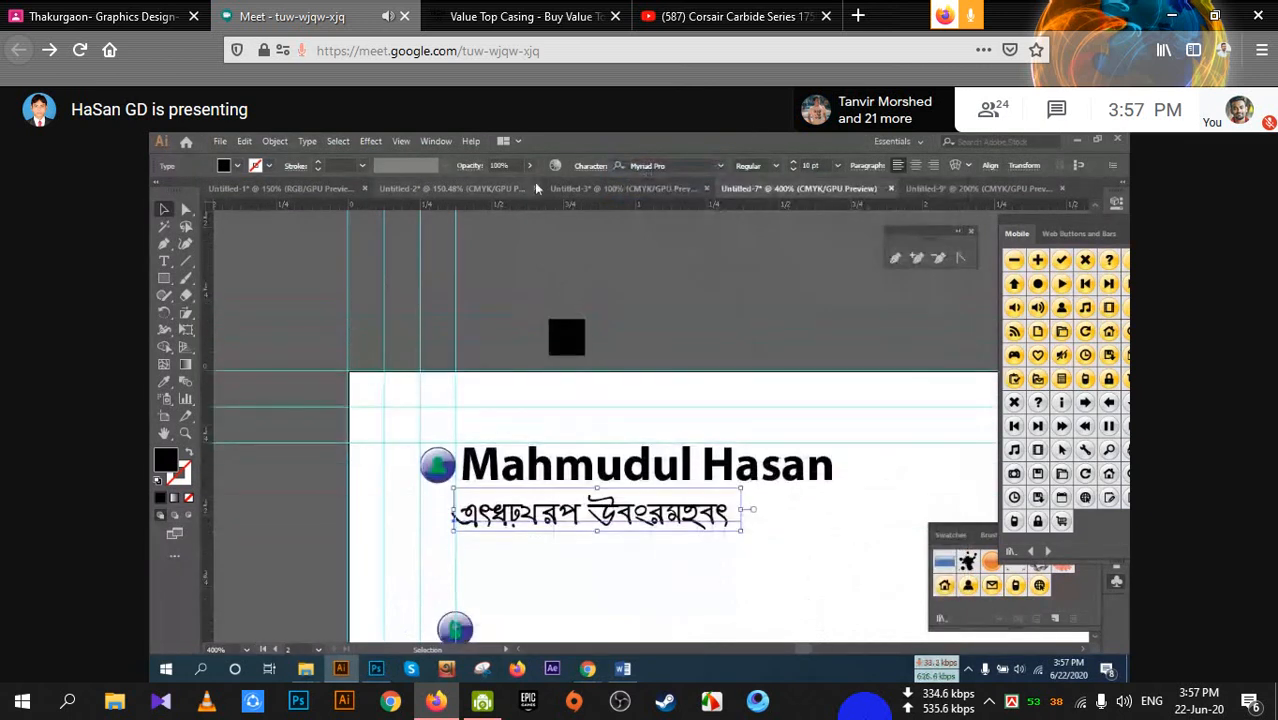
scroll(651, 278, "down", 1)
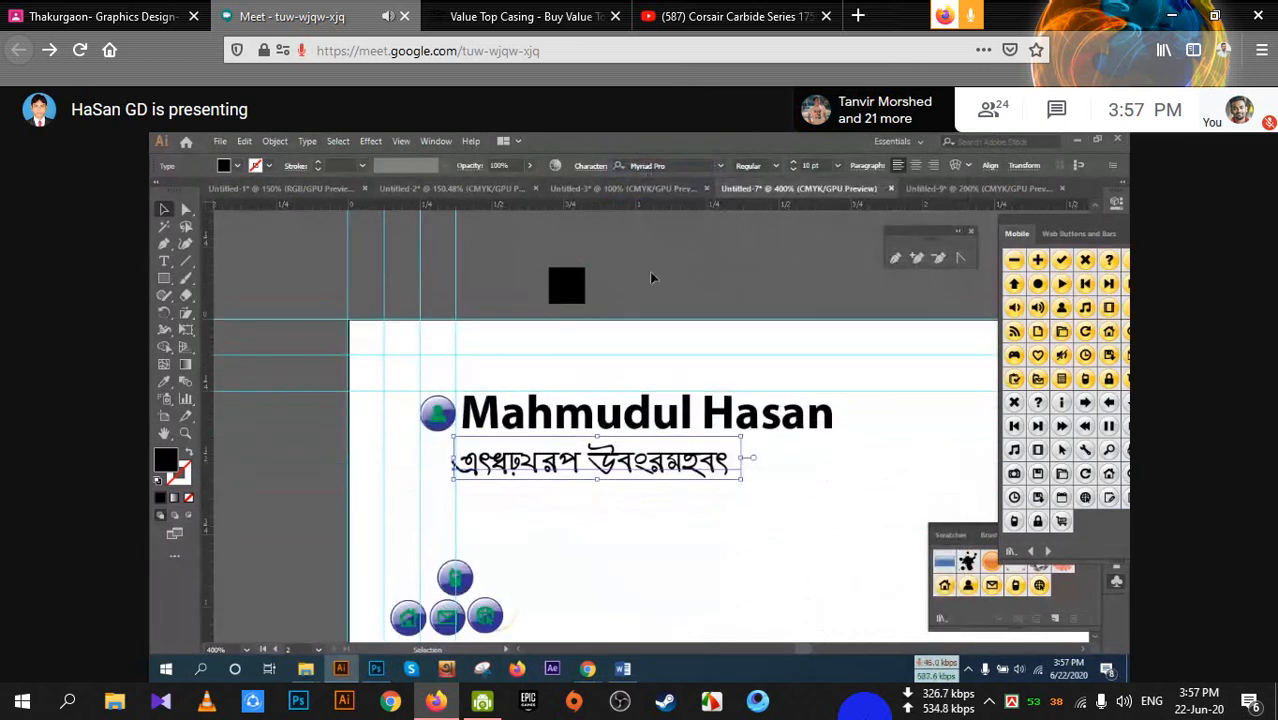
Set the font of the Graphic Designer text to Arial and deselect it
left_click(720, 165)
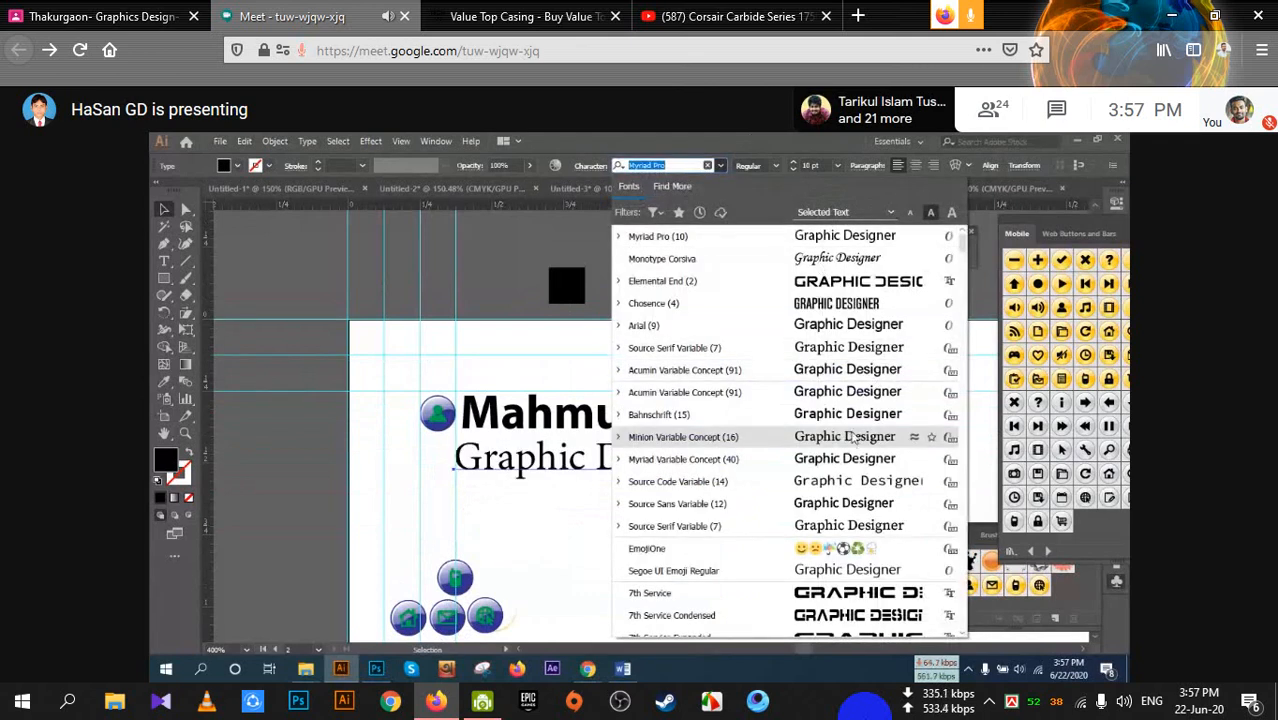
left_click(780, 325)
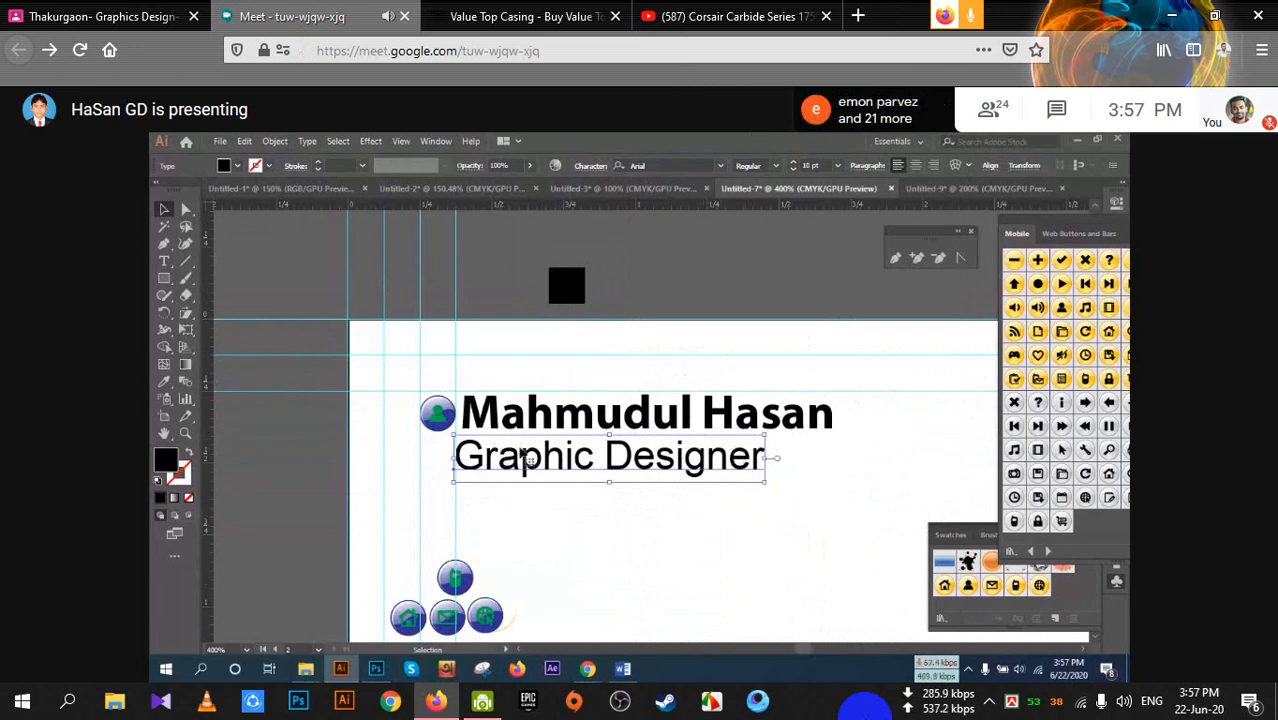
left_click(606, 510)
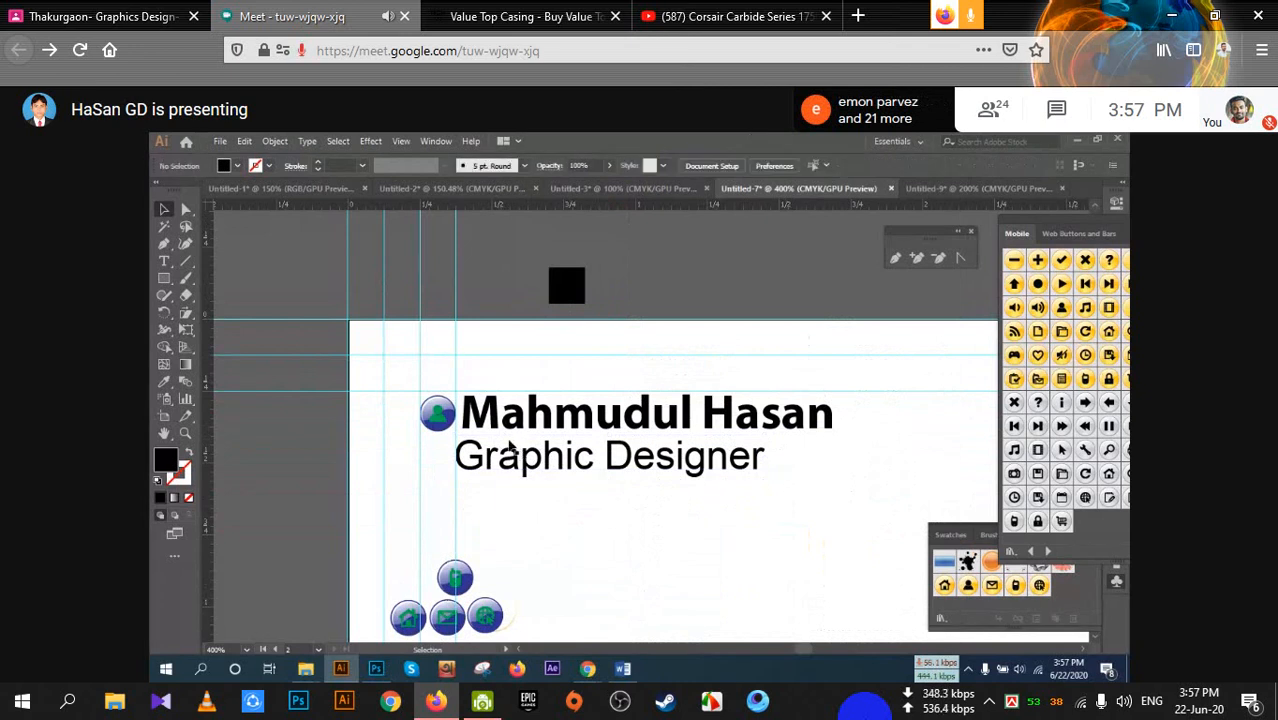
Add a vertical guide slightly right of the user icon to mark the starting edge of the contact text
scroll(327, 443, "up", 1)
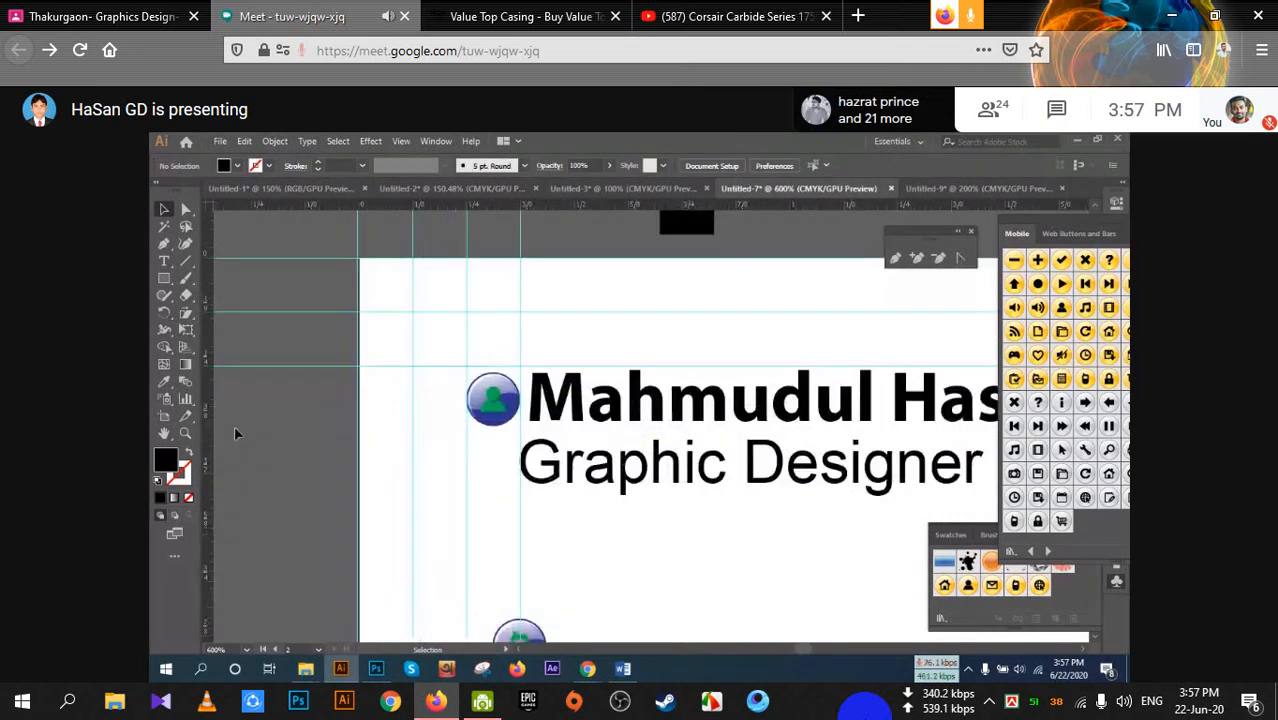
scroll(565, 491, "up", 2)
left_click_drag(553, 409, 531, 443)
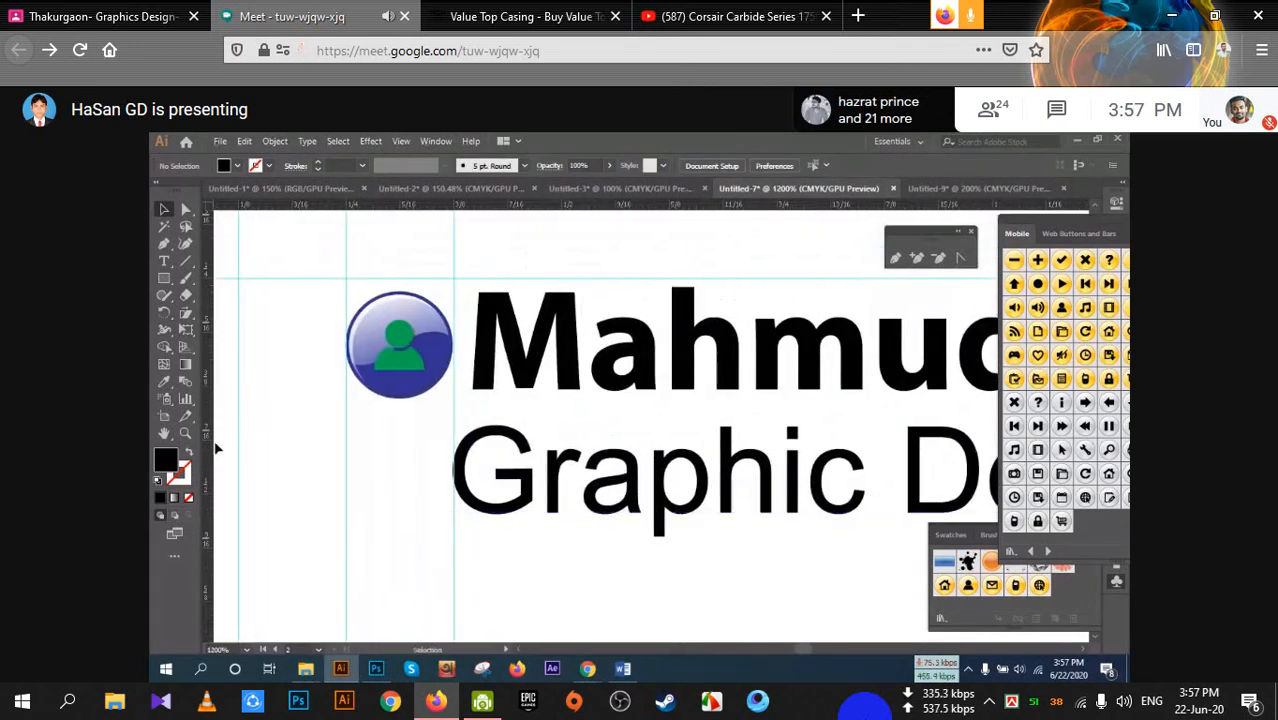
left_click_drag(210, 449, 507, 432)
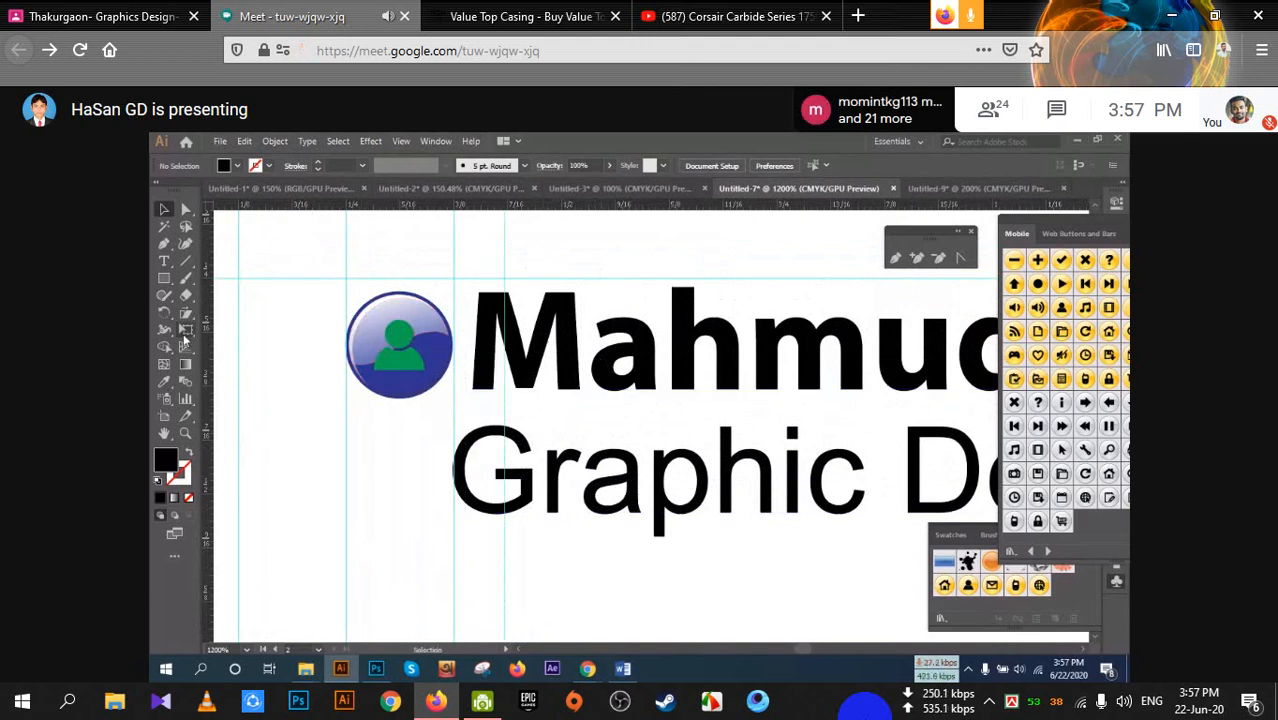
Move the full-name and Graphic Designer texts right so both start at the new vertical guide
left_click_drag(538, 365, 565, 349)
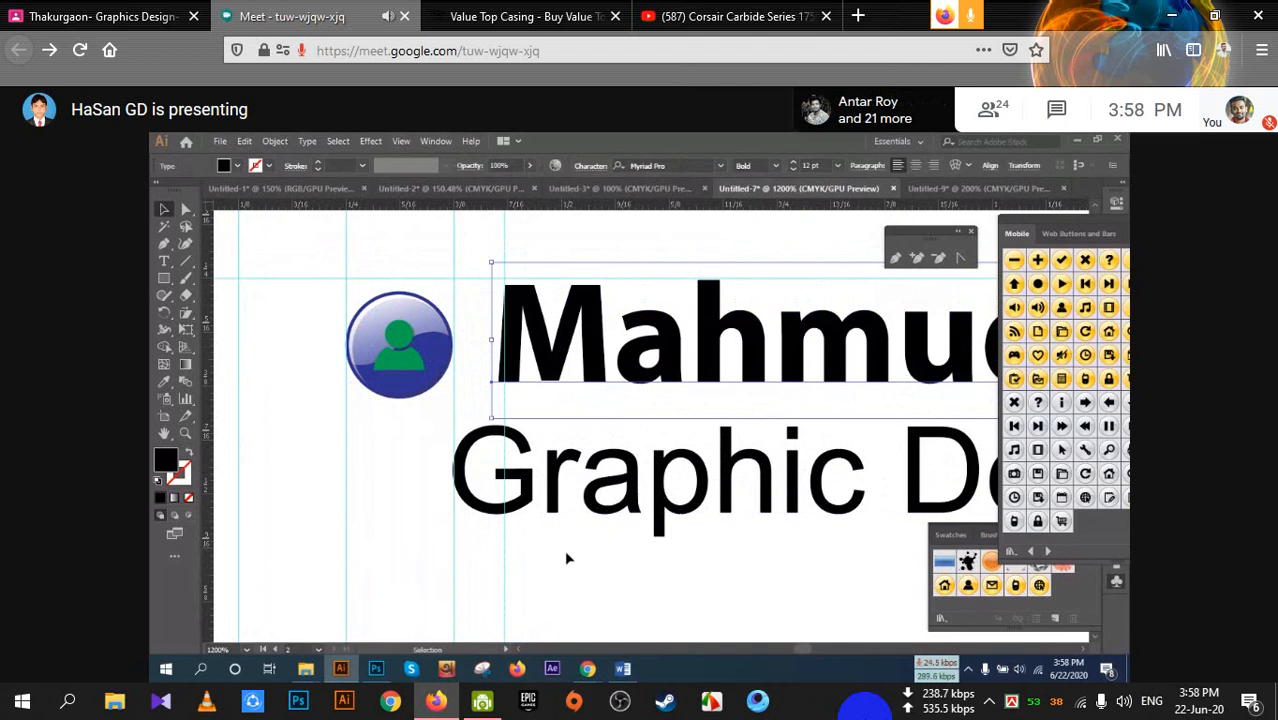
left_click_drag(570, 494, 620, 487)
left_click_drag(546, 363, 550, 362)
Arrange the phone, mail, web and home icons in a loose vertical column below the user icon
scroll(558, 369, "down", 2)
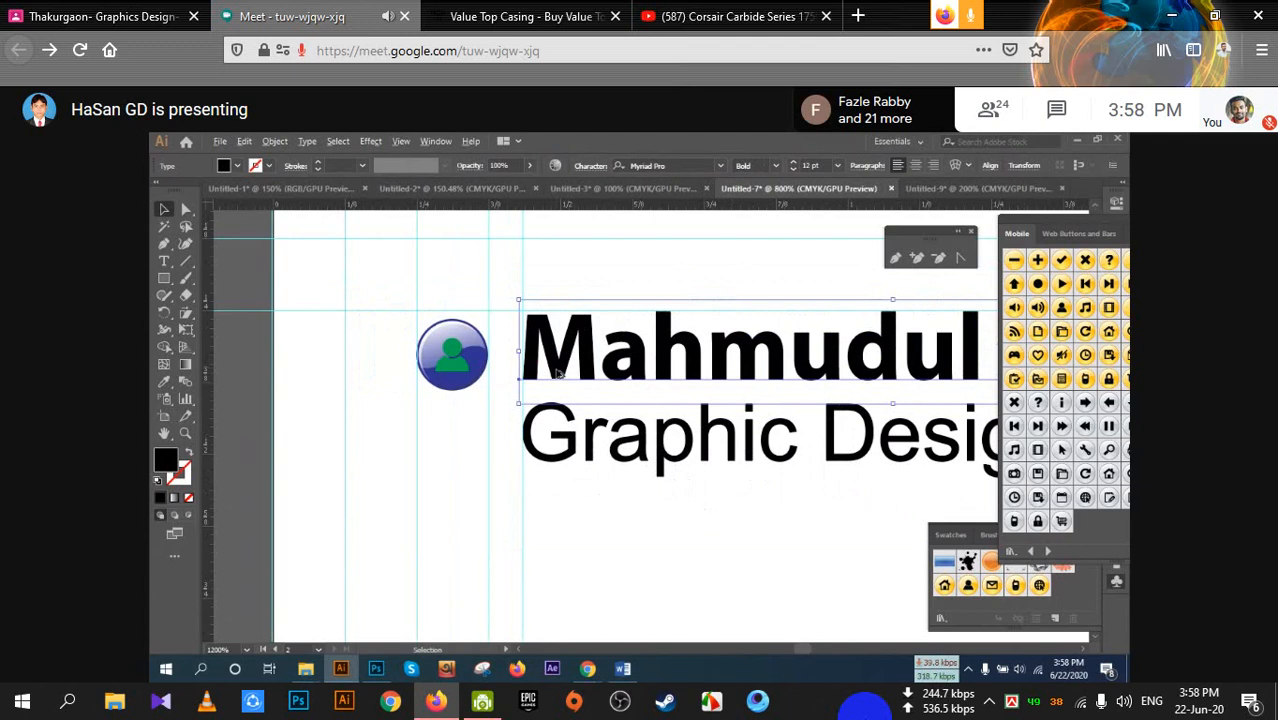
scroll(558, 376, "down", 4)
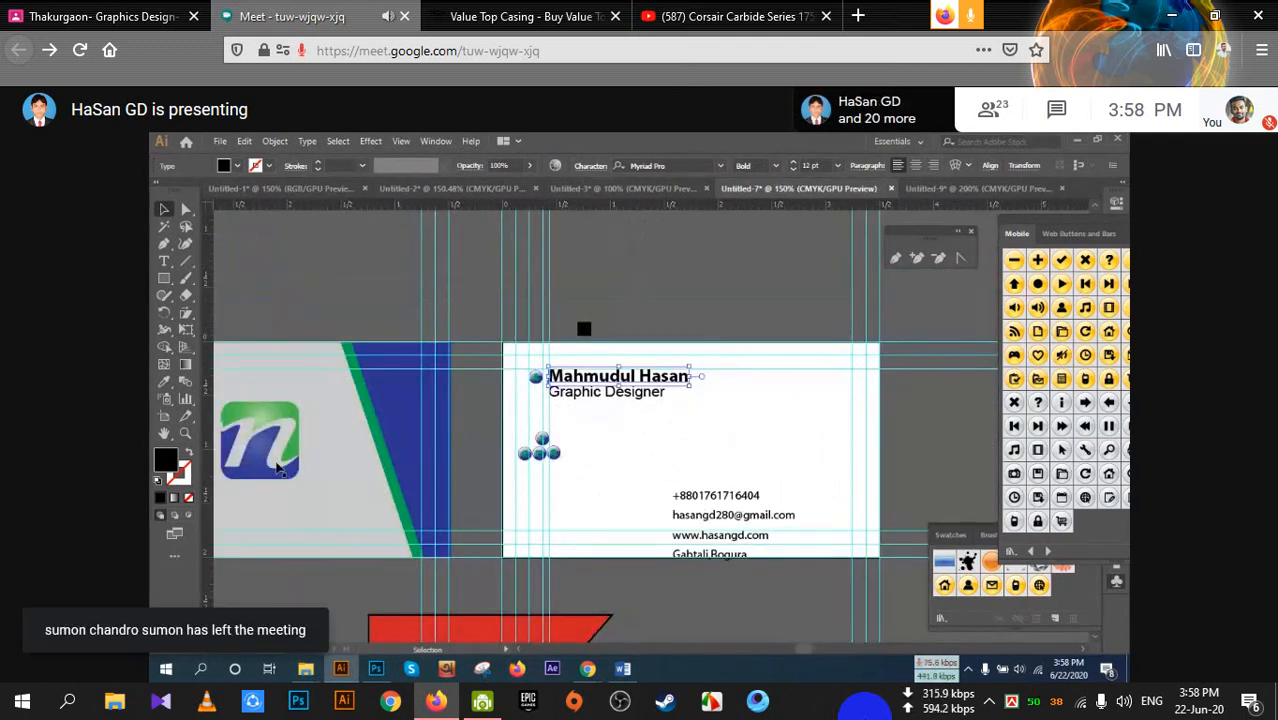
left_click_drag(281, 468, 438, 463)
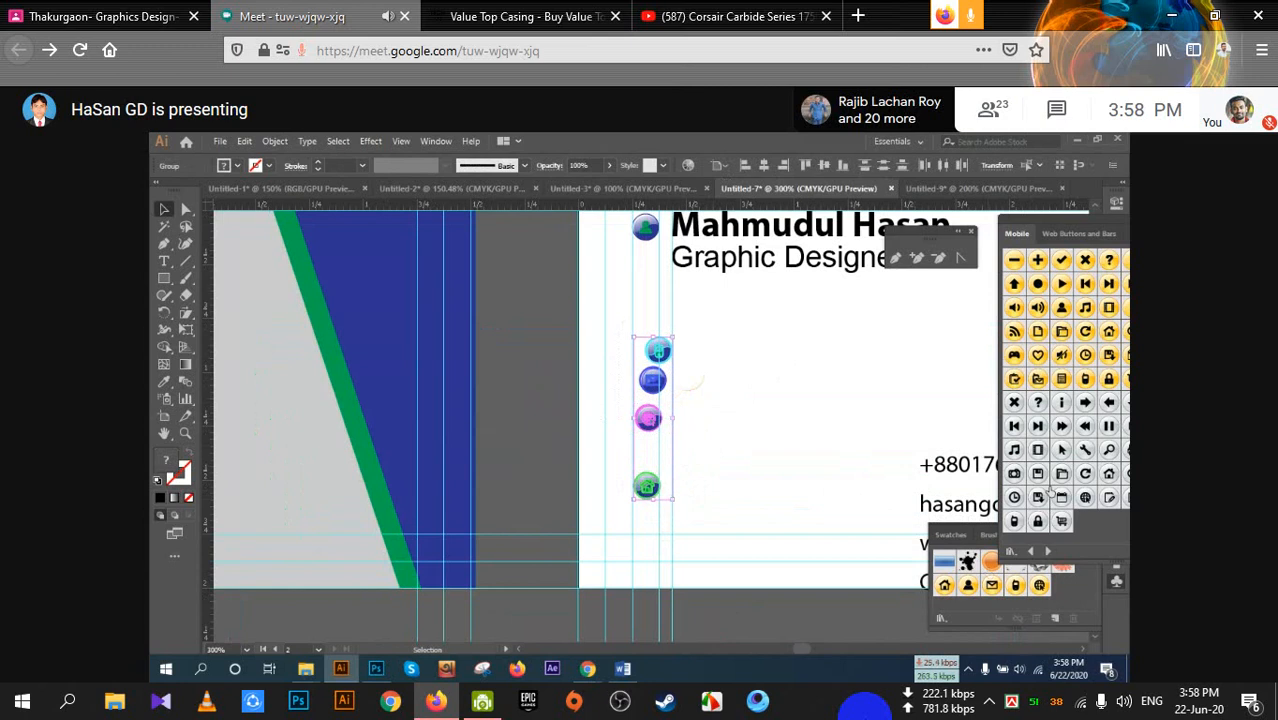
Align the four stacked icons on their horizontal centers and move them up between the vertical guides below the user icon
left_click_drag(1067, 219, 1040, 245)
left_click(1040, 245)
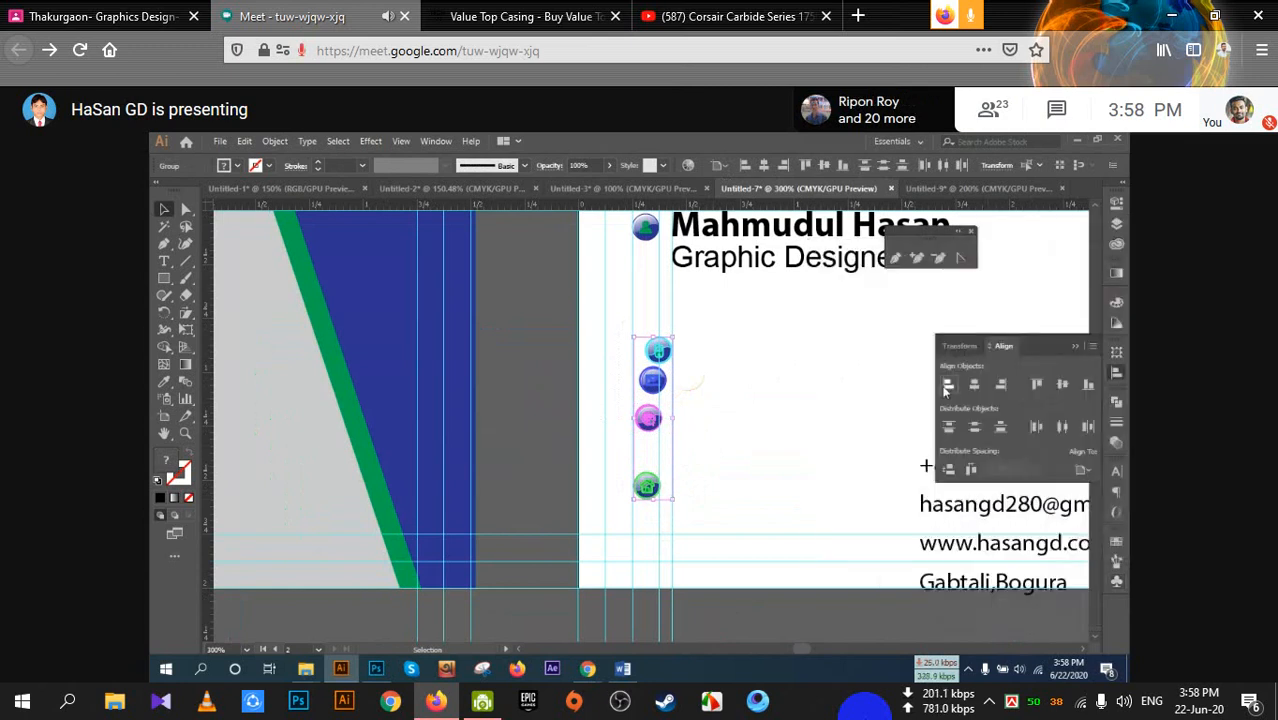
left_click(968, 387)
left_click_drag(600, 350, 659, 459)
left_click(698, 449)
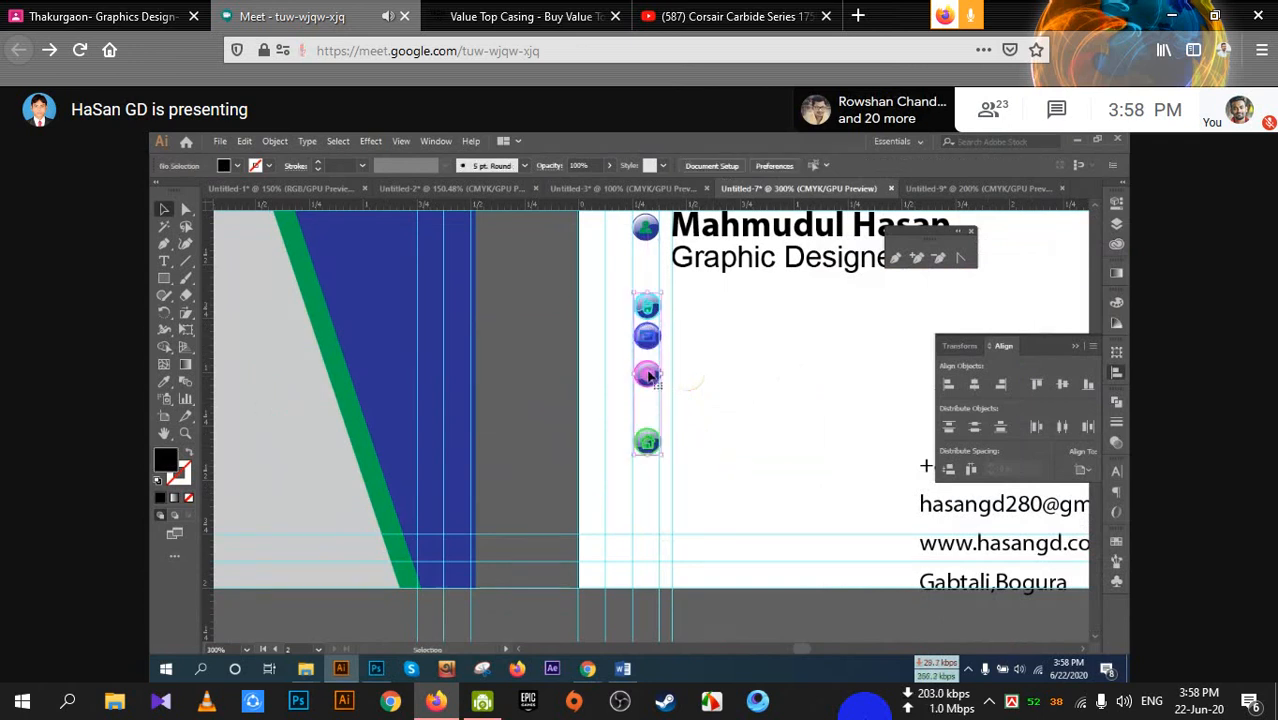
Move the four contact icons down, nudge them left between the guides, and lower the home icon further to extend the column
left_click_drag(650, 311, 648, 342)
key("Left")
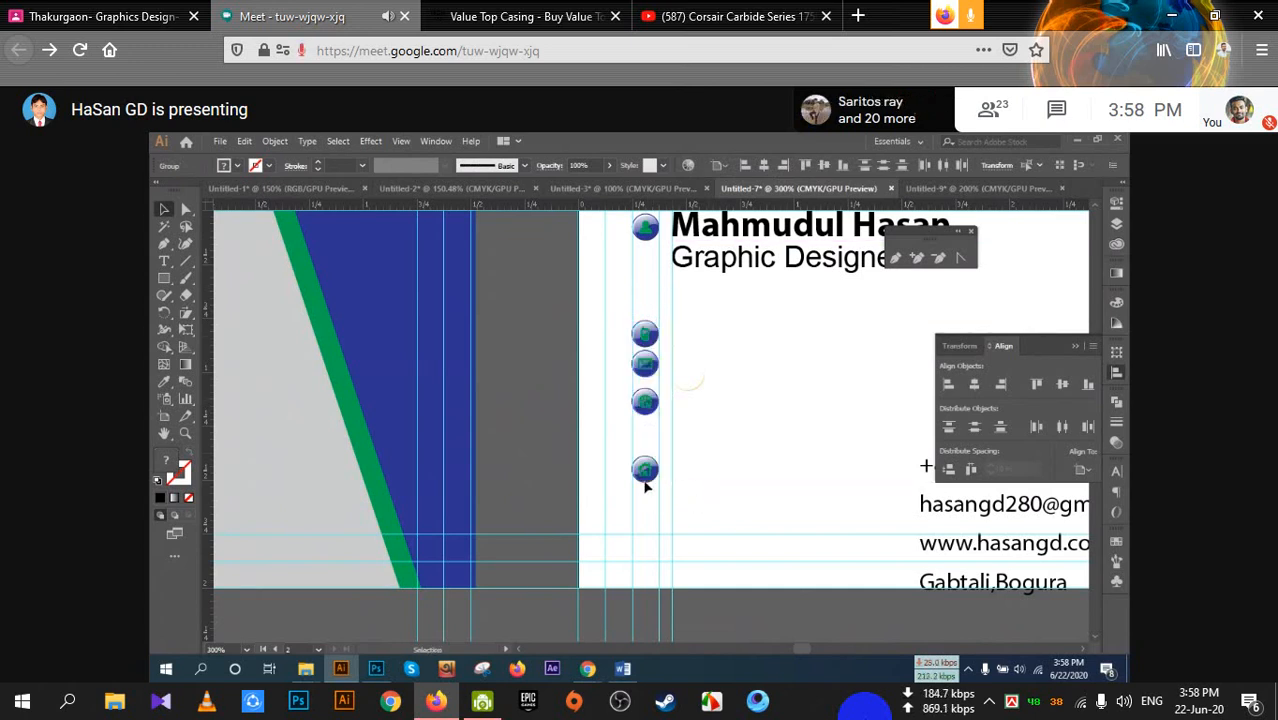
left_click_drag(646, 486, 646, 512)
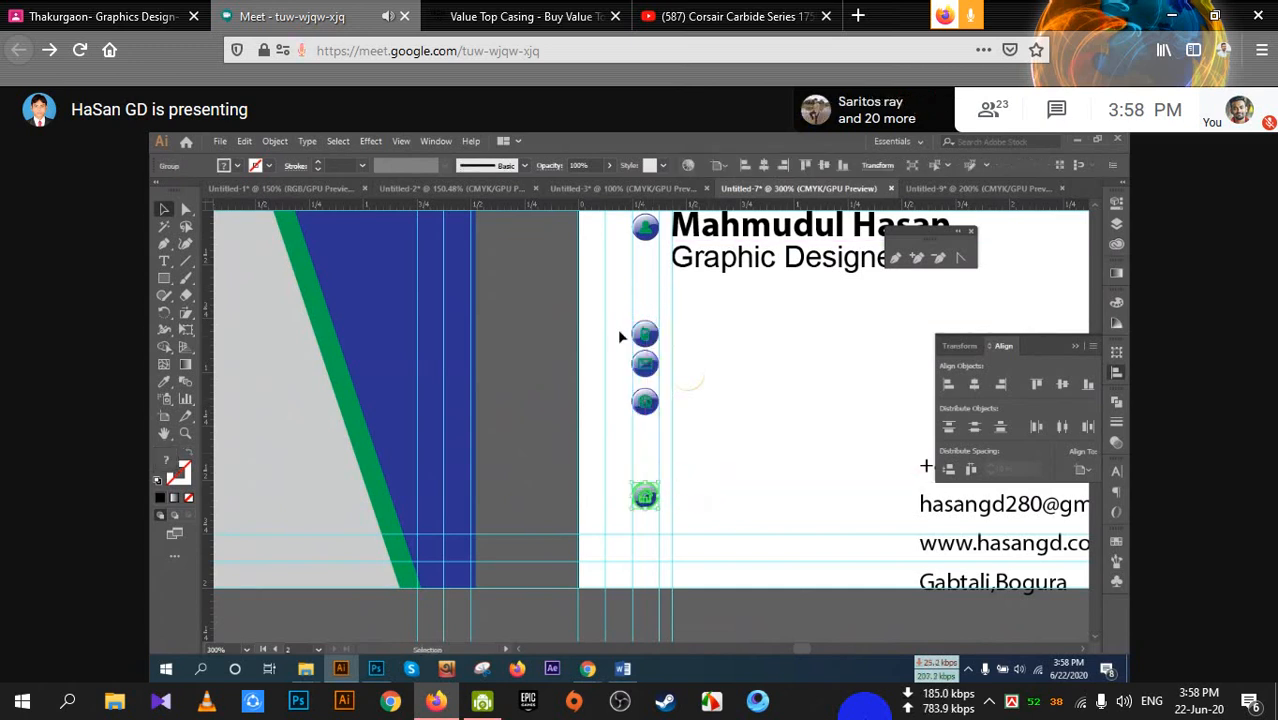
Distribute the vertical spacing of the phone, mail, web and home icons evenly, aligning to the selection instead of the artboard
left_click_drag(620, 337, 664, 514)
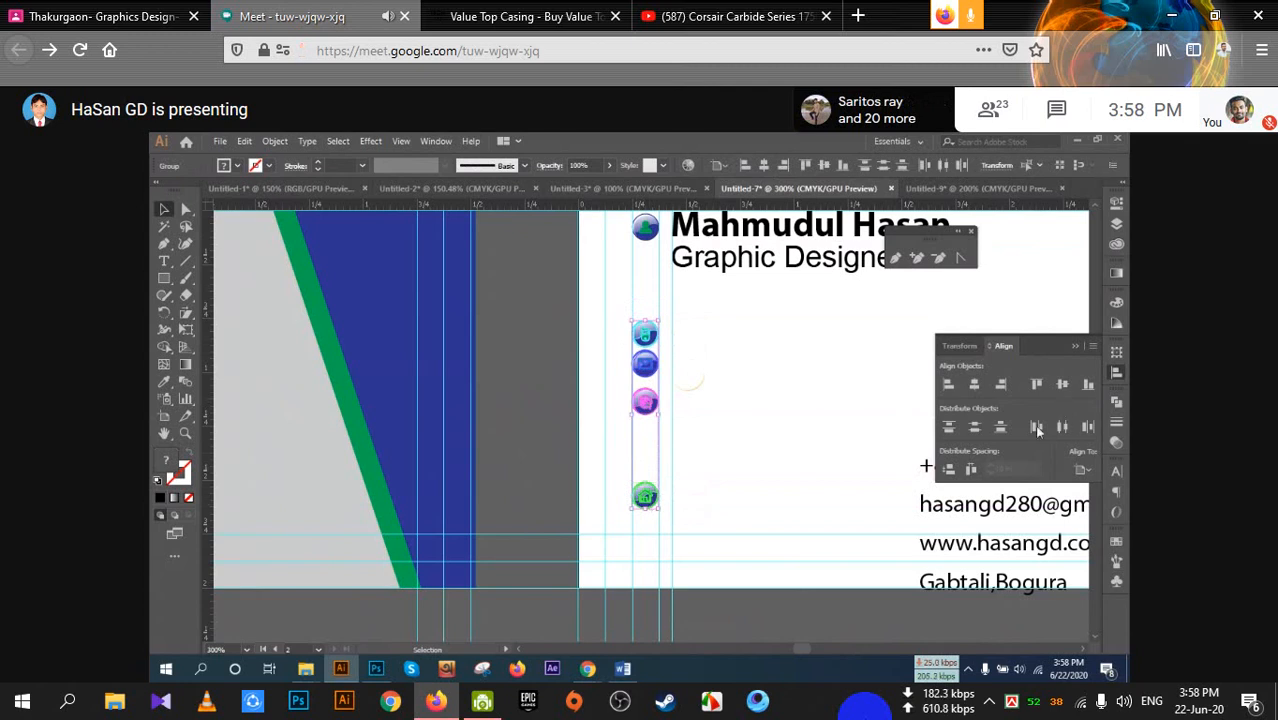
left_click(951, 470)
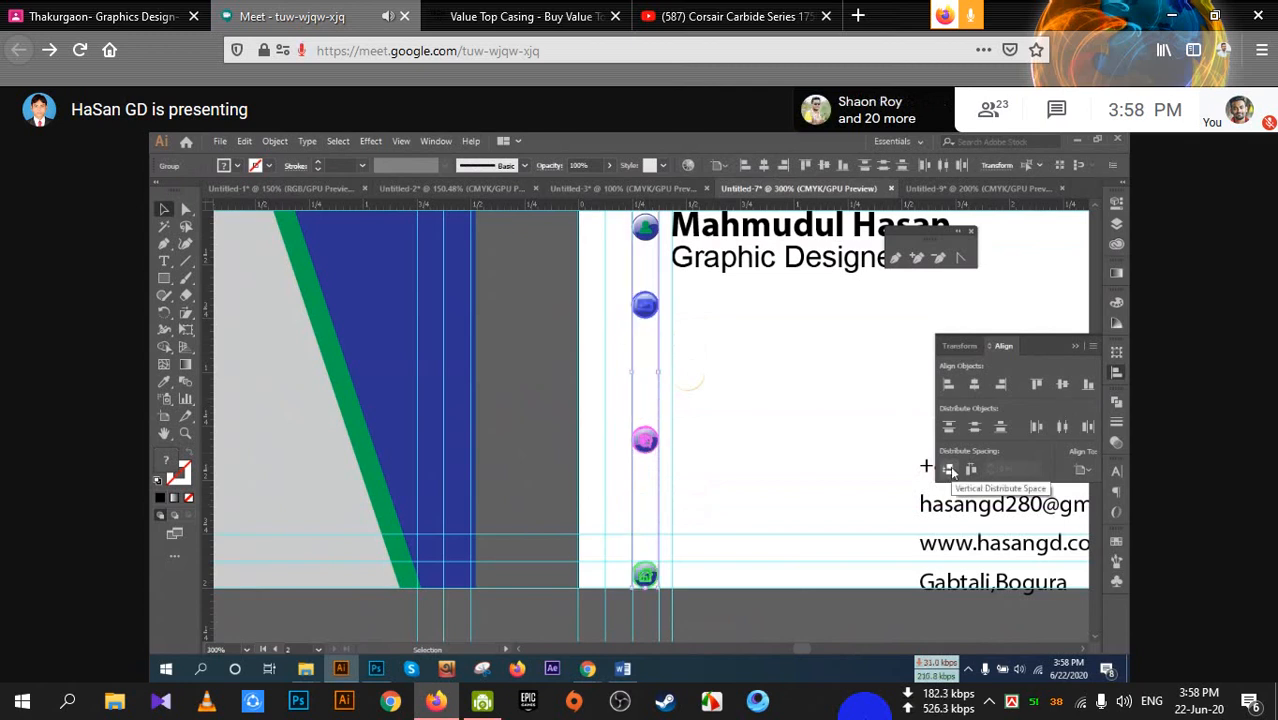
key("ctrl+z")
left_click(1070, 473)
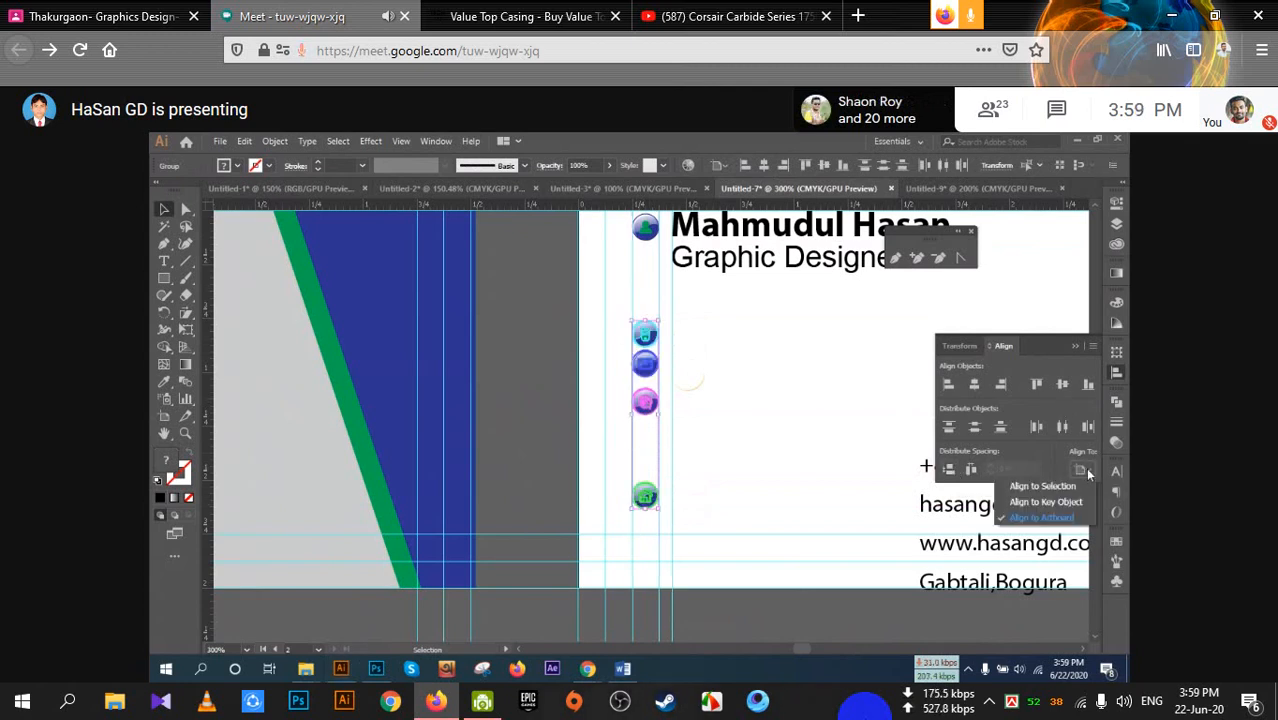
left_click(1030, 475)
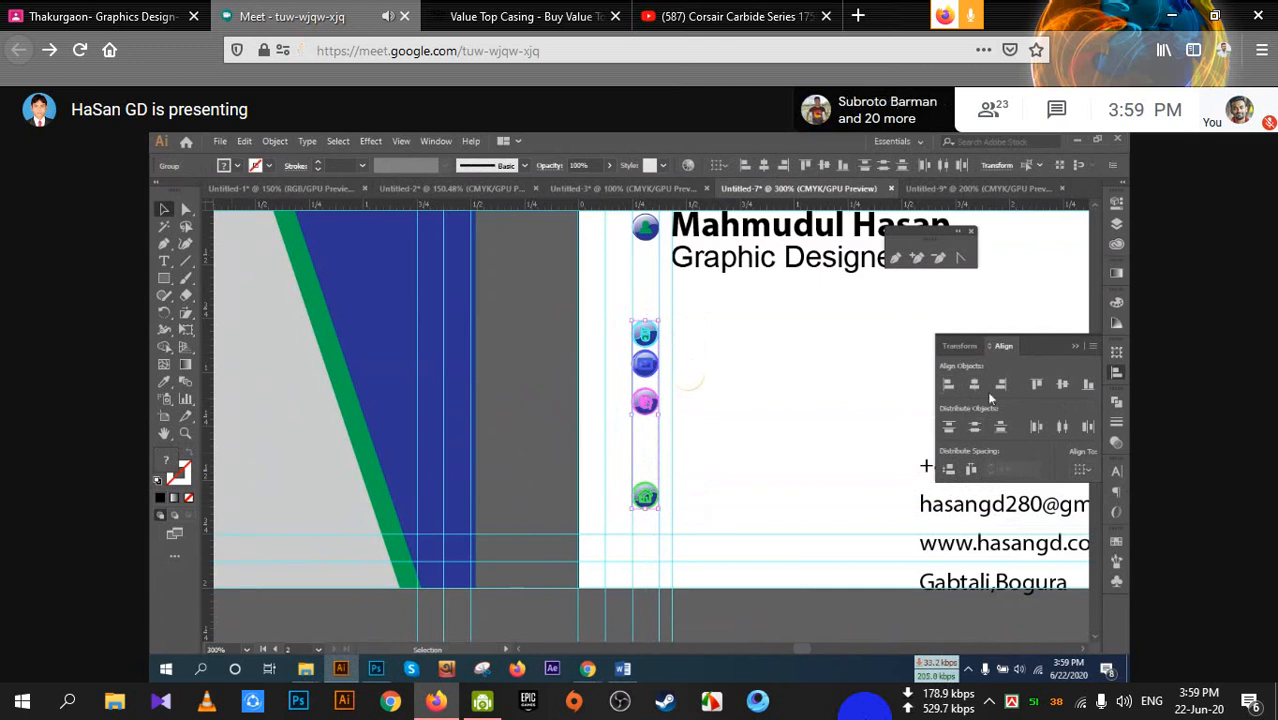
left_click(950, 470)
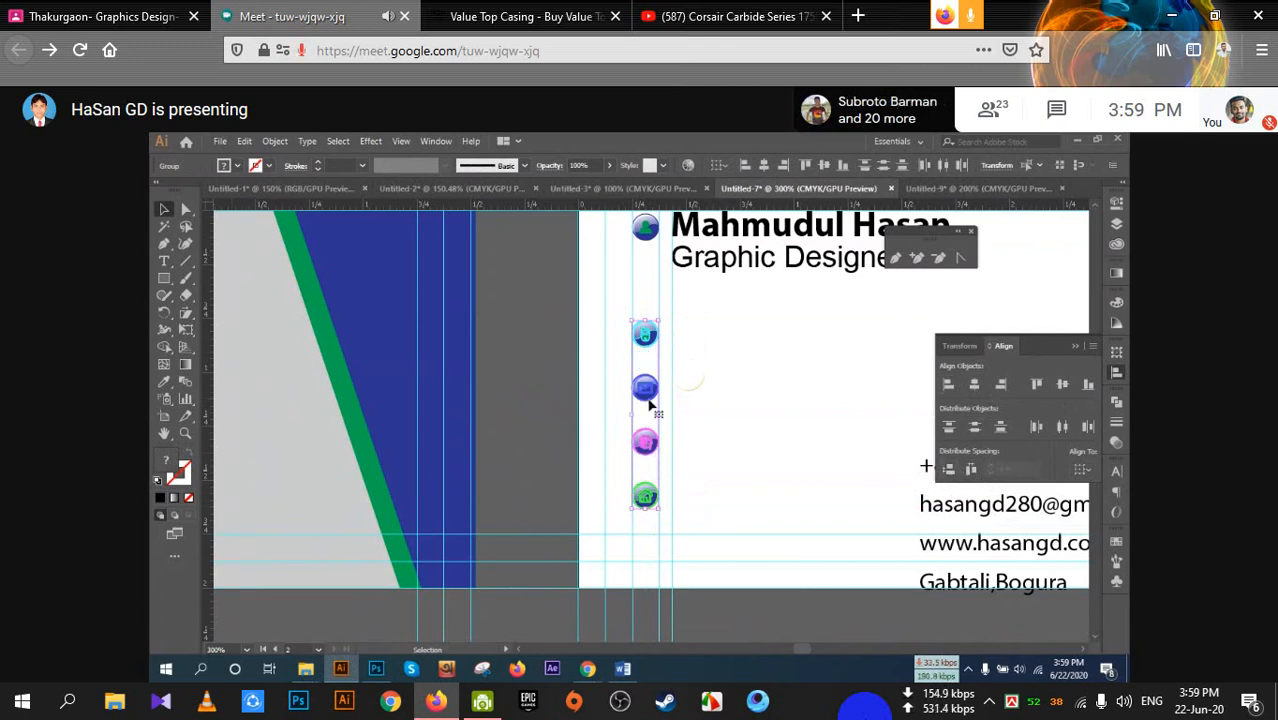
left_click(743, 397)
Move the phone number text beside the phone icon so it starts at the text guide
key("space")
left_click_drag(727, 428, 602, 455)
left_click_drag(828, 485, 590, 364)
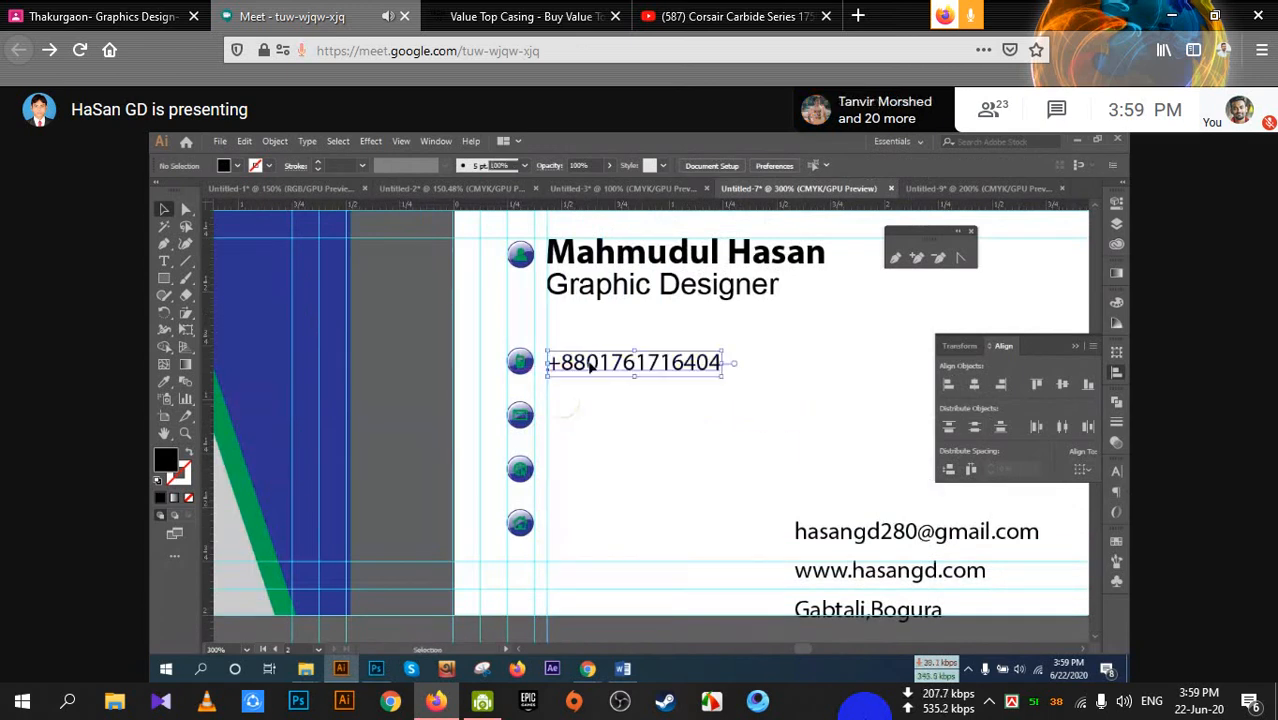
scroll(581, 362, "up", 3)
left_click_drag(420, 328, 762, 399)
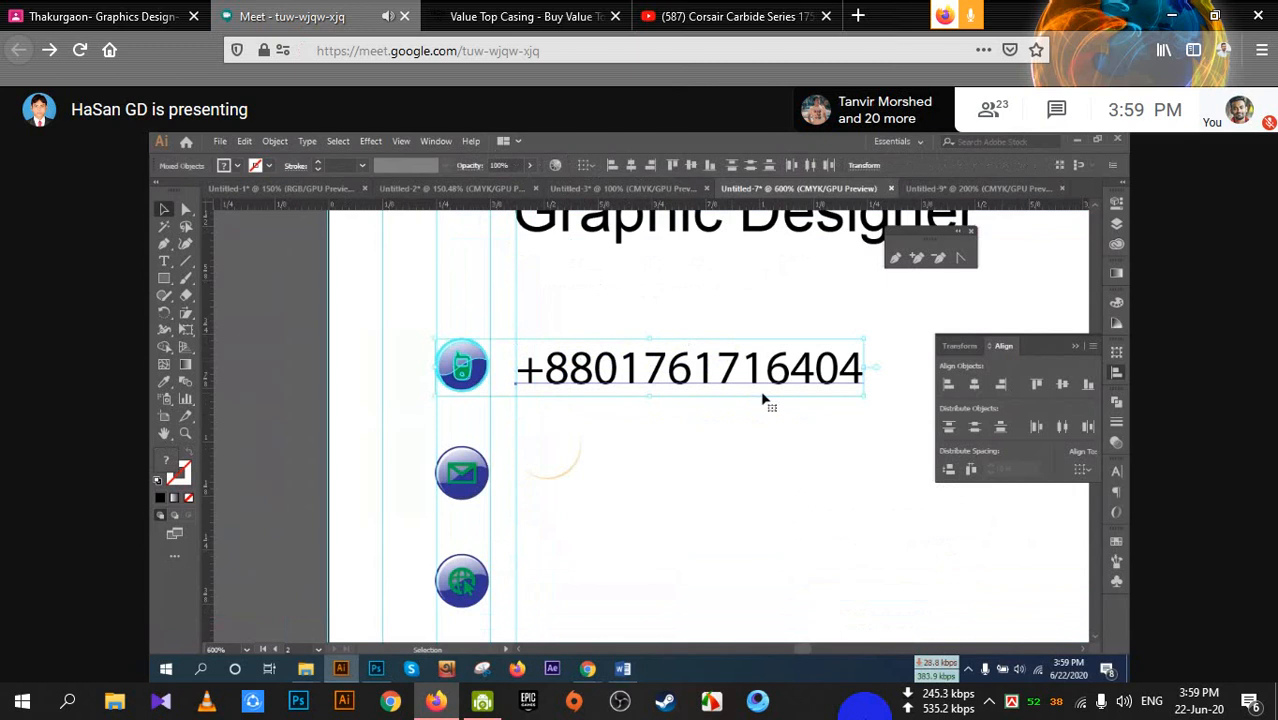
left_click(760, 441)
scroll(760, 441, "down", 1)
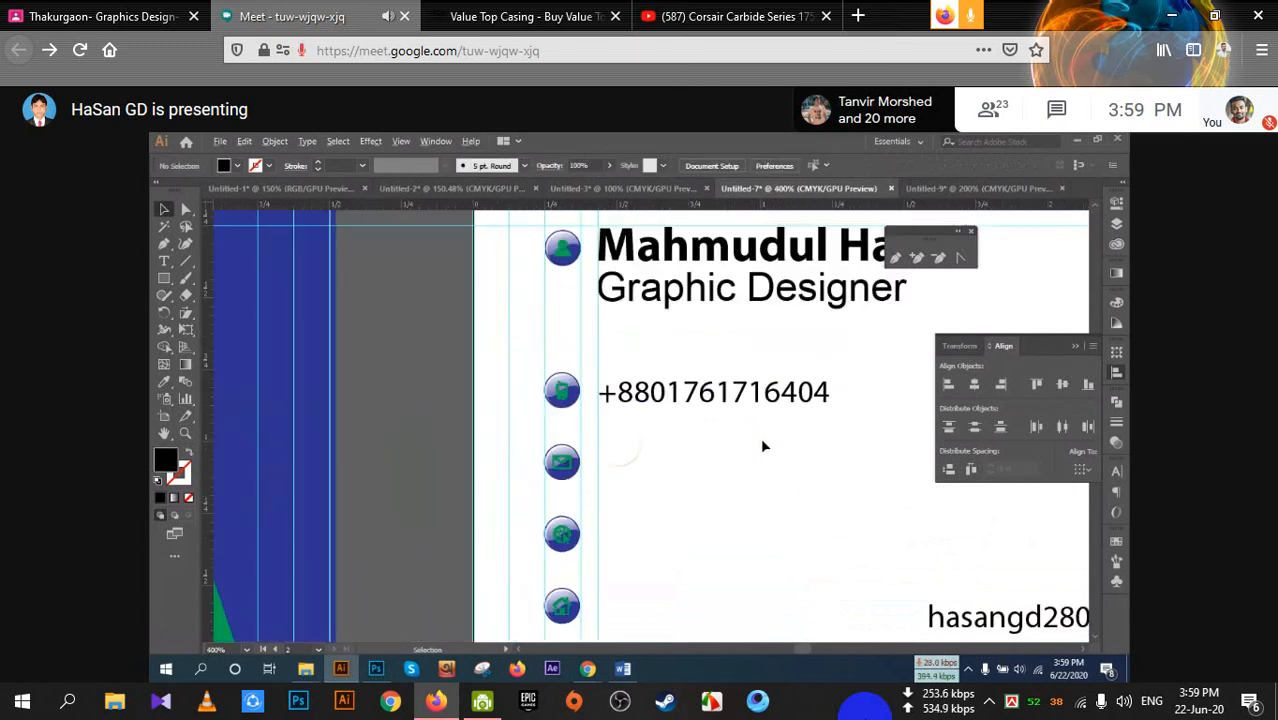
Move the e-mail, website and address texts beside the mail, web and home icons, starting at the text guide
scroll(762, 445, "down", 1)
left_click_drag(938, 570, 700, 470)
scroll(700, 470, "down", 2)
left_click_drag(960, 554, 710, 452)
left_click_drag(951, 583, 700, 500)
scroll(700, 500, "down", 2)
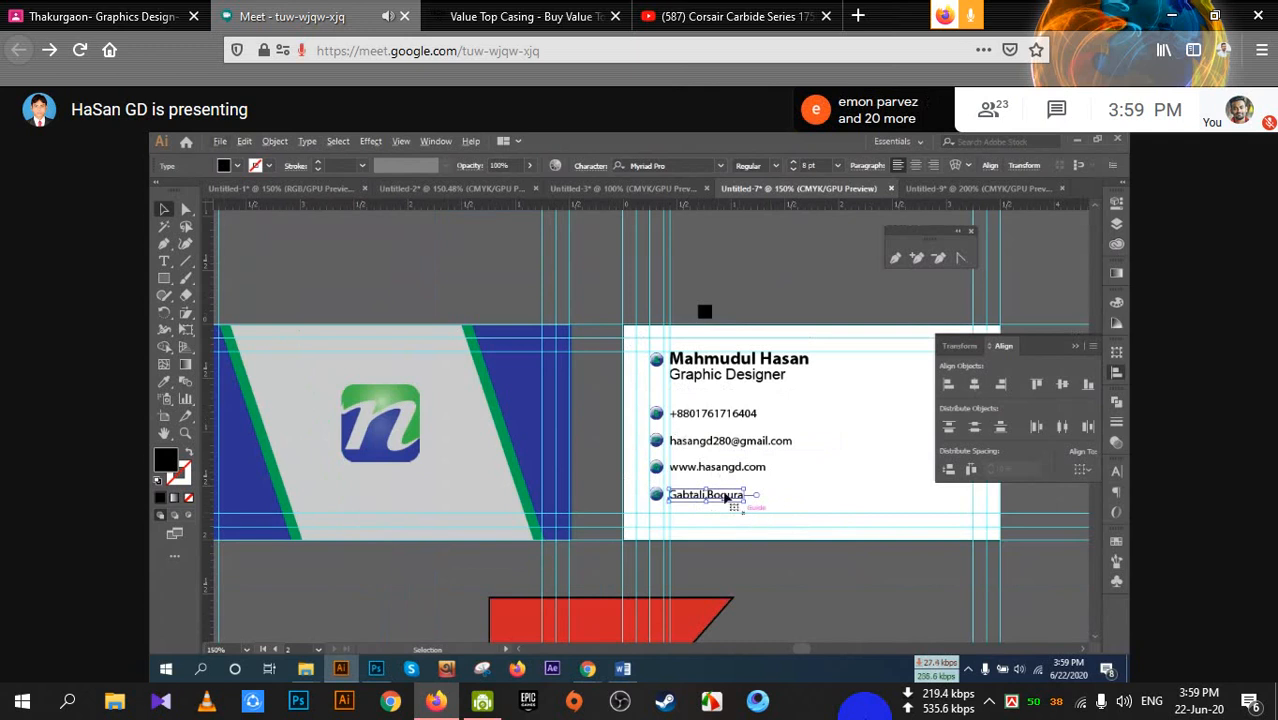
scroll(716, 443, "up", 2)
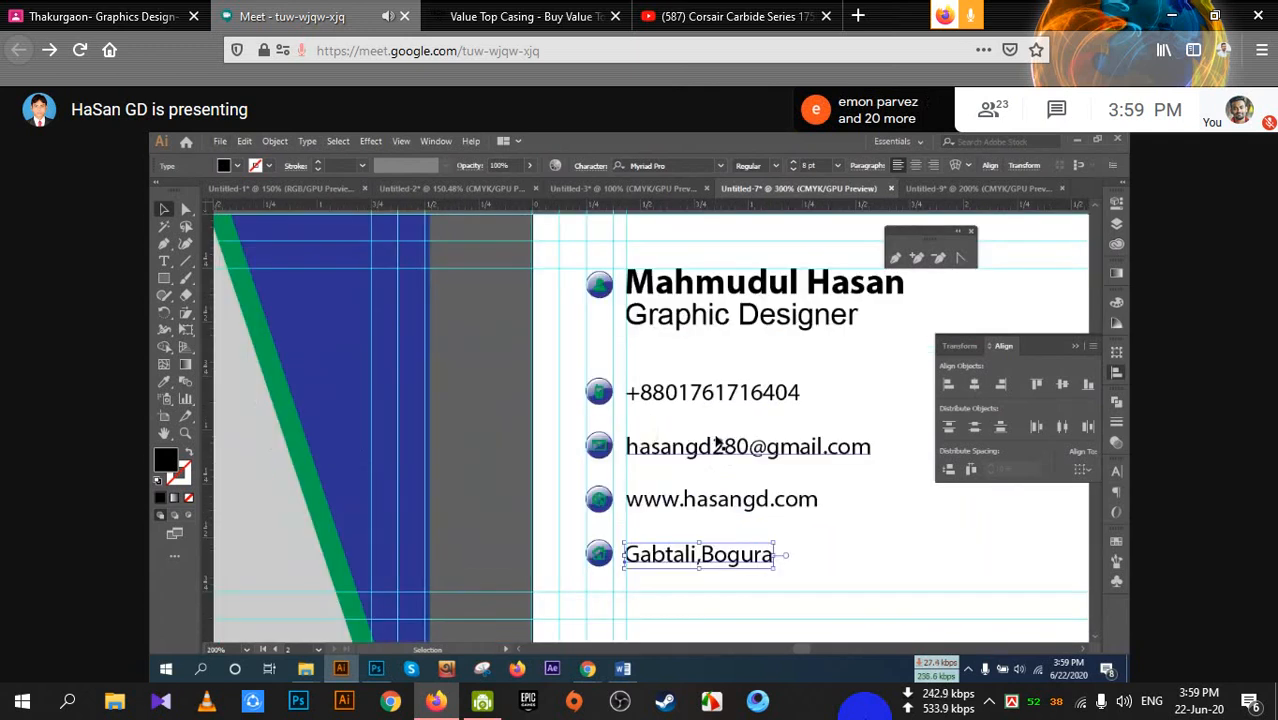
Lower the phone icon toward the mail icon and redistribute the vertical spacing of the four contact icons evenly
scroll(716, 443, "up", 1)
scroll(546, 382, "down", 2)
left_click_drag(564, 300, 570, 518)
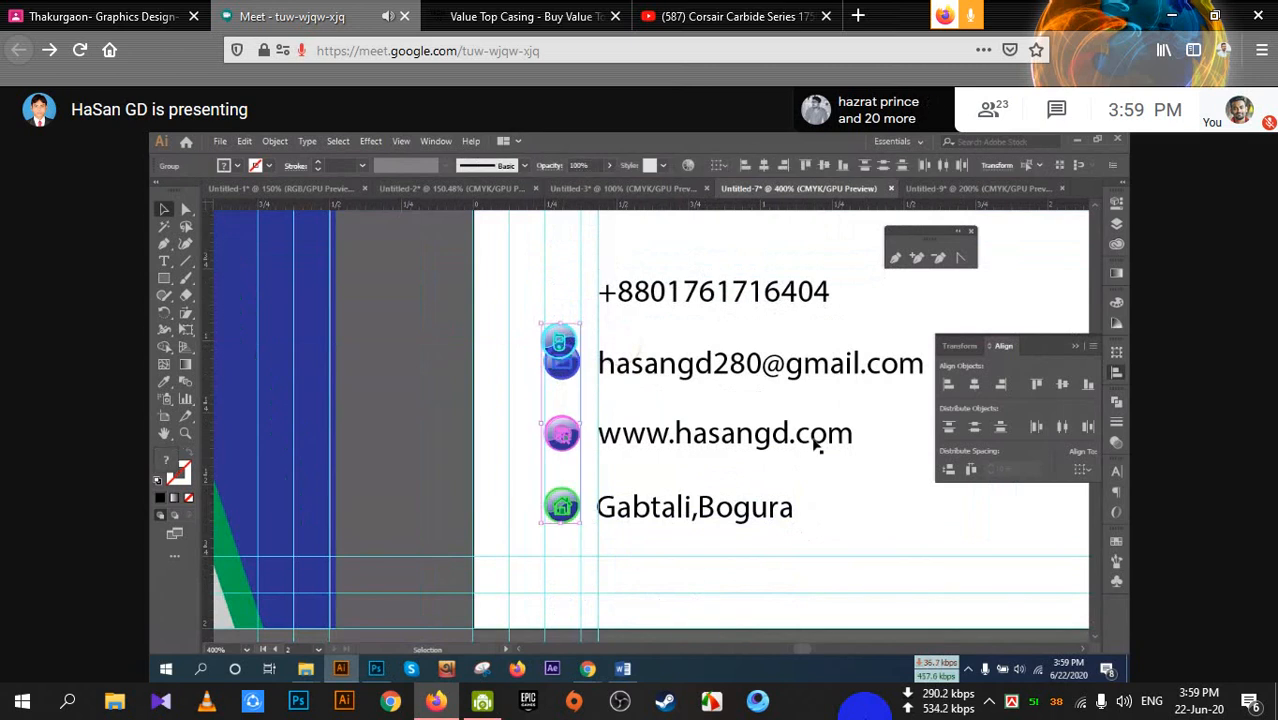
left_click(949, 469)
left_click(843, 483)
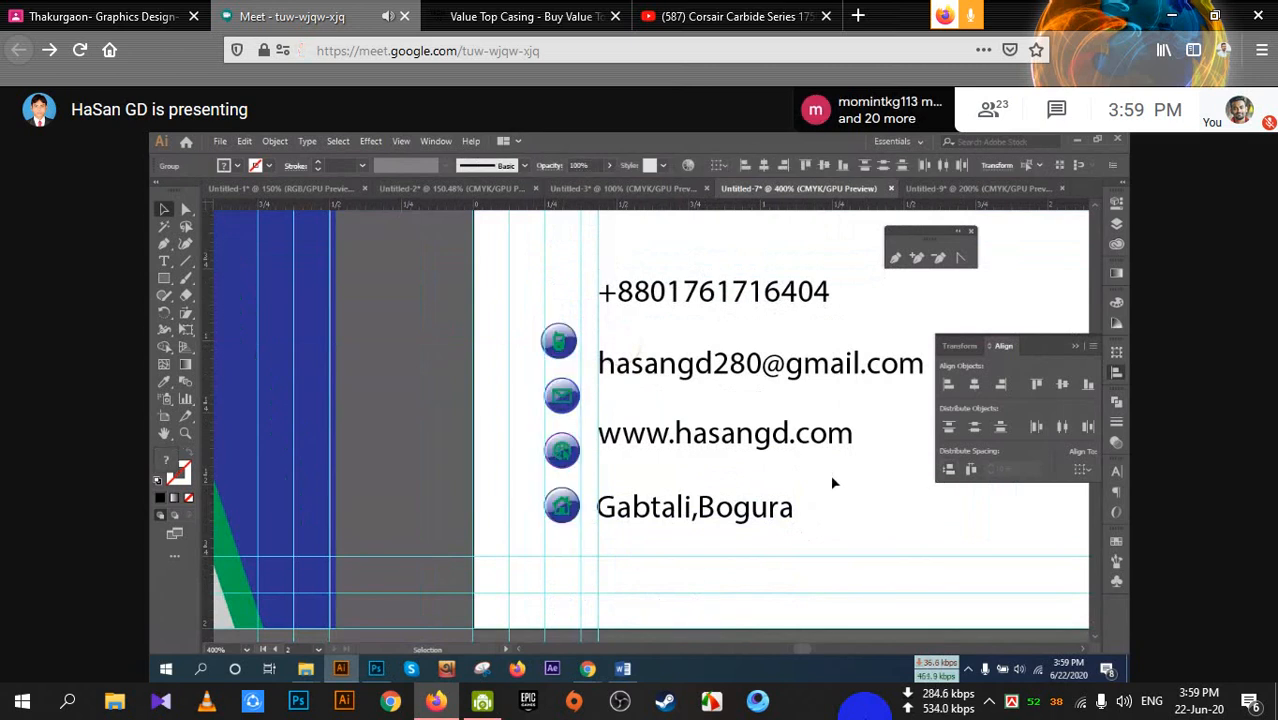
Delete the faint stray arc lying between the phone number and e-mail texts
left_click(642, 344)
key("Delete")
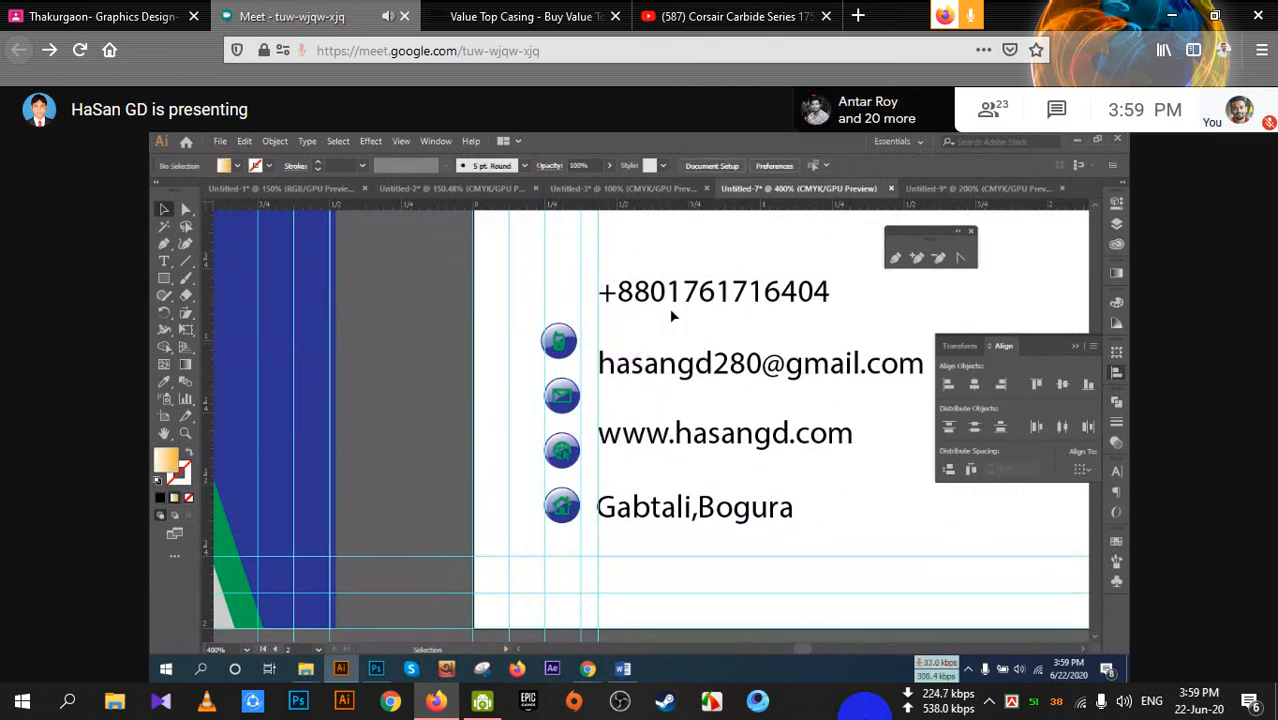
Align the four contact icons on their horizontal centers and fit the column between the two vertical icon guides
left_click_drag(521, 318, 556, 440)
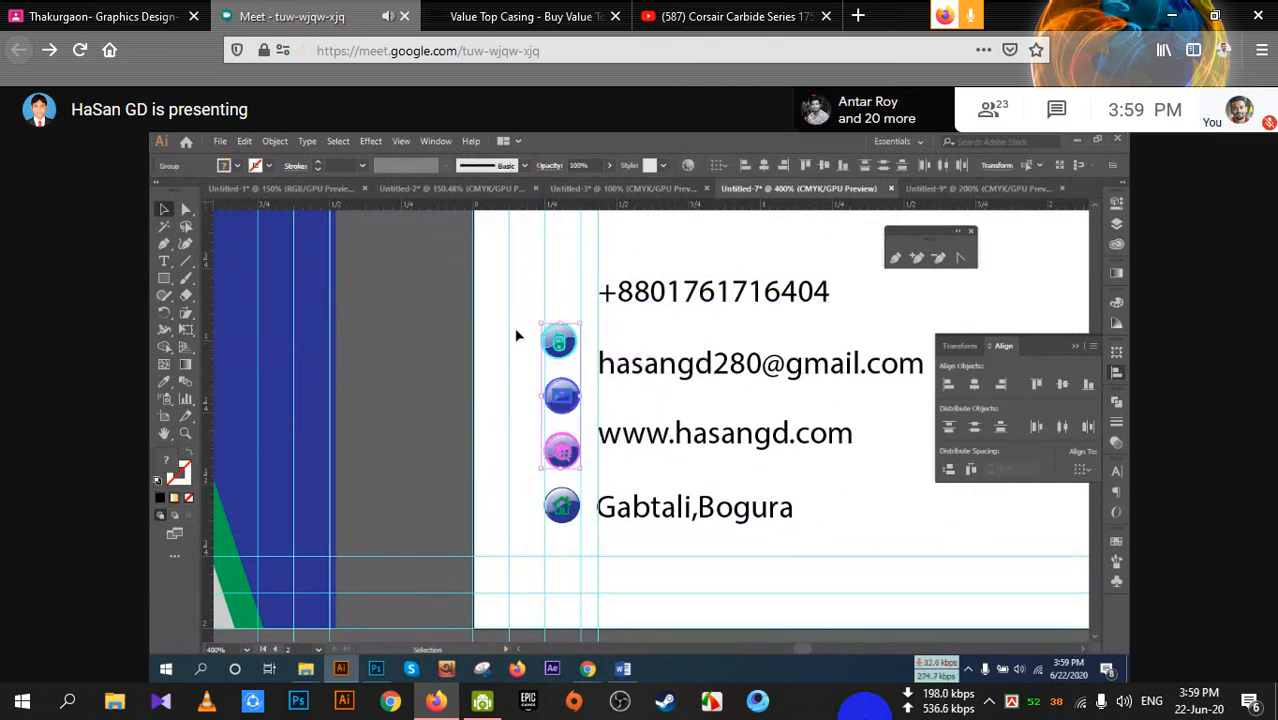
left_click_drag(516, 331, 579, 528)
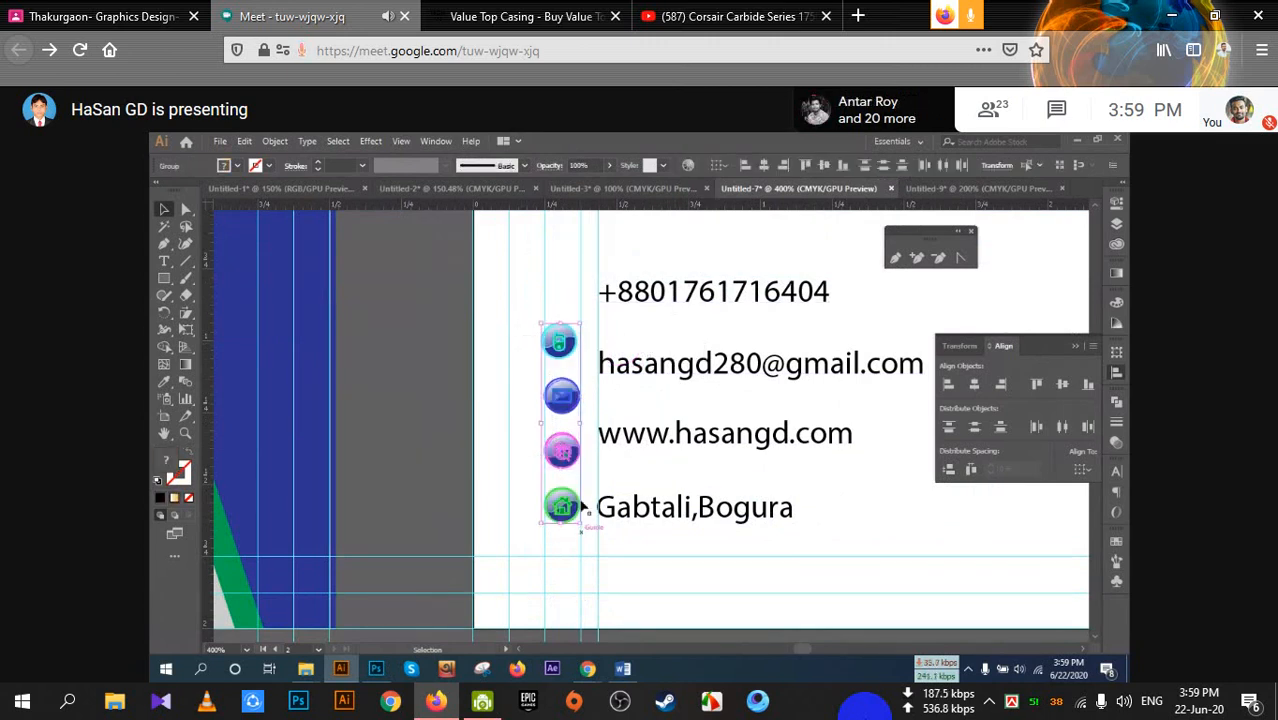
left_click(974, 384)
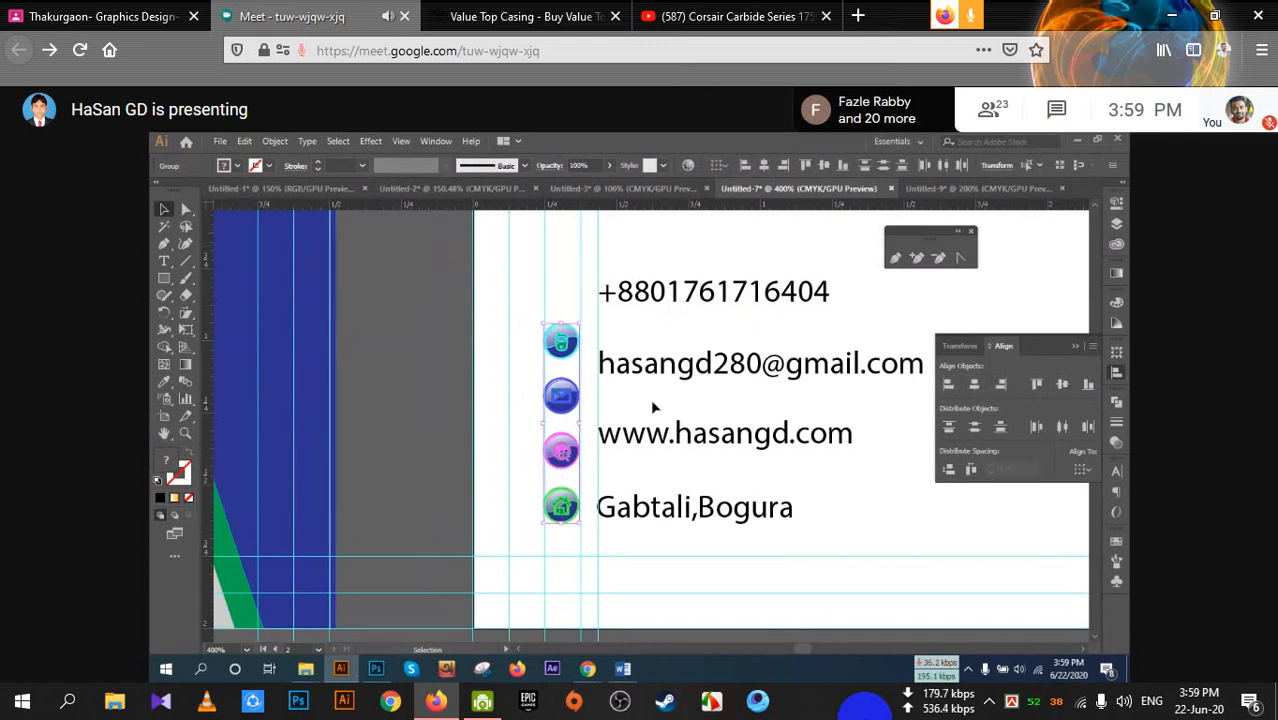
scroll(654, 407, "up", 1)
scroll(643, 411, "up", 2)
left_click_drag(594, 357, 604, 358)
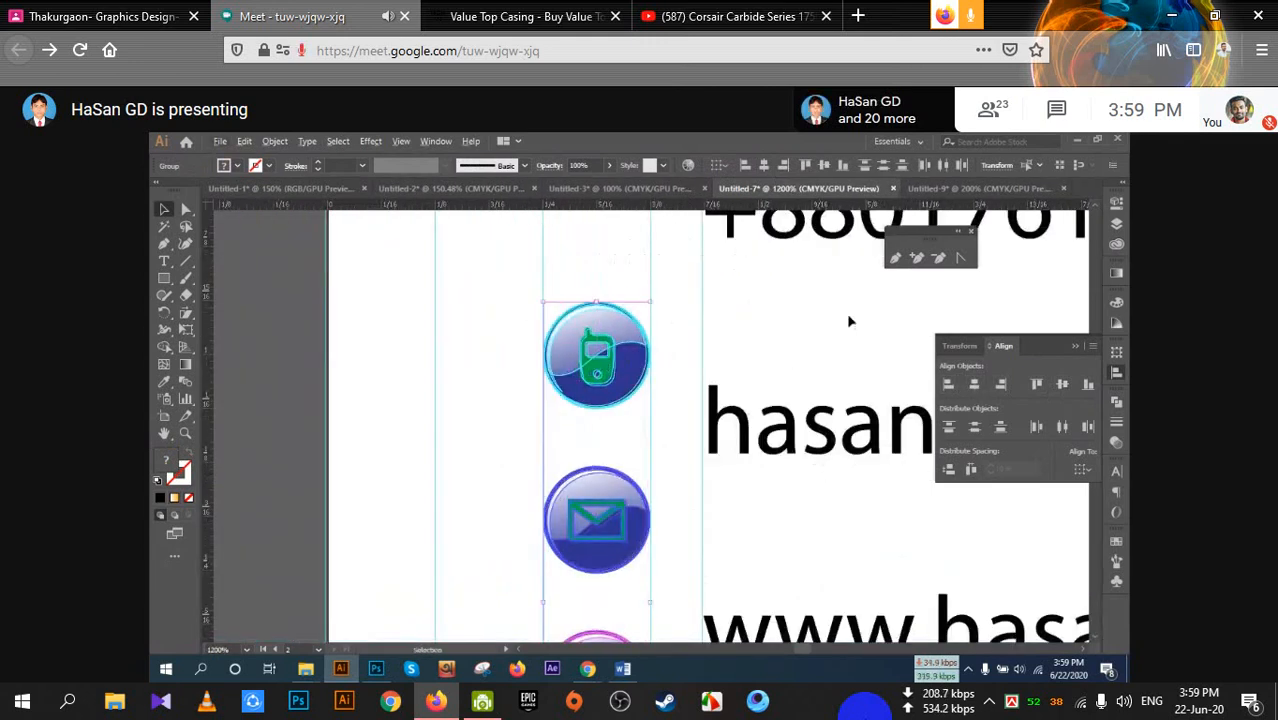
scroll(843, 318, "down", 1)
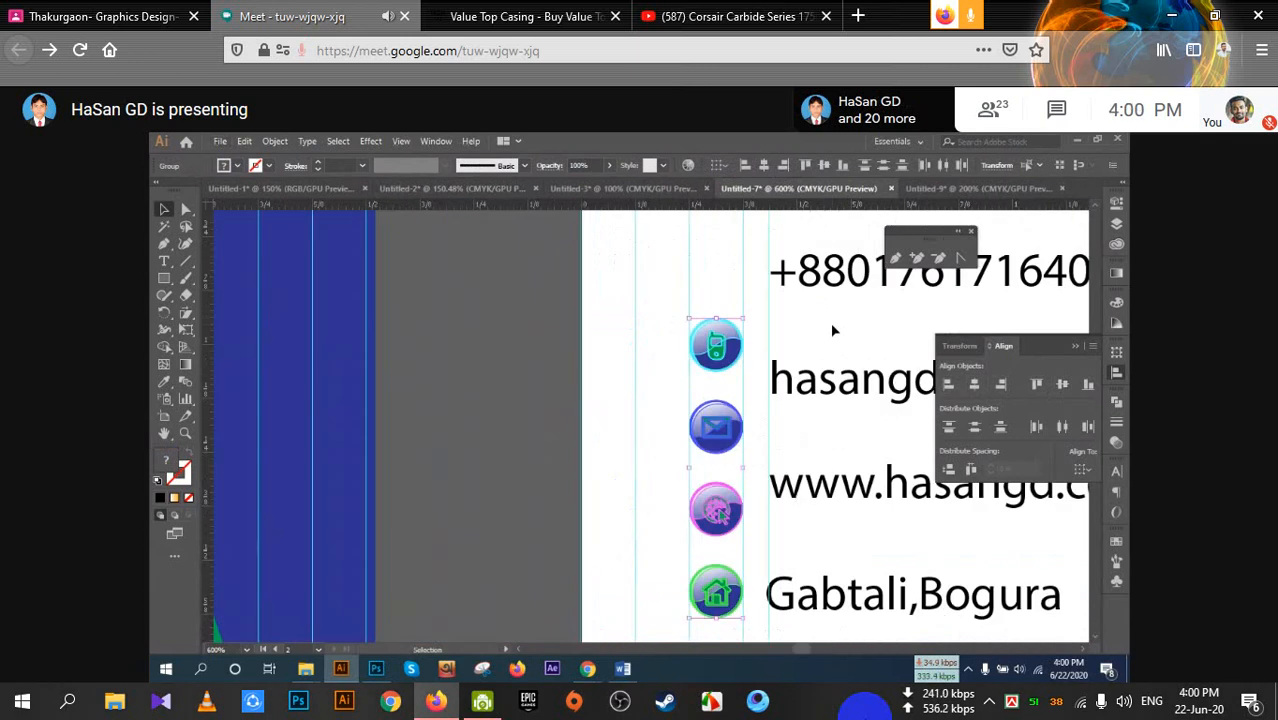
Move the phone number and e-mail texts down to sit roughly level with the phone and mail icons
left_click(832, 325)
left_click_drag(832, 325, 745, 320)
left_click_drag(762, 370, 763, 407)
scroll(762, 417, "down", 2)
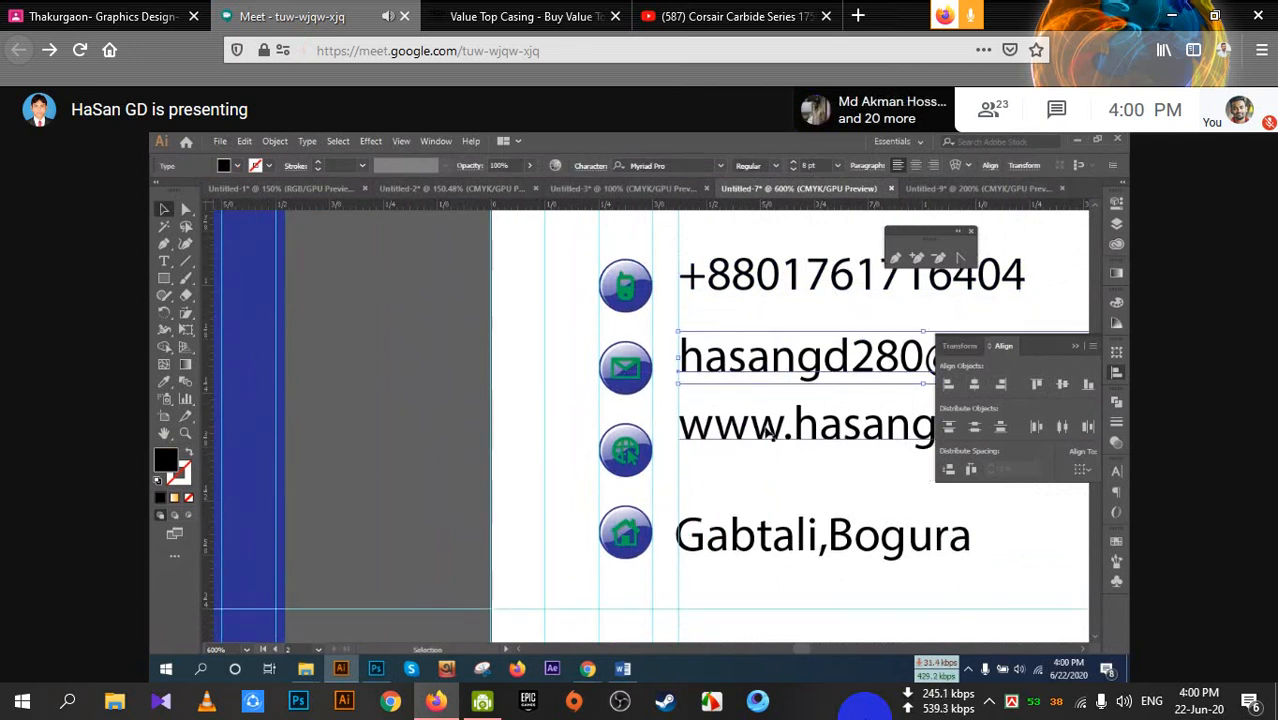
left_click(771, 431)
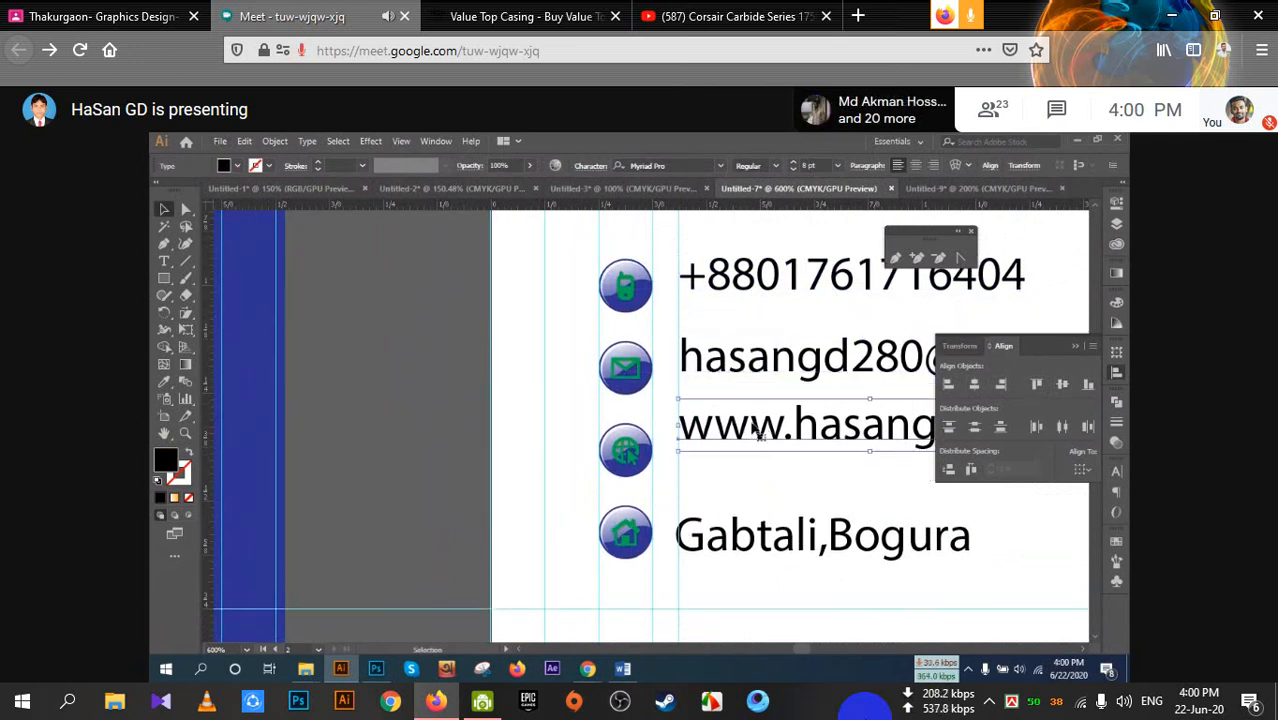
Align the phone icon with the phone number and the mail icon with the e-mail text on their vertical centers
left_click_drag(765, 293, 766, 296)
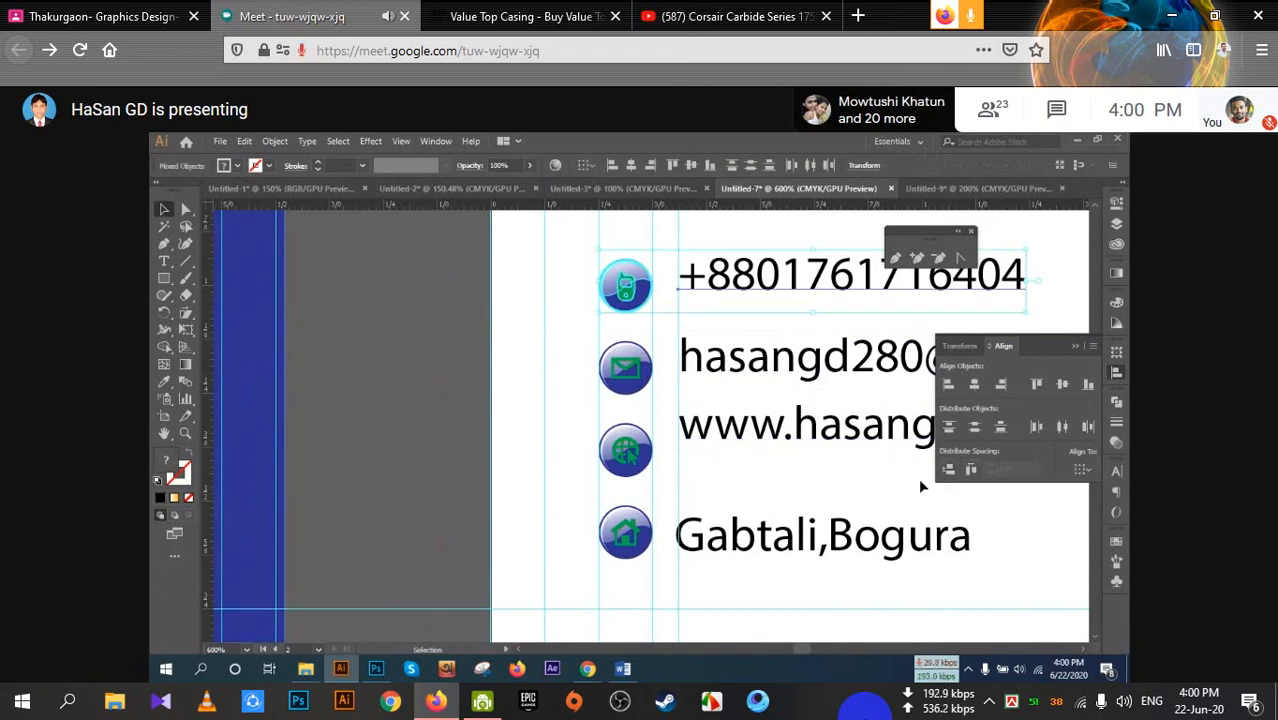
left_click(812, 385)
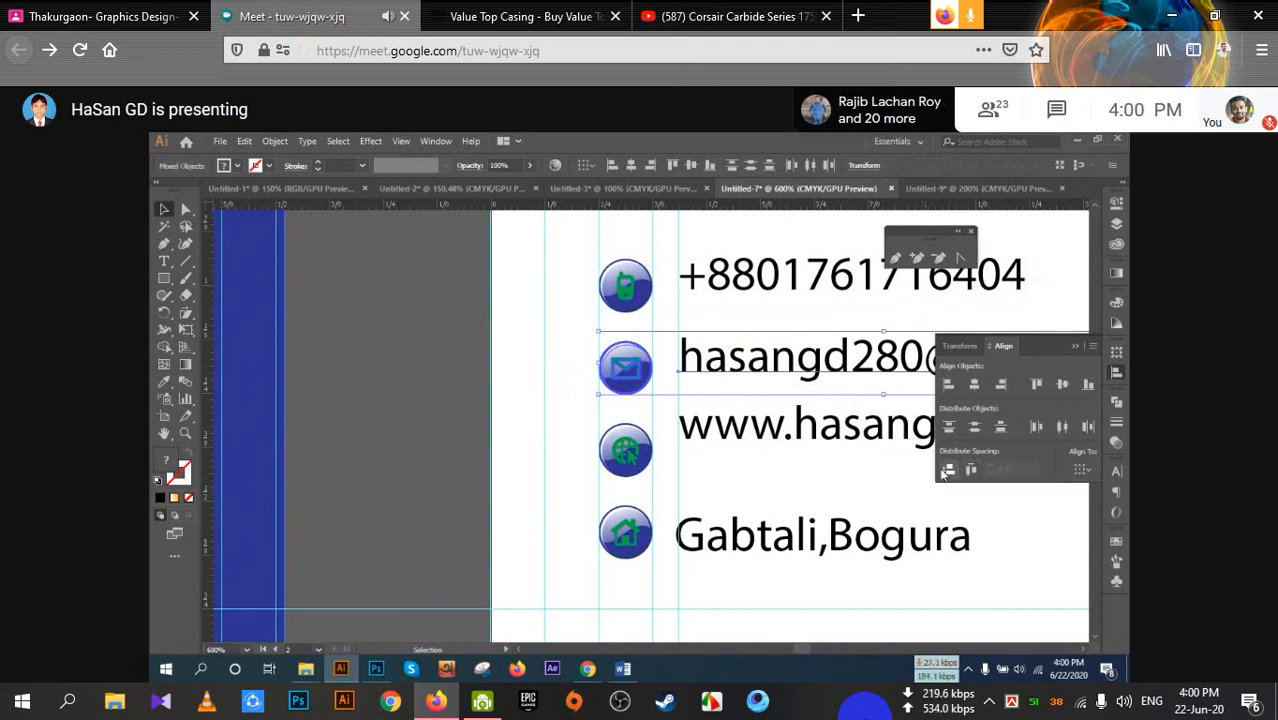
left_click(796, 292)
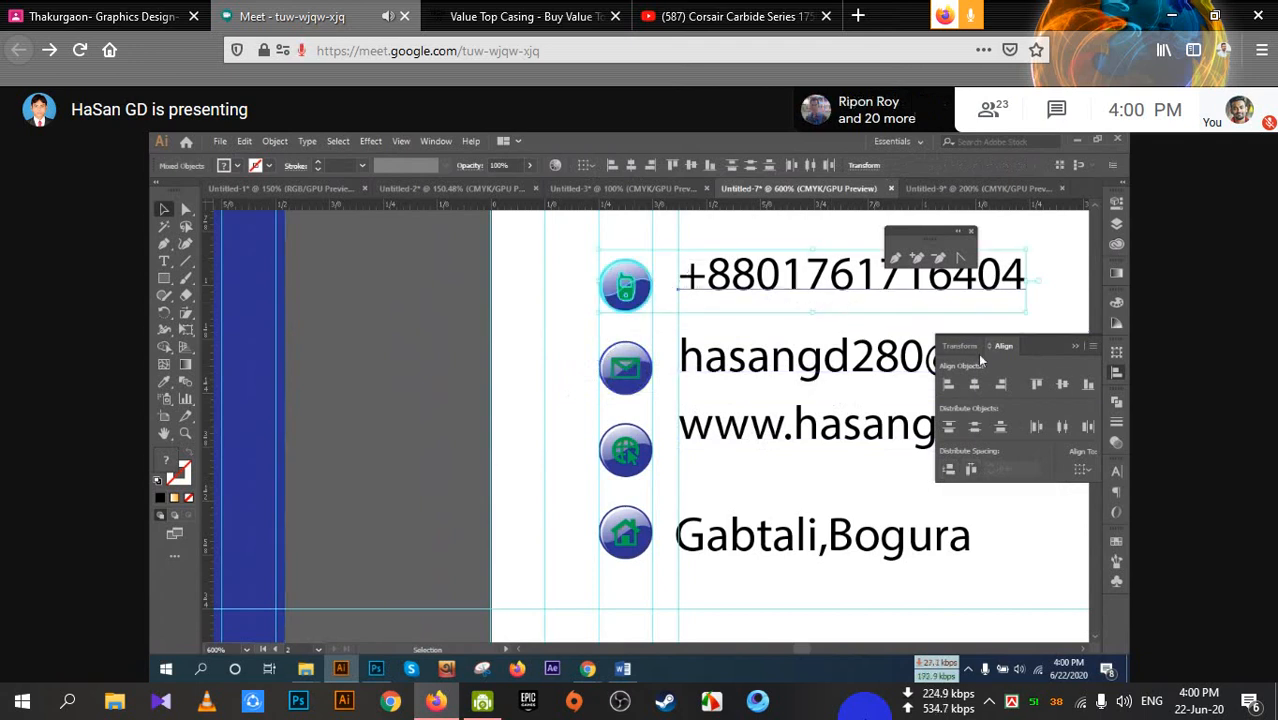
left_click(1062, 389)
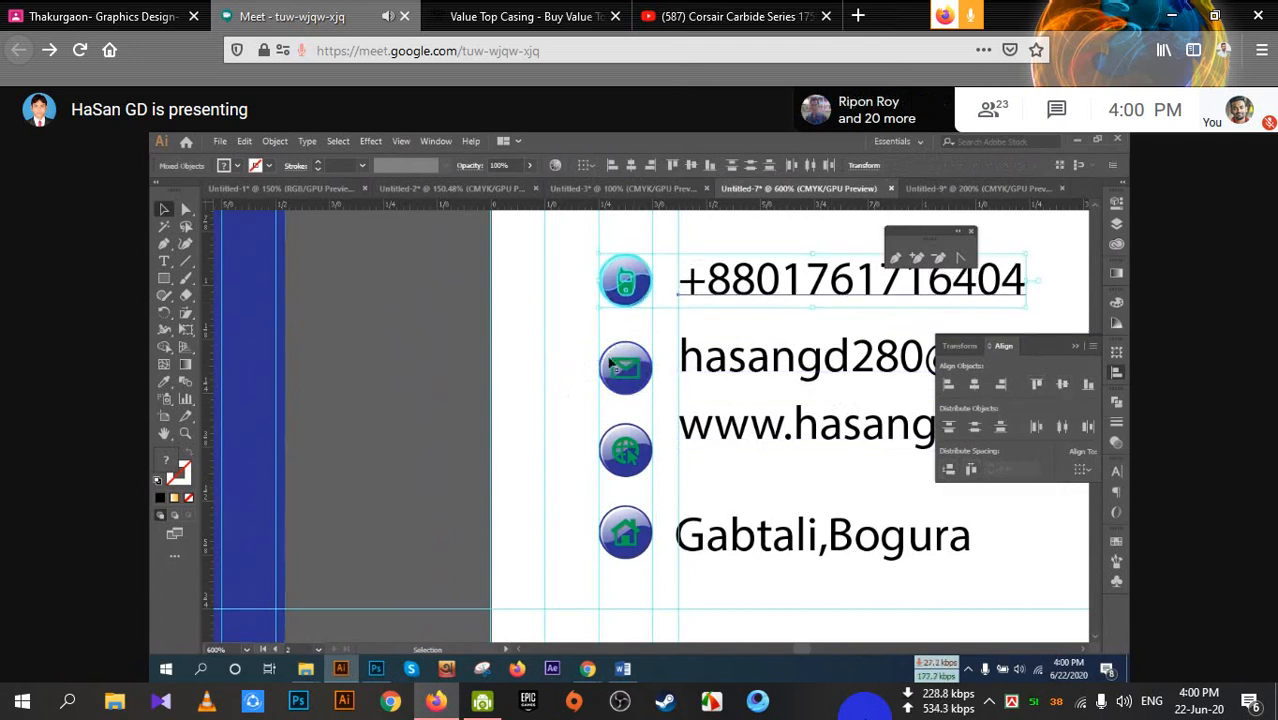
left_click(655, 368)
left_click(1062, 385)
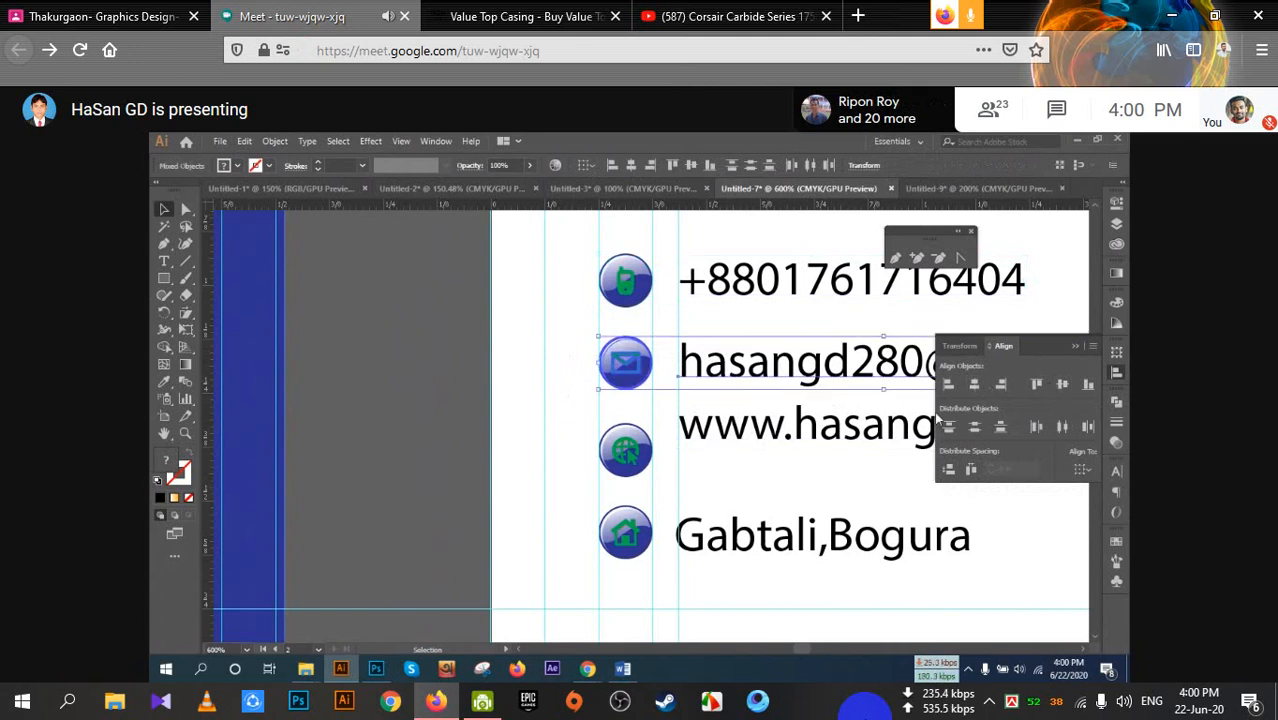
Align the web icon with the website text and the home icon with the address text on their vertical centers
left_click(781, 456)
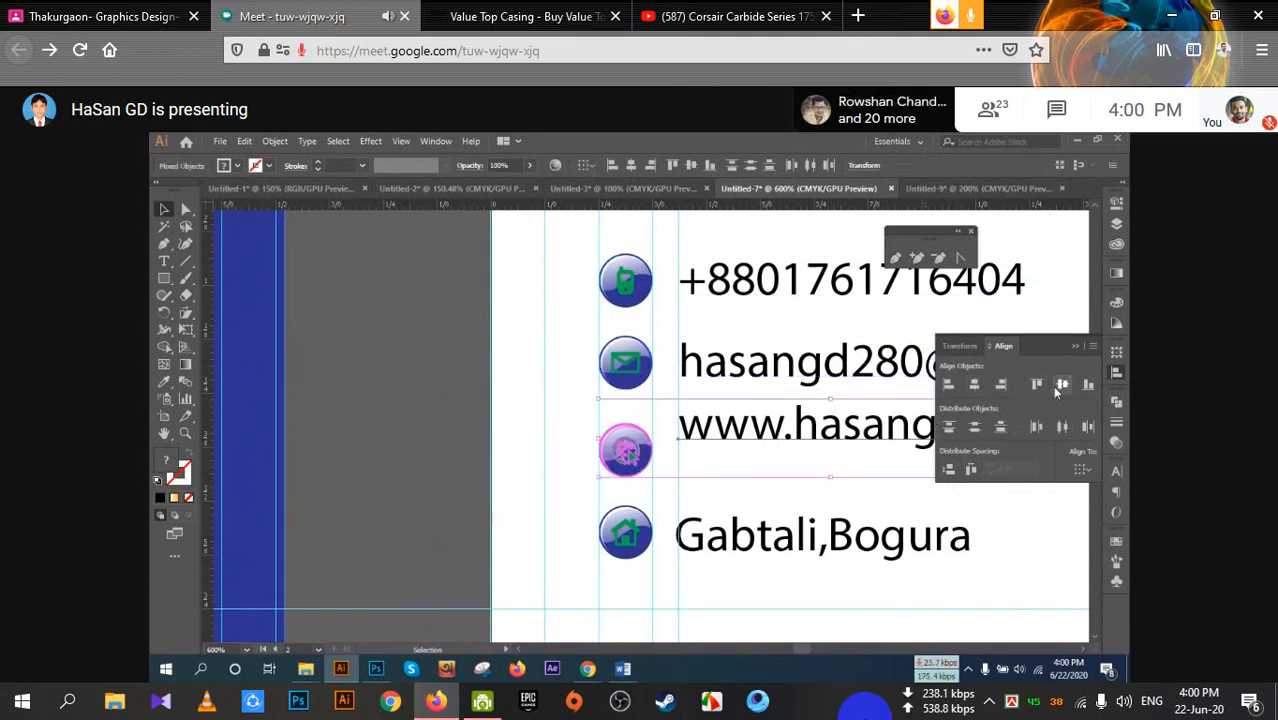
left_click(1060, 388)
left_click_drag(590, 513, 907, 558)
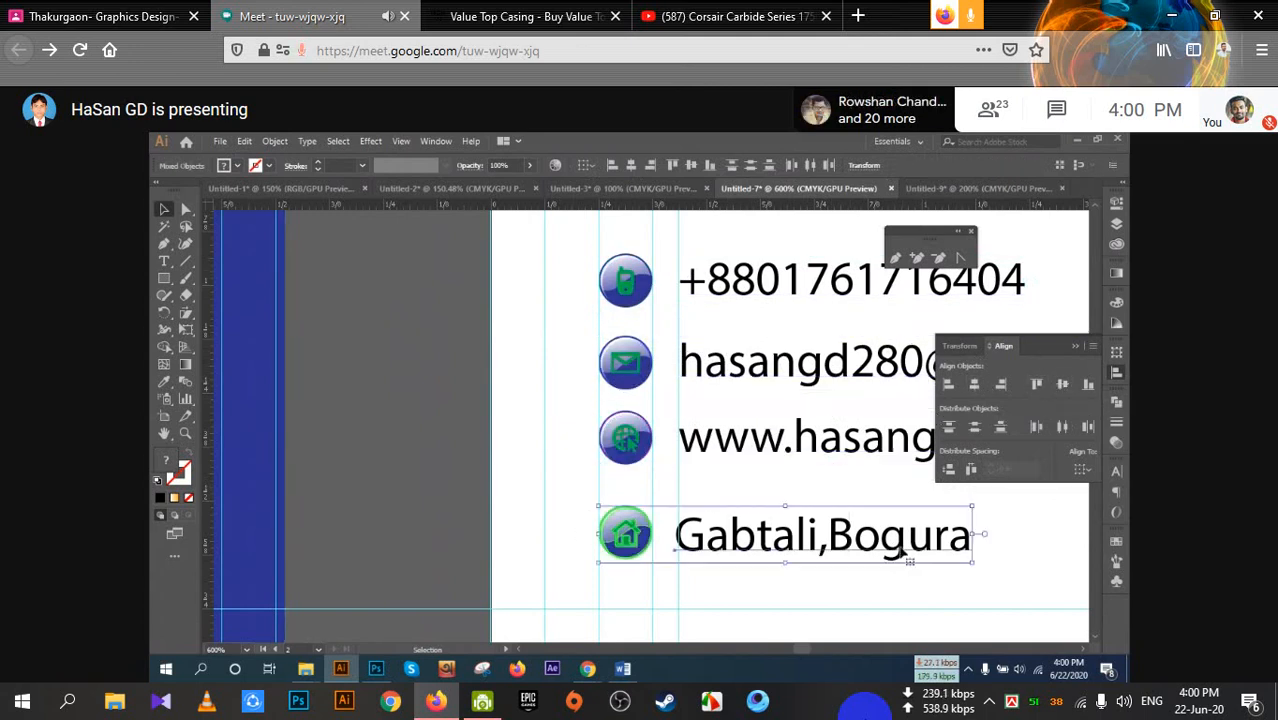
left_click(1042, 384)
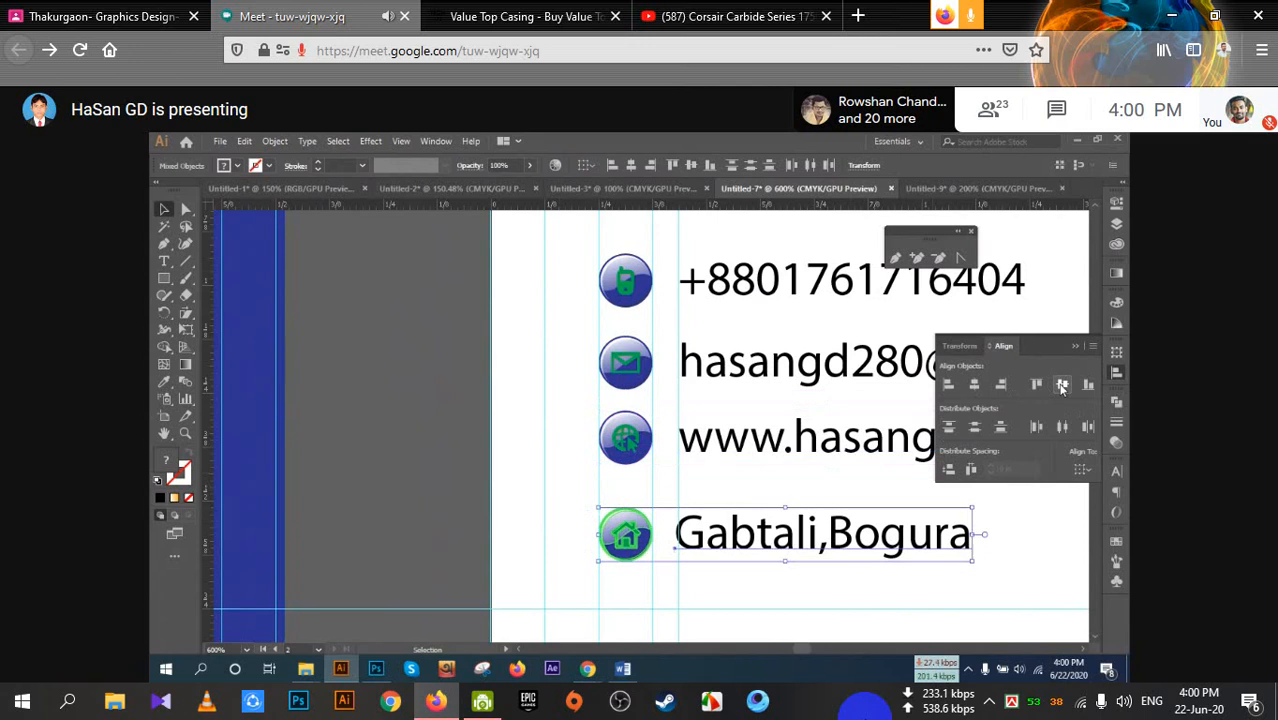
left_click(1031, 543)
Group each contact icon with its text, giving separate groups for the address, website, e-mail and phone rows
left_click_drag(1016, 532, 903, 538)
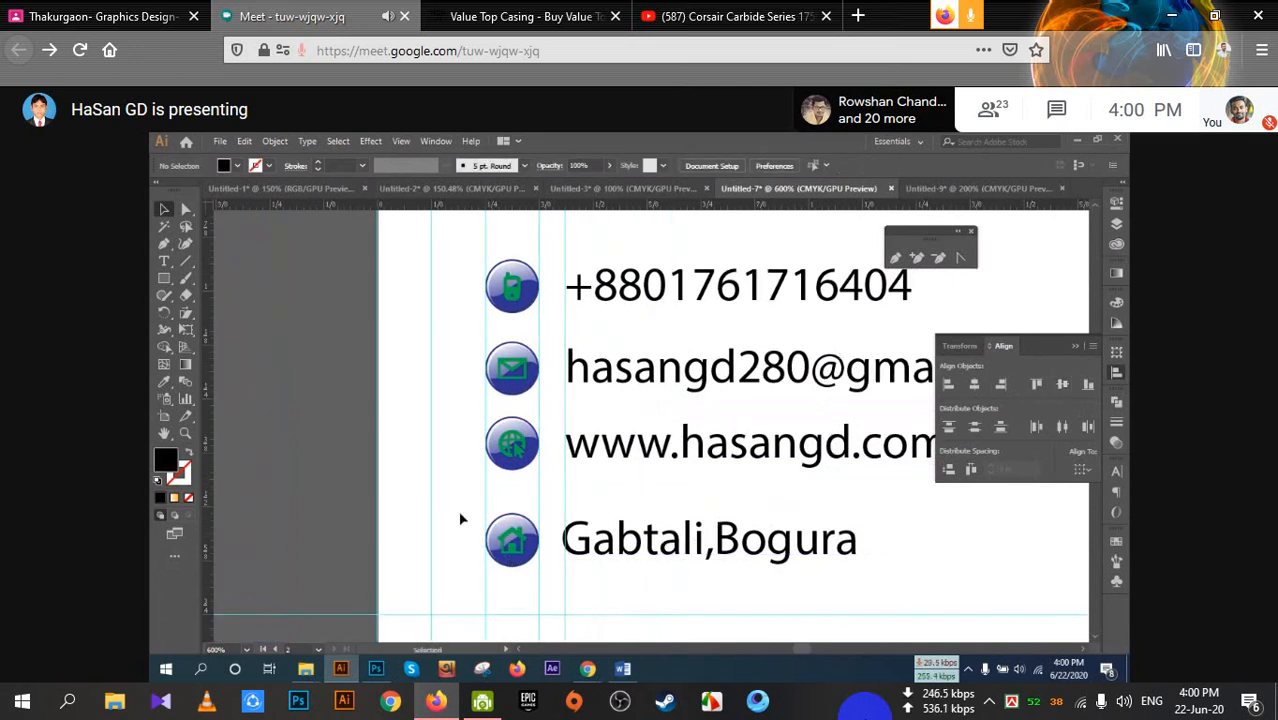
left_click_drag(436, 508, 750, 565)
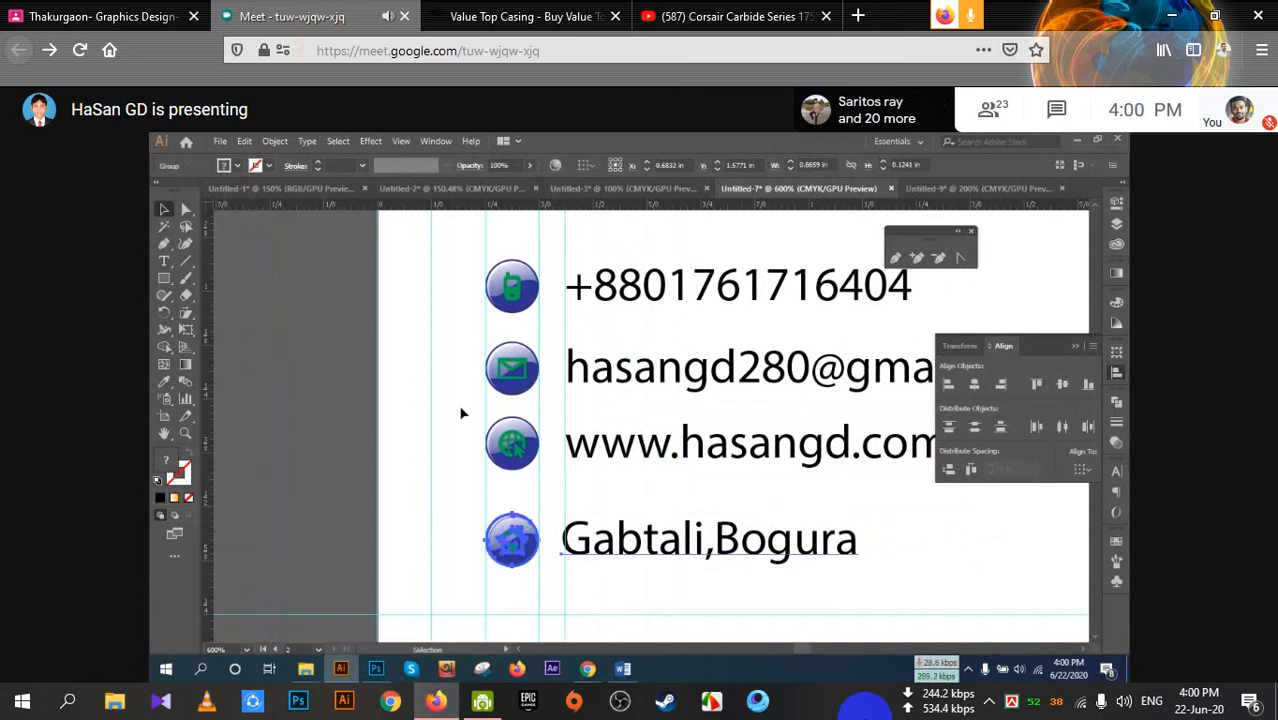
left_click_drag(462, 420, 660, 462)
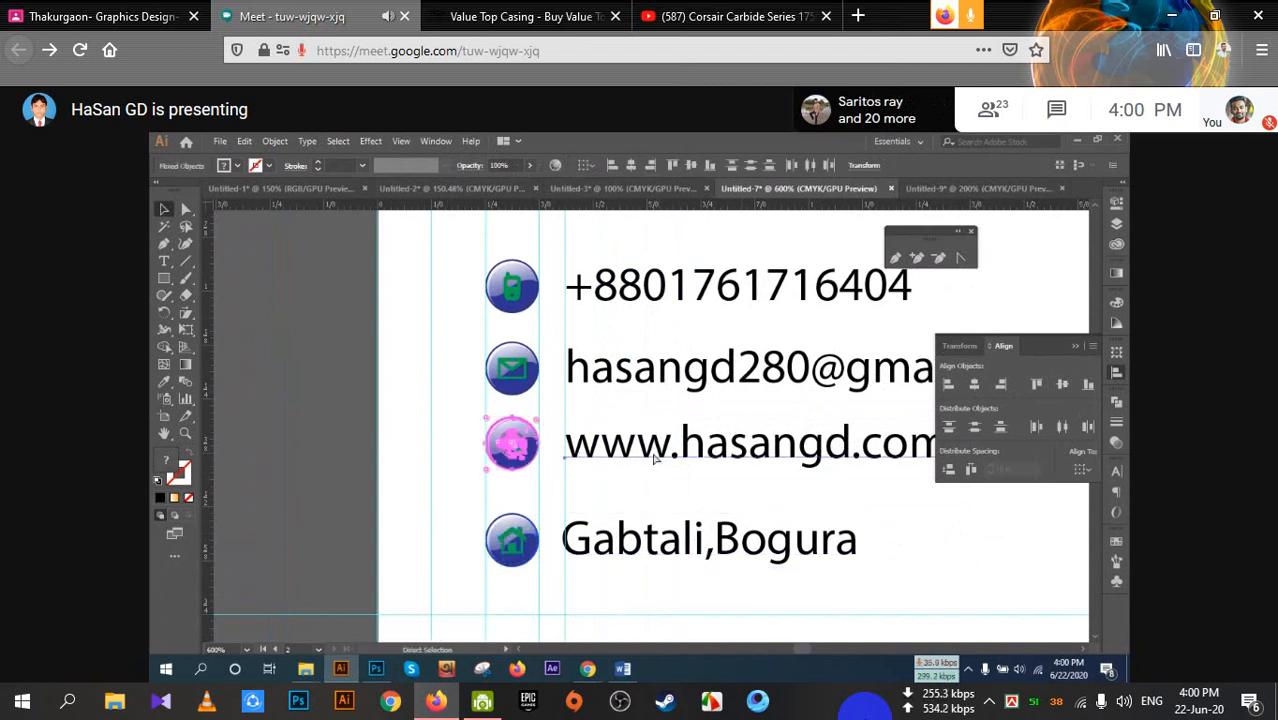
left_click_drag(434, 357, 693, 392)
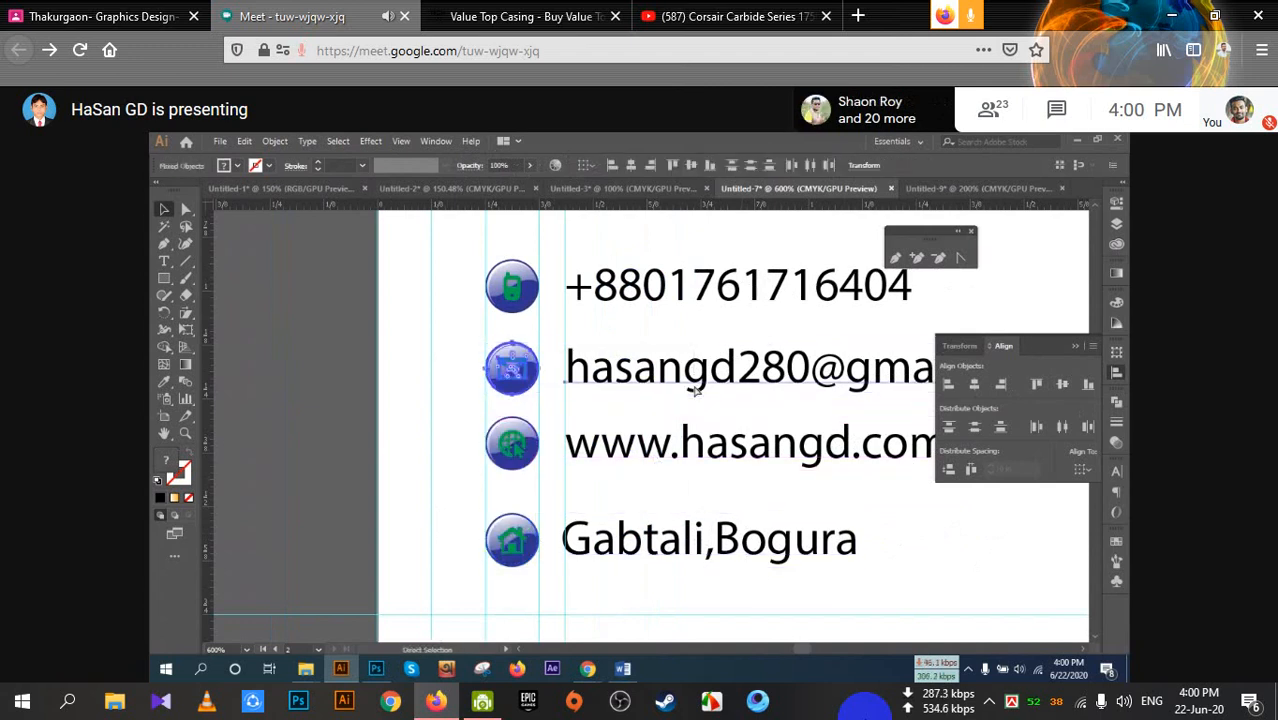
left_click_drag(459, 288, 680, 305)
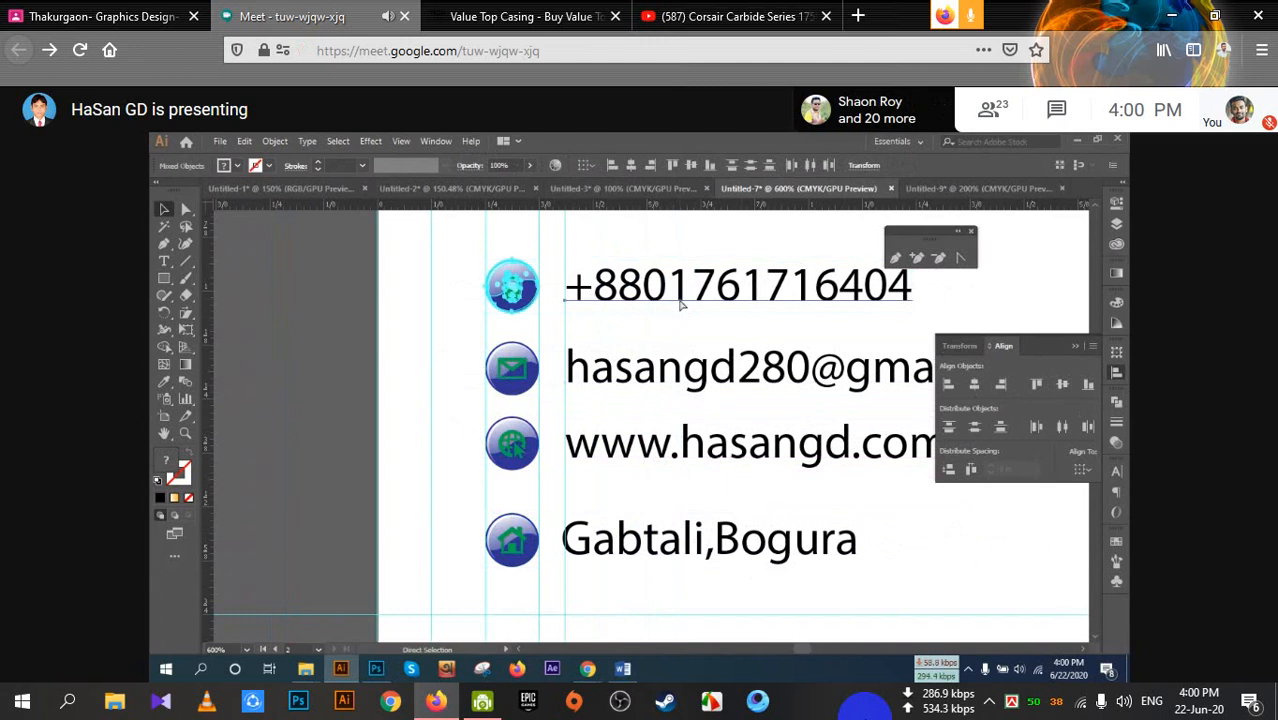
key("ctrl+g")
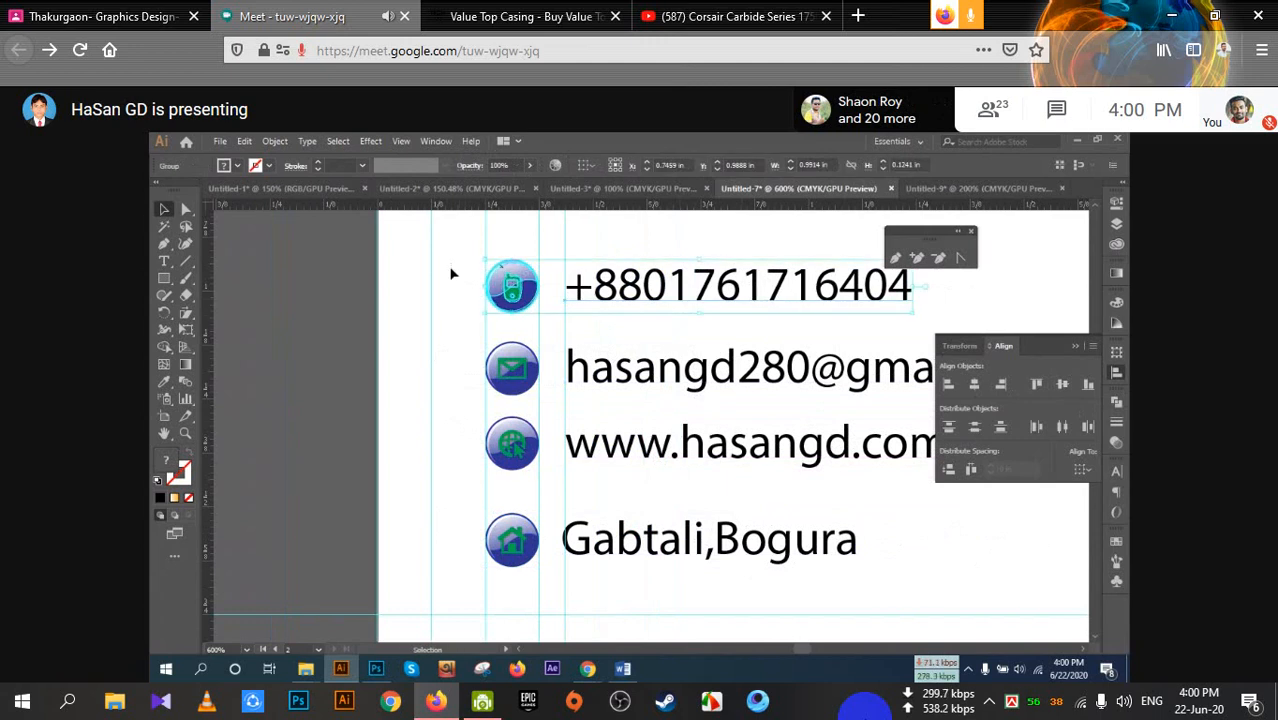
Distribute the four grouped contact rows with equal vertical spacing and deselect them
mouse_move(443, 252)
left_mouse_down()
mouse_move(545, 533)
mouse_move(533, 555)
left_mouse_up()
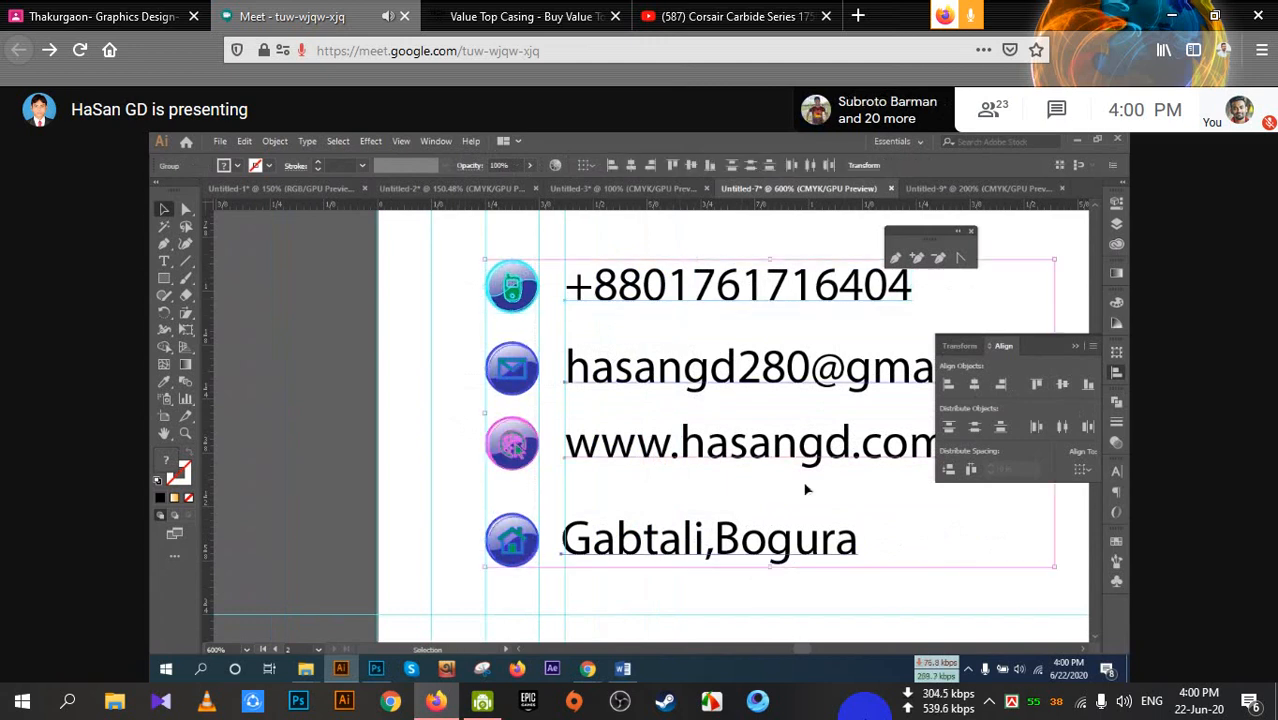
left_click(950, 470)
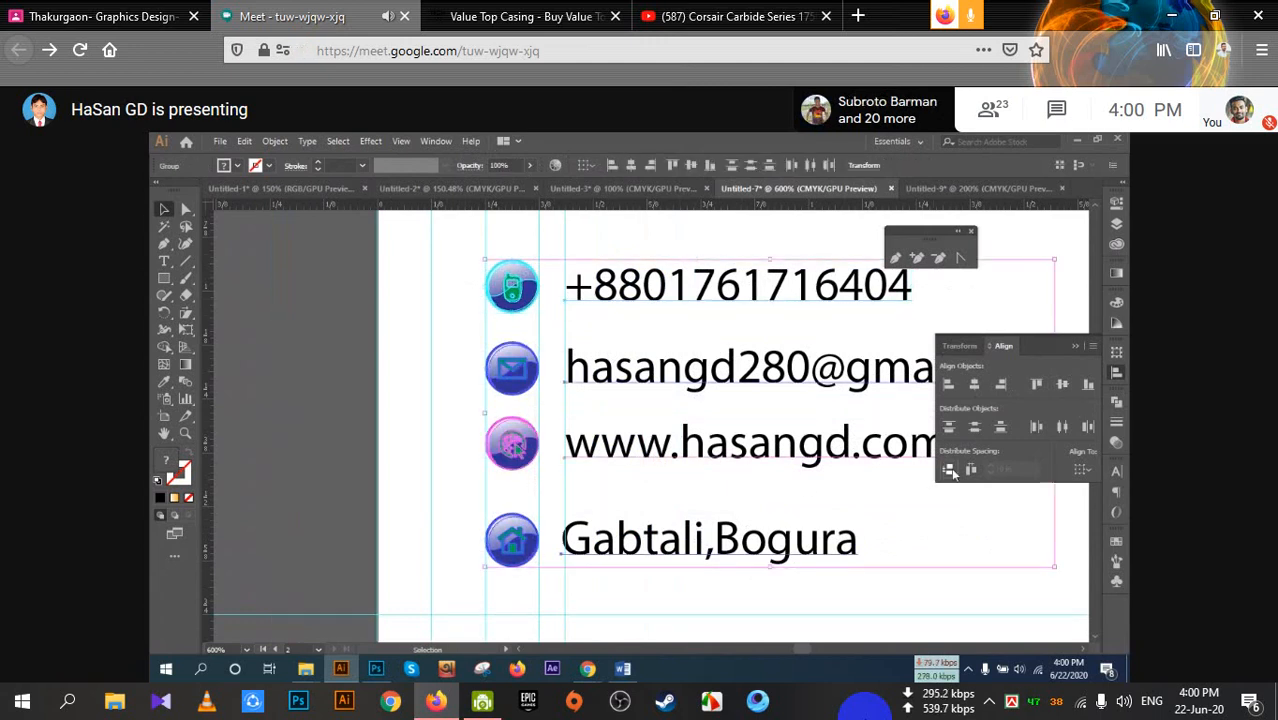
left_click(978, 594)
scroll(978, 594, "down", 3)
left_click_drag(978, 594, 695, 507)
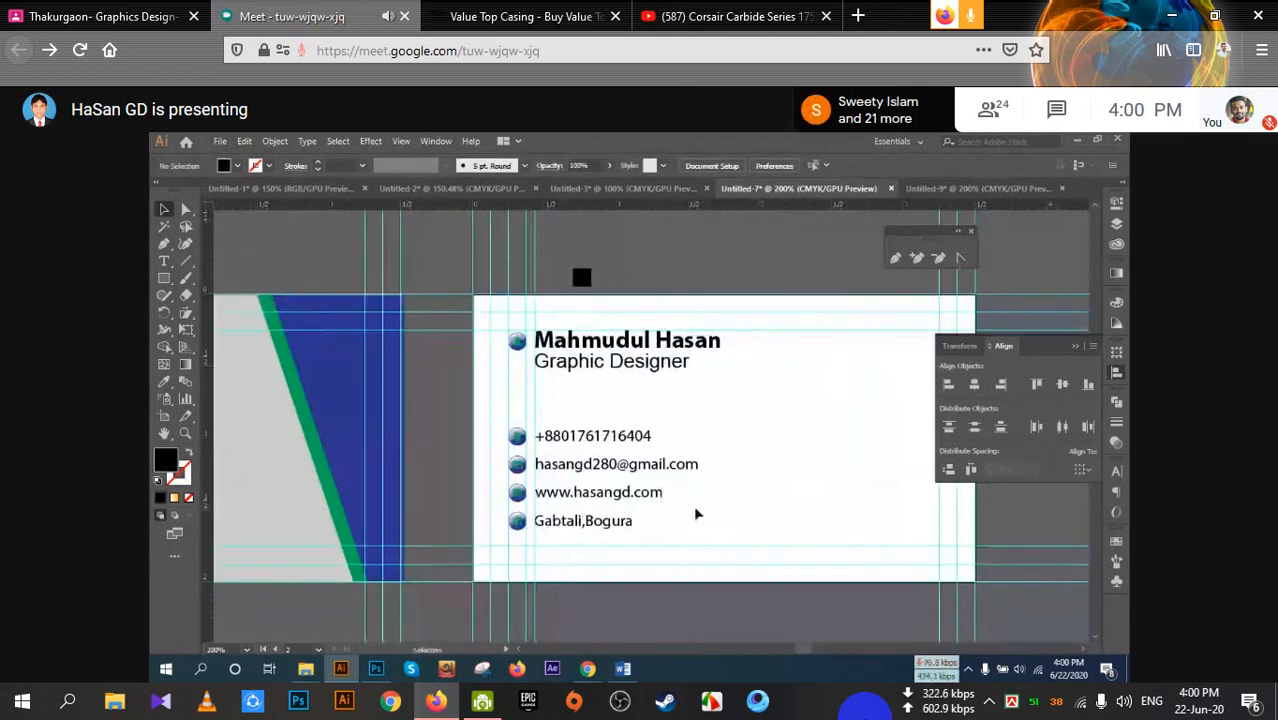
Copy the blue and green slanted shapes from the logo side's left edge to the white side's right edge
scroll(676, 519, "down", 1)
left_click_drag(607, 522, 627, 496)
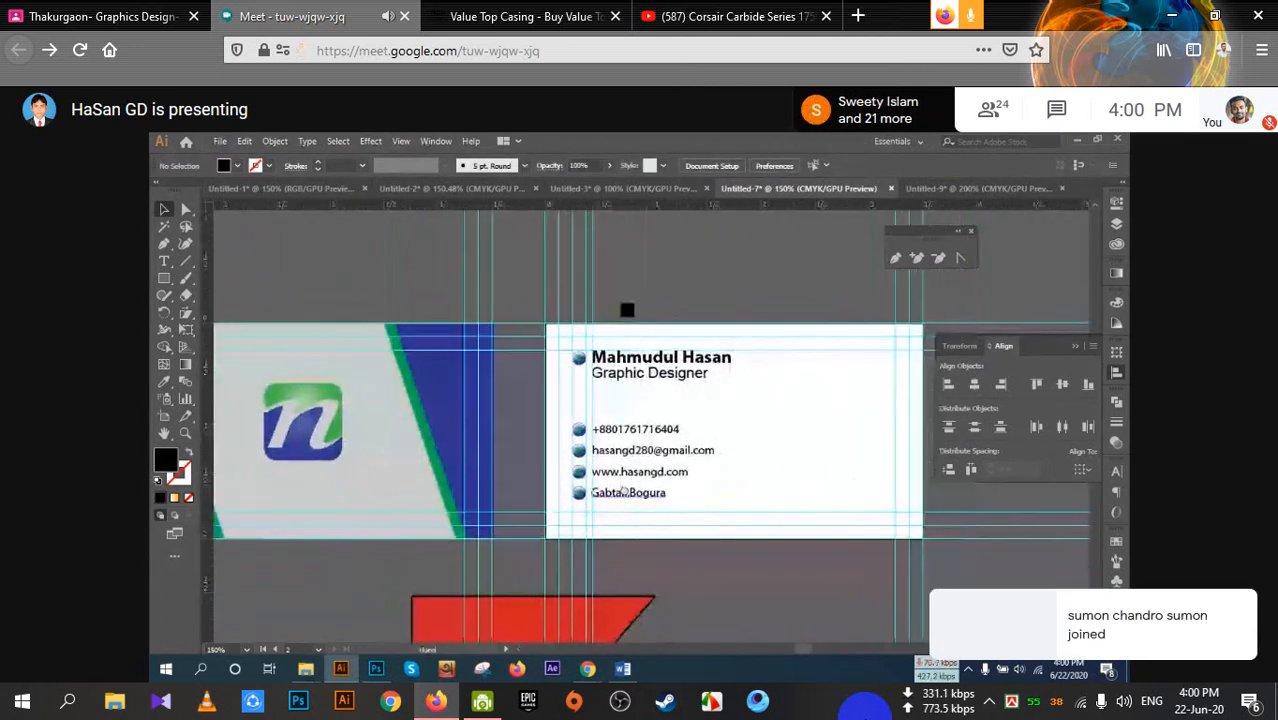
scroll(590, 453, "down", 1)
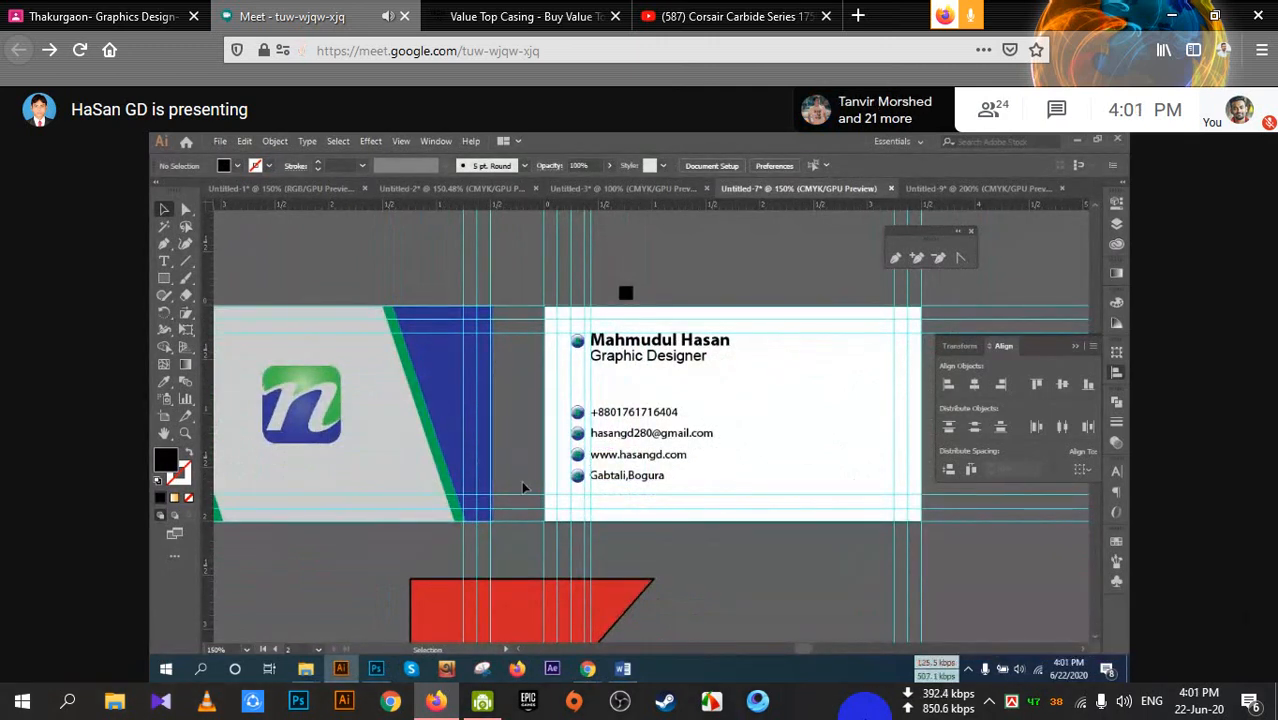
scroll(522, 487, "down", 2)
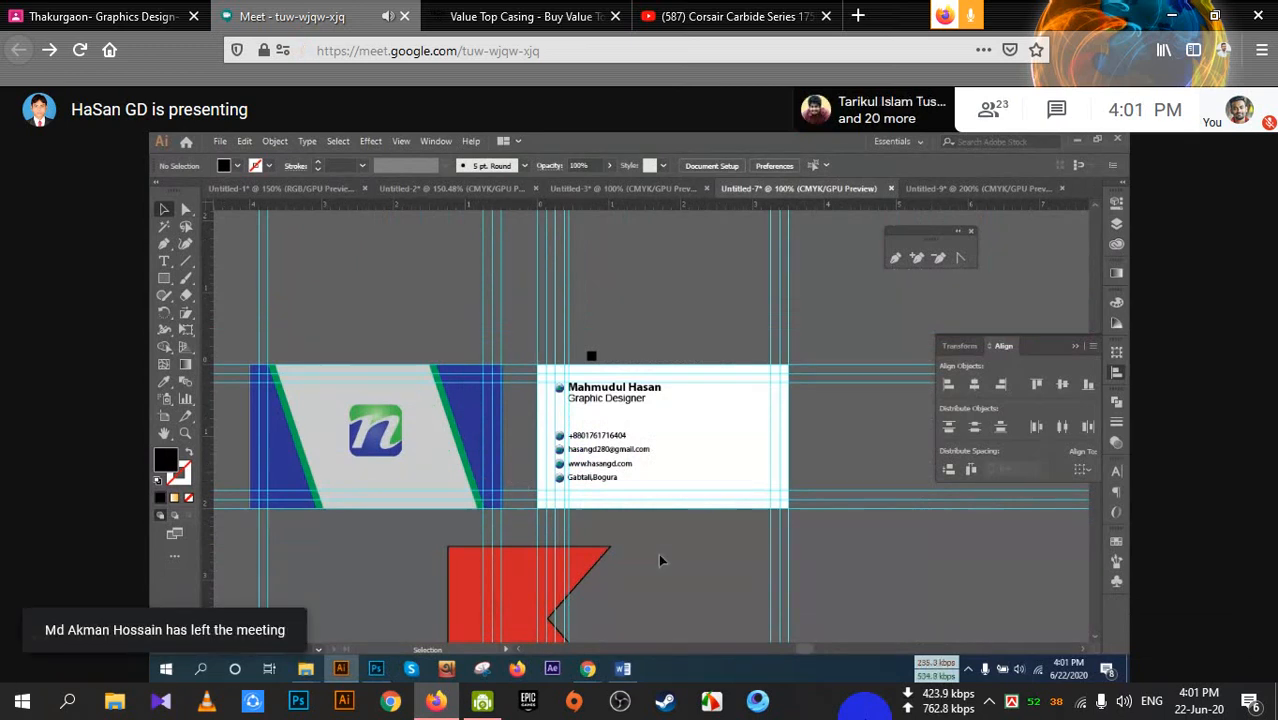
left_click_drag(662, 557, 671, 521)
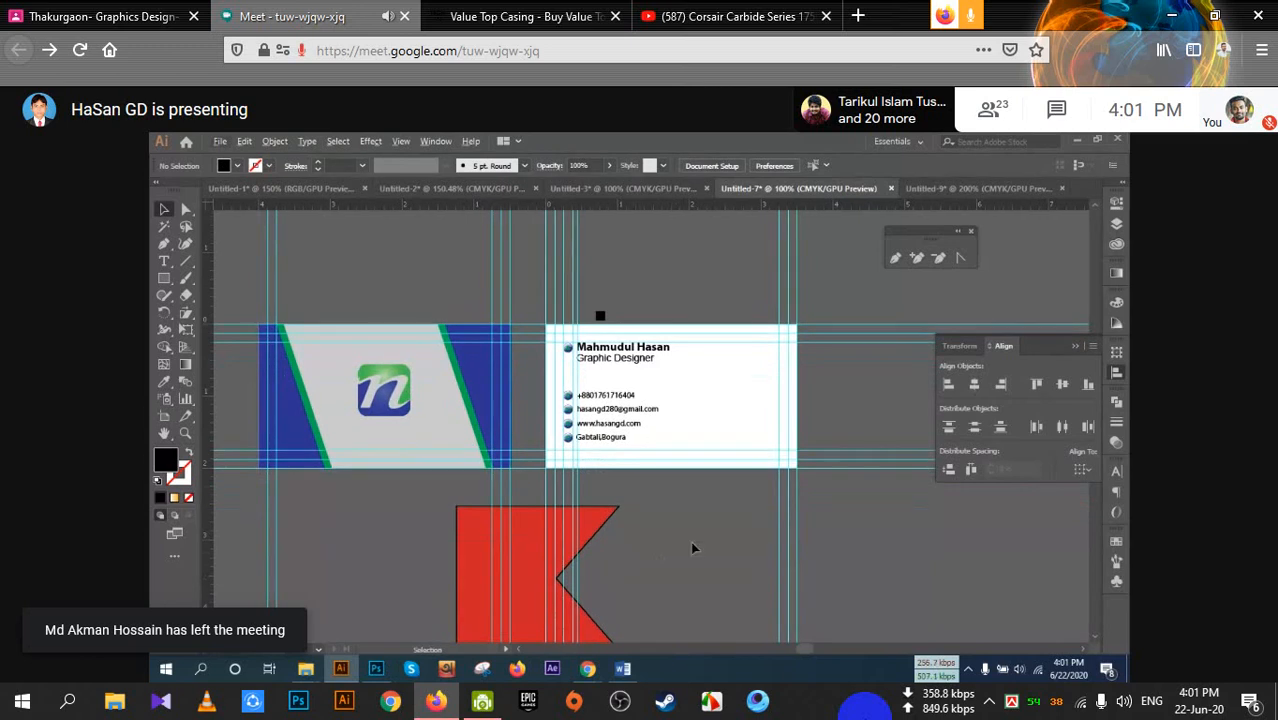
left_click(311, 421)
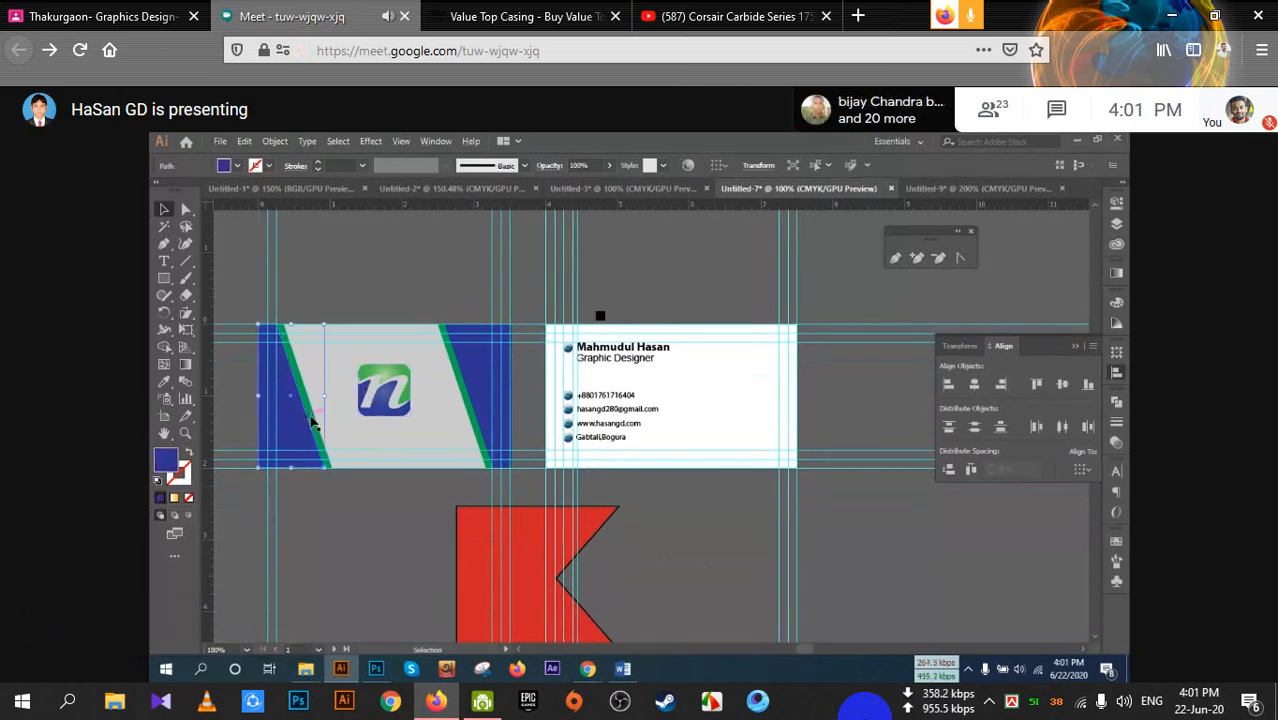
left_click(316, 421, "shift")
left_click_drag(316, 421, 773, 419)
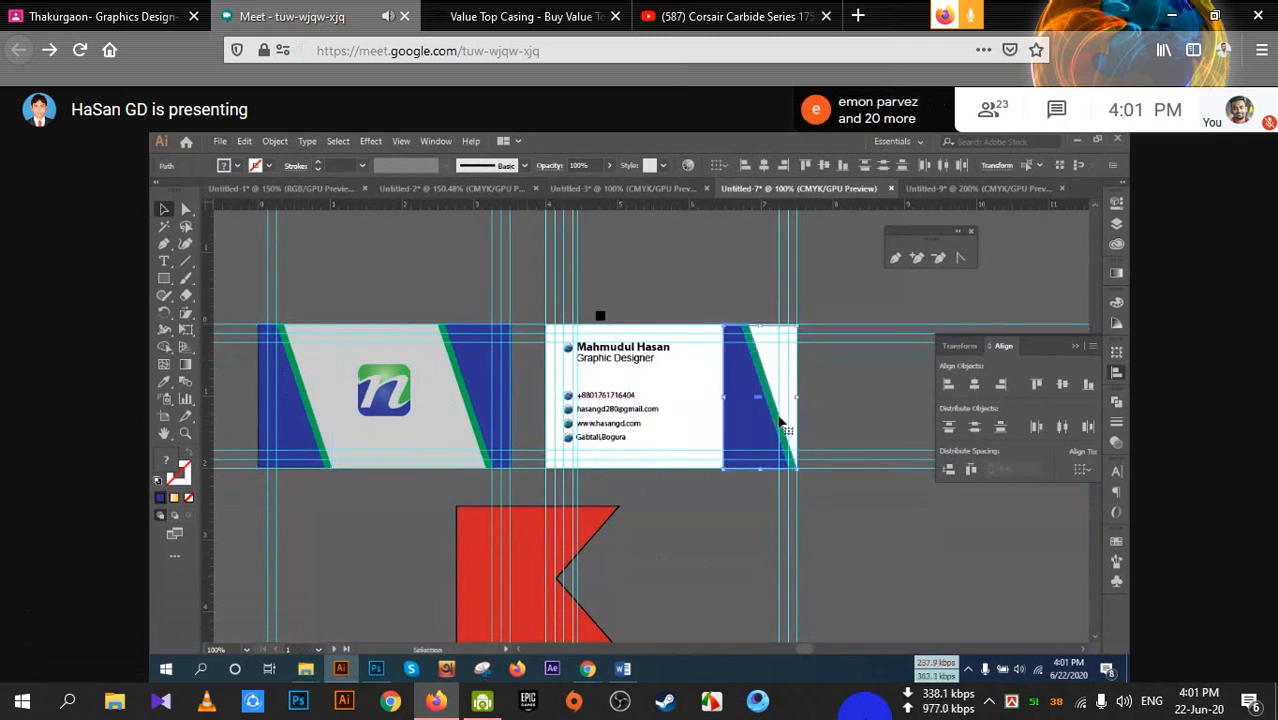
Reflect the copied blue and green shapes across the vertical axis so the blue lies along the card's right edge
right_click(777, 419)
mouse_move(842, 568)
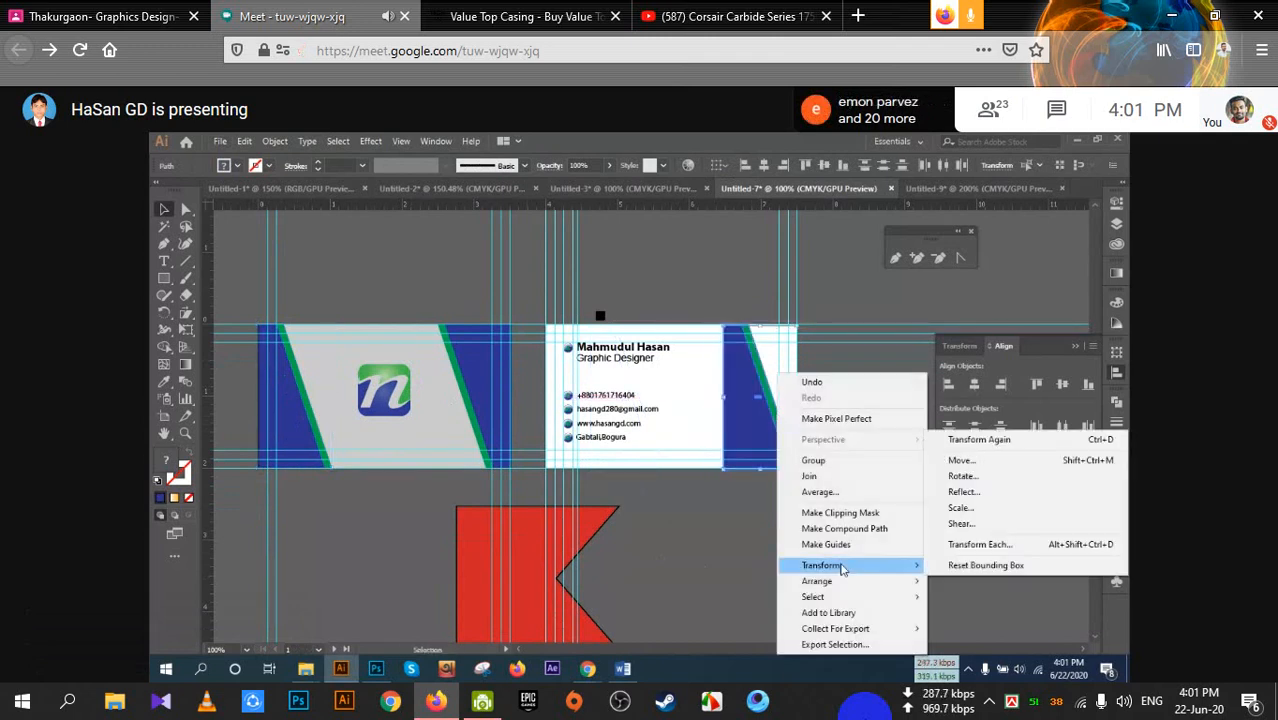
left_click(981, 491)
left_click(870, 333)
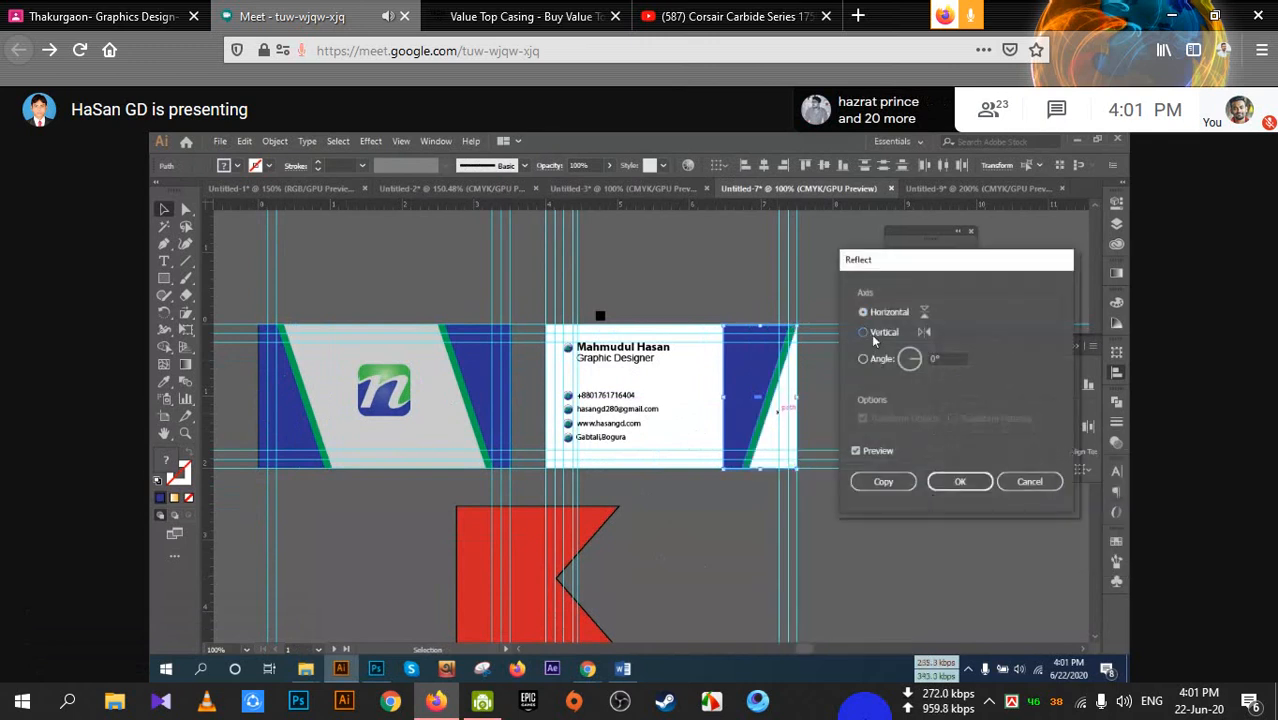
left_click(884, 483)
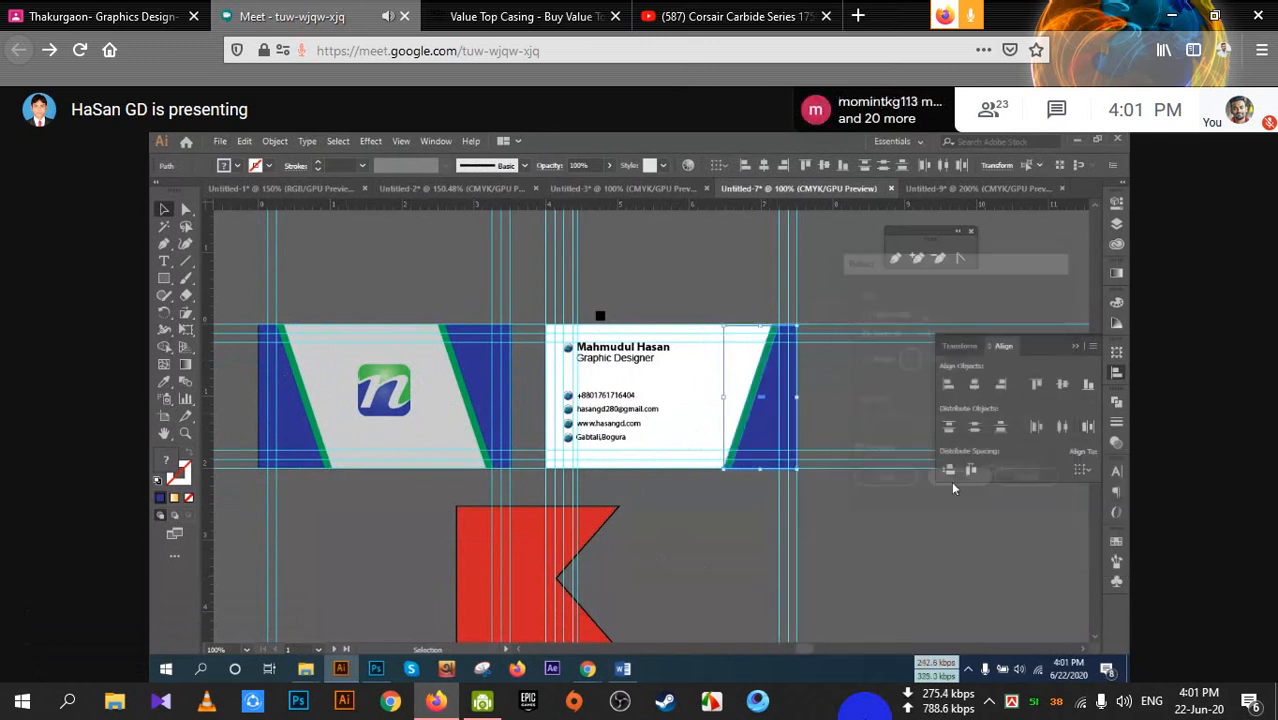
left_click(850, 476)
scroll(848, 468, "up", 1)
scroll(845, 462, "up", 1)
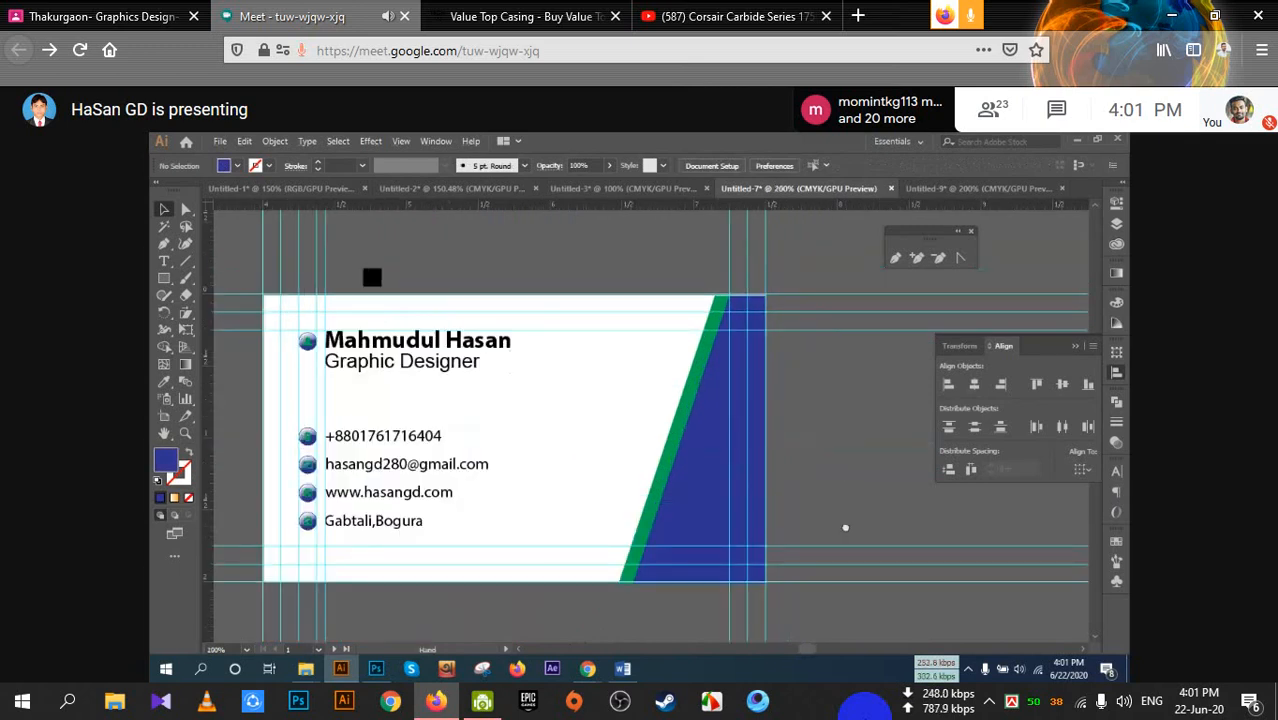
left_click_drag(840, 485, 853, 451)
scroll(841, 540, "down", 1)
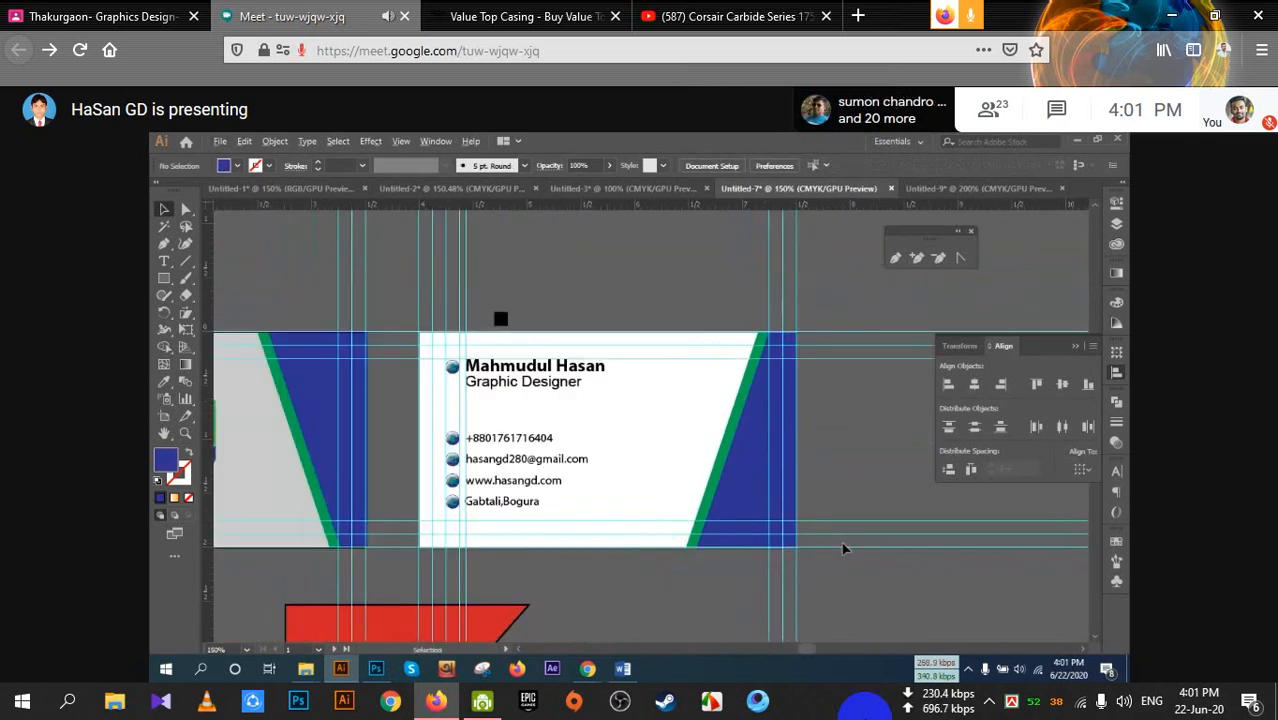
scroll(843, 548, "down", 1)
left_click_drag(884, 577, 843, 526)
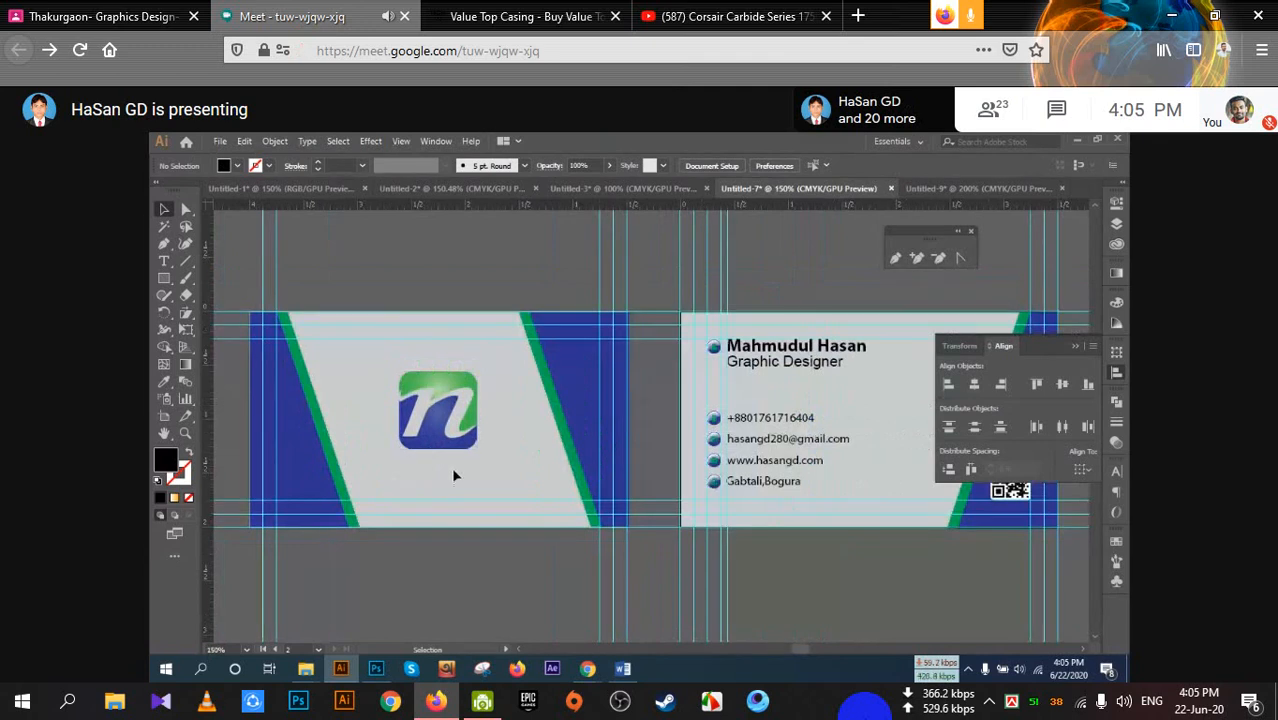
Add the placeholder text "Lorem ipsum" beneath the logo, enlarge it to about 17.45 pt and position it under the logo
left_click(164, 261)
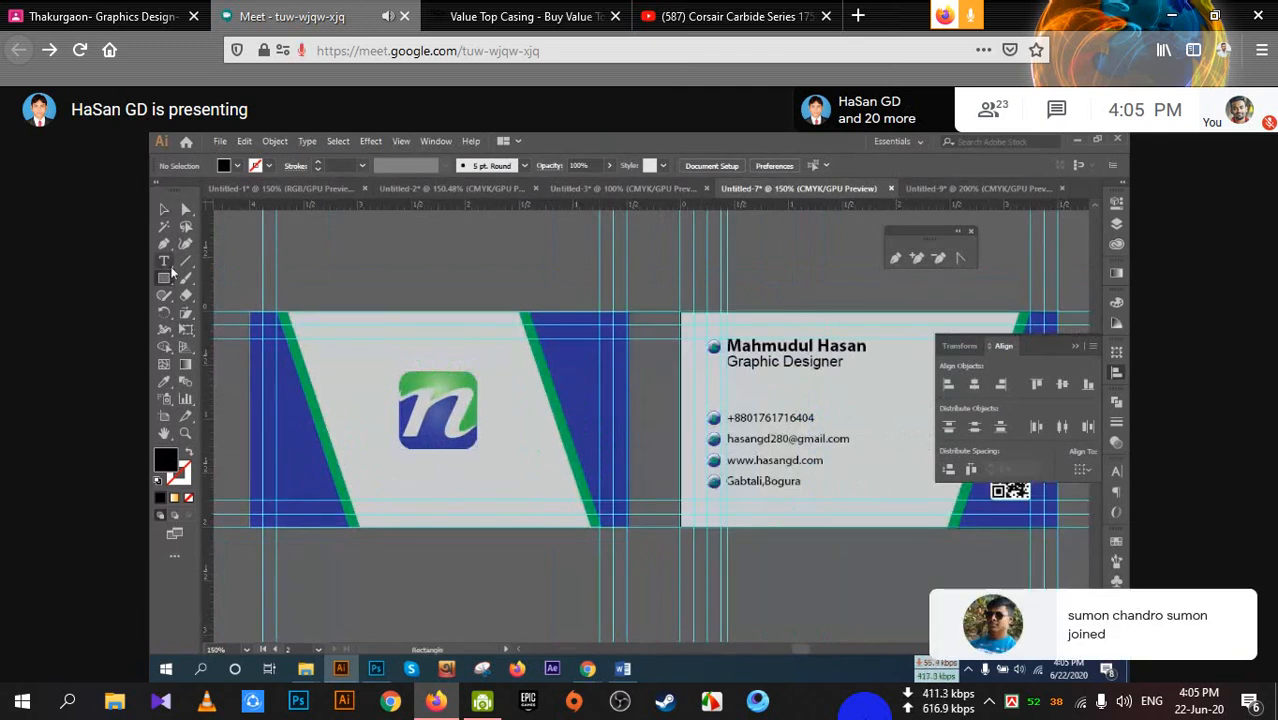
left_click(380, 470)
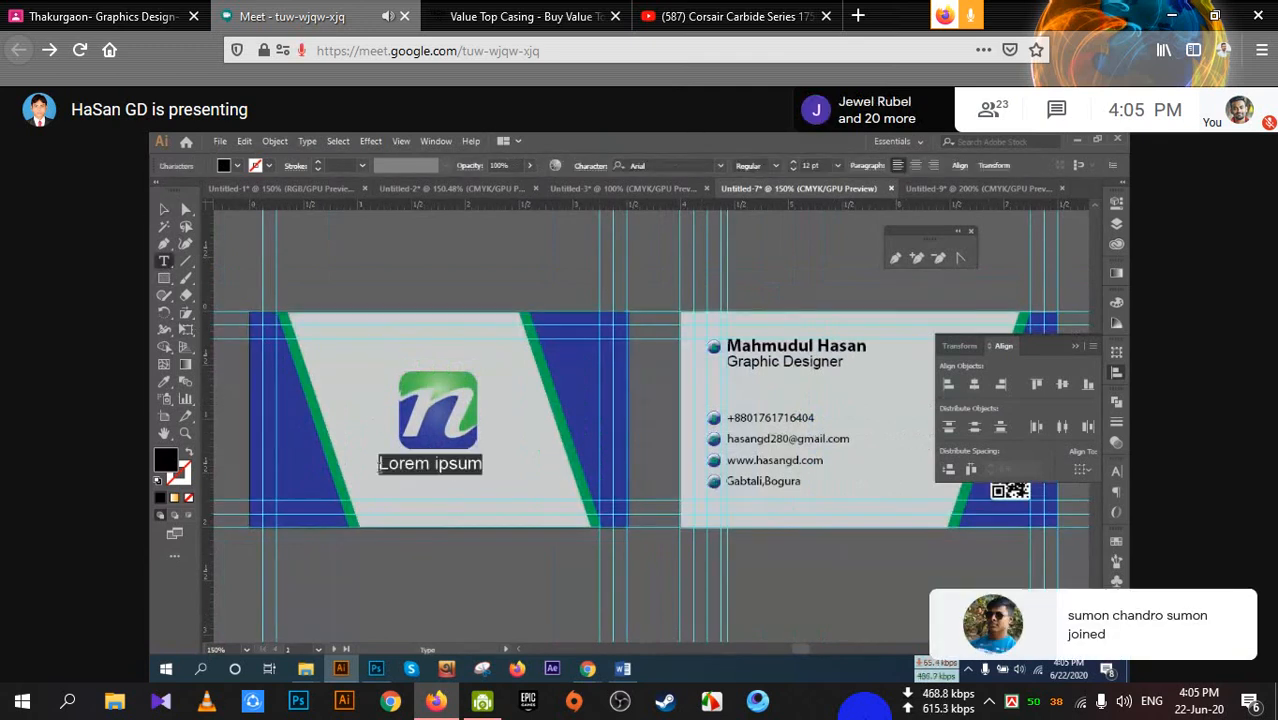
left_click(164, 209)
mouse_move(482, 474)
left_mouse_down()
mouse_move(532, 486)
mouse_move(498, 466)
left_mouse_up()
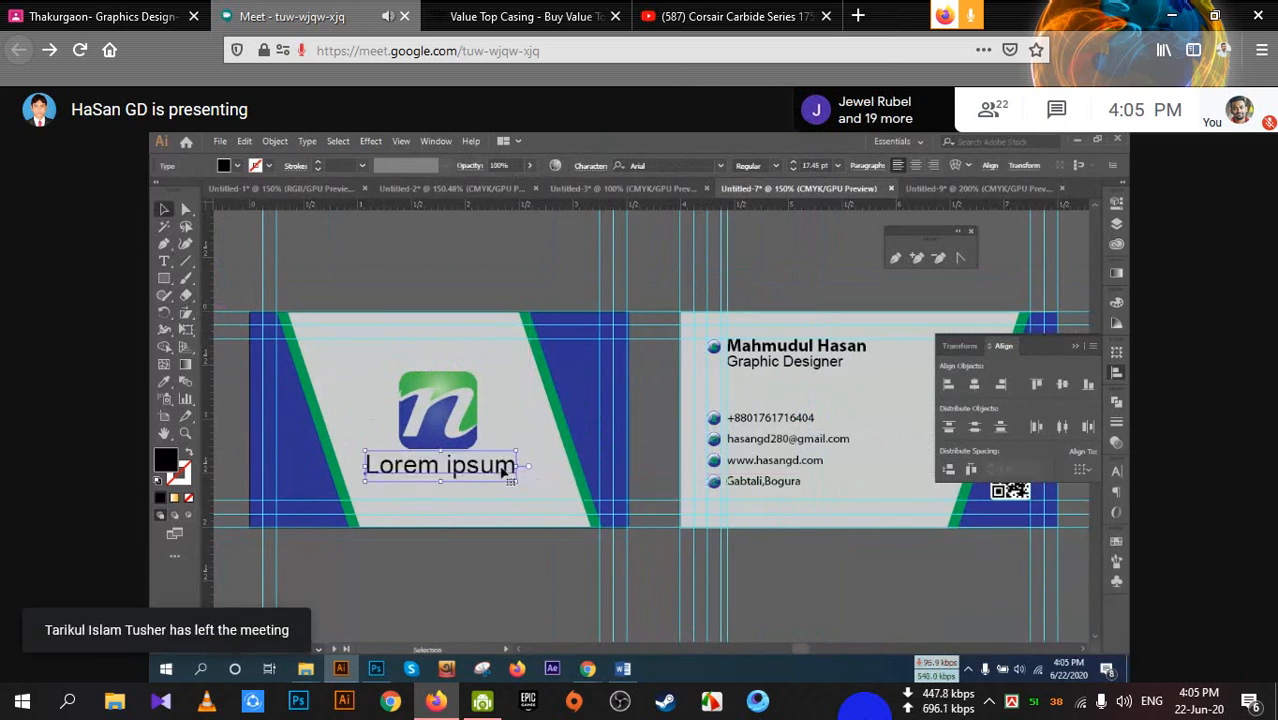
left_click(513, 576)
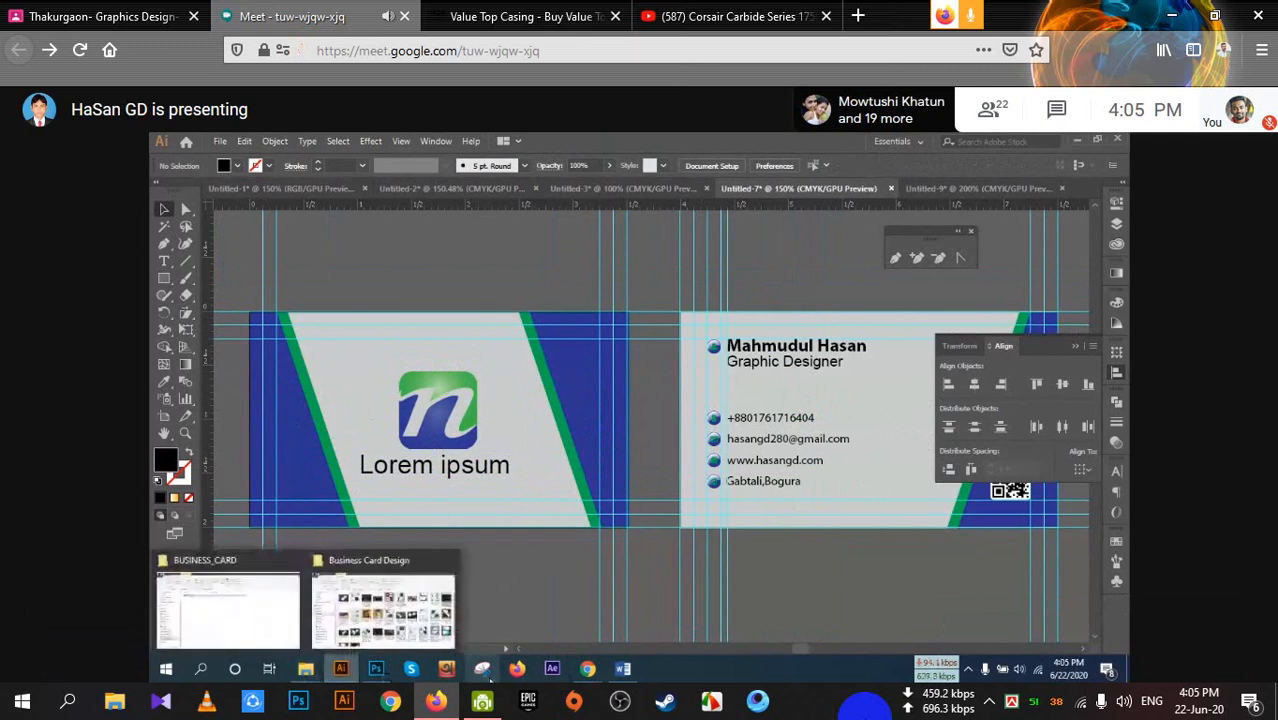
Switch to Chrome, check the Google Meet call and return to Illustrator
mouse_move(588, 670)
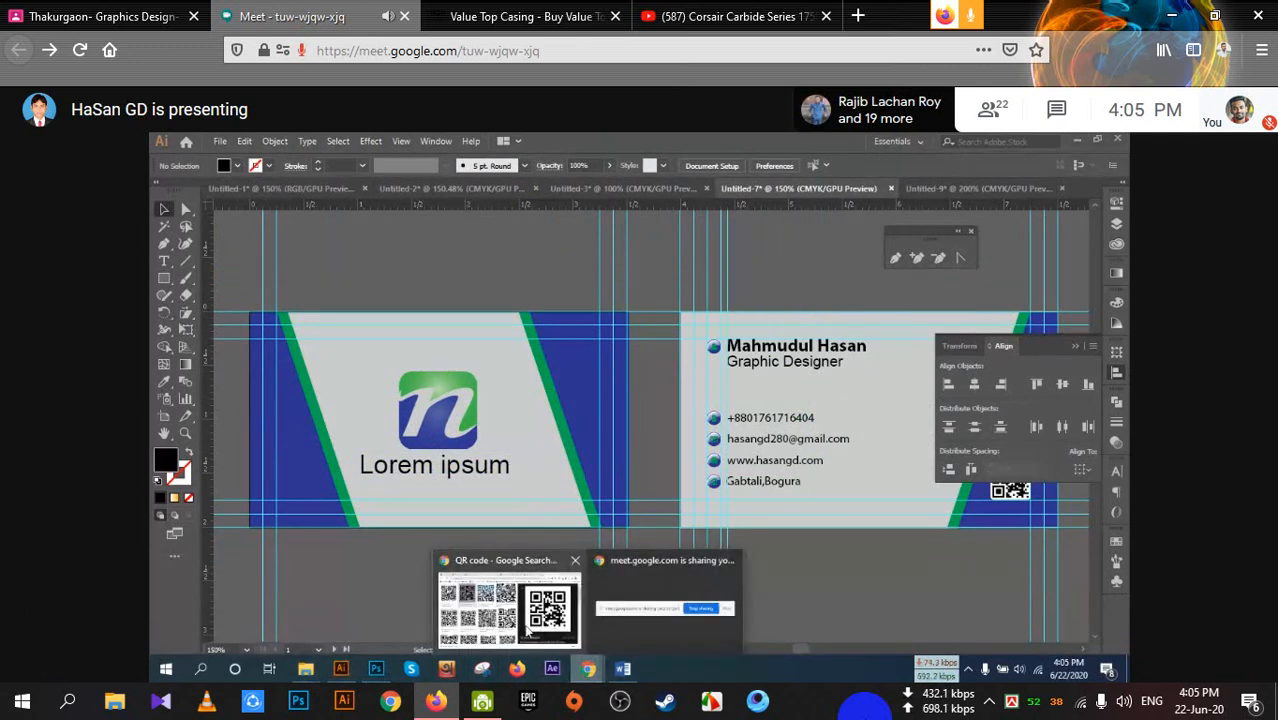
left_click(508, 605)
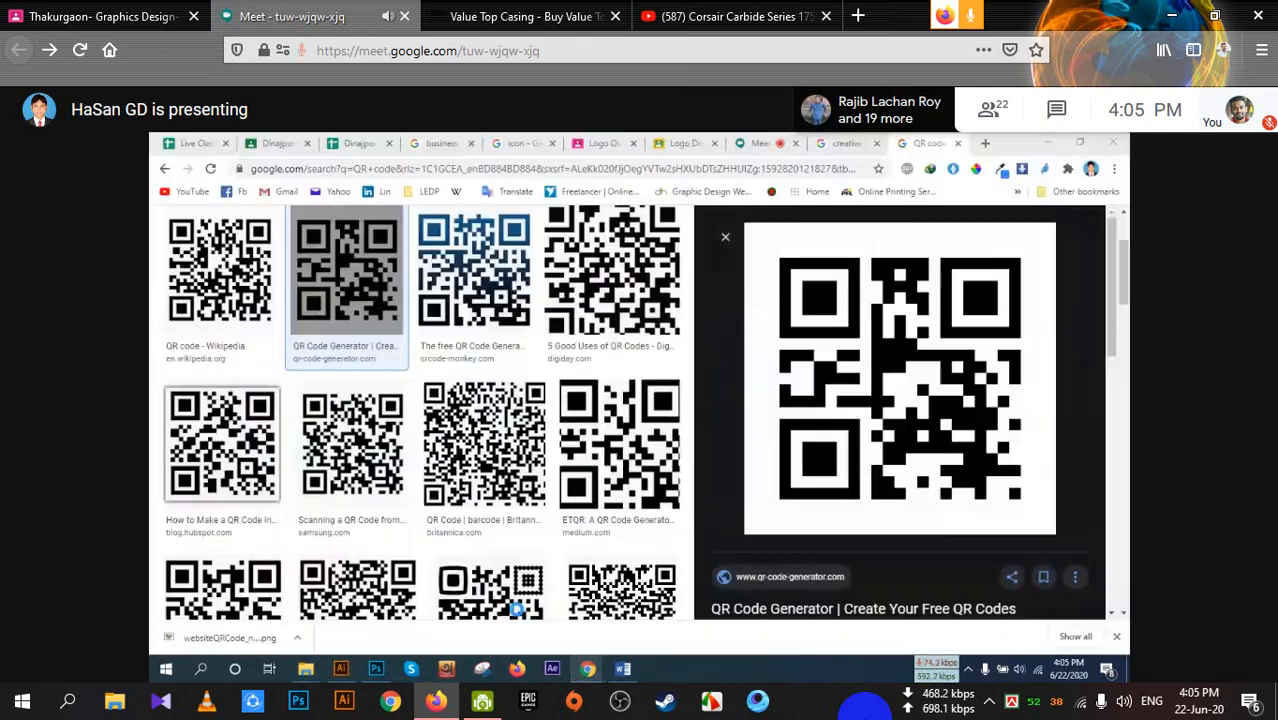
left_click(760, 143)
left_click(798, 460)
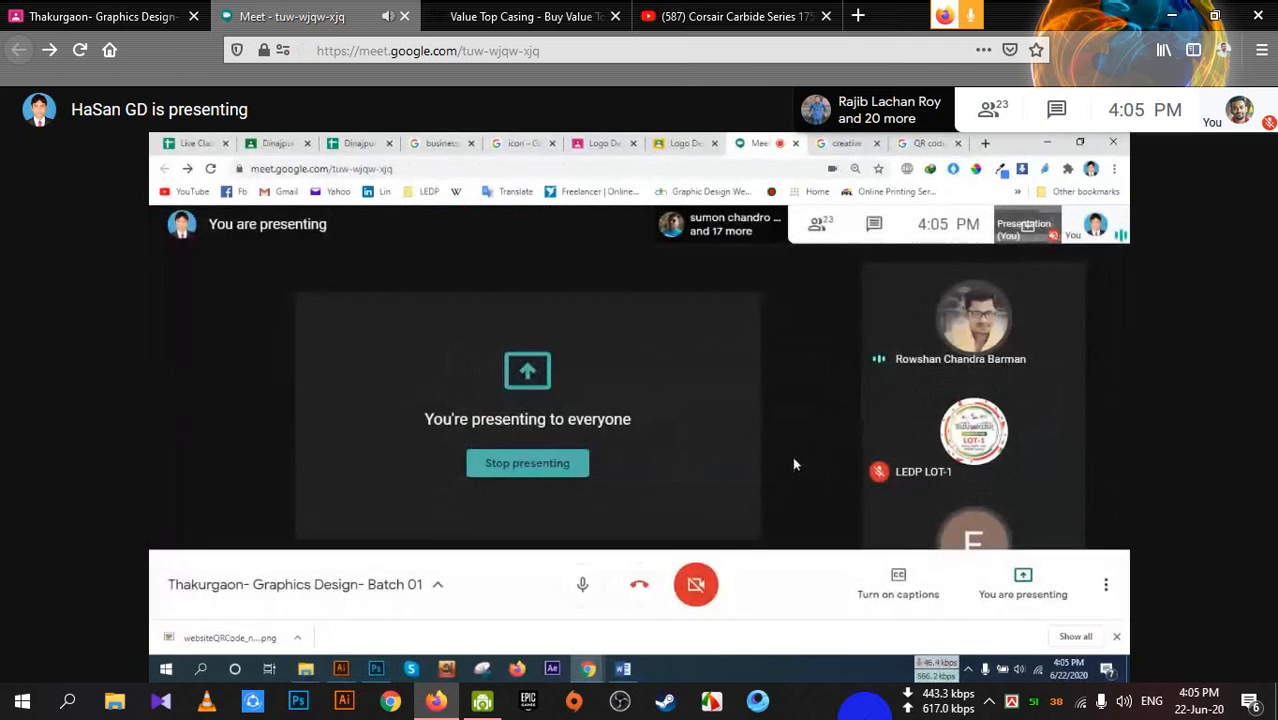
left_click(1045, 143)
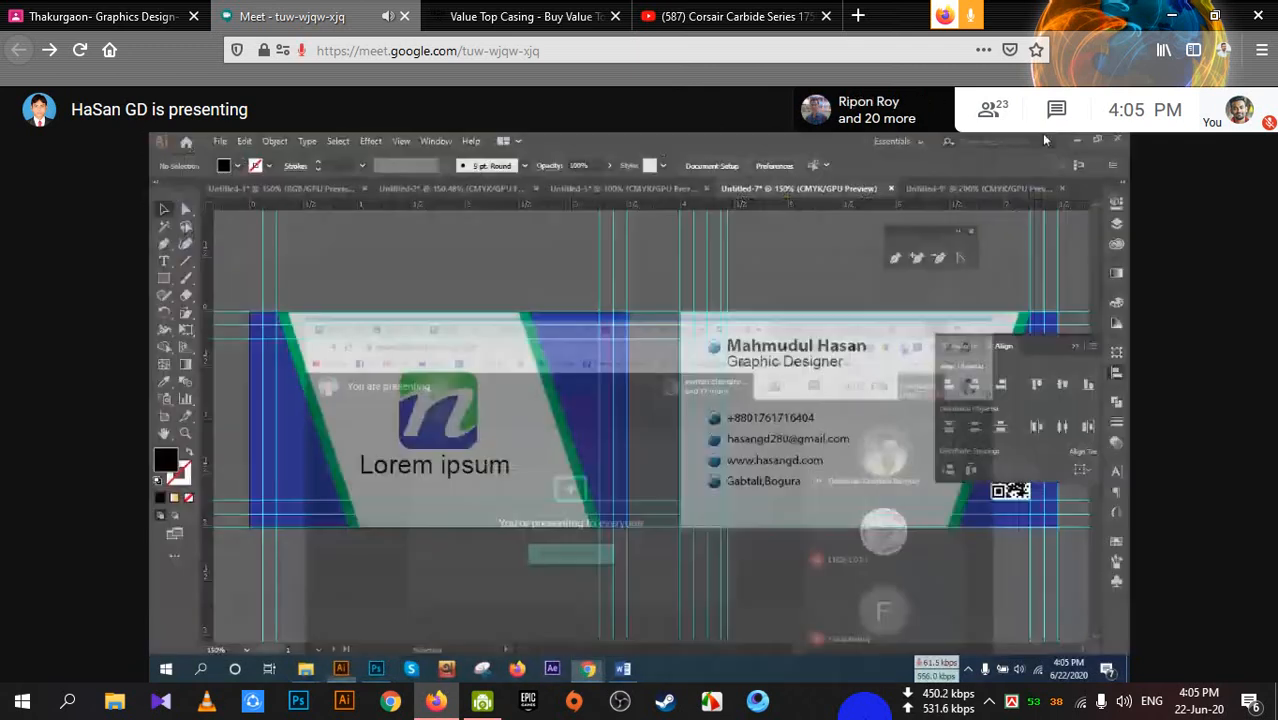
Switch to Chrome and look through the creative business card design image results for a reference layout
left_click(588, 669)
left_click(520, 607)
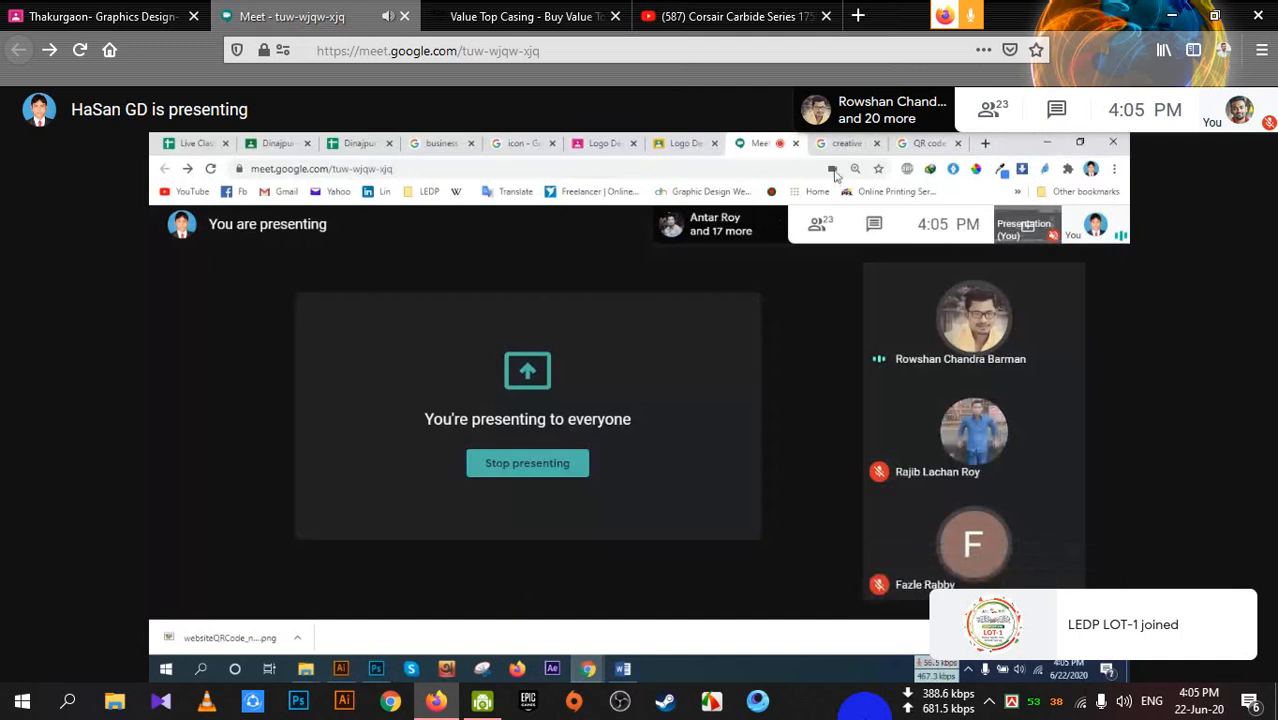
left_click(845, 143)
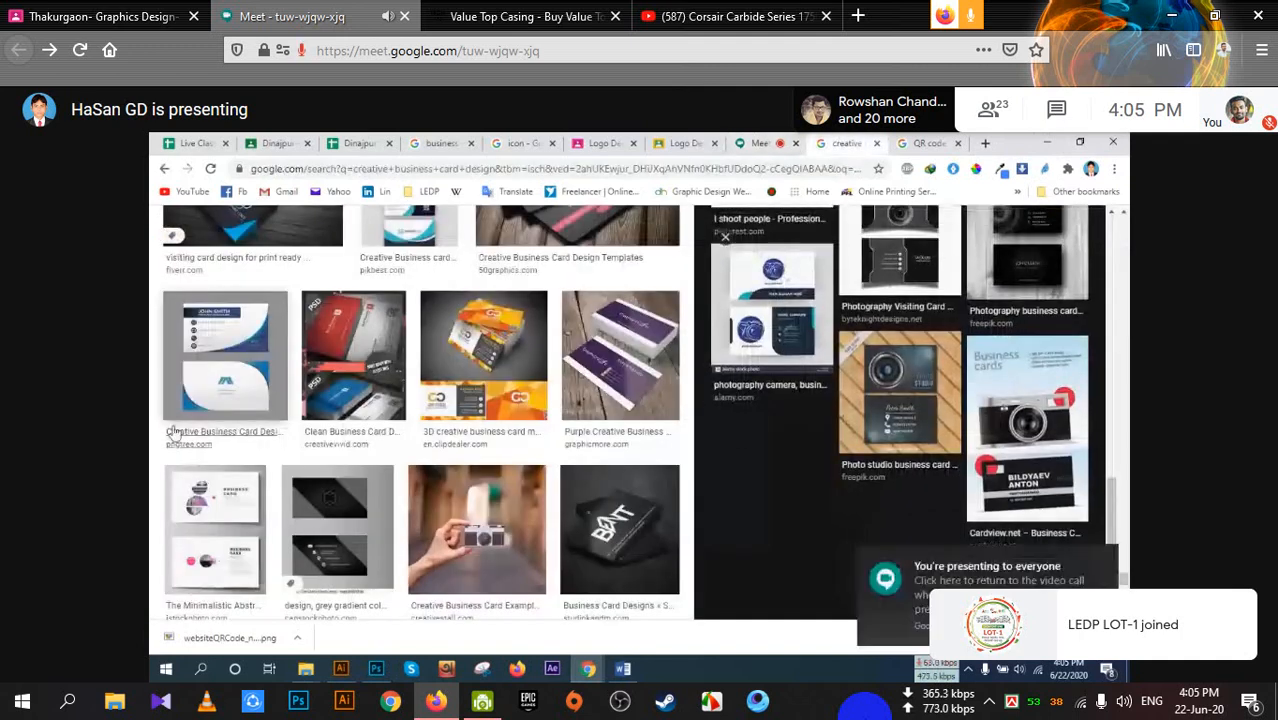
scroll(213, 420, "up", 1)
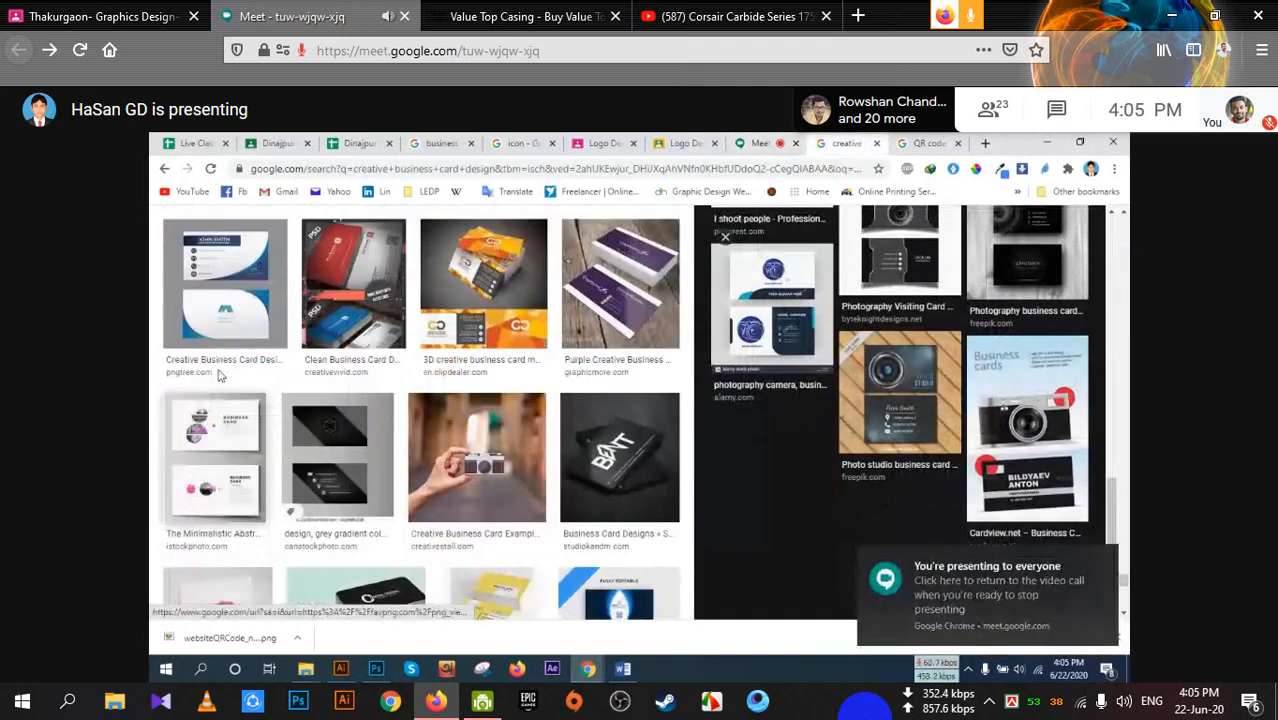
left_click(213, 313)
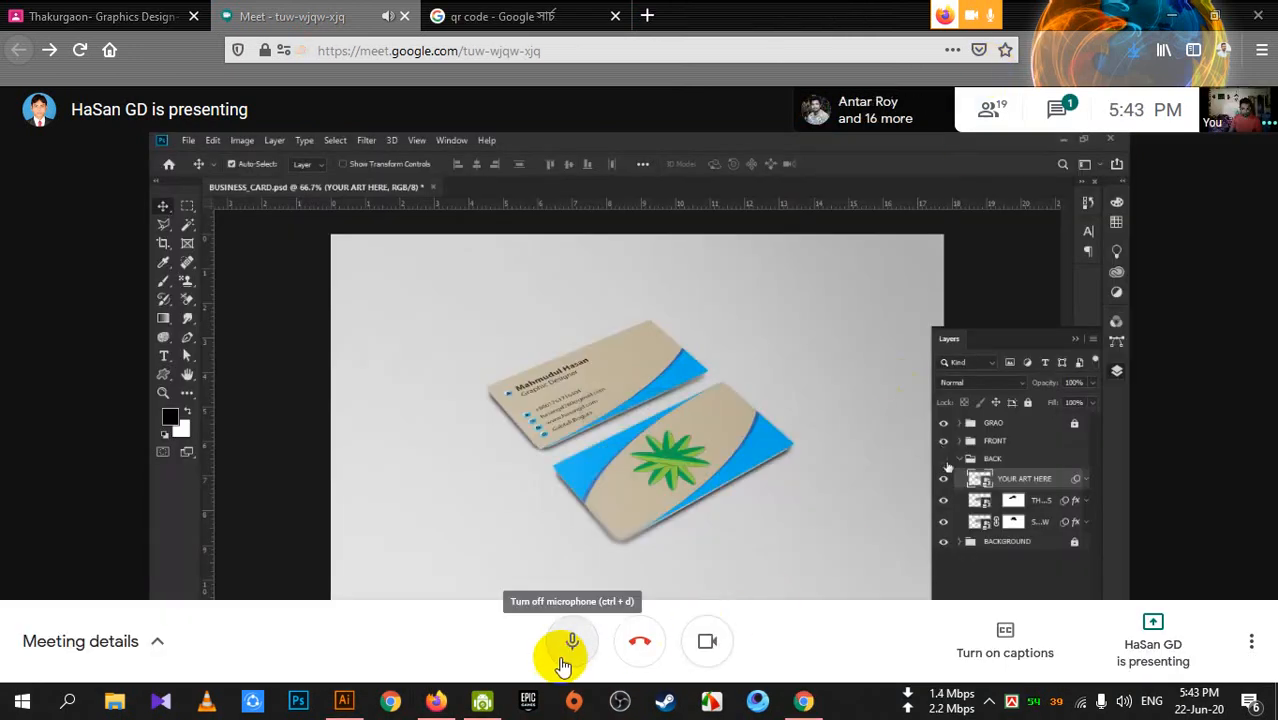
Turn the meeting microphone off and back on
left_click(565, 660)
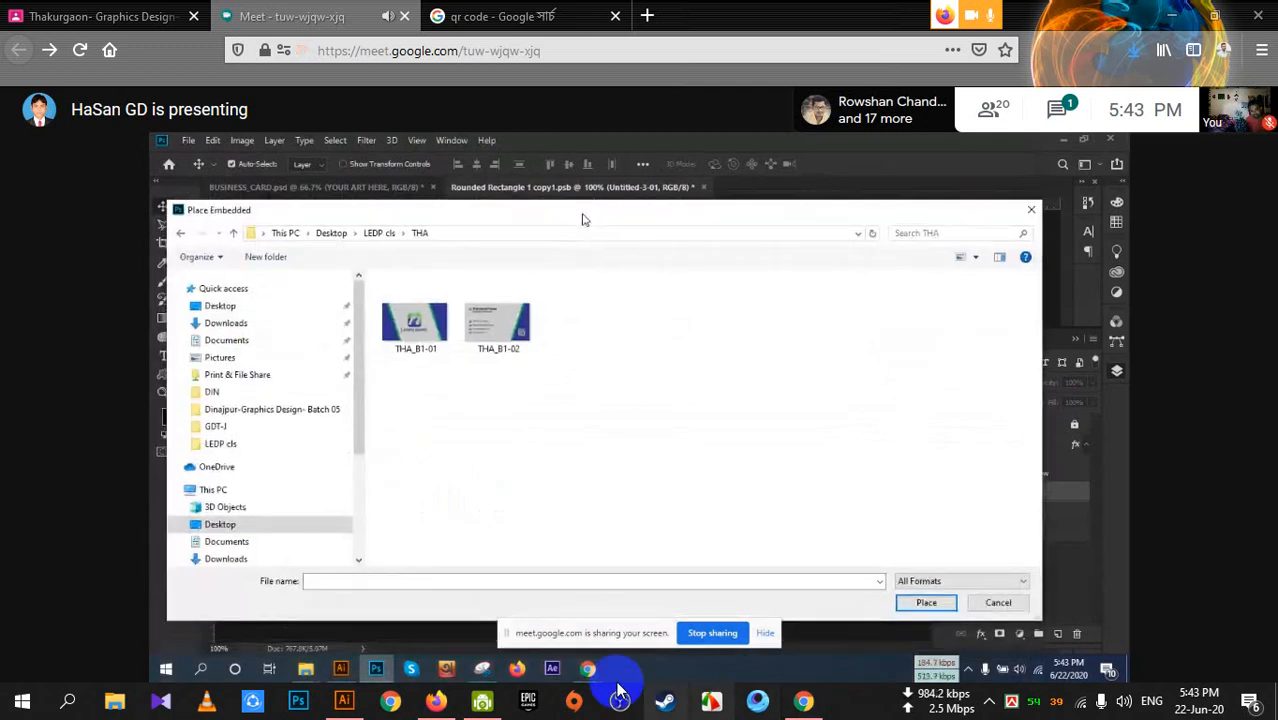
left_click(572, 645)
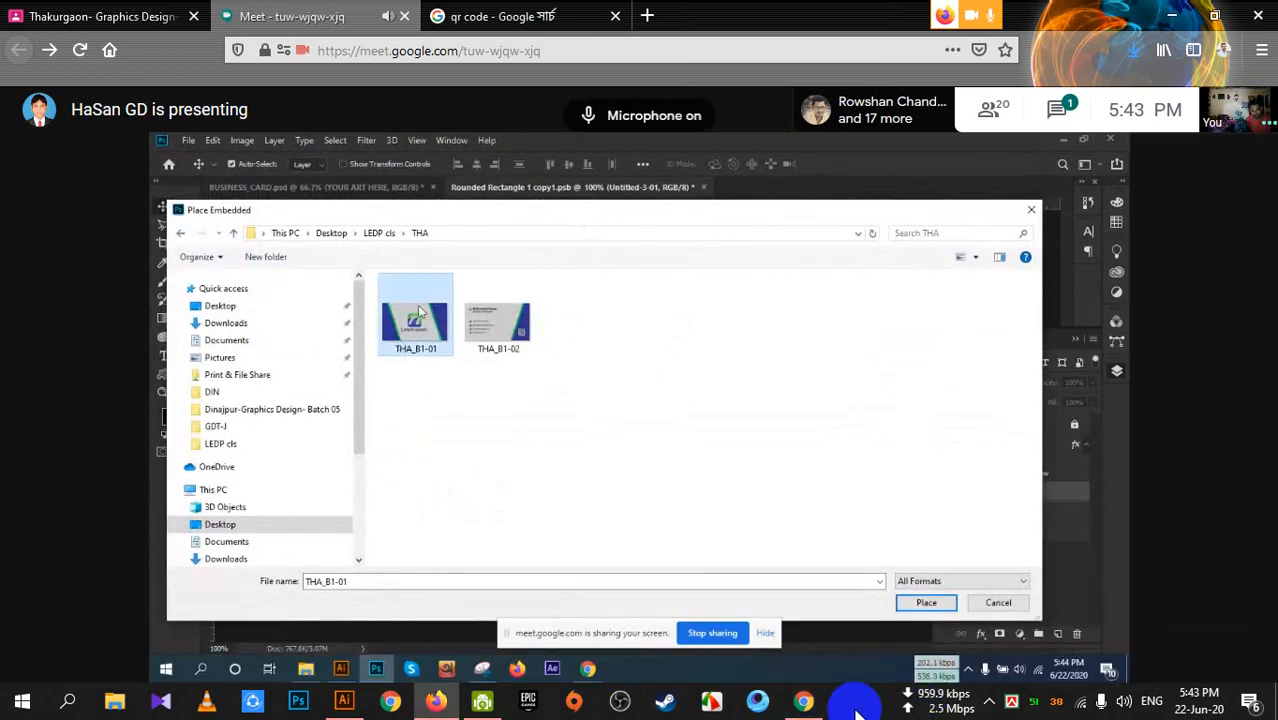